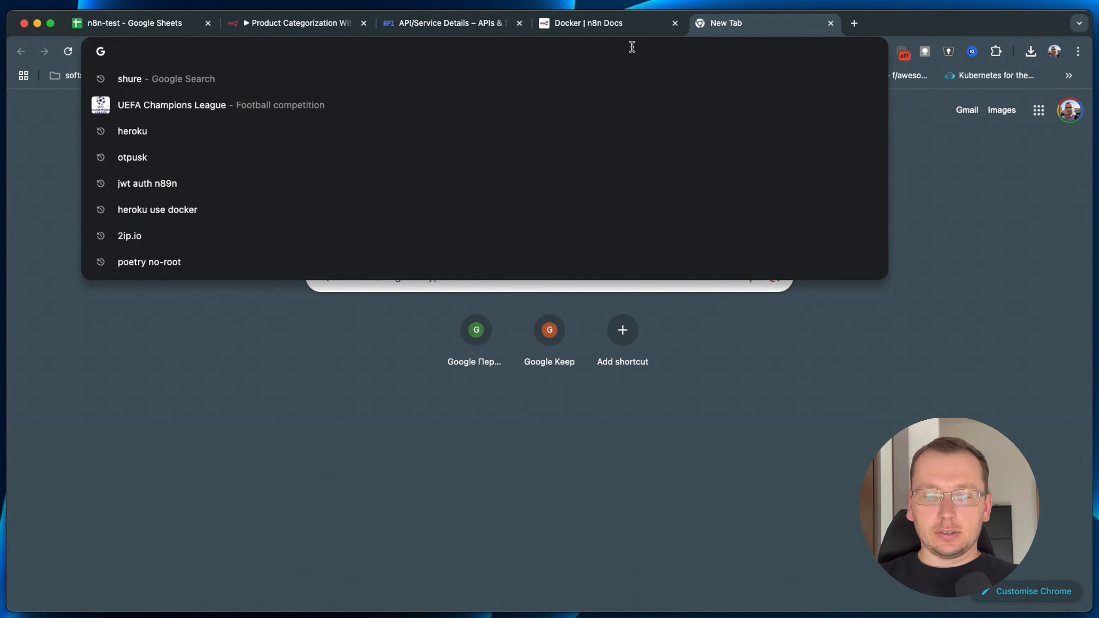
Open the n8n.io homepage and scroll down to its example workflows.
text(n8n)
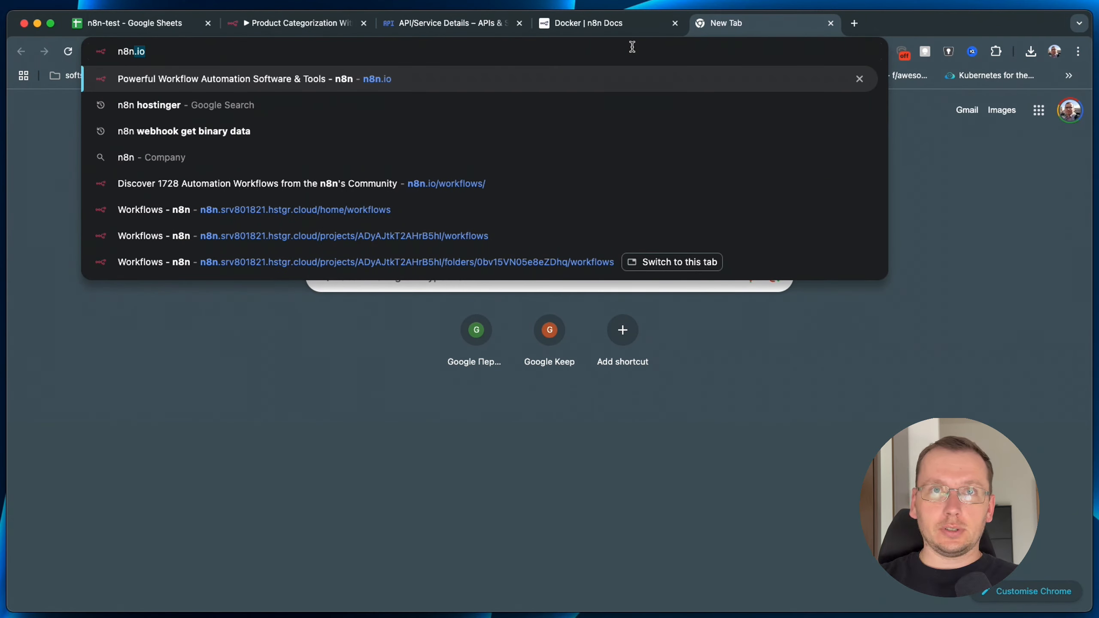
key(Return)
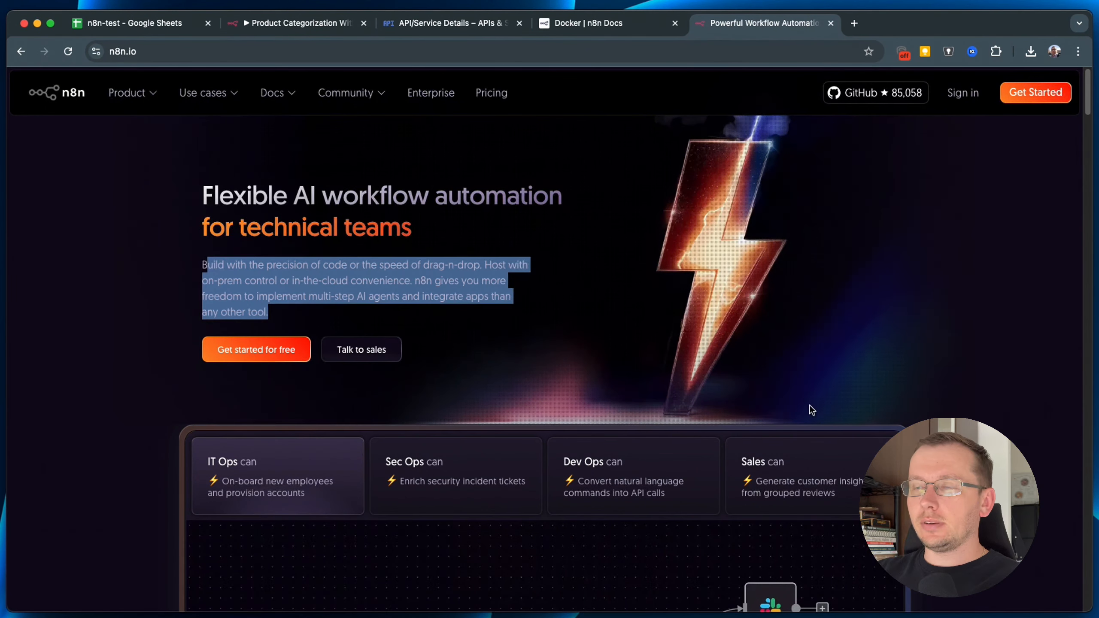
scroll(901, 374, down, 6)
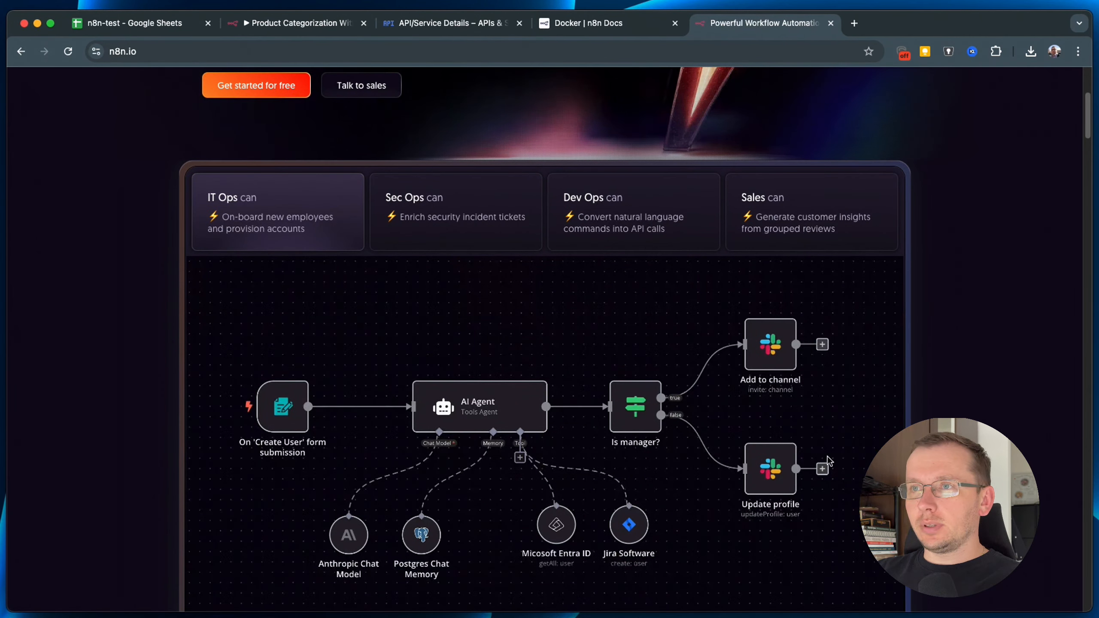
scroll(835, 536, down, 1)
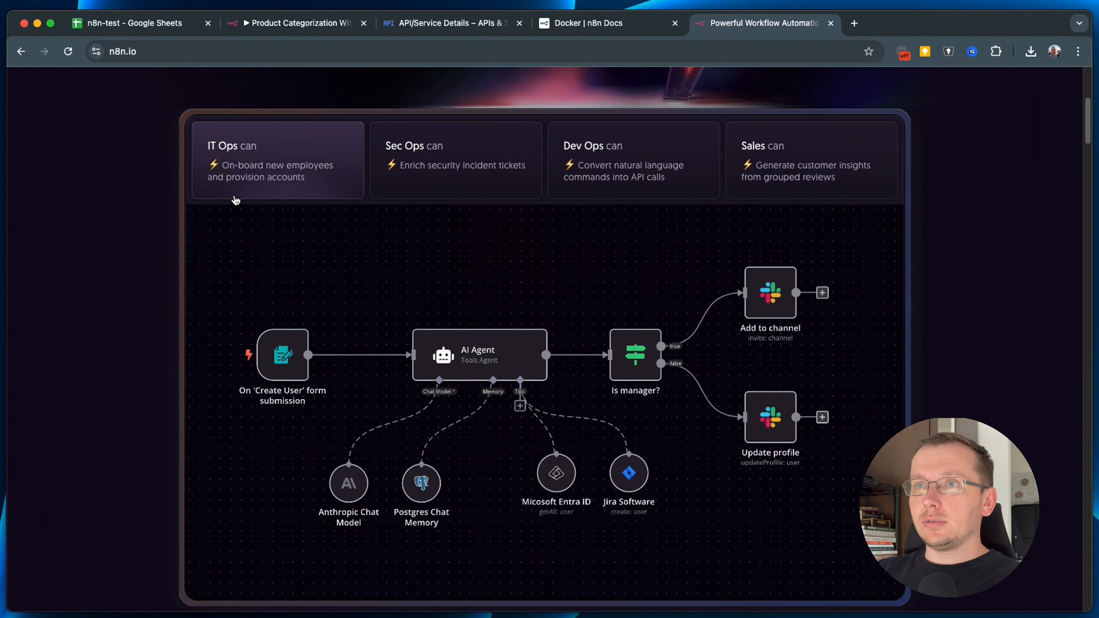
Browse the Sec Ops, Dev Ops and Sales example workflows, then open the n8n Cloud dashboard.
click(452, 160)
click(643, 164)
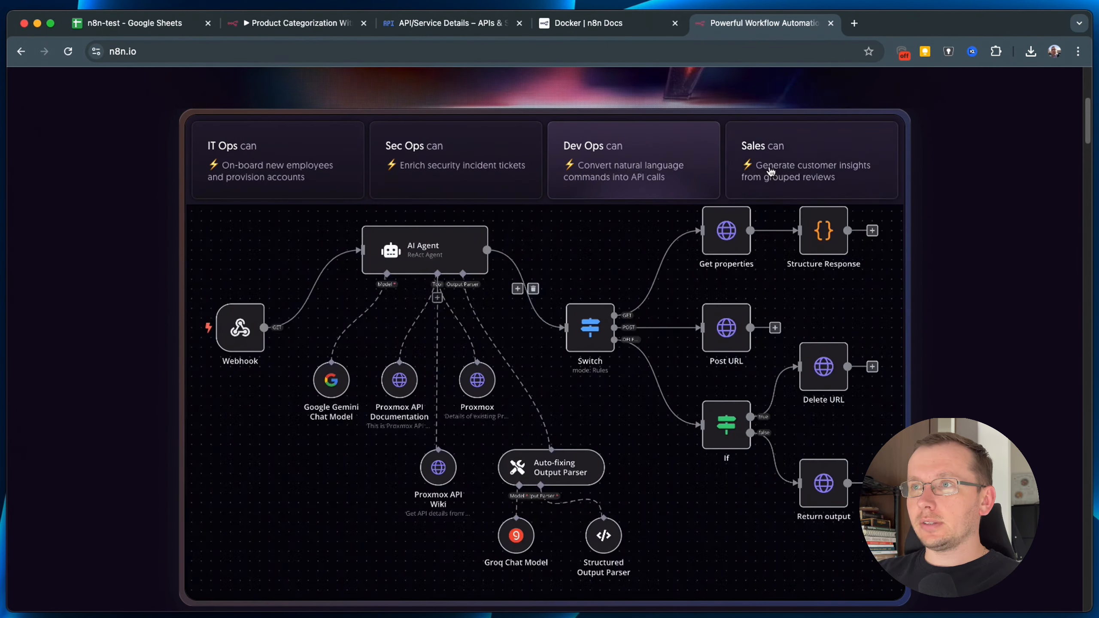
click(770, 172)
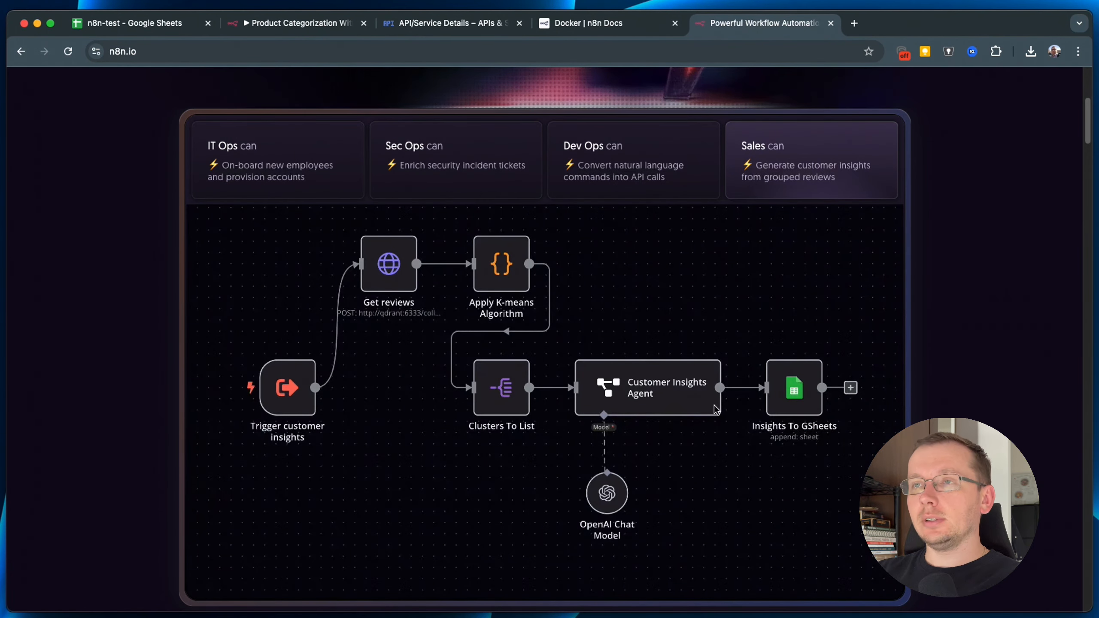
scroll(381, 161, up, 7)
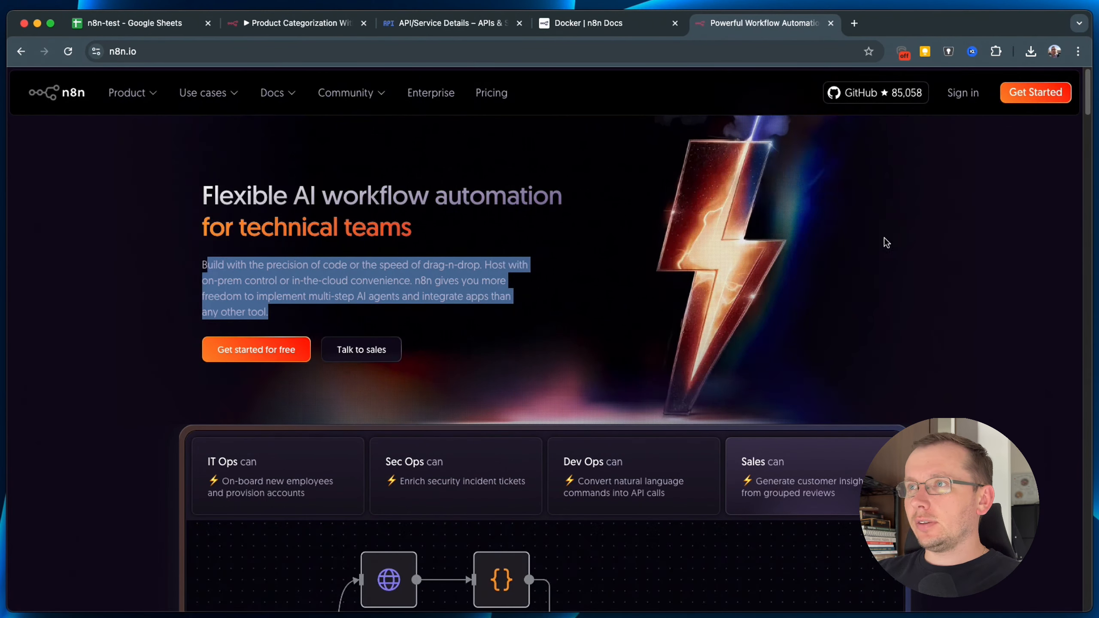
click(1046, 100)
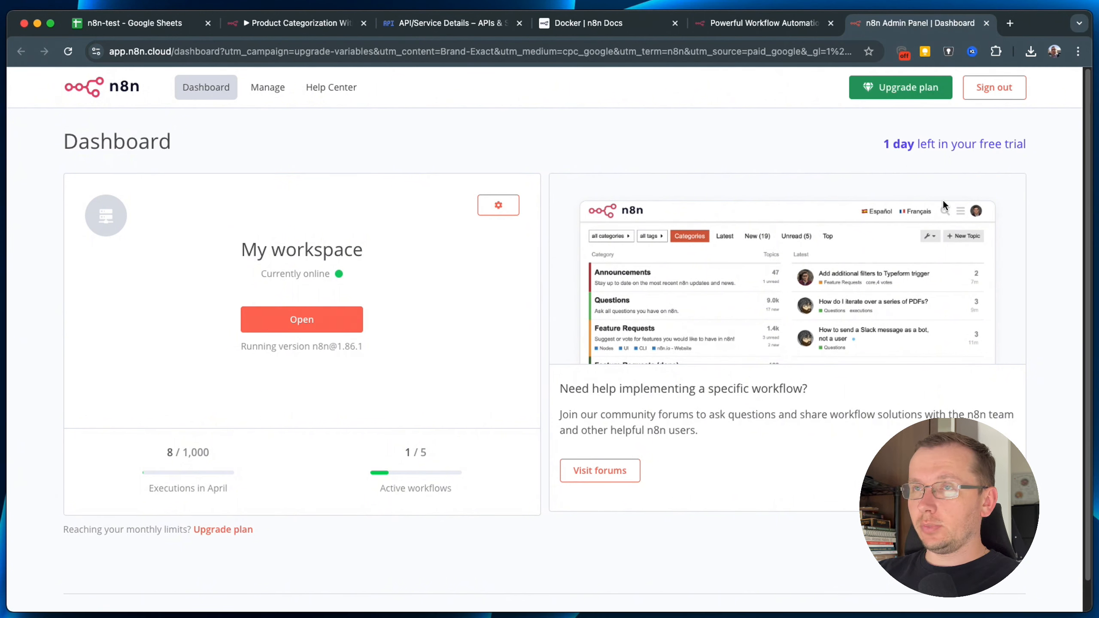
Sign out of n8n Cloud, view the 14-day free-trial signup form, and return to n8n.io.
click(1017, 85)
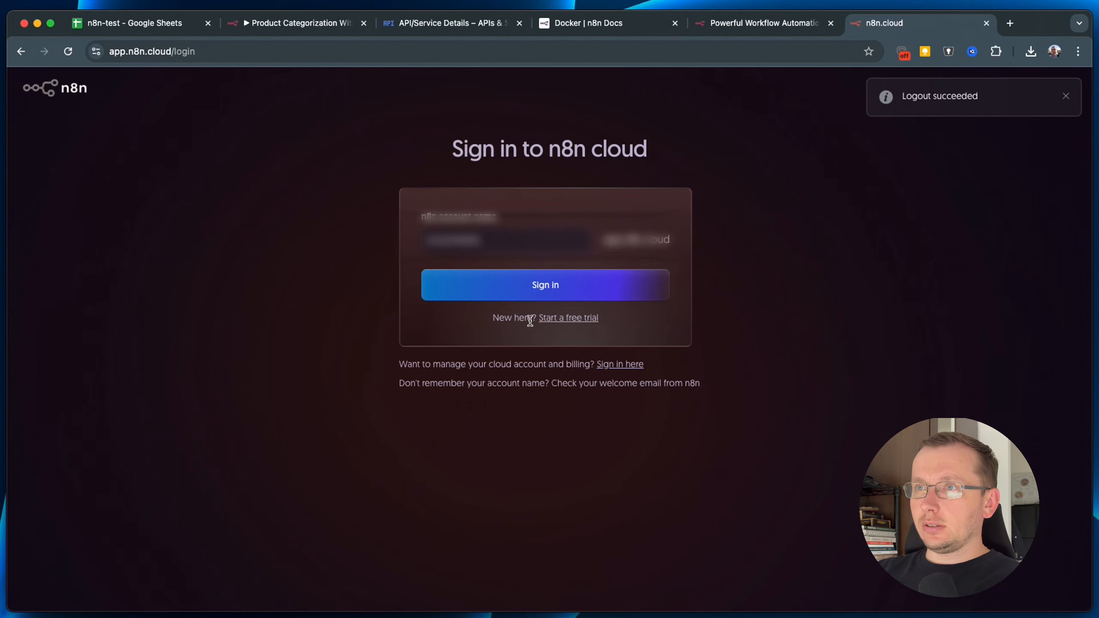
click(561, 319)
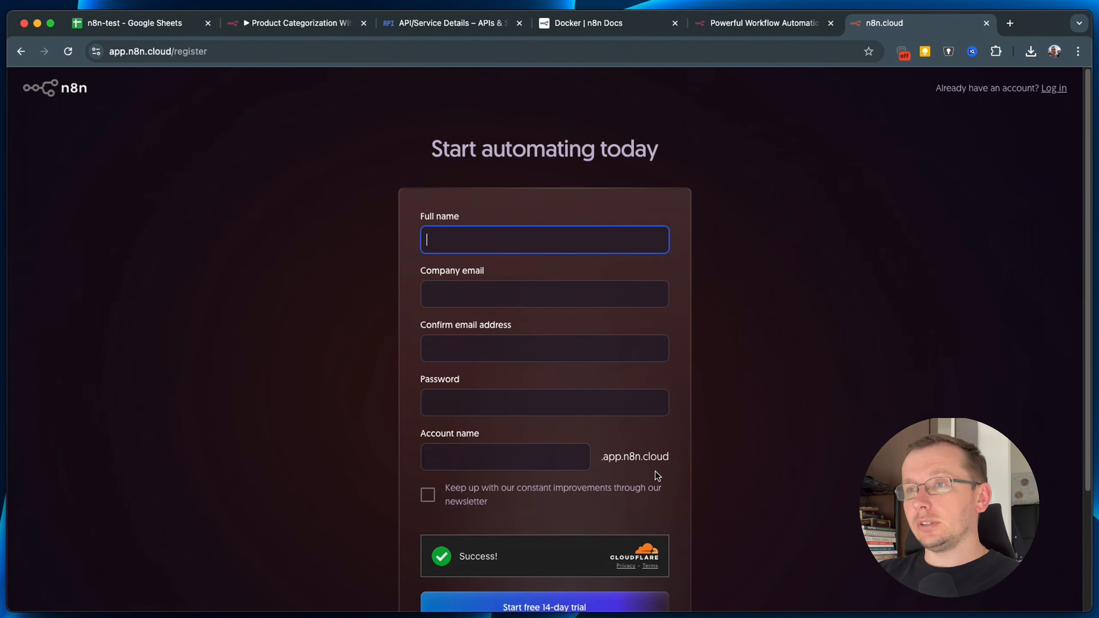
scroll(605, 502, down, 2)
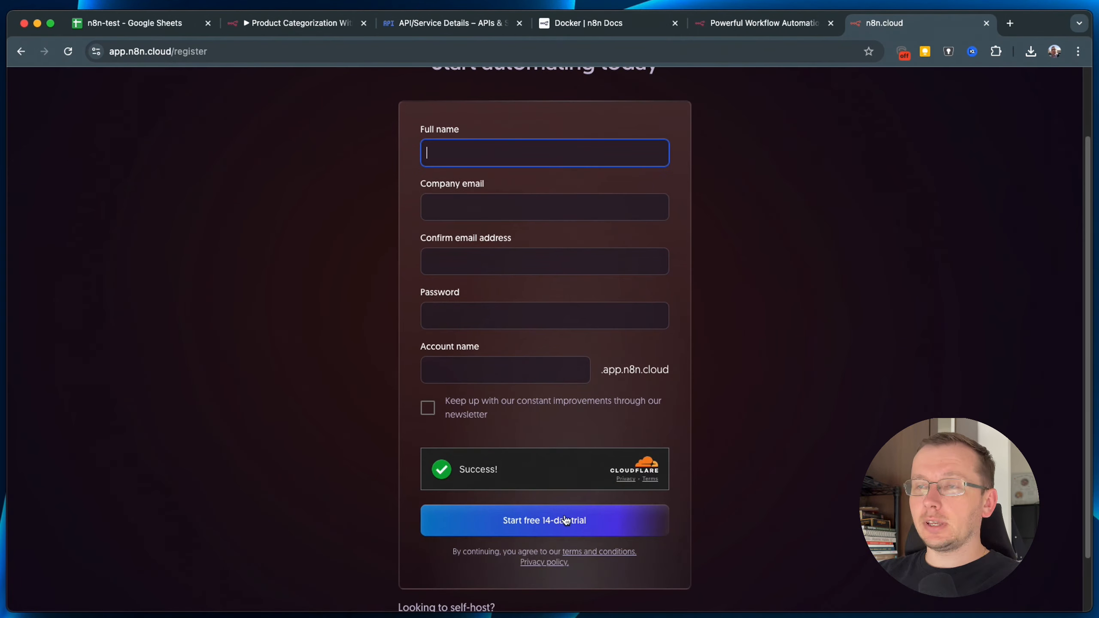
scroll(798, 336, up, 1)
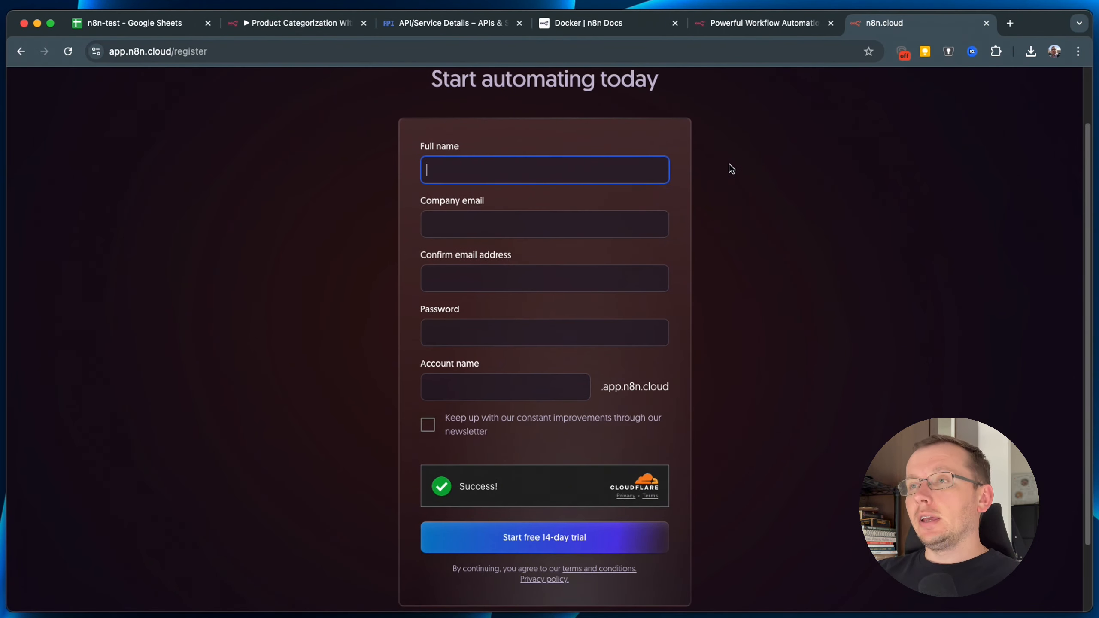
click(755, 196)
scroll(757, 199, up, 2)
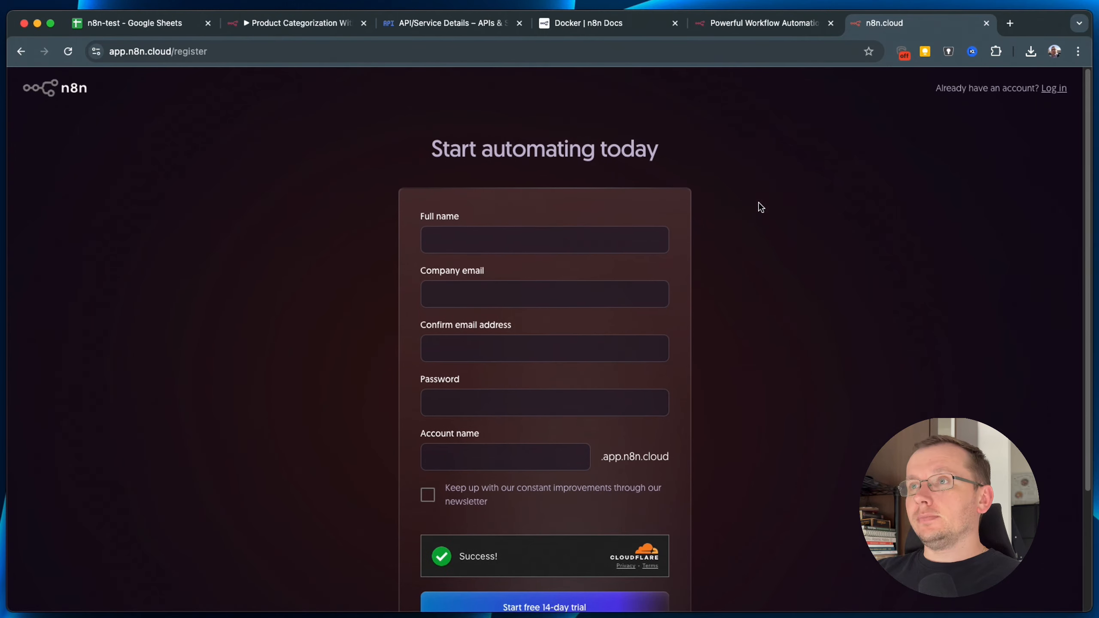
click(712, 26)
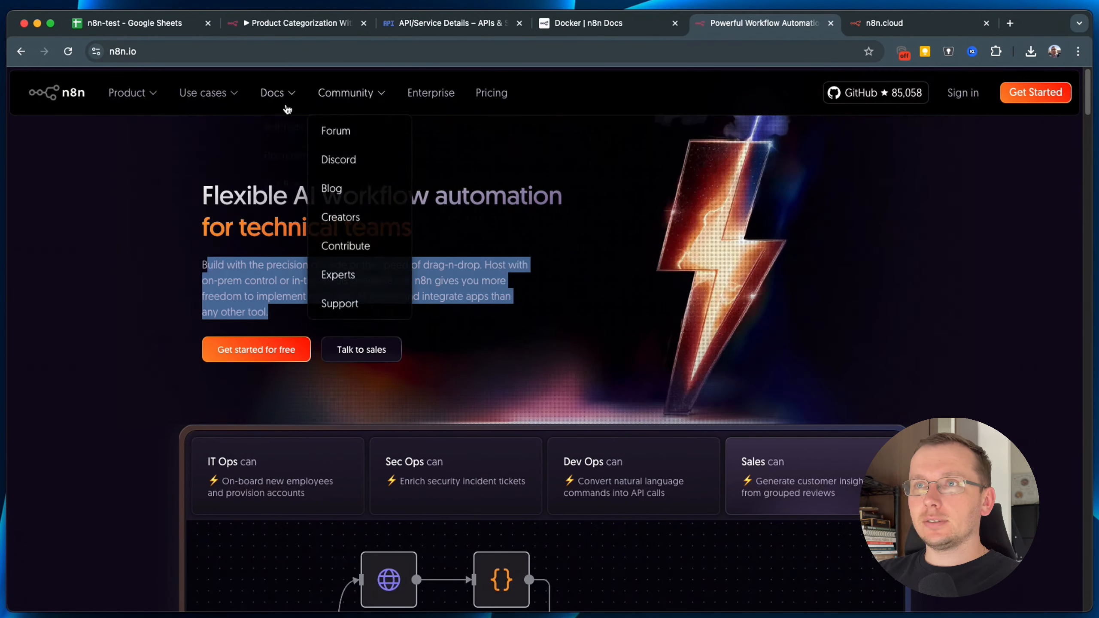
Open the pricing page and draw arrows at the €20 Starter and €50 Pro prices.
click(492, 93)
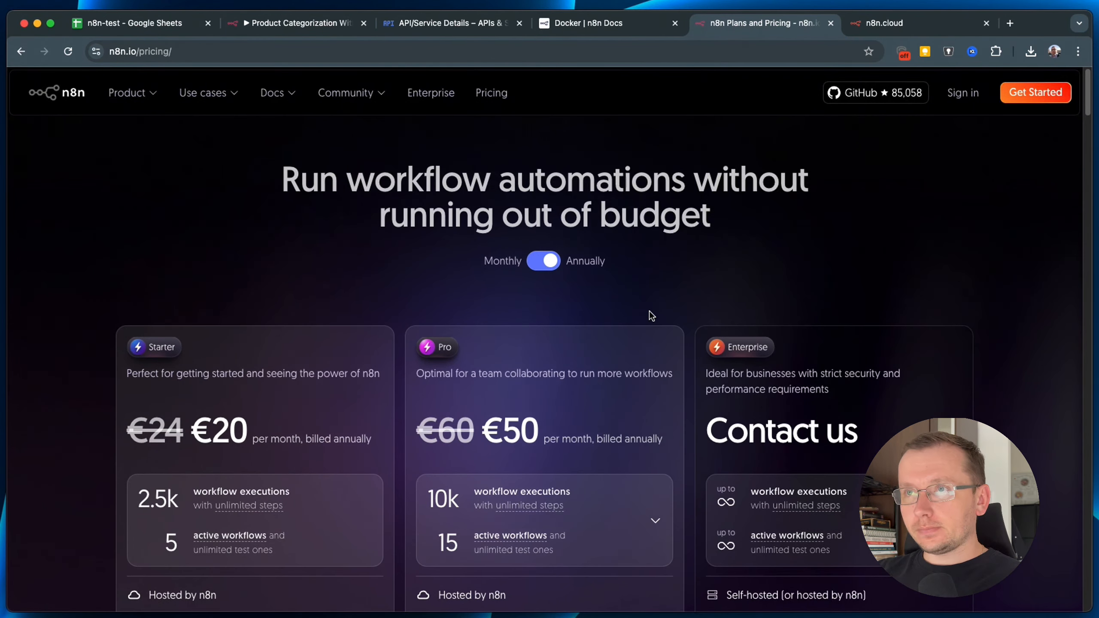
key(q)
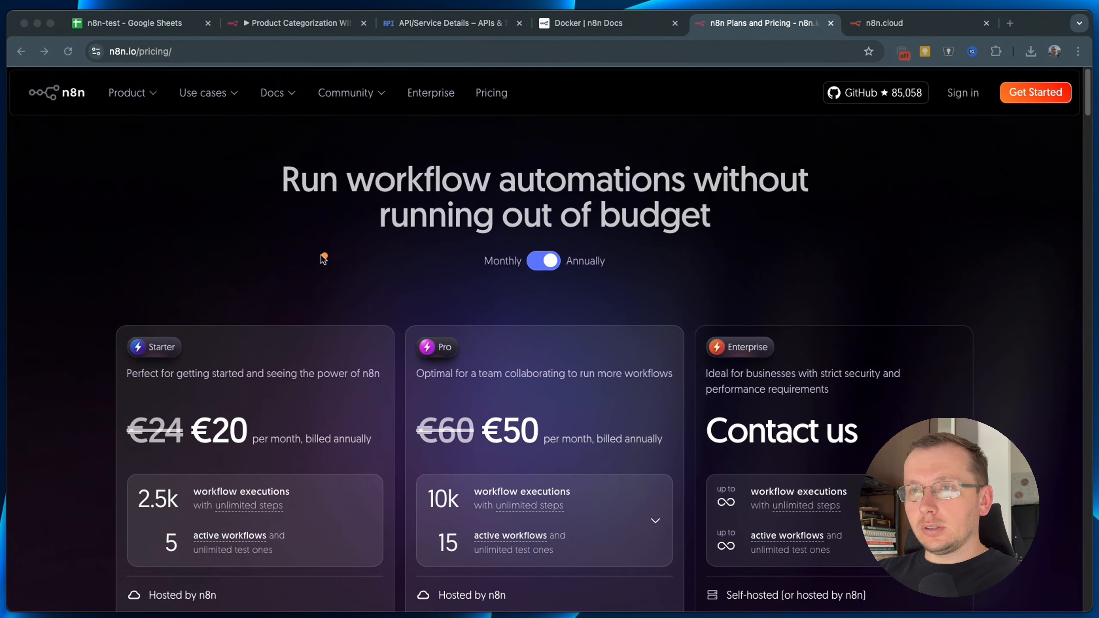
drag(277, 229, 238, 414)
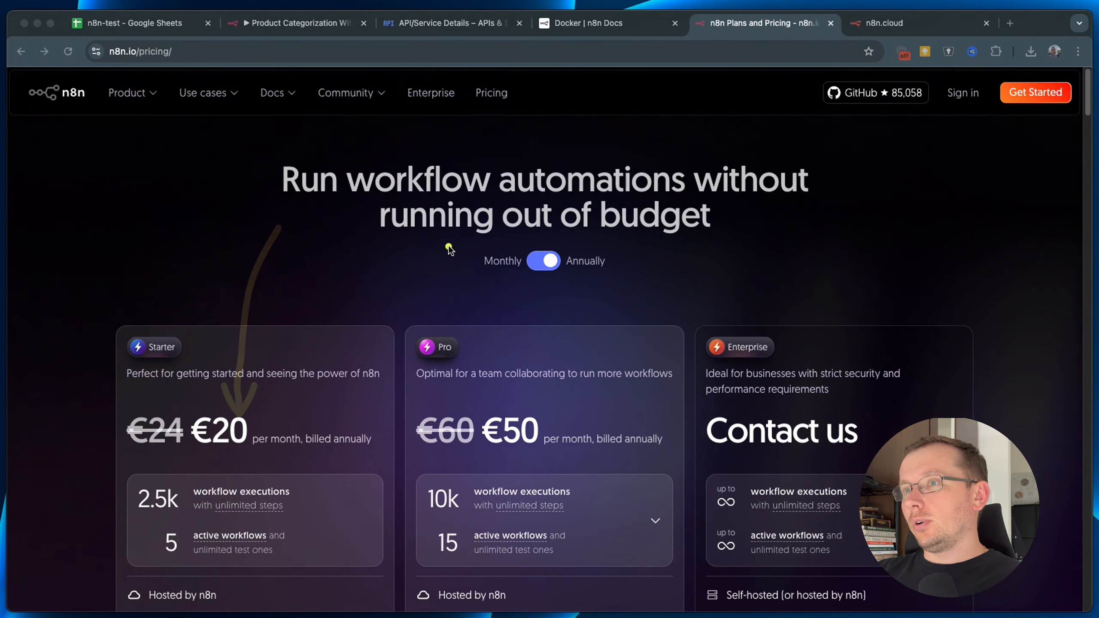
mouse_move(449, 246)
mouse_down()
mouse_move(486, 296)
mouse_move(500, 391)
mouse_up()
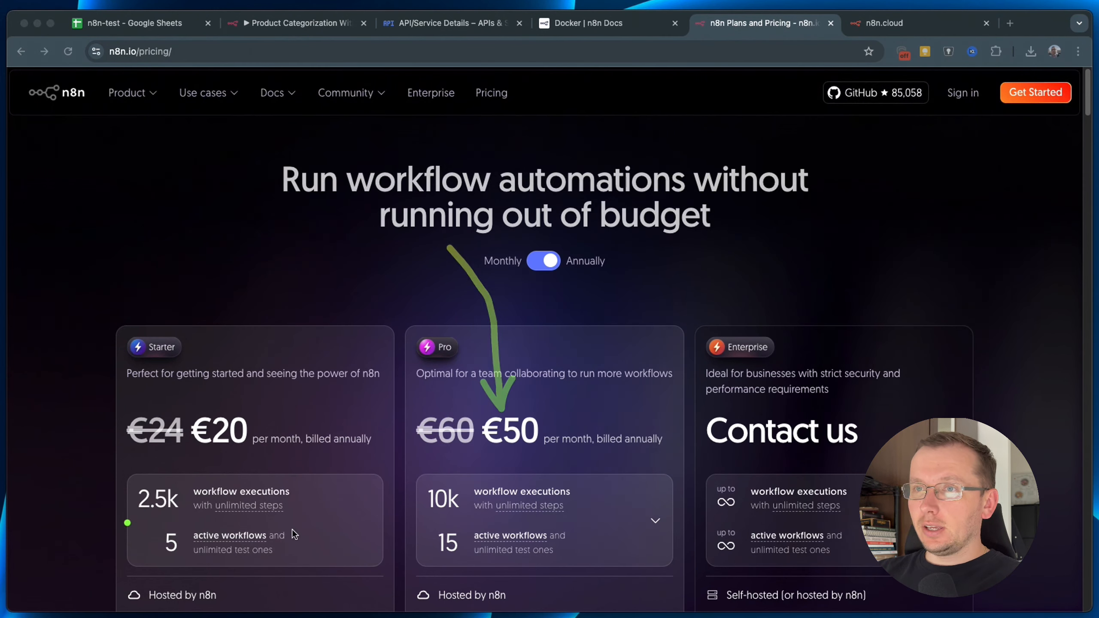
Mark the active workflow limits of the Starter and Pro plans with arrows.
drag(56, 442, 151, 488)
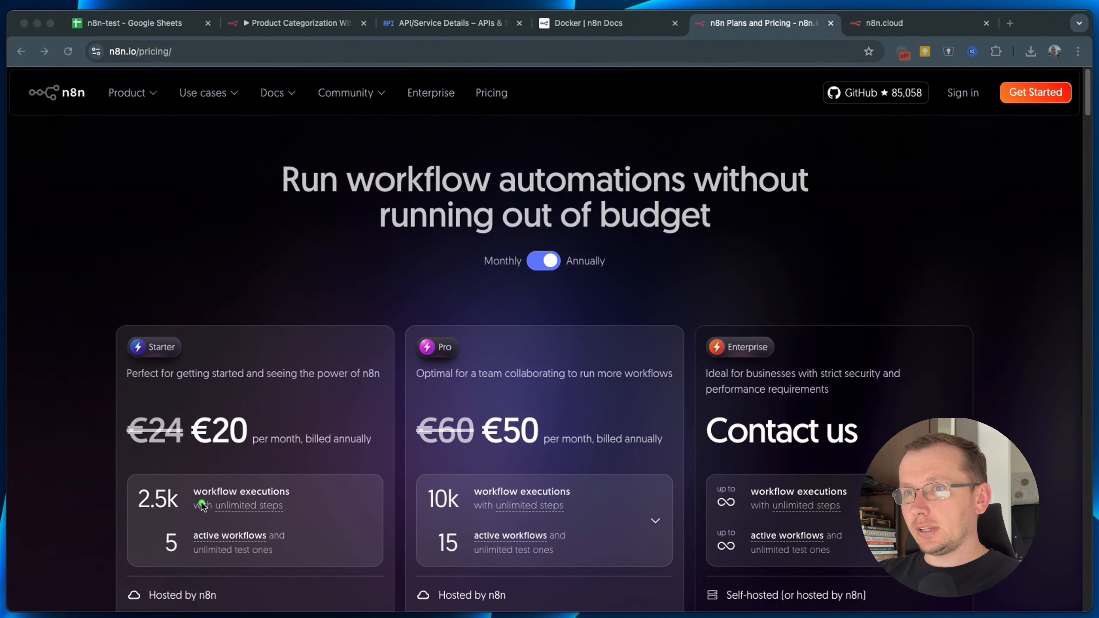
drag(360, 559, 287, 550)
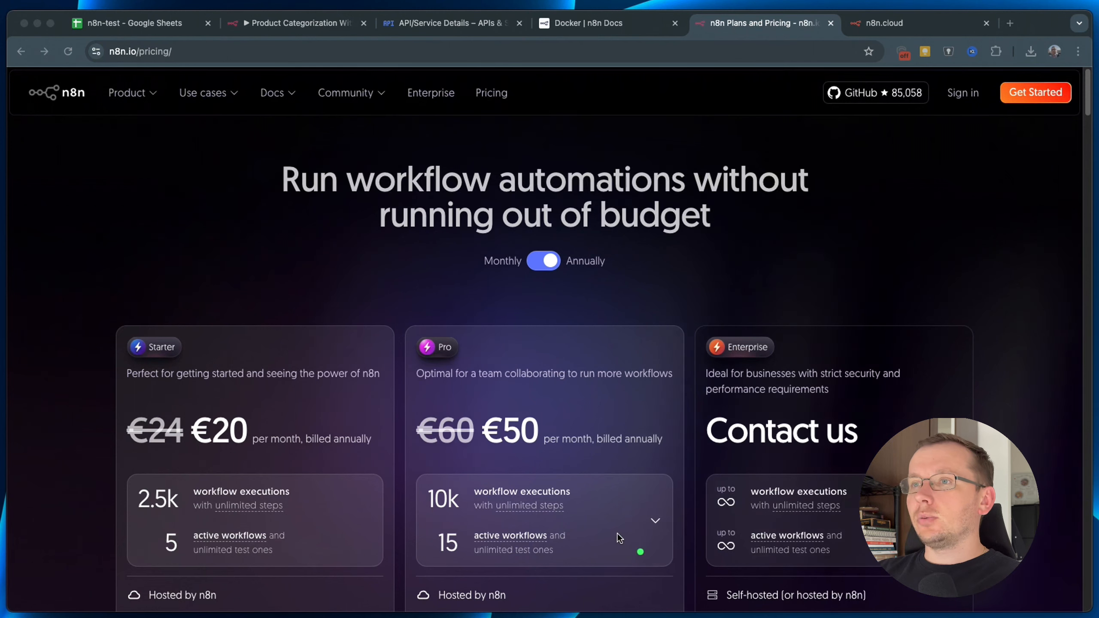
drag(639, 324, 531, 412)
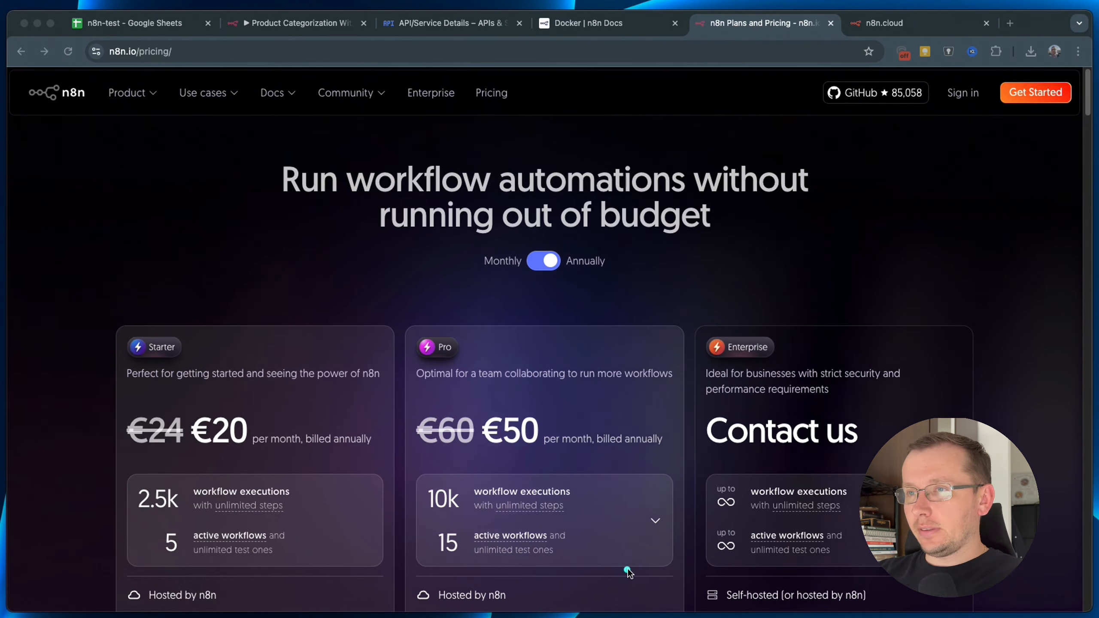
drag(661, 561, 581, 547)
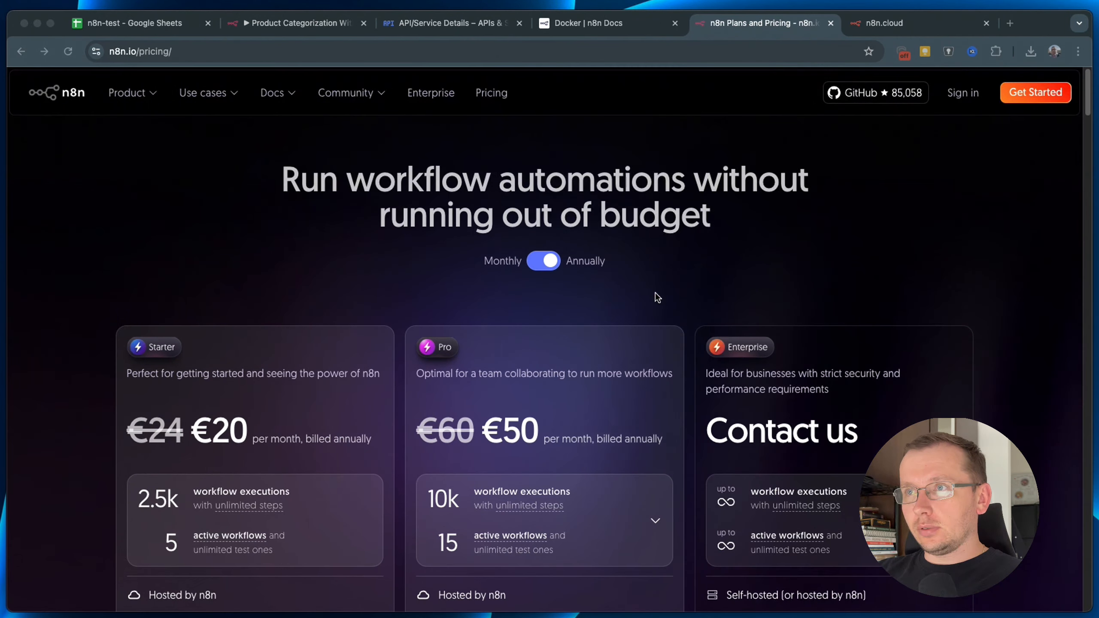
Scroll the pricing page down to the 'What's included?' tables and Community Edition alternative.
scroll(627, 313, down, 10)
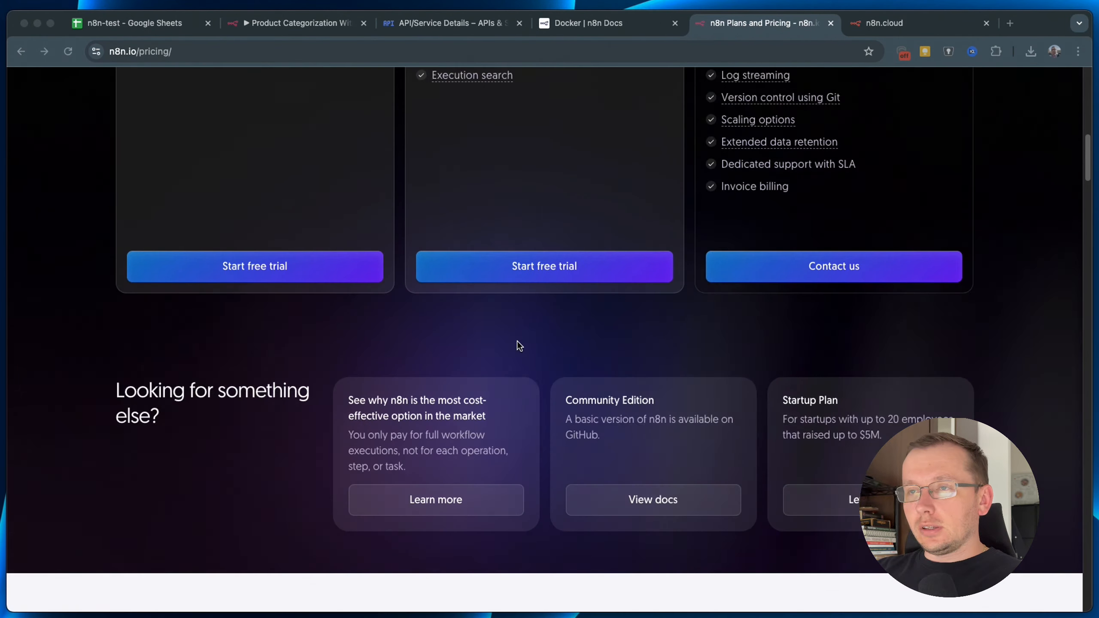
scroll(548, 381, down, 1)
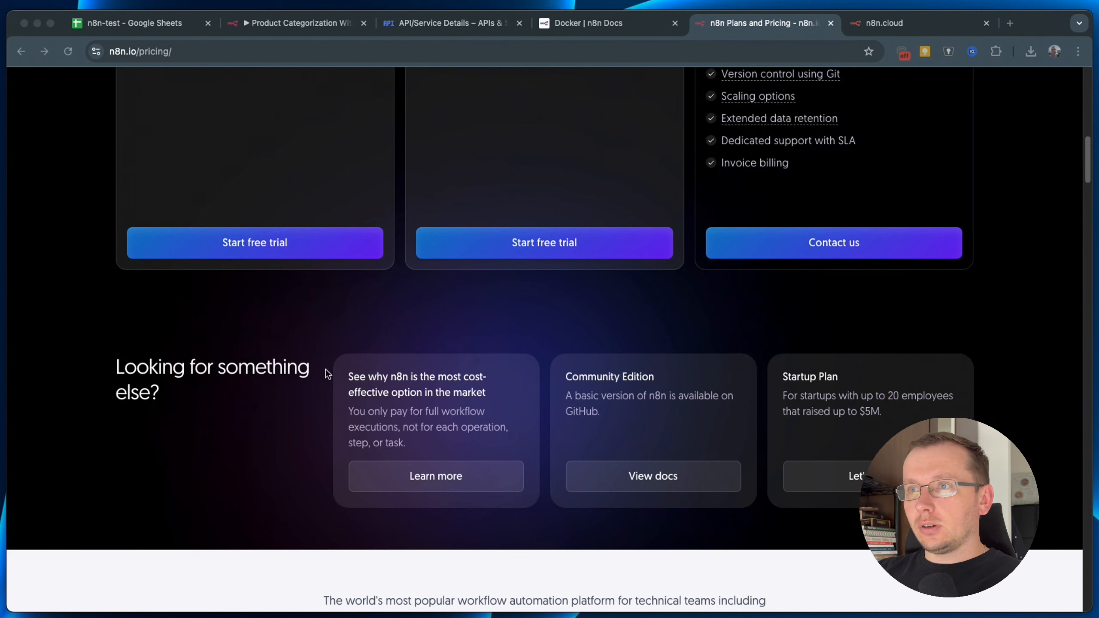
scroll(535, 436, down, 5)
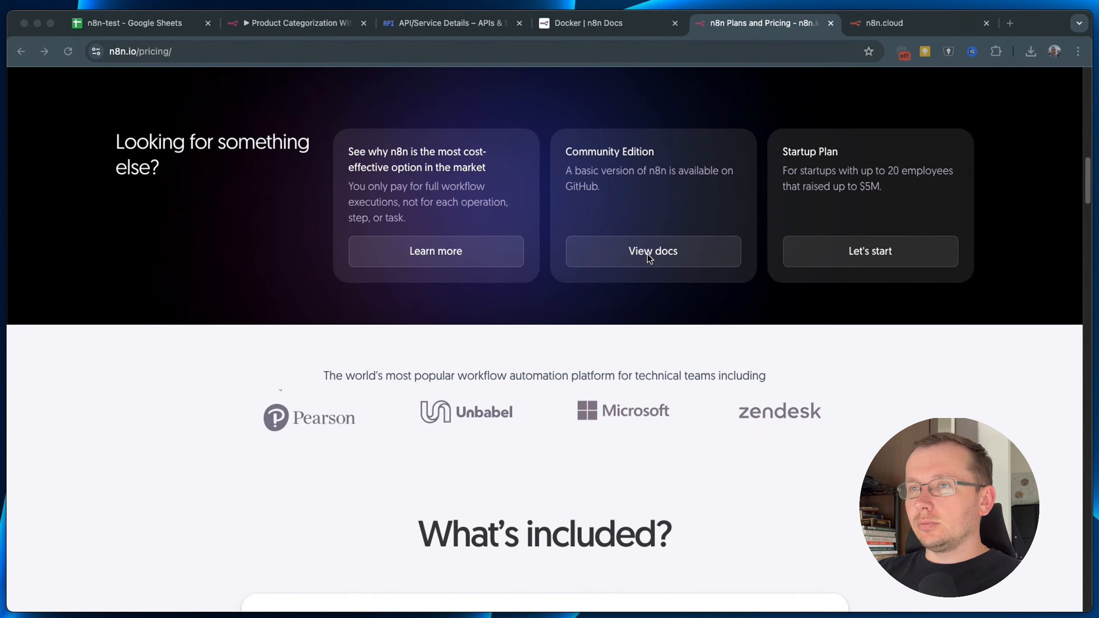
scroll(649, 268, down, 1)
scroll(655, 279, down, 20)
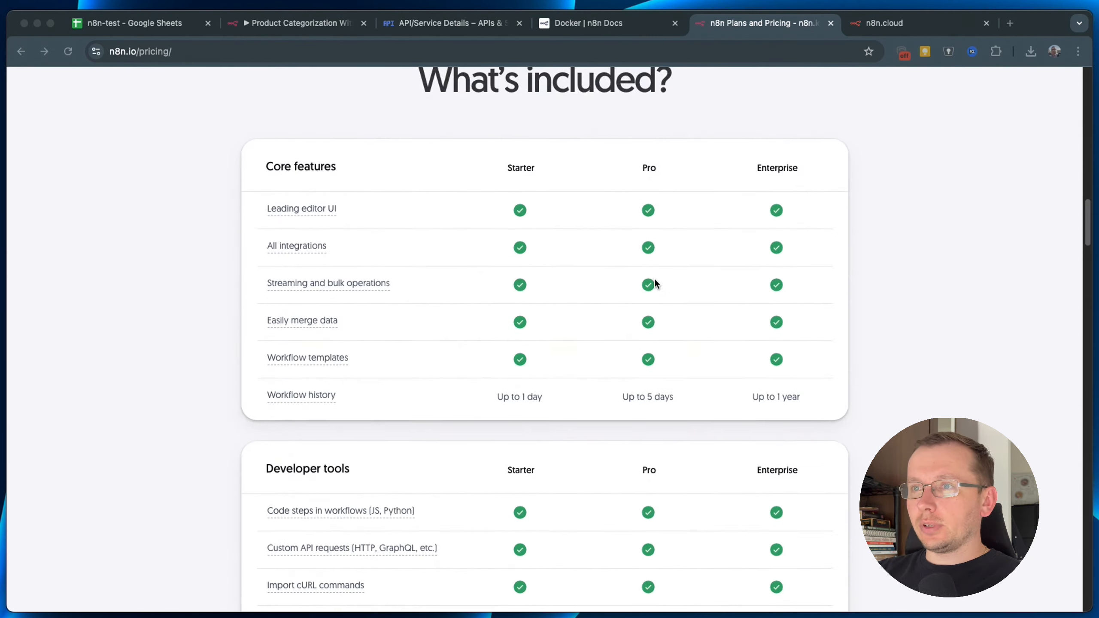
scroll(655, 285, down, 20)
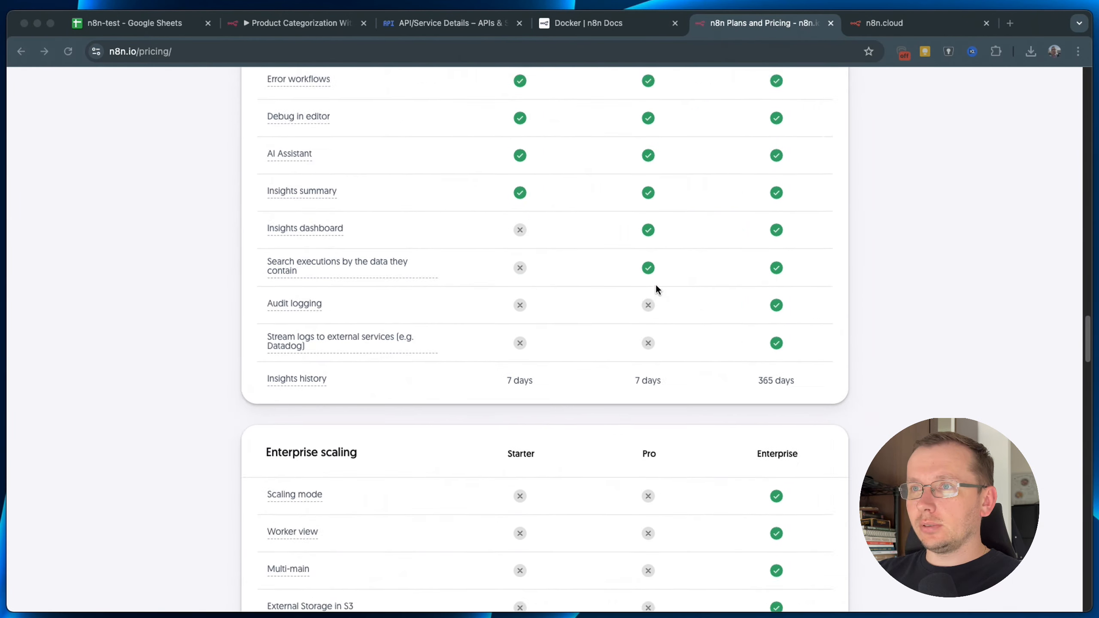
scroll(655, 288, up, 12)
scroll(656, 297, up, 10)
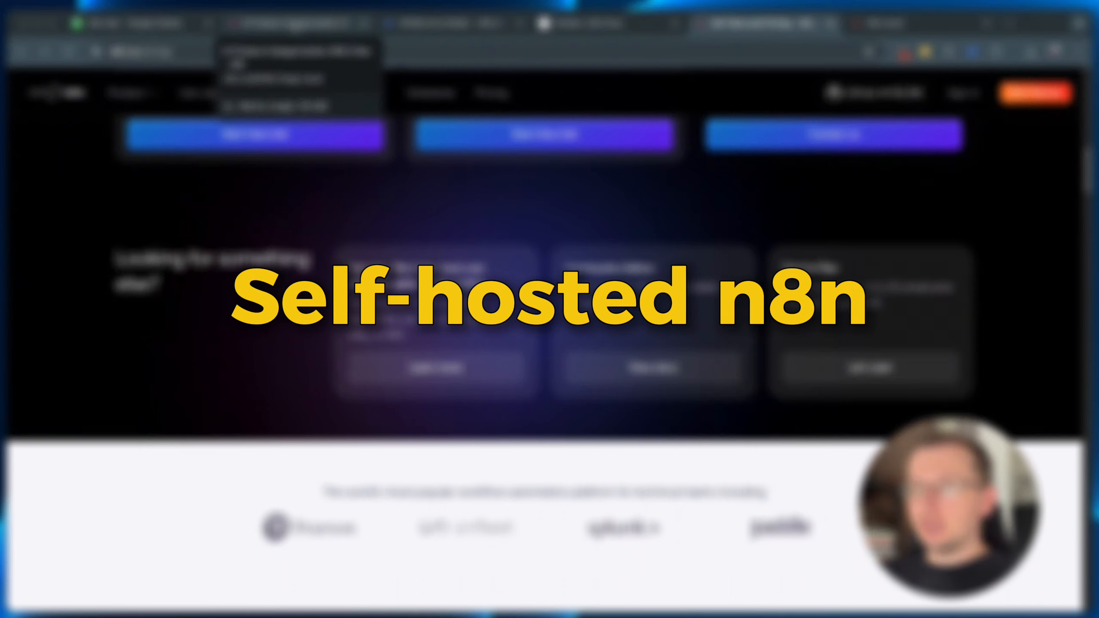
Search Google for 'hostinger' in a new tab and open the Hostinger website.
click(294, 22)
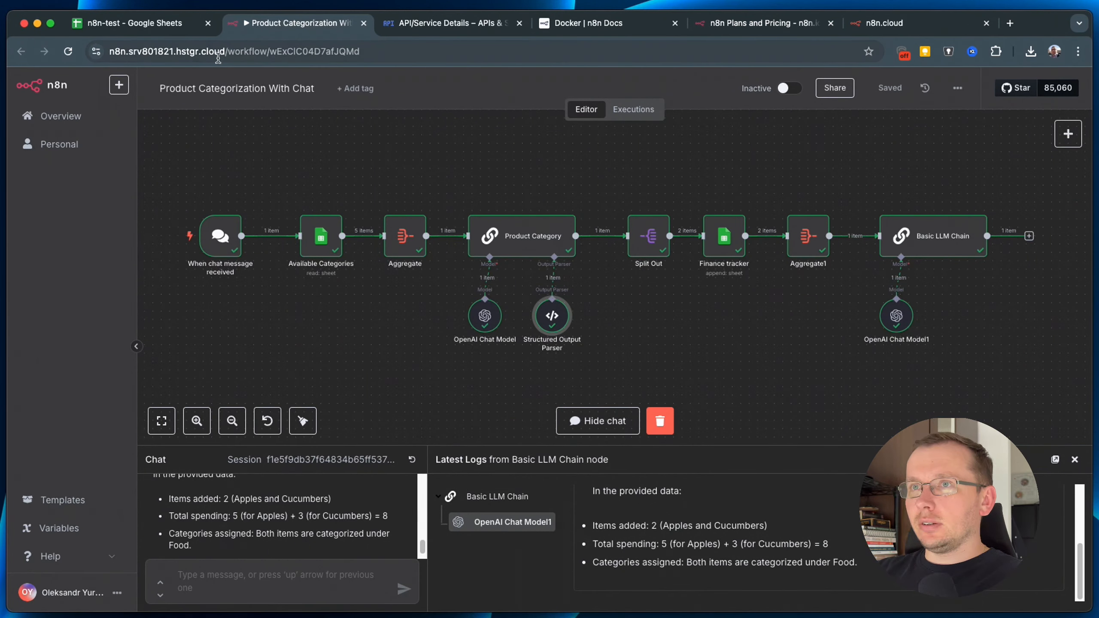
drag(174, 52, 225, 46)
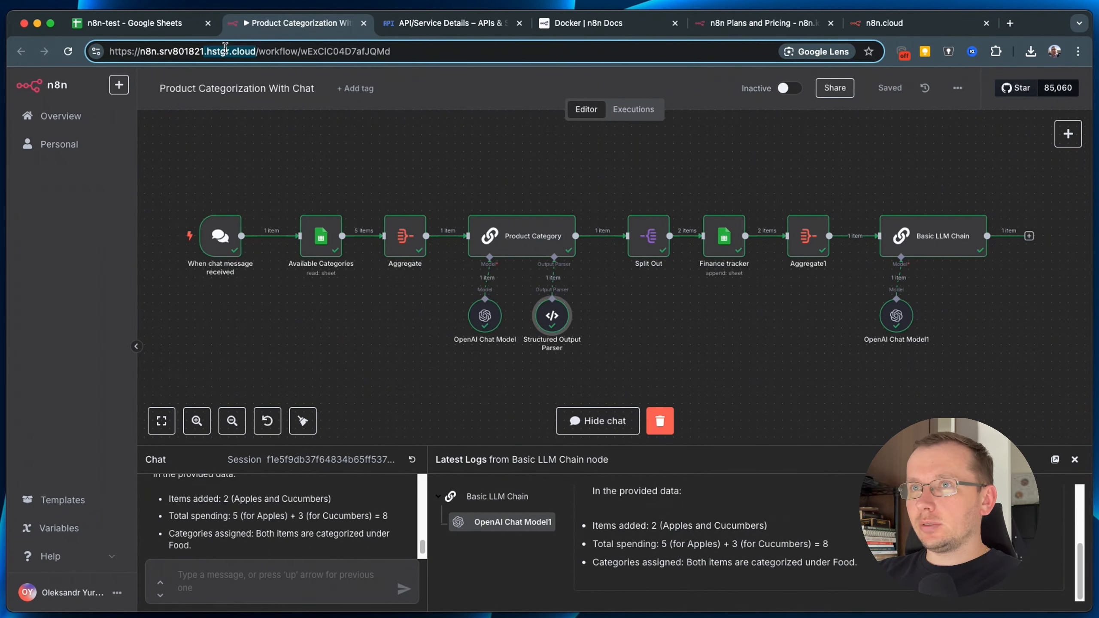
click(1010, 23)
click(710, 58)
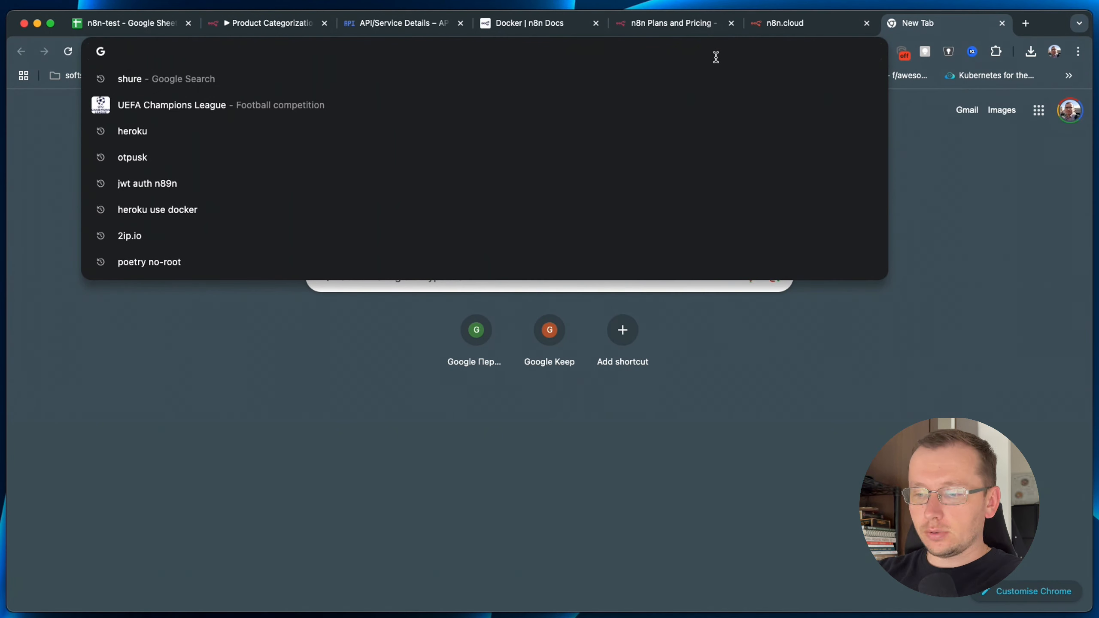
text(hosti)
key(Return)
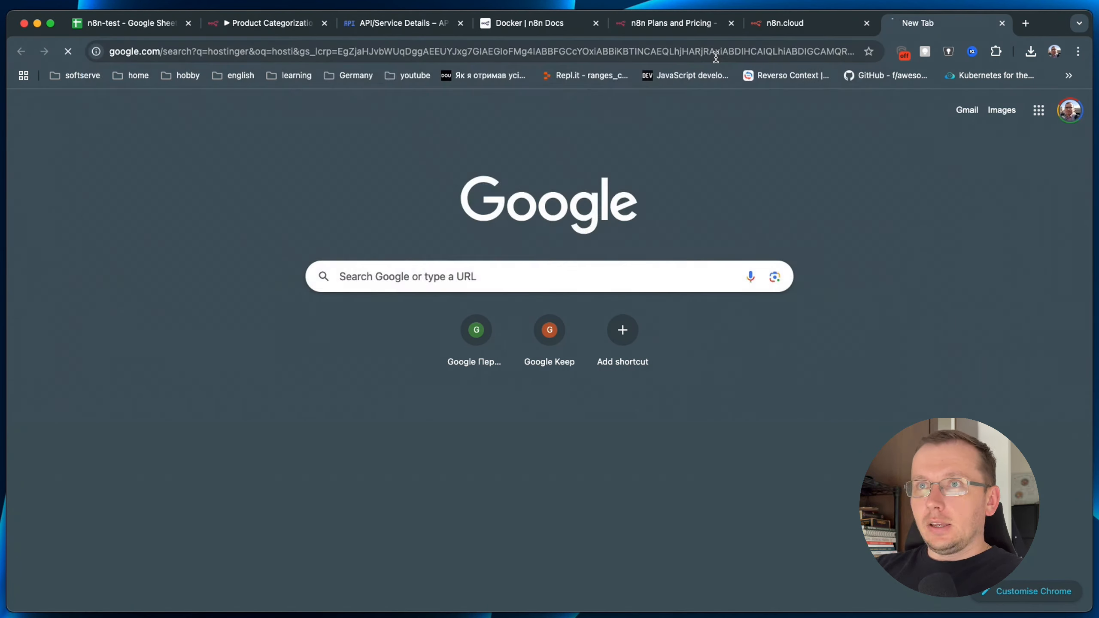
click(387, 273)
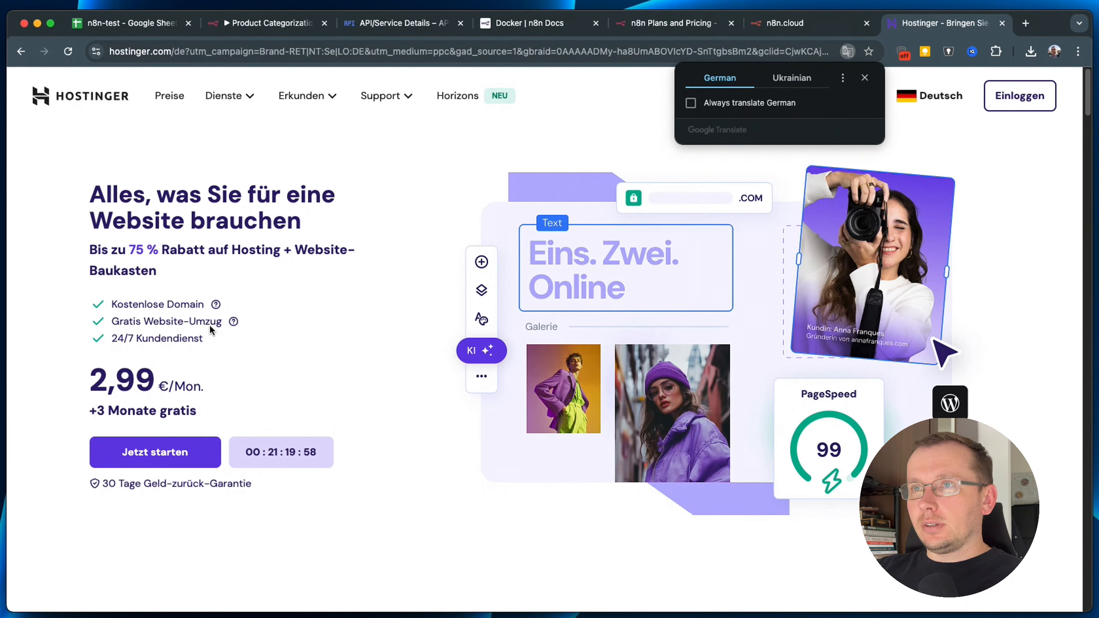
Switch the Hostinger site to United Kingdom English and open its pricing page.
click(864, 79)
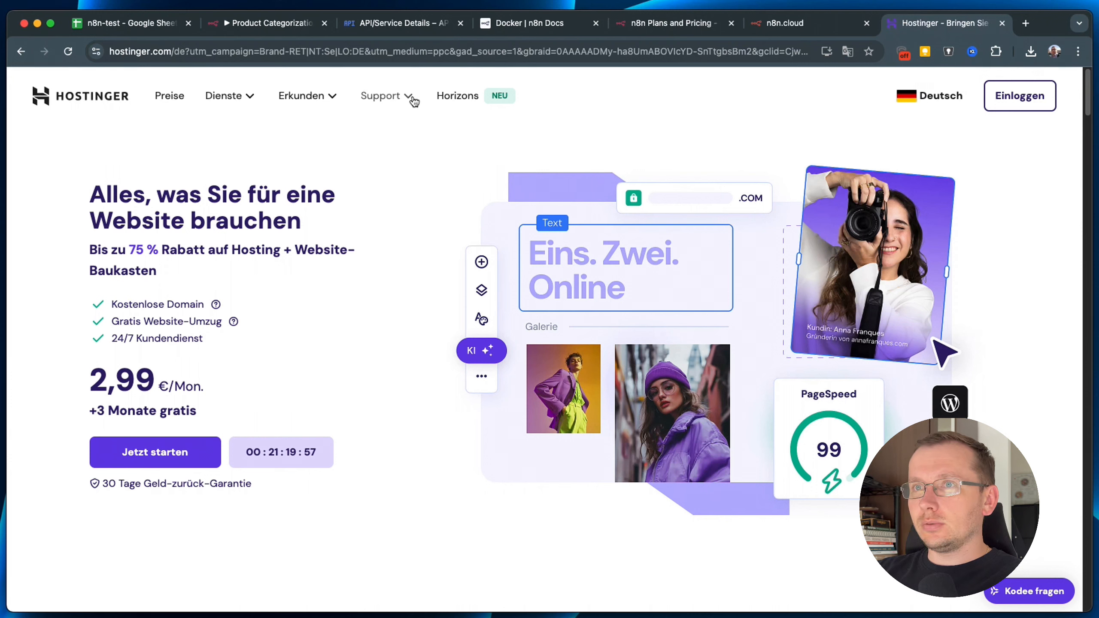
click(926, 102)
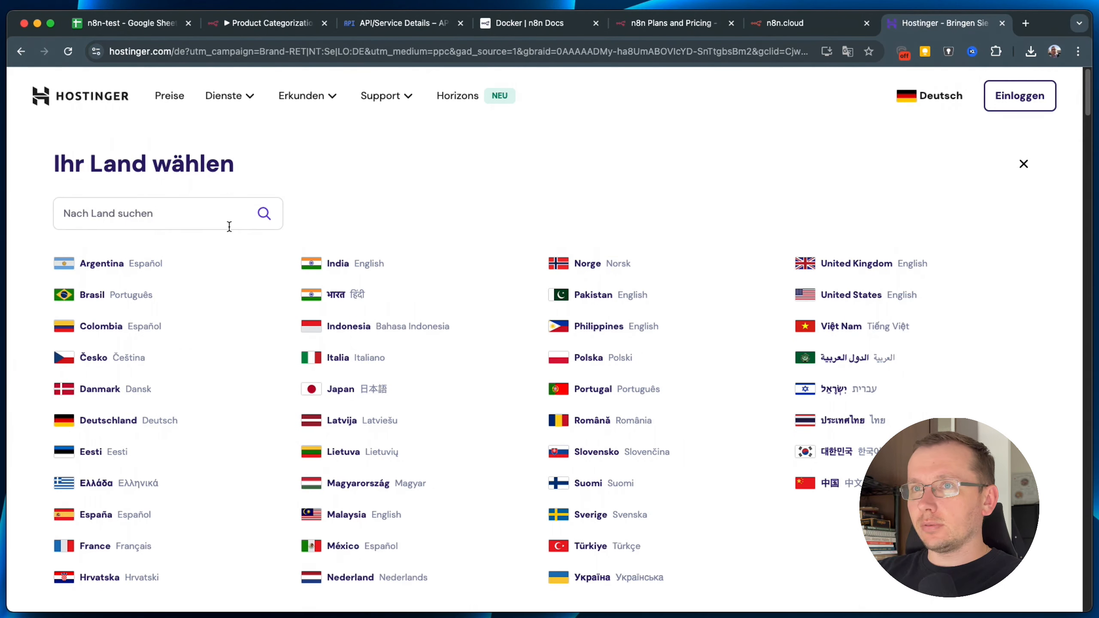
click(164, 220)
text(eng)
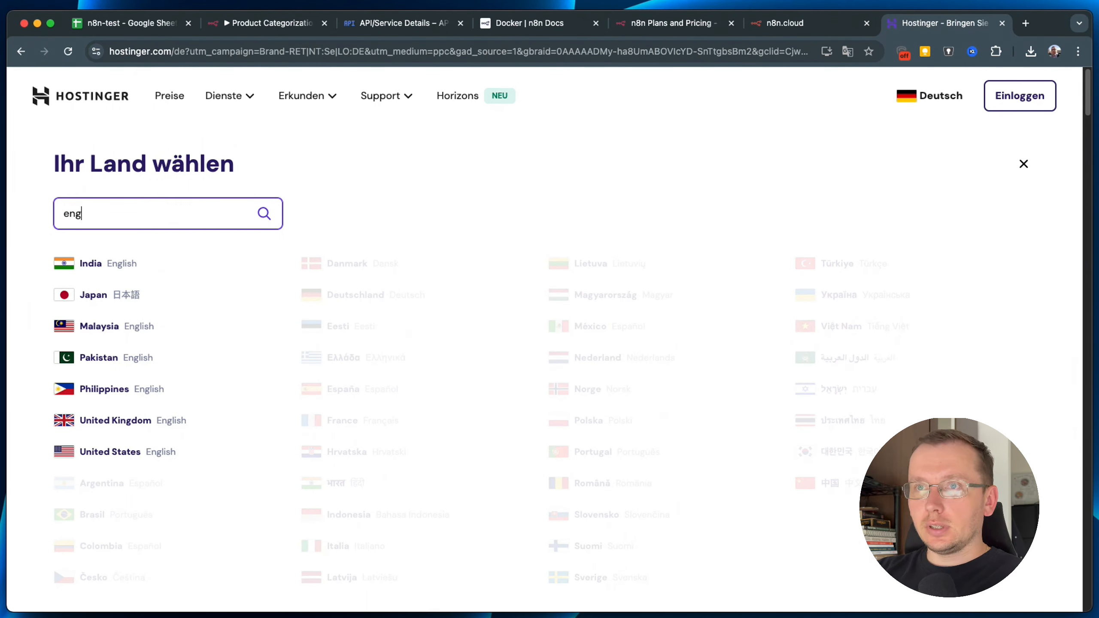
click(101, 422)
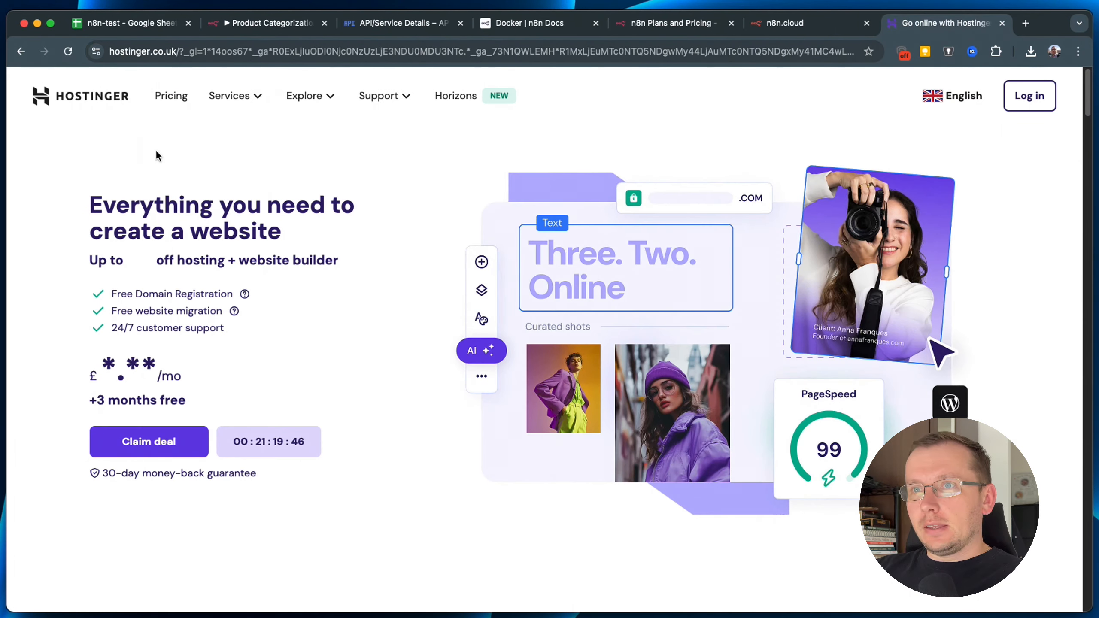
click(322, 105)
click(171, 96)
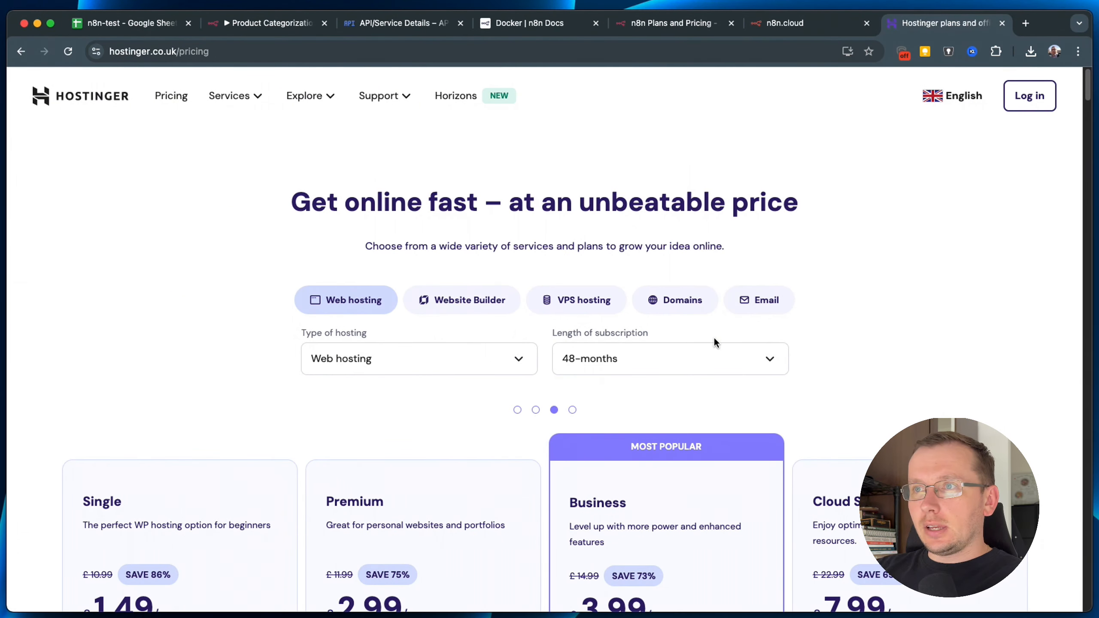
Choose VPS hosting for the KVM 2 cart, accept cookies, and keep Germany as server location.
click(601, 305)
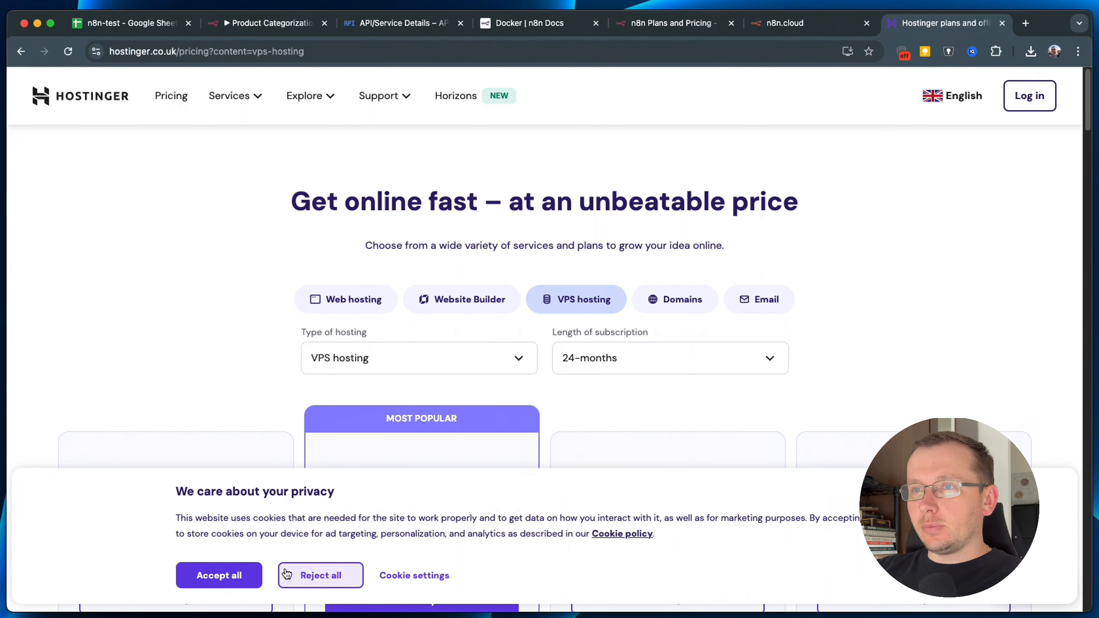
click(241, 576)
scroll(674, 365, down, 3)
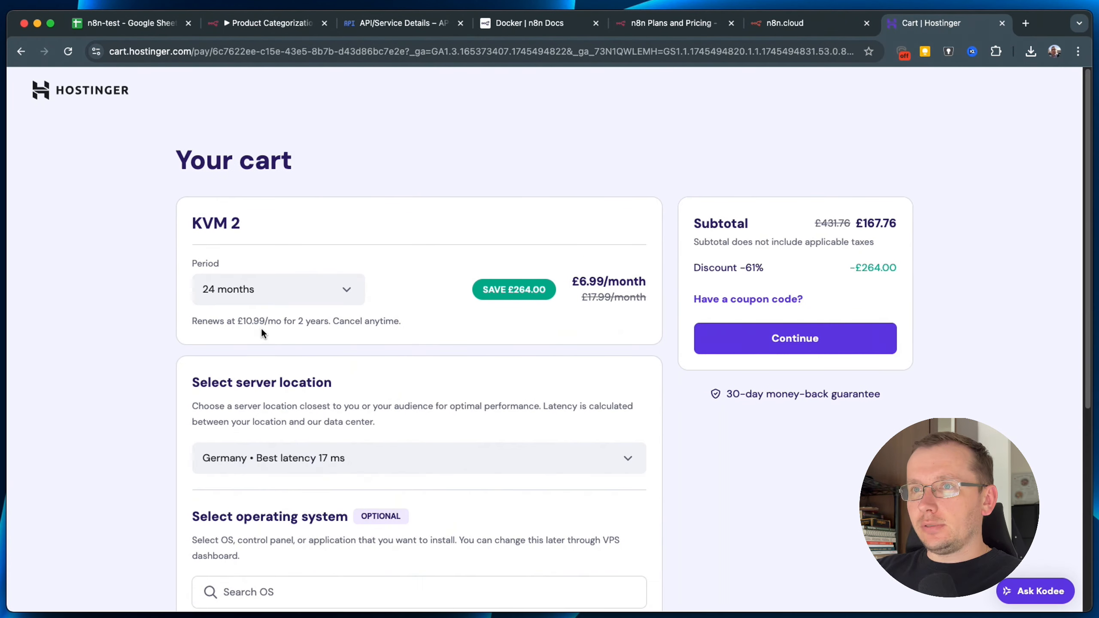
scroll(431, 366, down, 4)
scroll(383, 318, up, 4)
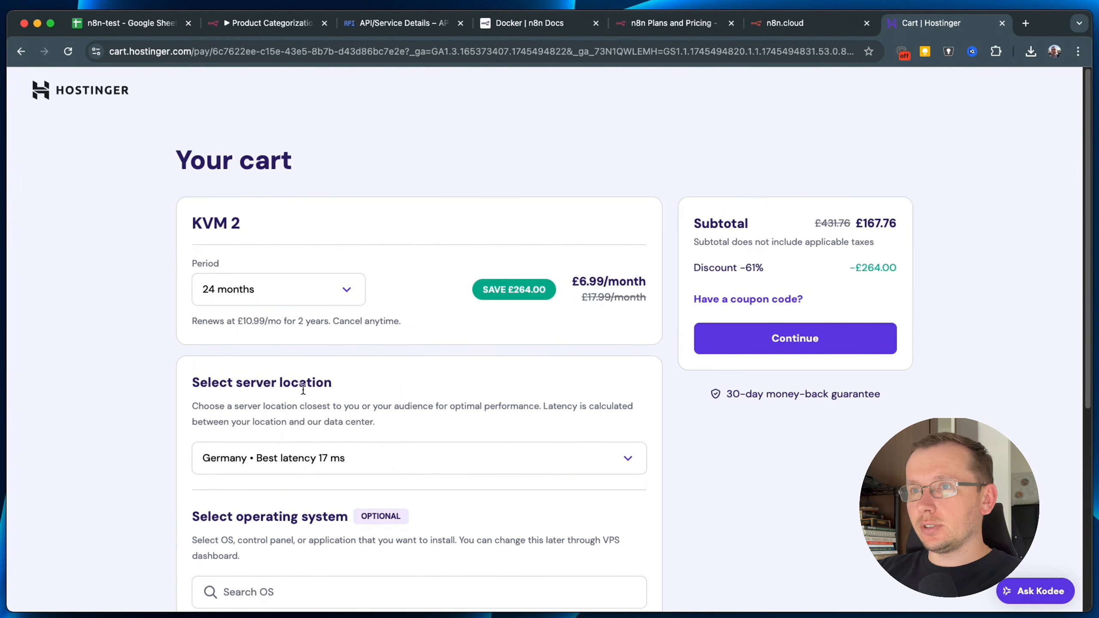
scroll(303, 388, down, 1)
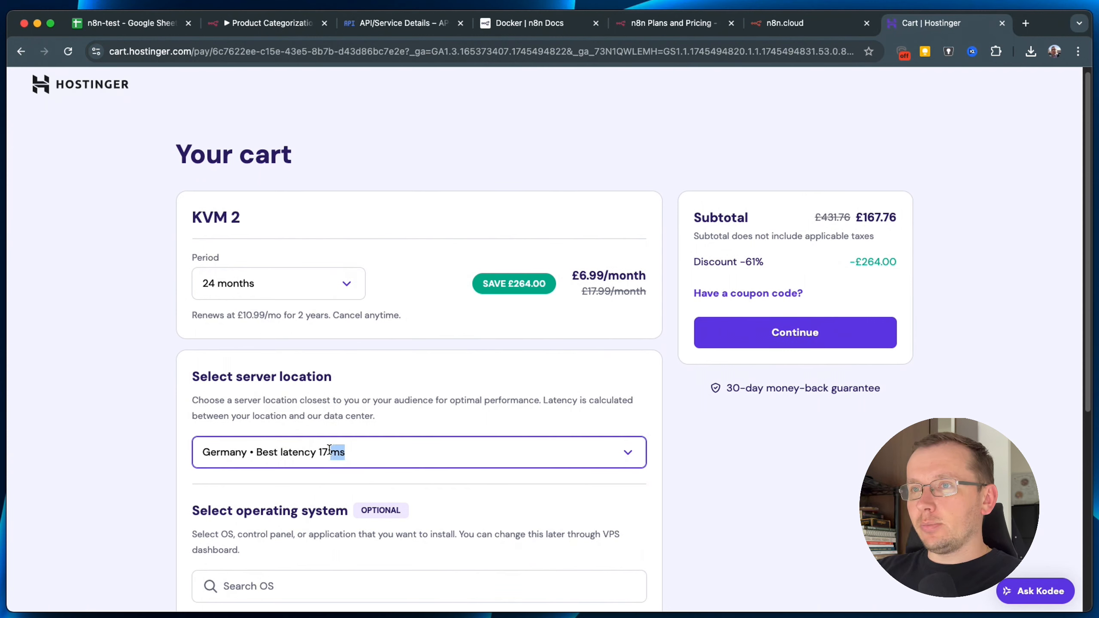
click(320, 457)
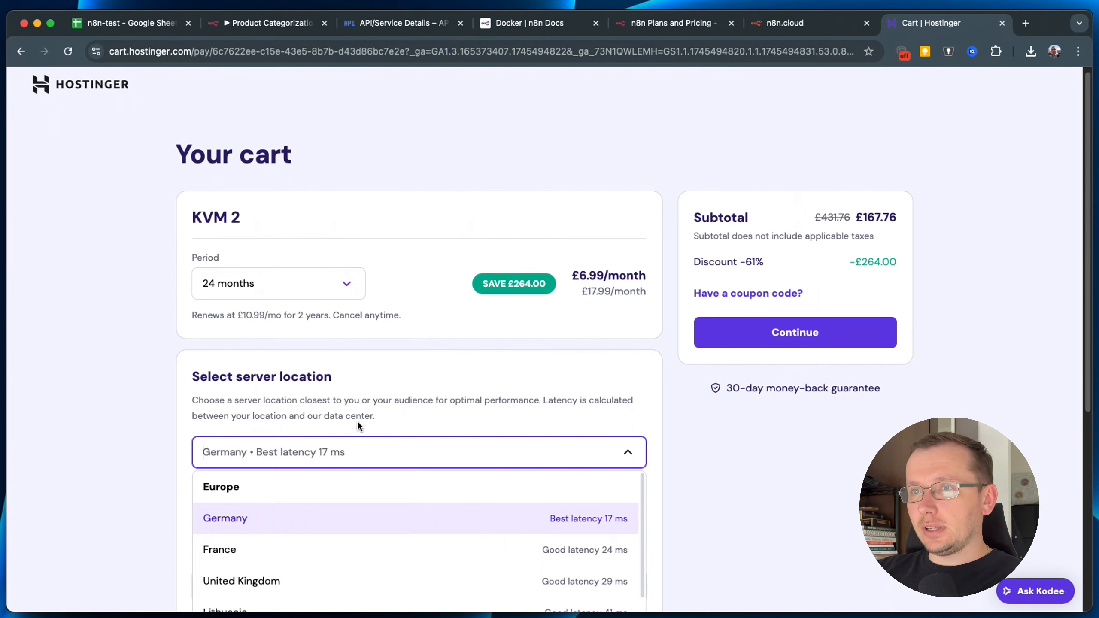
scroll(377, 347, down, 5)
click(402, 260)
Browse the OS options with a control panel and the ready-made applications such as n8n.
scroll(398, 473, down, 1)
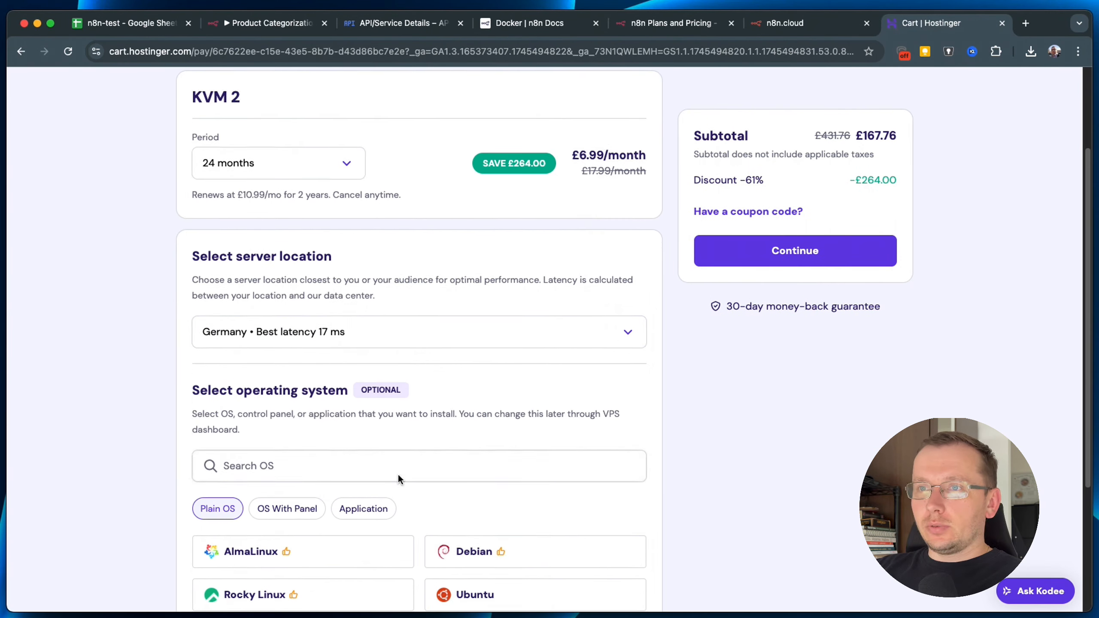
scroll(397, 473, down, 2)
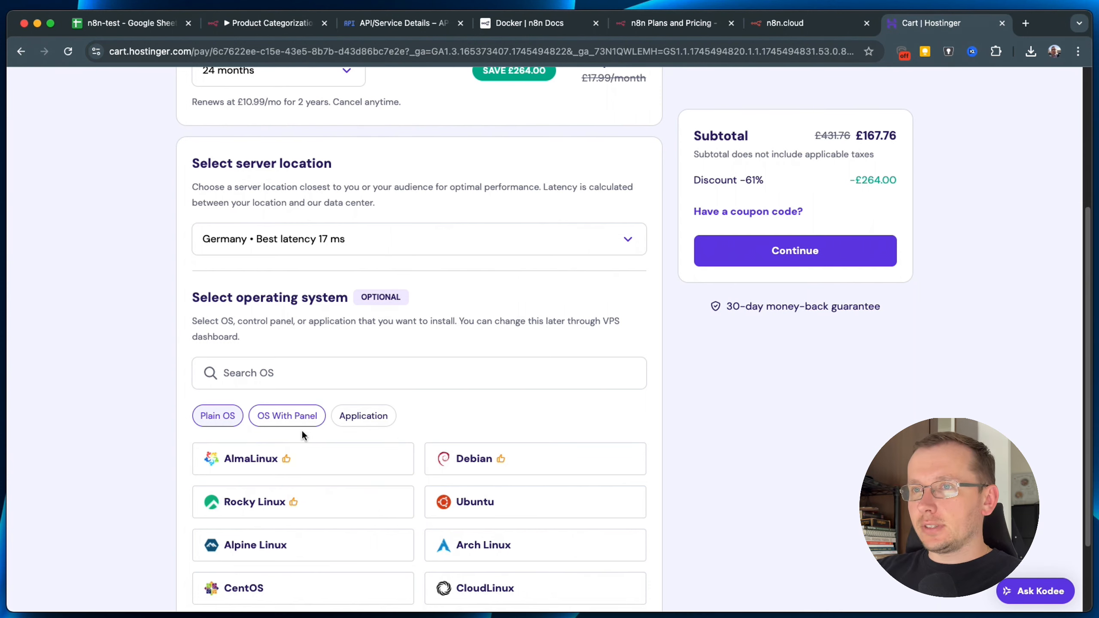
scroll(506, 368, down, 1)
scroll(522, 370, down, 1)
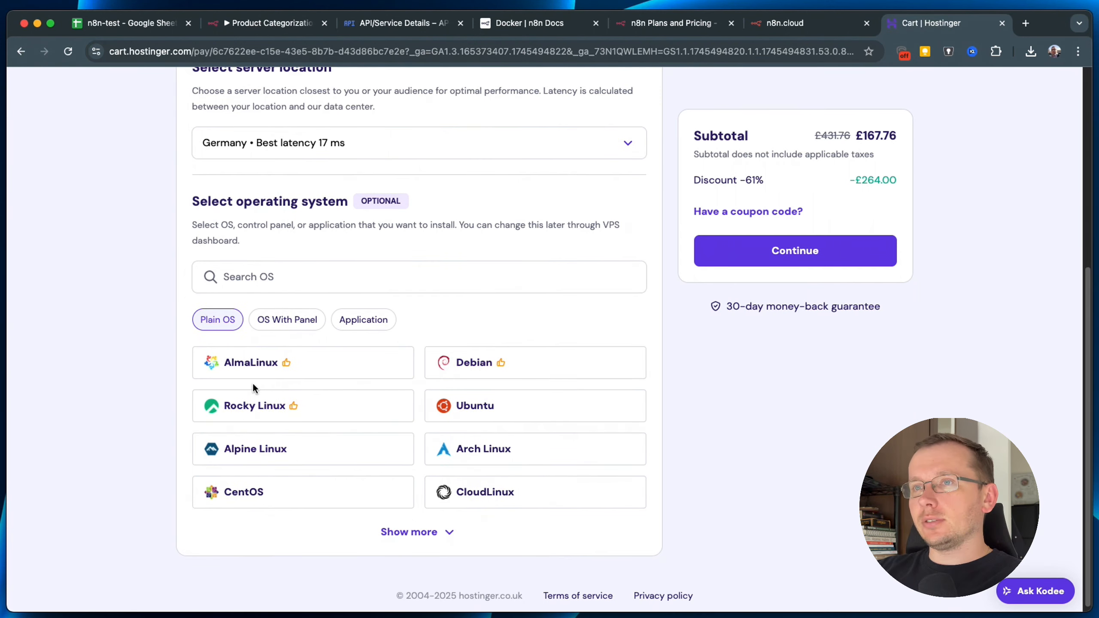
click(287, 323)
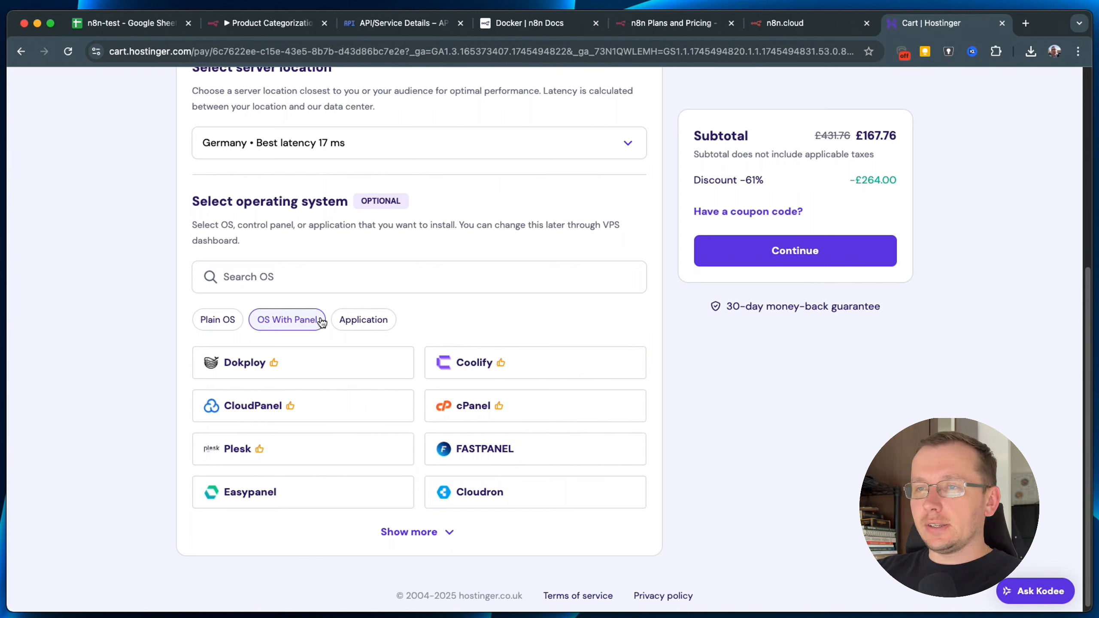
click(362, 319)
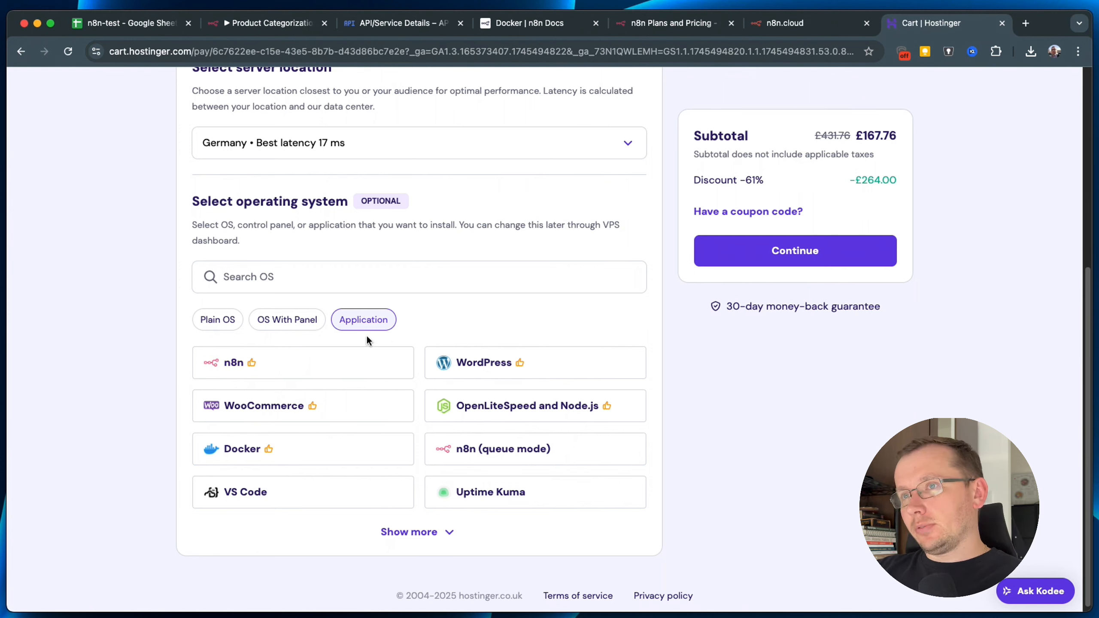
scroll(498, 347, up, 1)
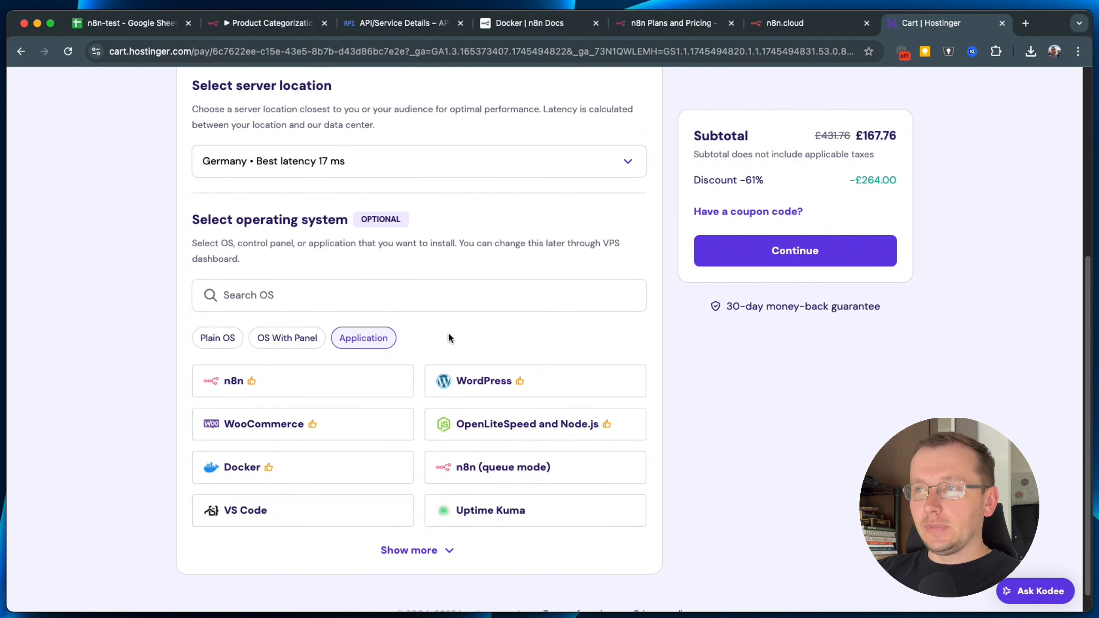
scroll(494, 259, up, 10)
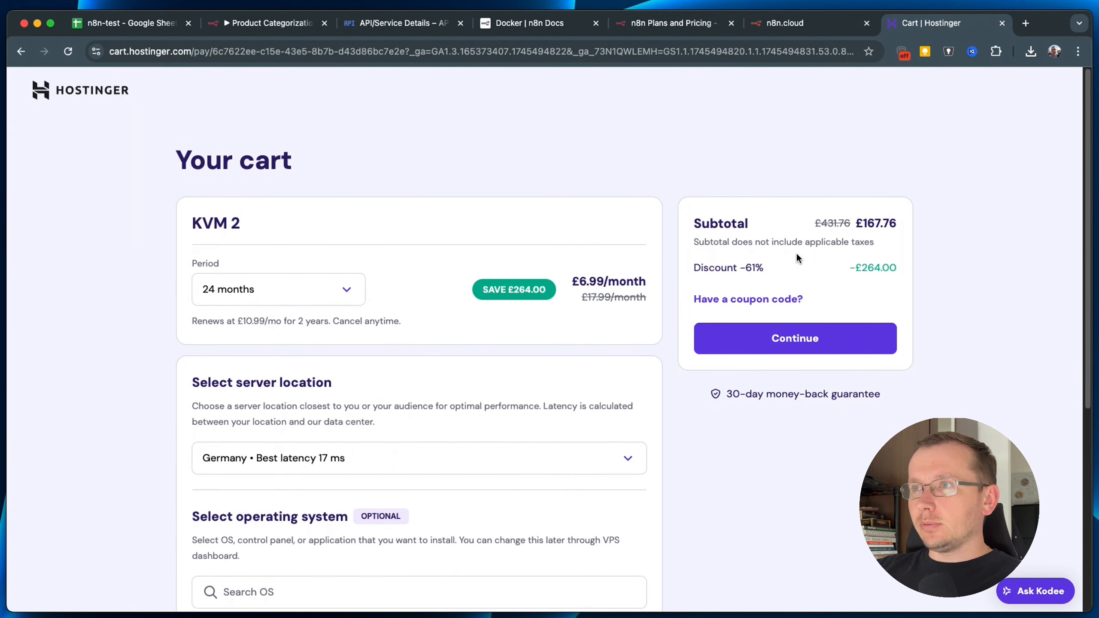
Change the subscription period to 1 month, dropping the subtotal from £167.76 to £8.99.
drag(849, 266, 897, 268)
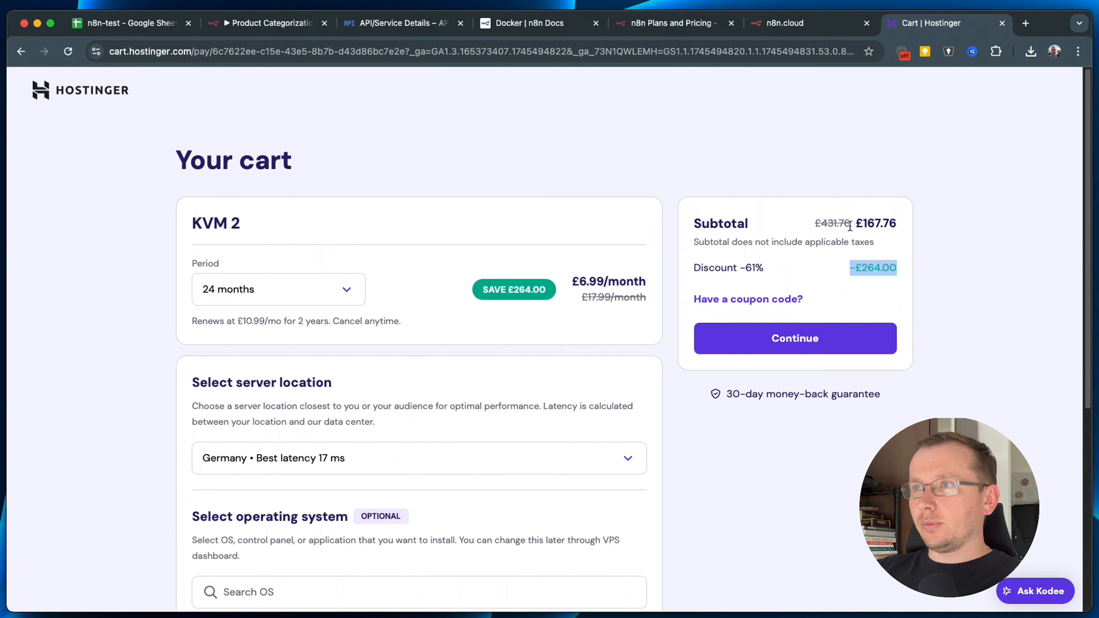
drag(845, 225, 884, 232)
click(270, 286)
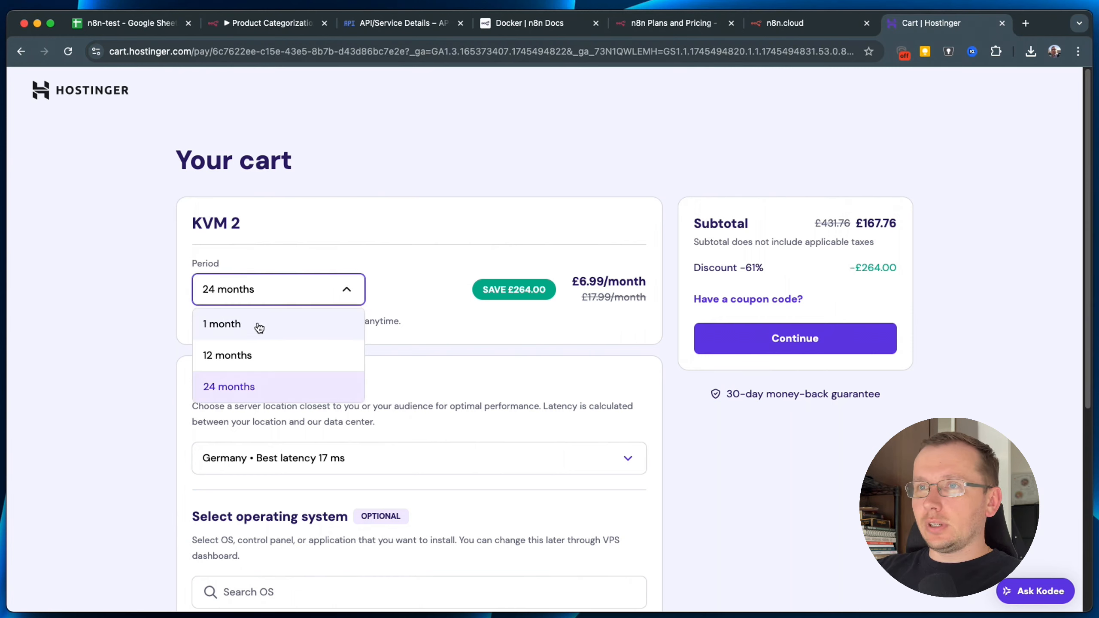
click(259, 326)
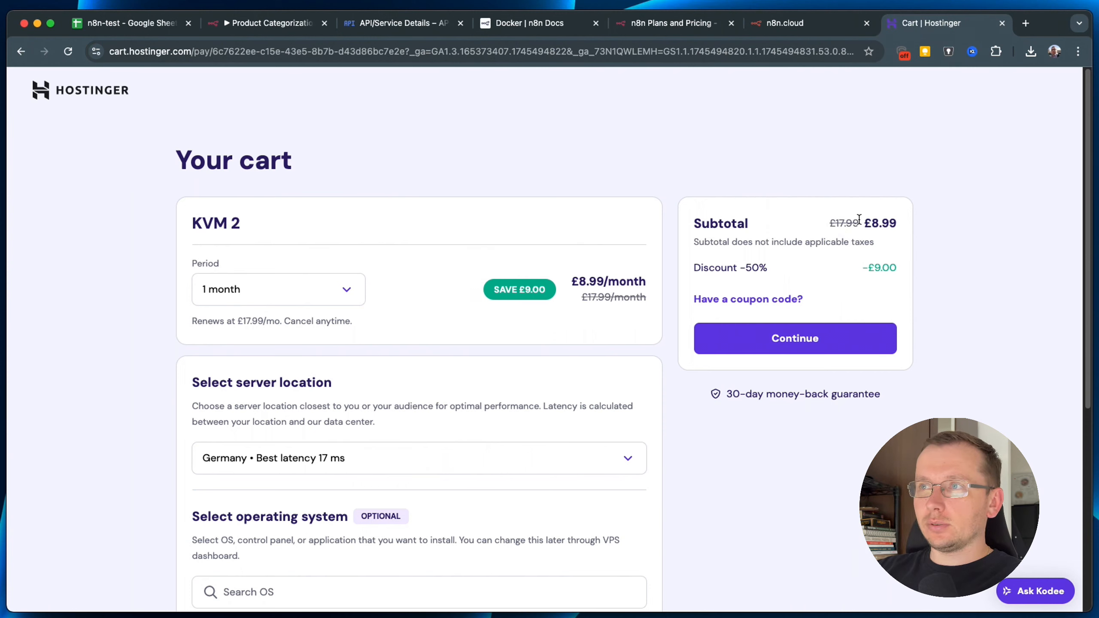
drag(865, 224, 909, 230)
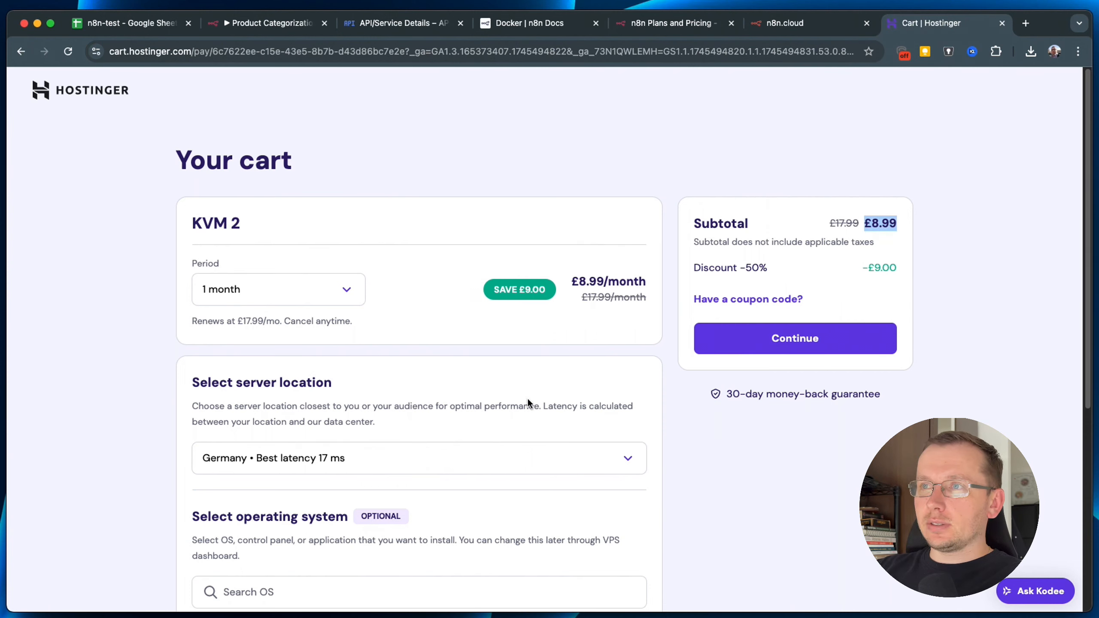
Review the rest of the cart, then return to the n8n workflow tab.
scroll(518, 392, down, 2)
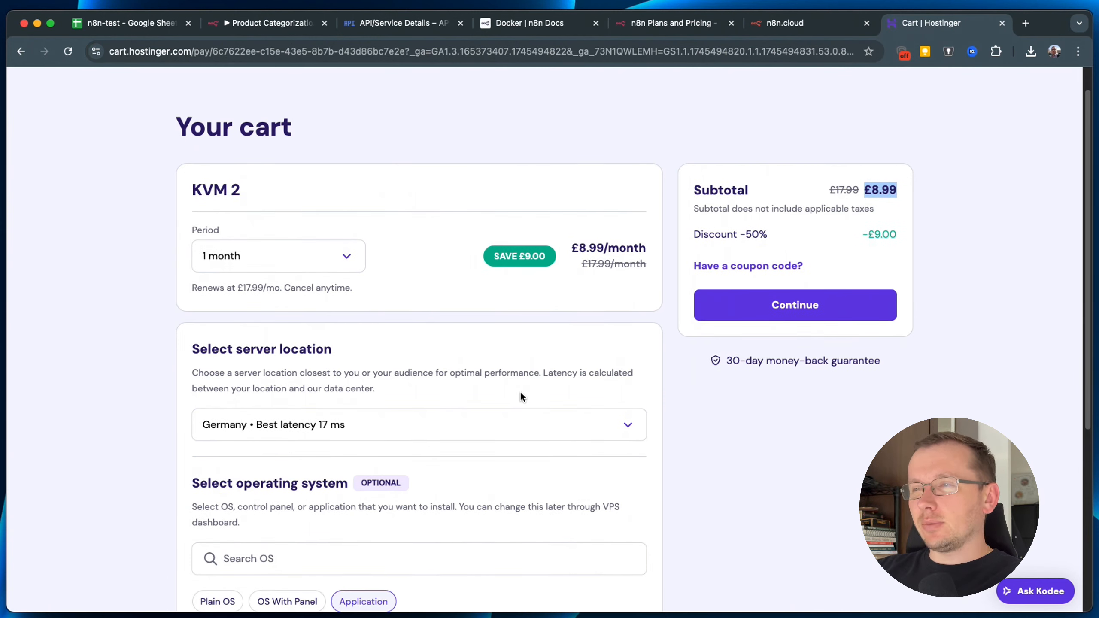
scroll(601, 349, down, 6)
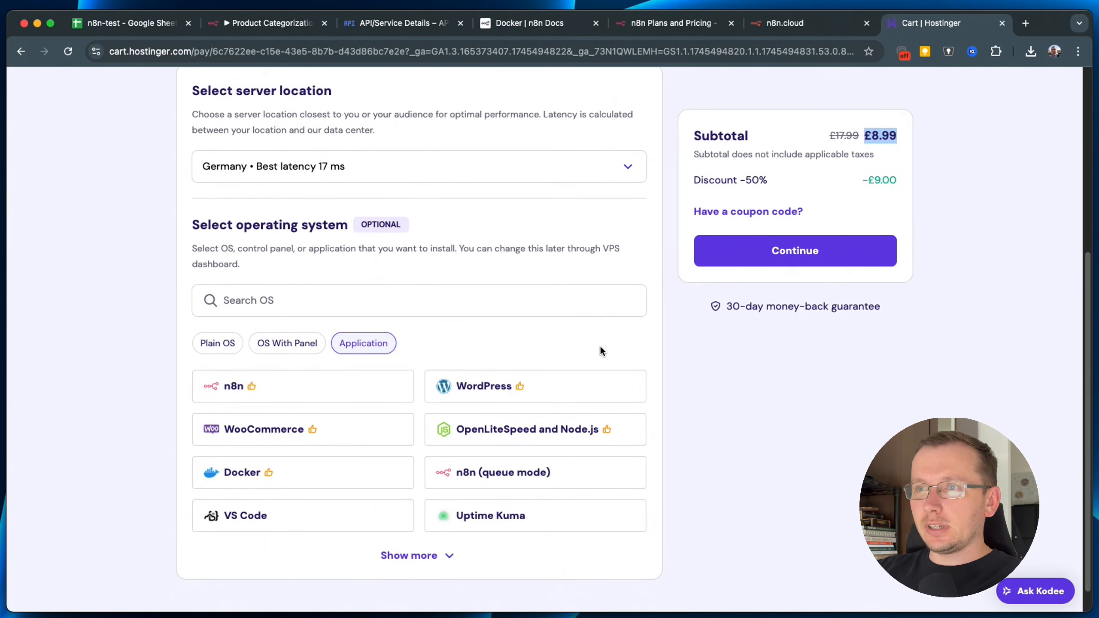
scroll(600, 345, down, 1)
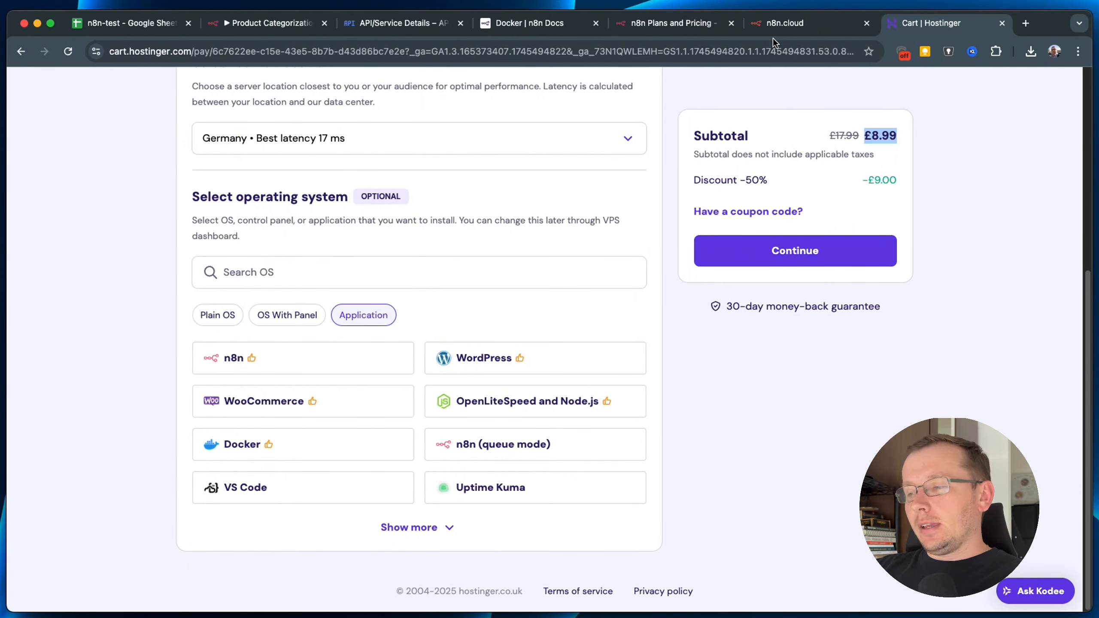
scroll(493, 217, up, 7)
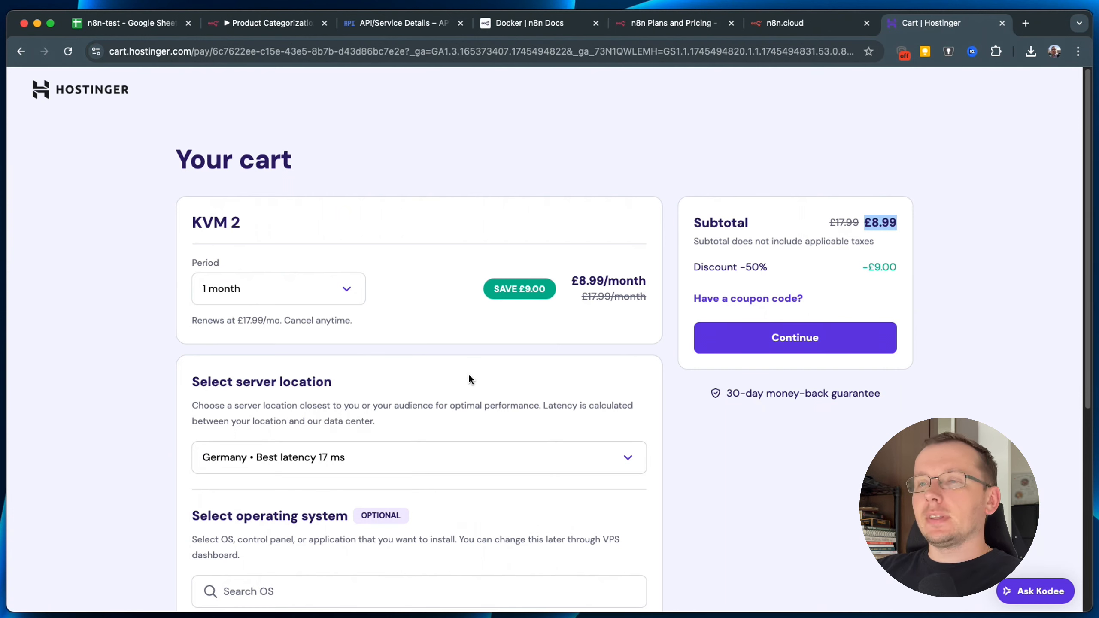
scroll(469, 376, down, 2)
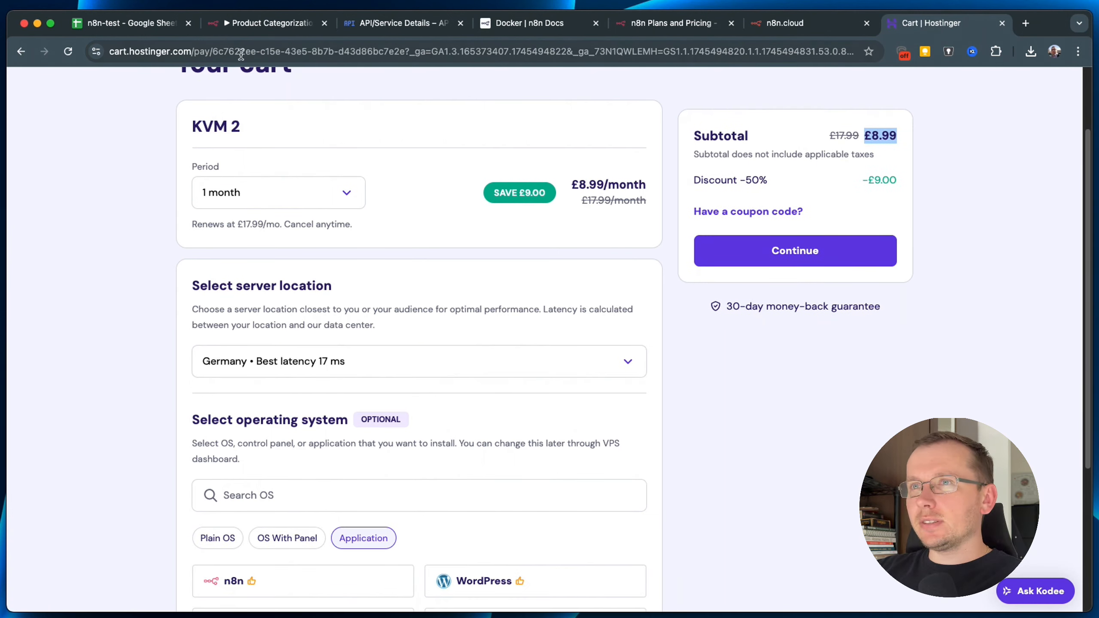
click(244, 25)
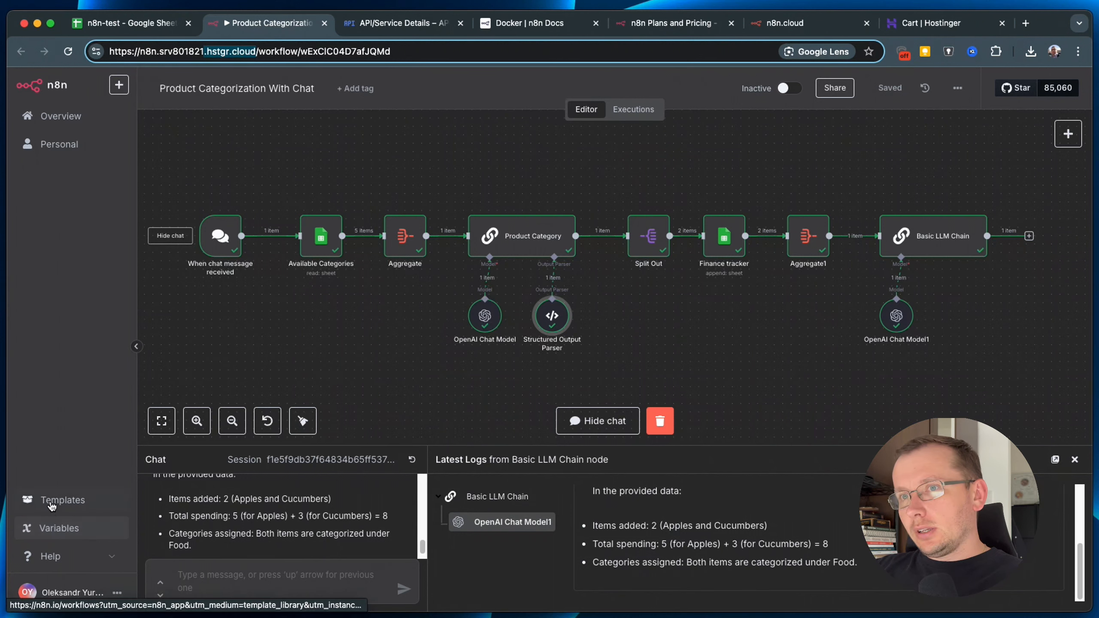
Check the Enterprise-only Variables page, then view the Personal and Overview workflow lists.
click(93, 536)
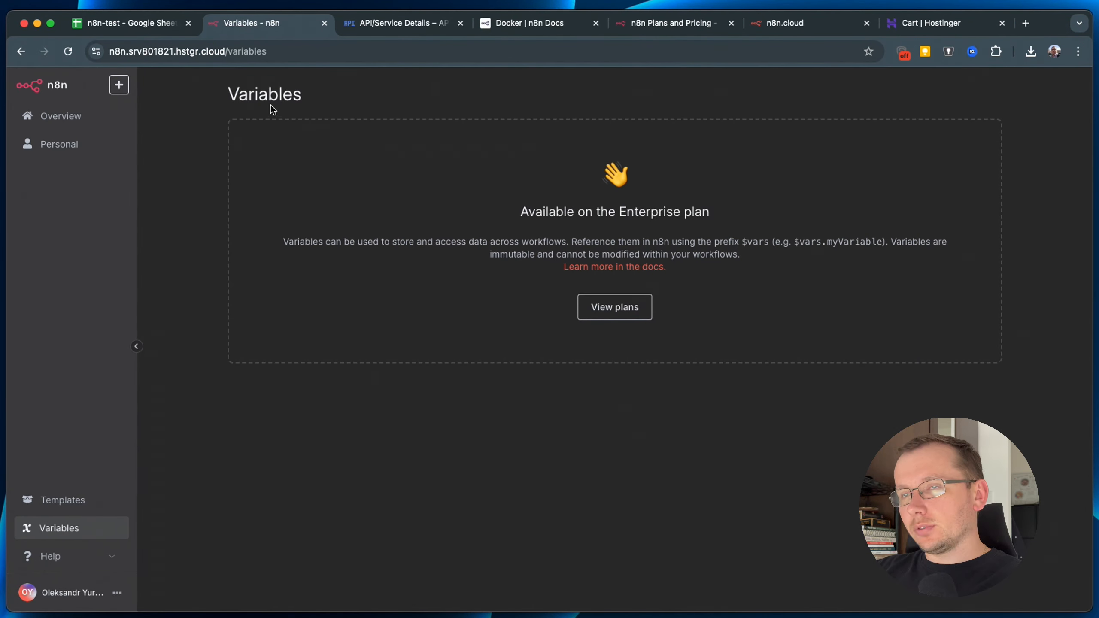
drag(521, 212, 782, 217)
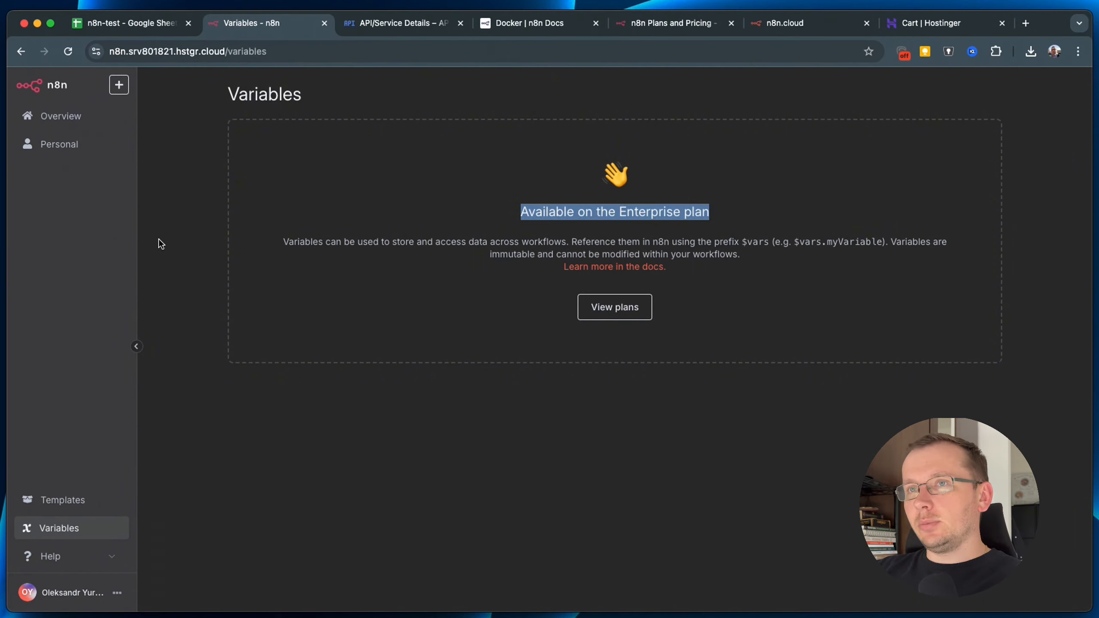
click(59, 149)
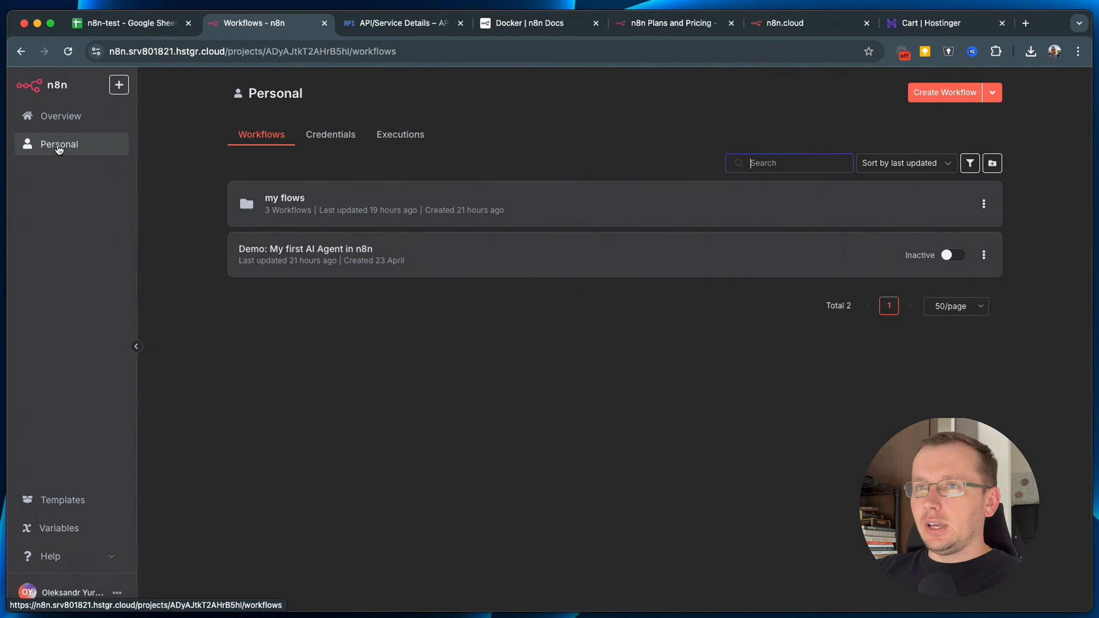
click(52, 118)
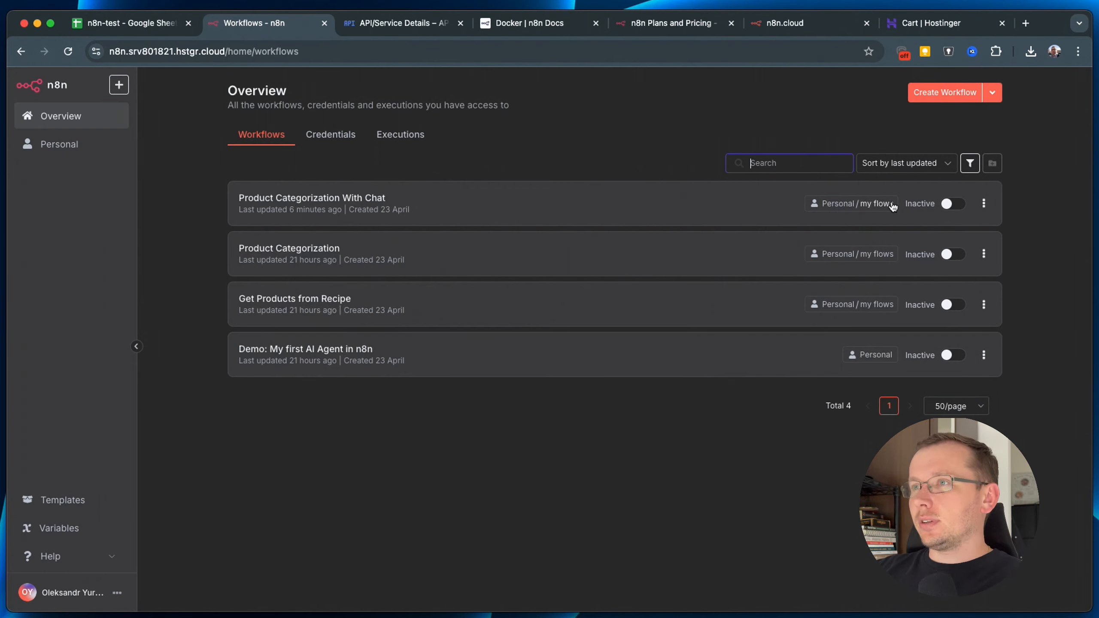
Try sharing Product Categorization With Chat, dismiss the upgrade notice, and open that workflow.
click(984, 203)
click(979, 252)
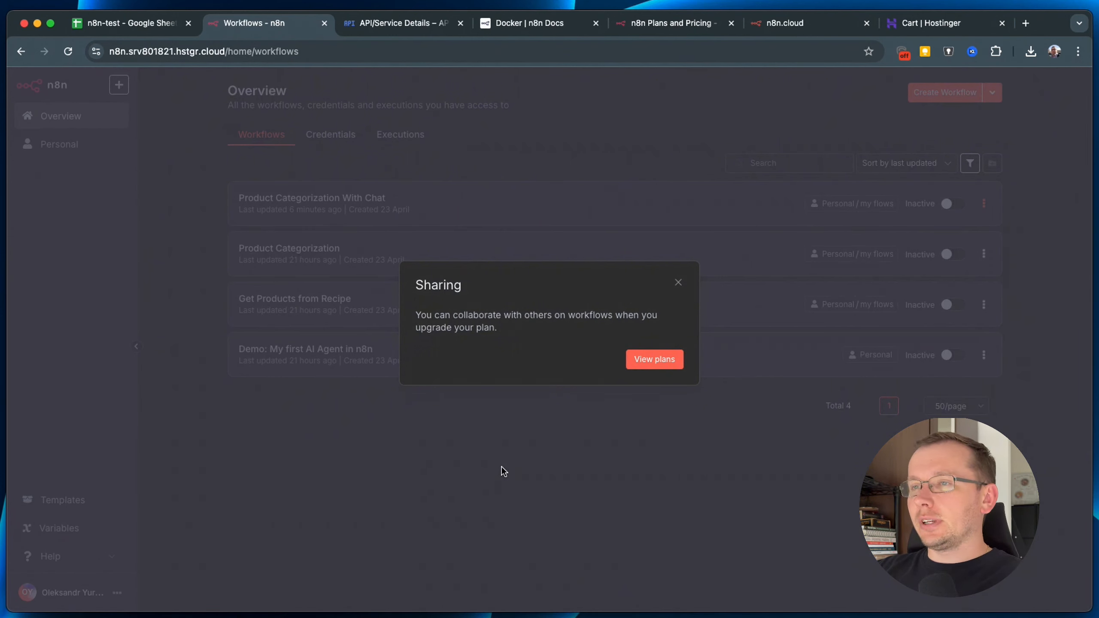
click(678, 283)
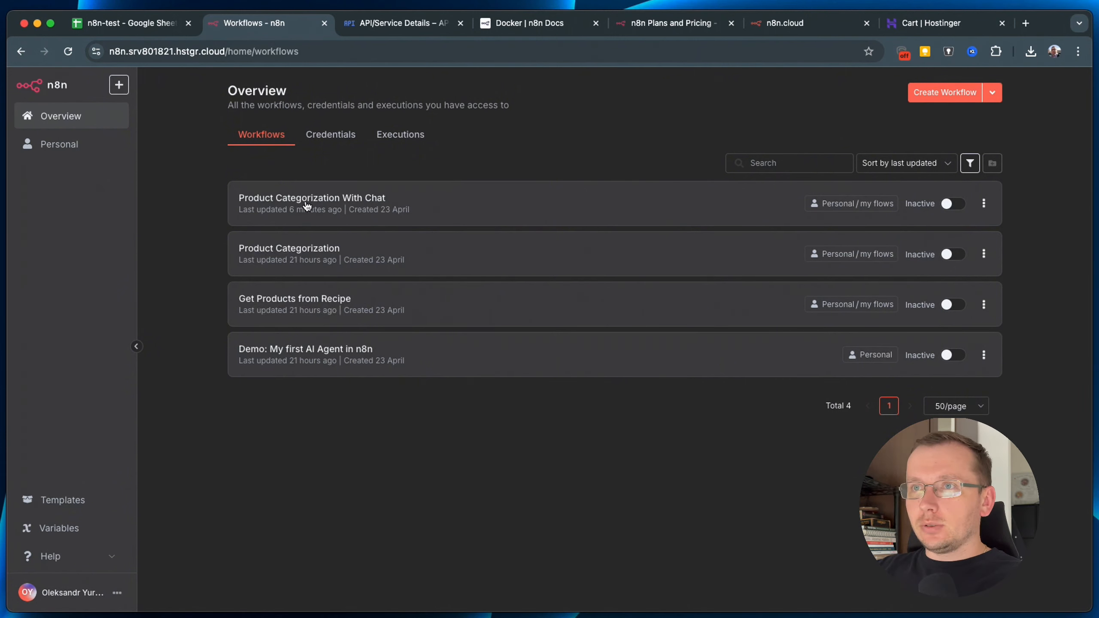
click(354, 201)
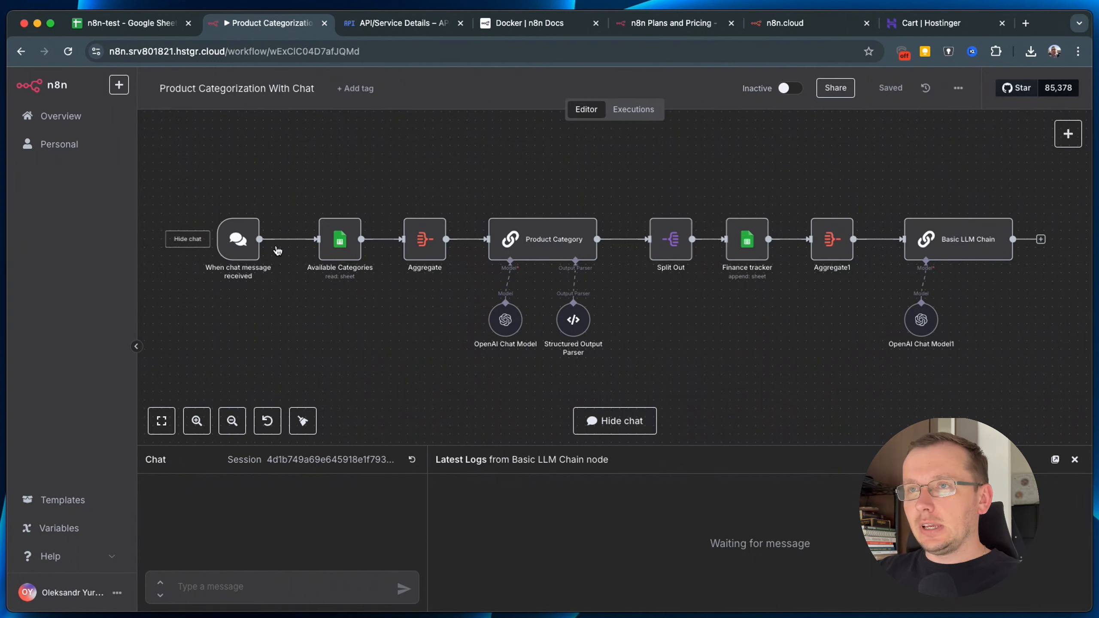
Send the chat message 'I've bought so1 bread for 5 euro and some water for 3 euro'.
mouse_move(230, 245)
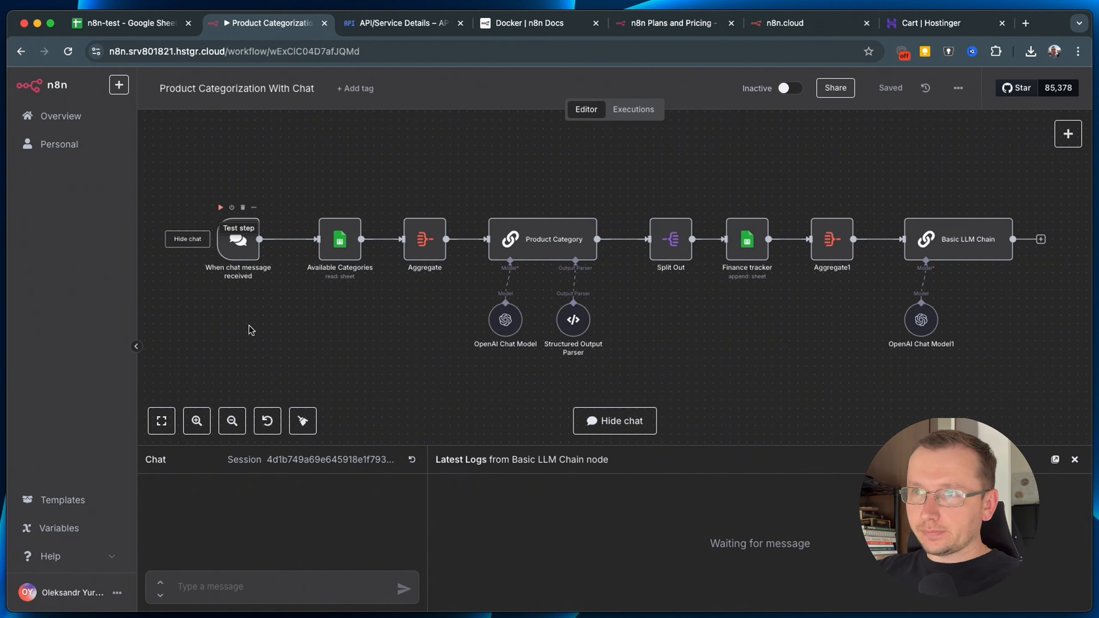
click(240, 256)
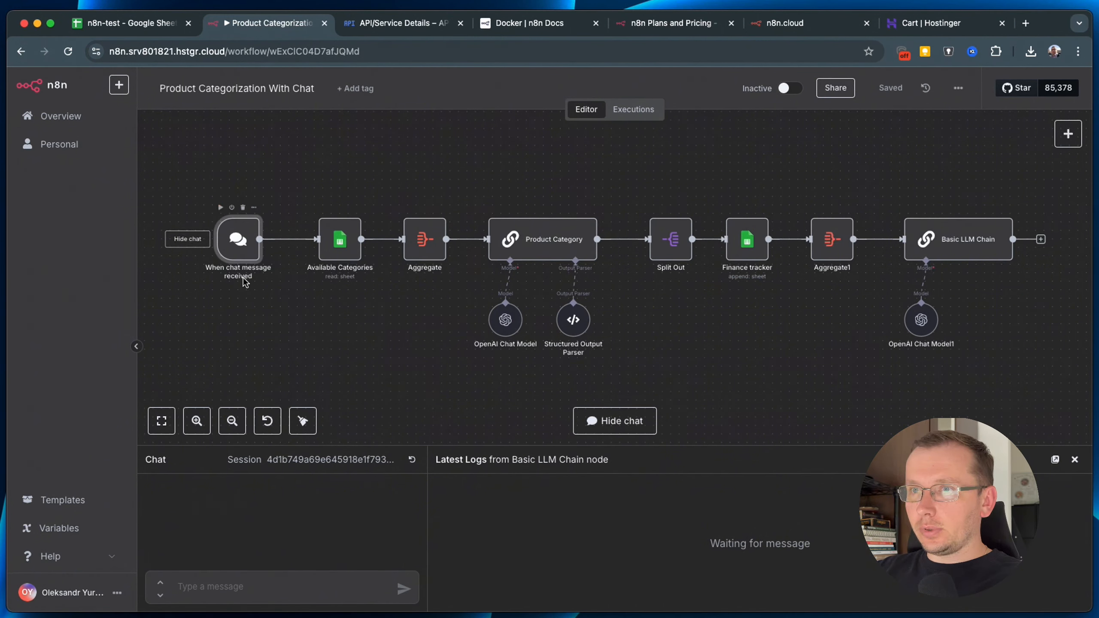
click(213, 589)
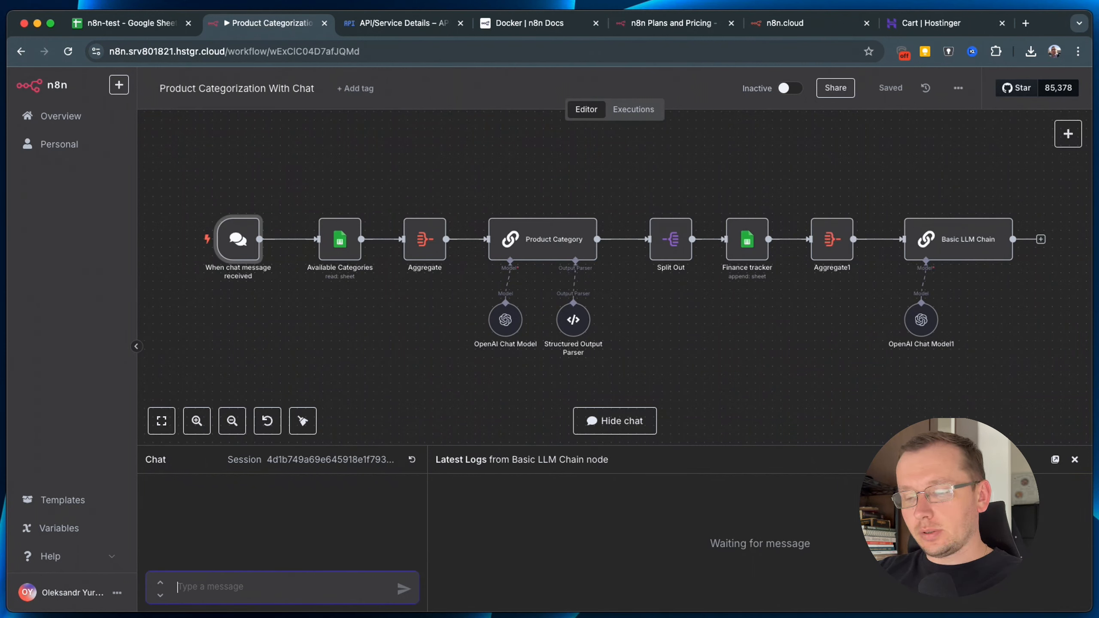
text(shsh)
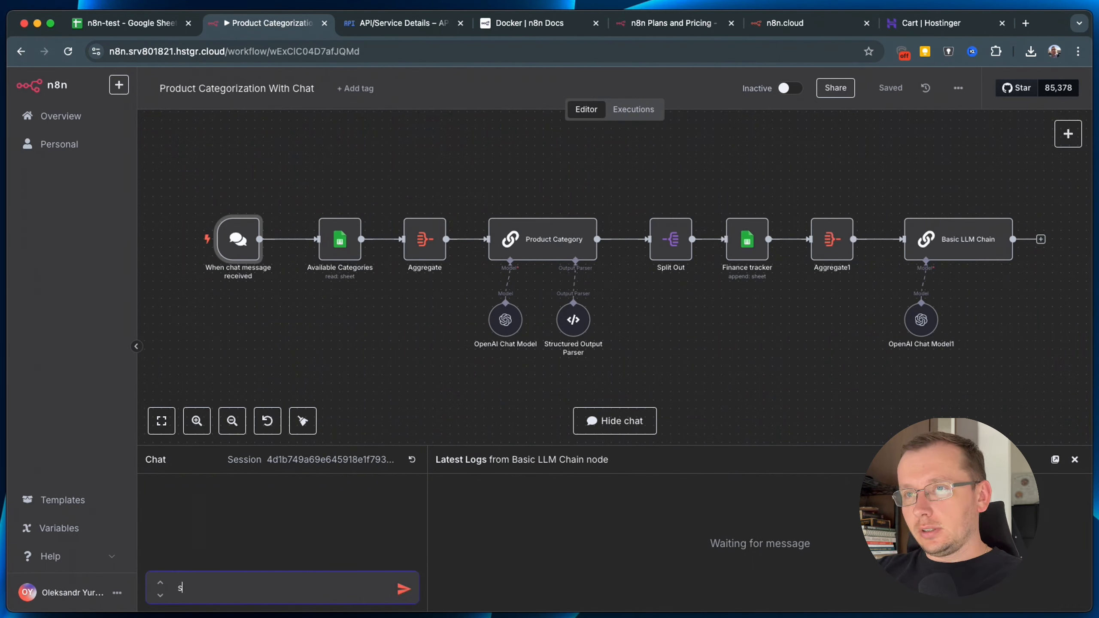
key(BackSpace)
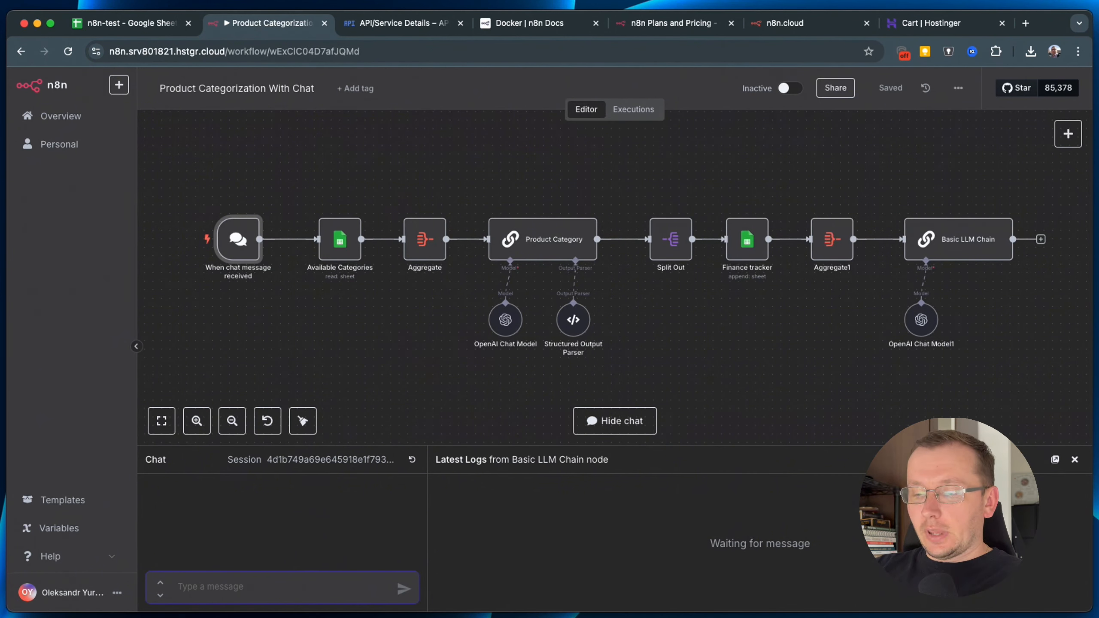
text(I've bou)
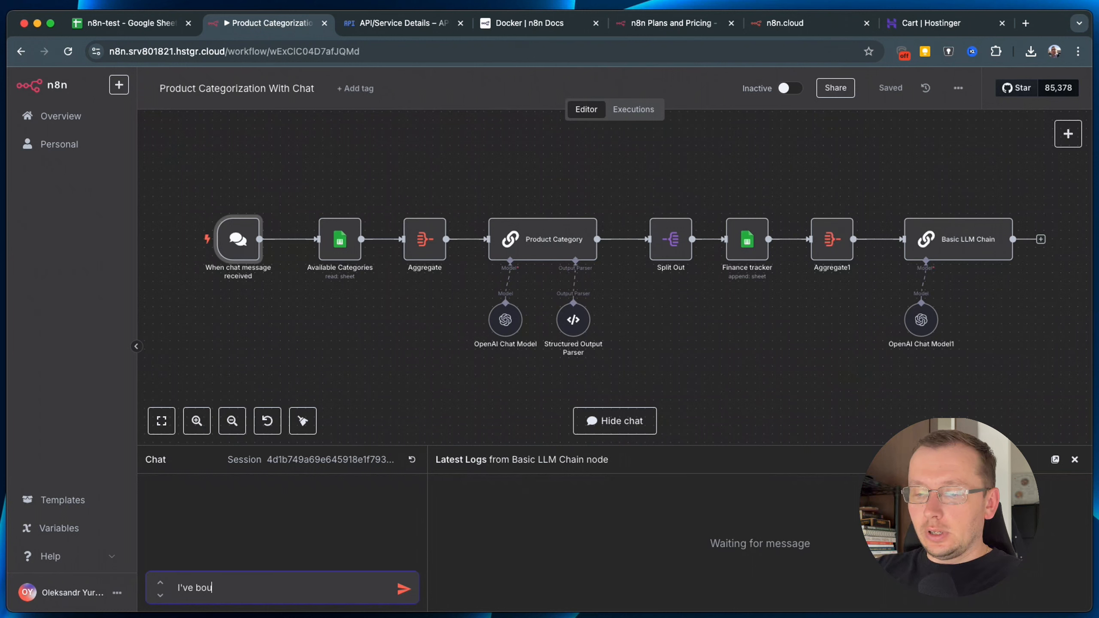
text(ght )
text(so)
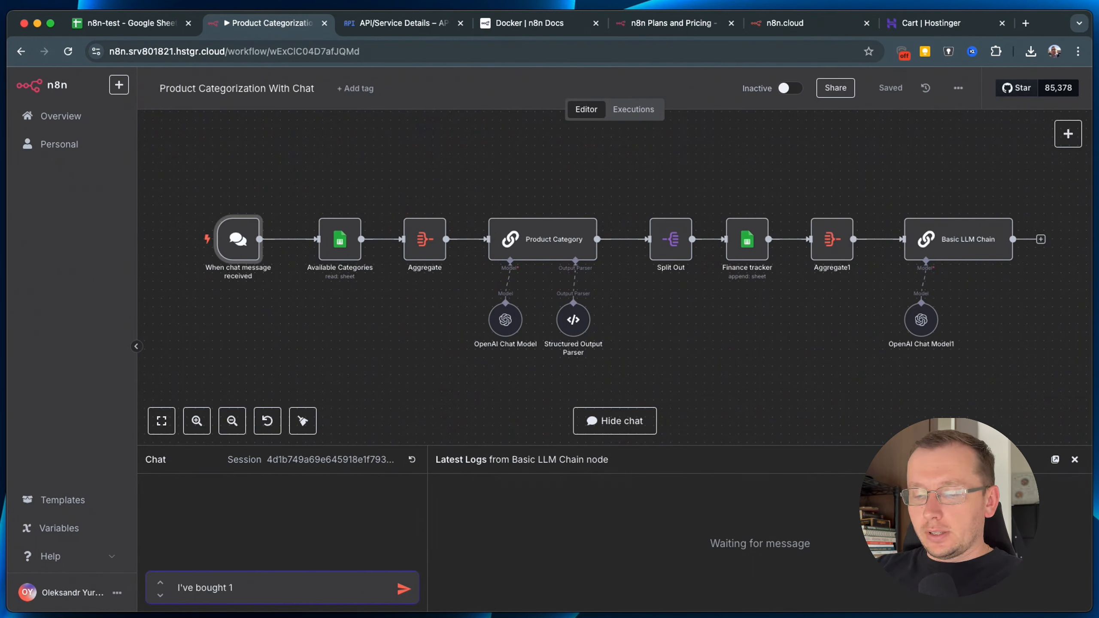
text(1 brea)
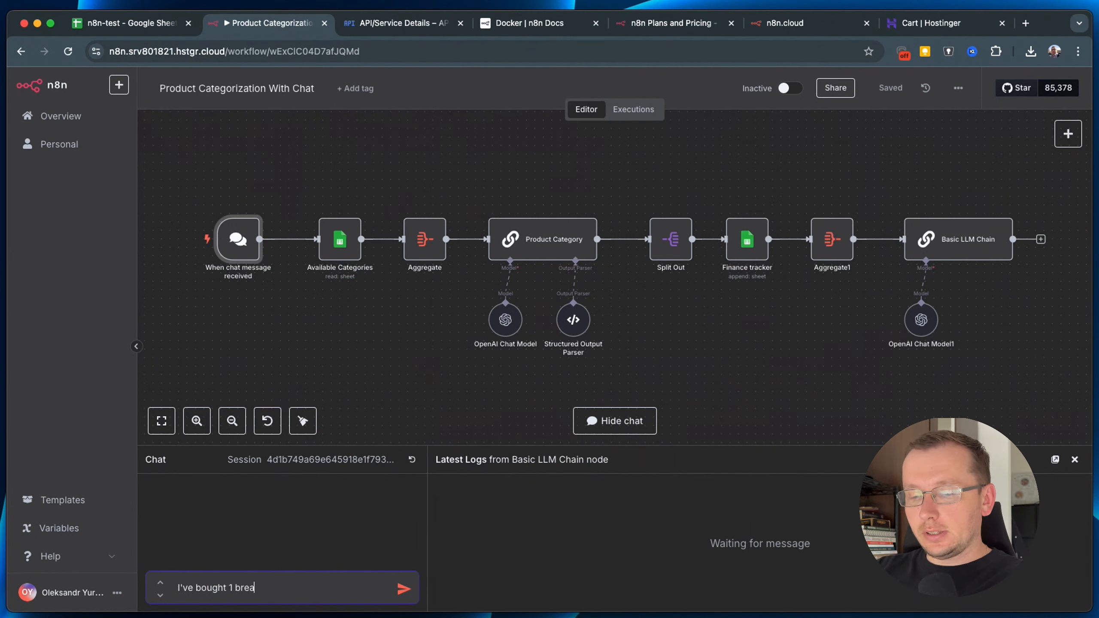
text(d for 5 euro)
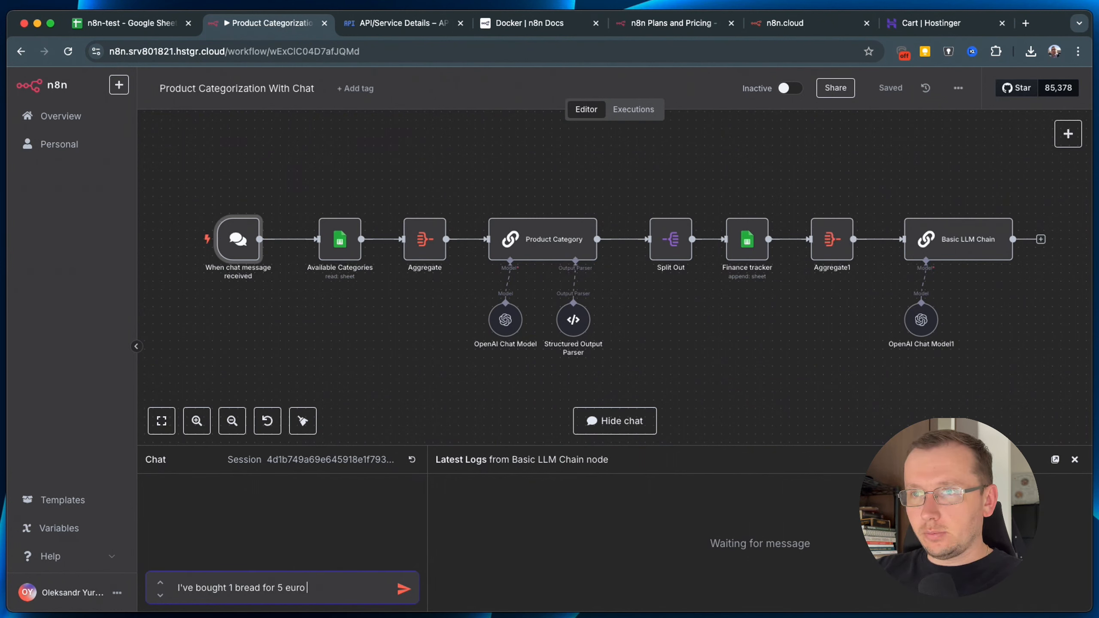
text( and some )
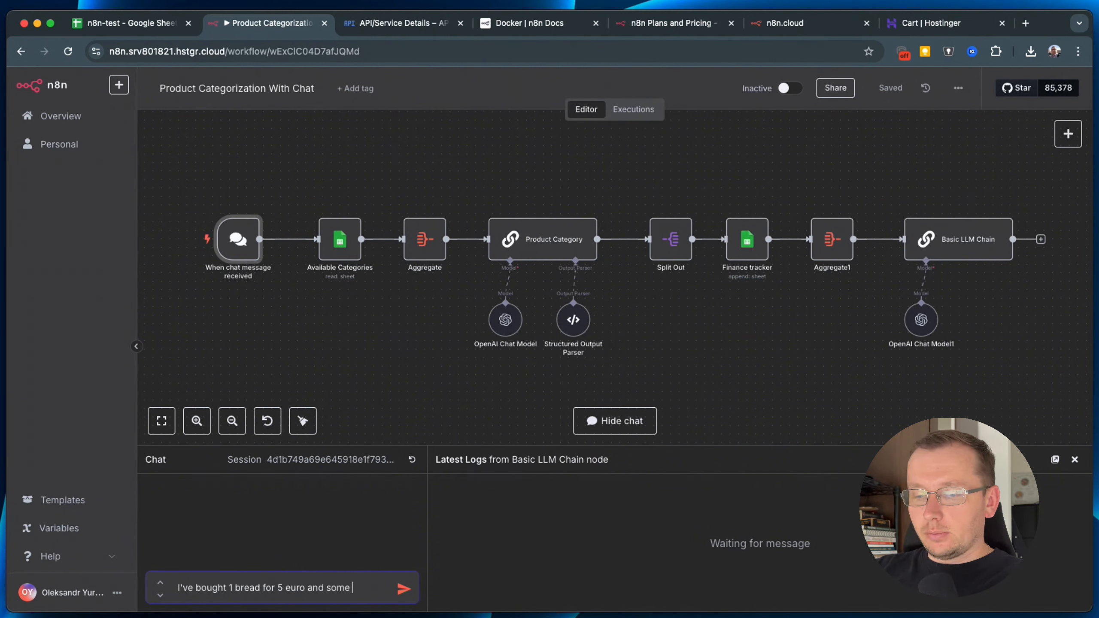
text(water)
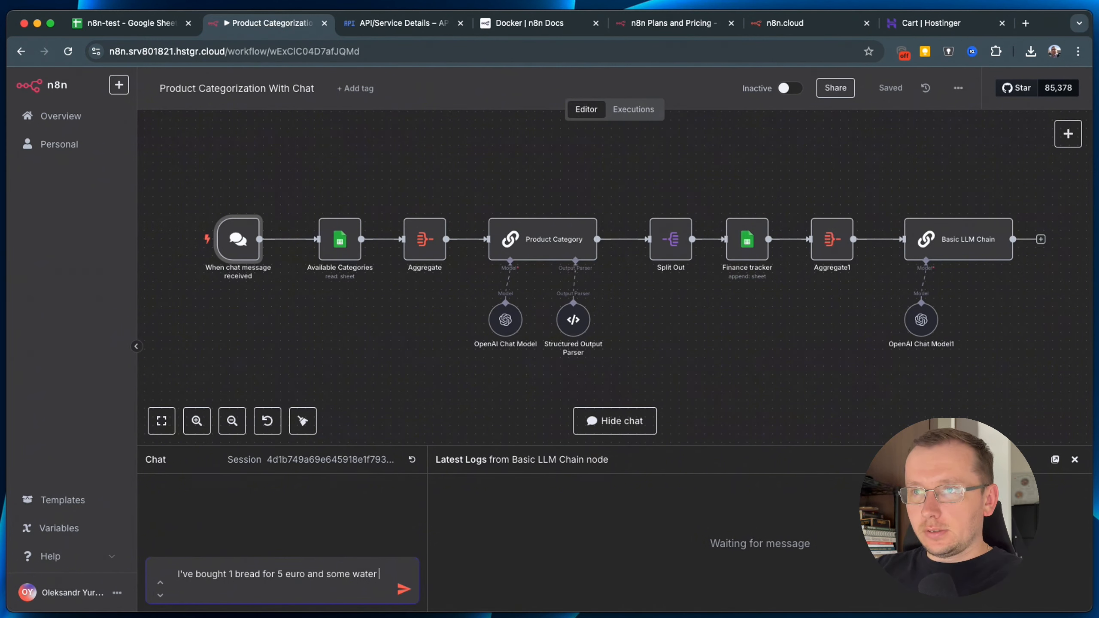
text( for )
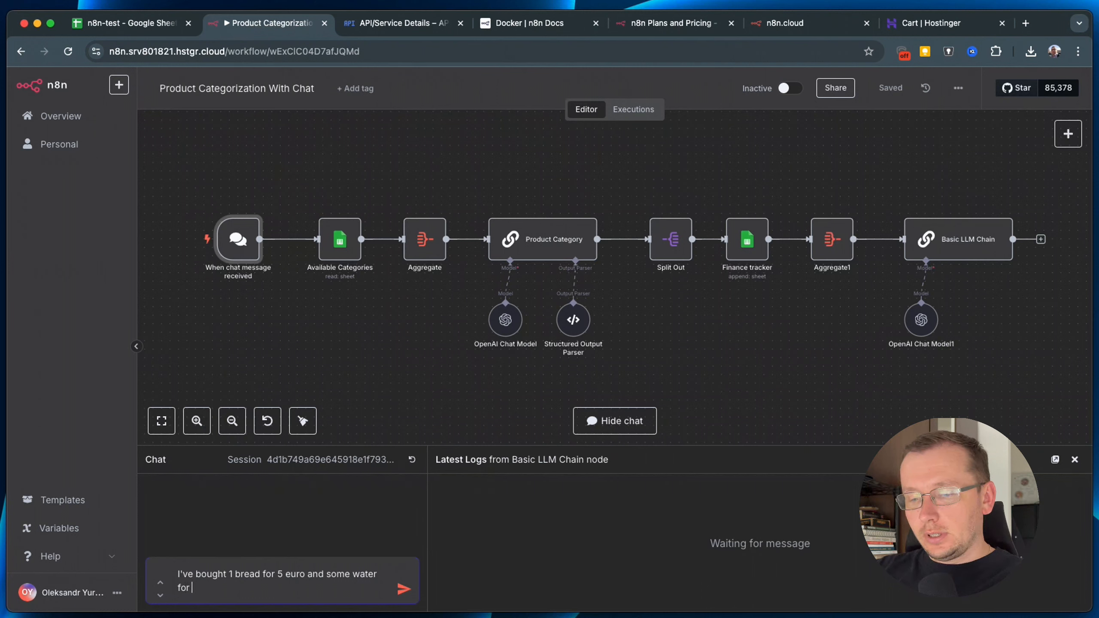
text(3 euro)
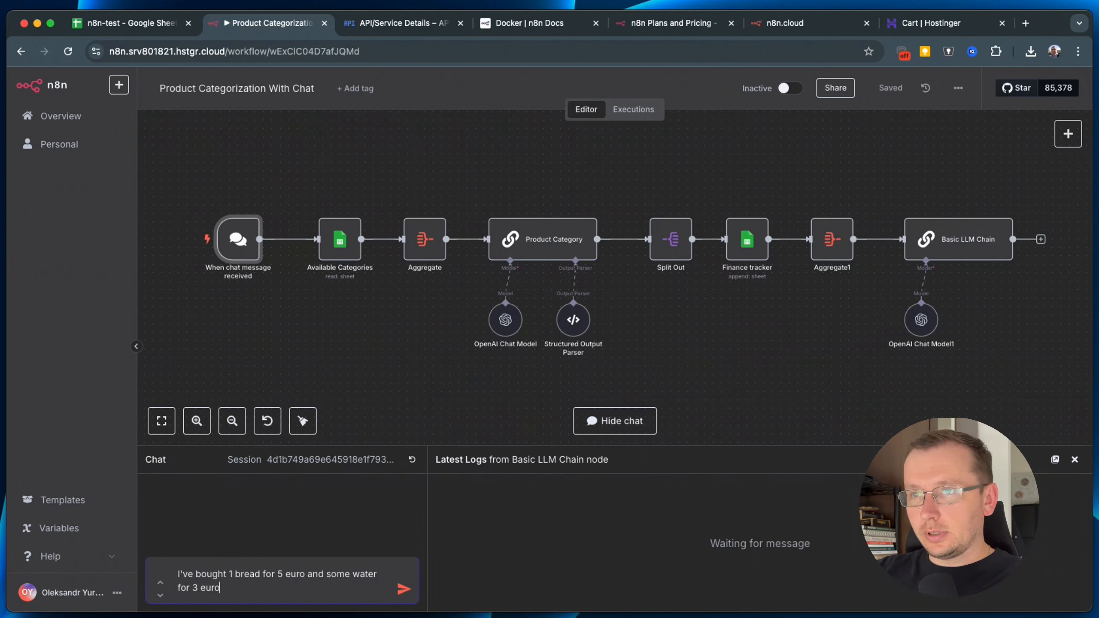
key(Return)
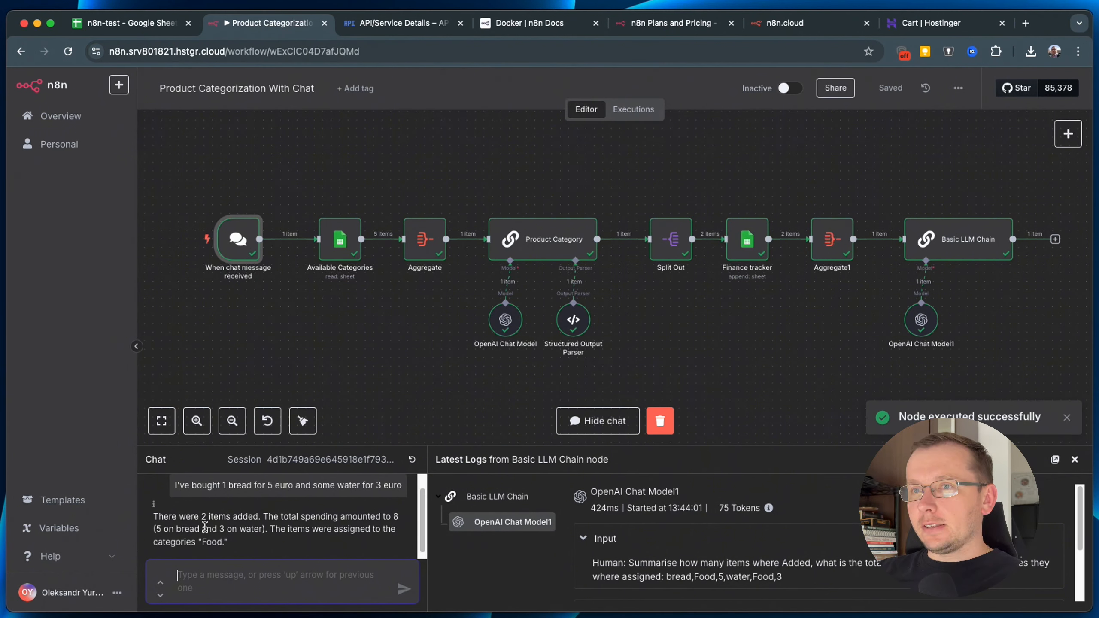
Highlight the reply's total of 8 and Food category, then switch to the n8n-test spreadsheet.
drag(154, 516, 209, 517)
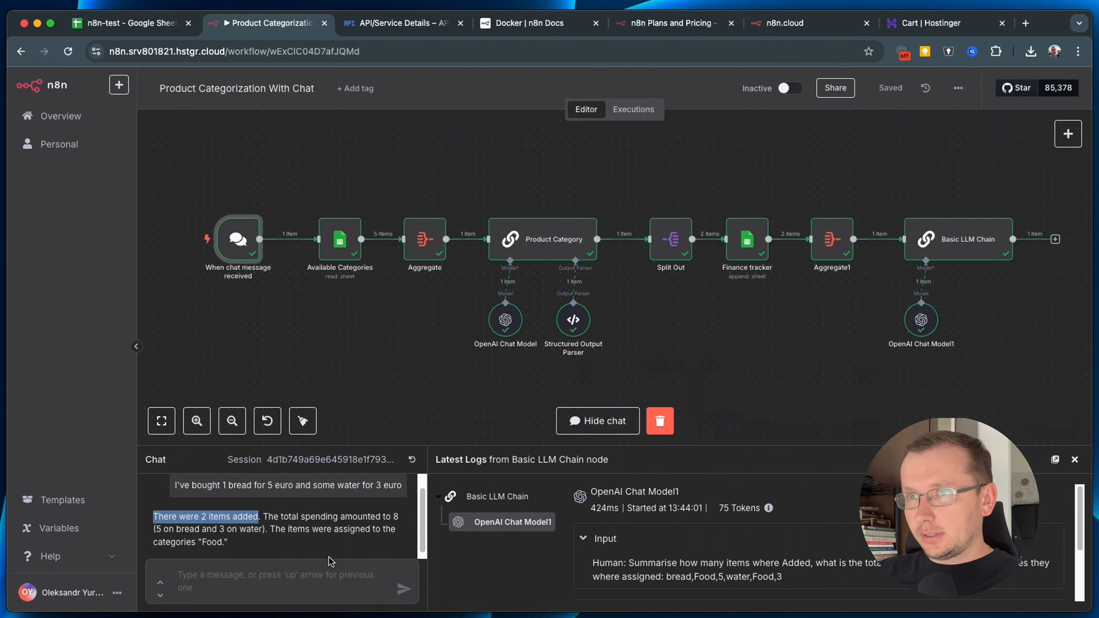
click(208, 542)
double_click(208, 543)
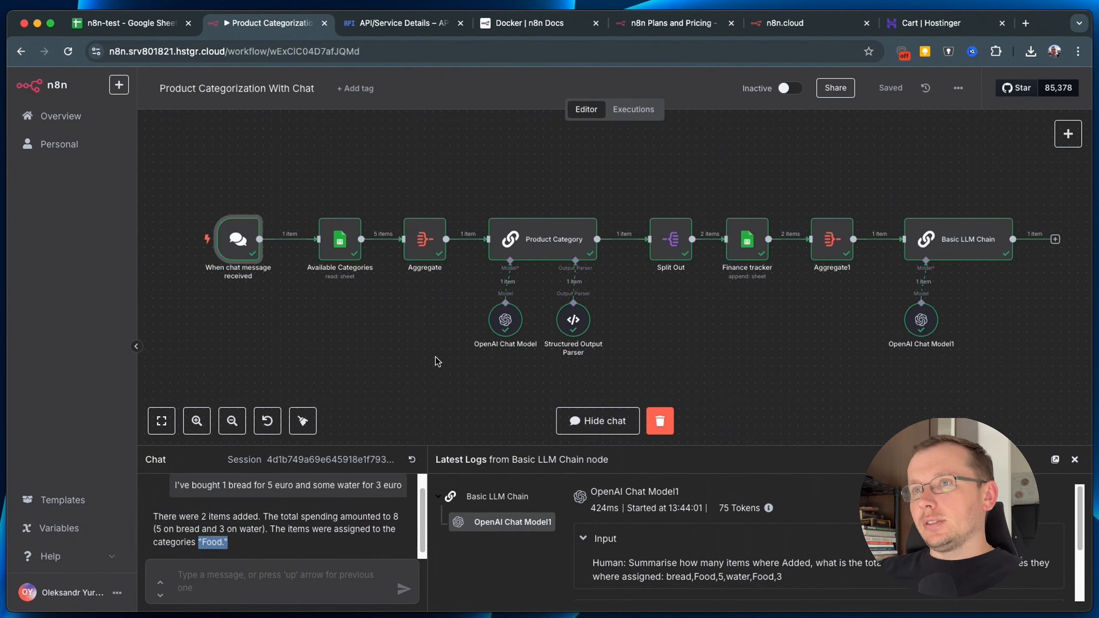
click(407, 342)
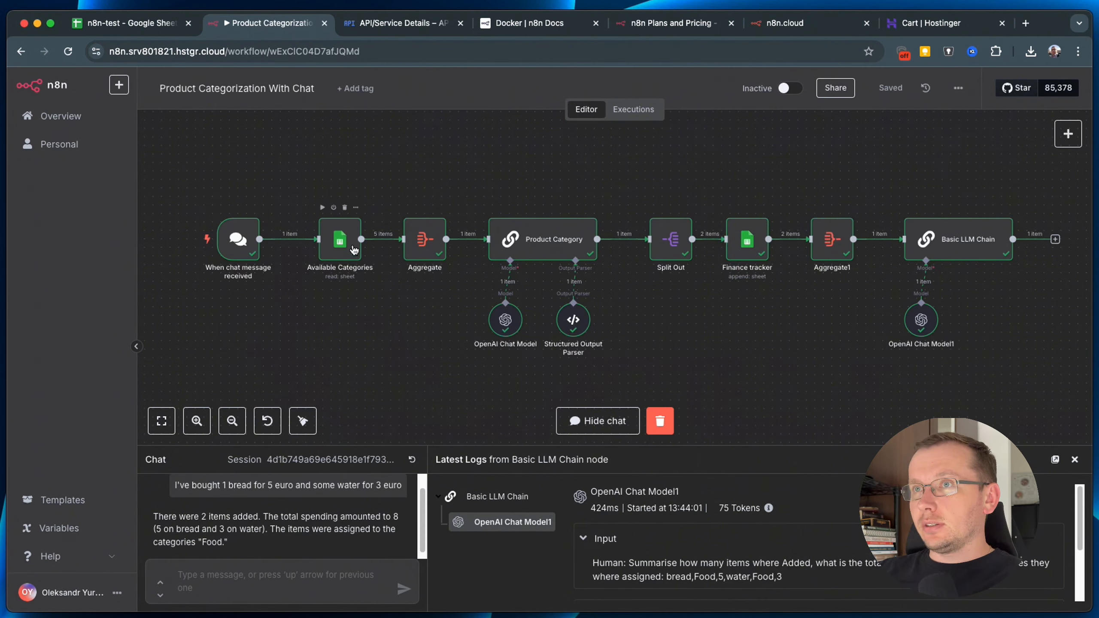
click(129, 23)
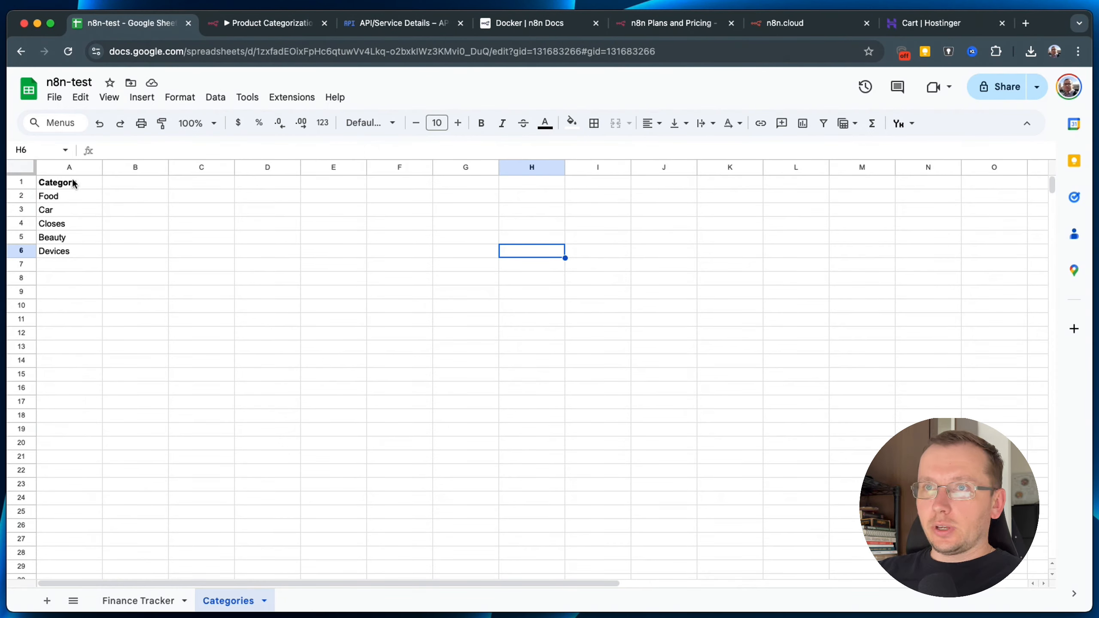
Inspect the new bread and water rows' dates and Food categories in Finance Tracker.
click(130, 600)
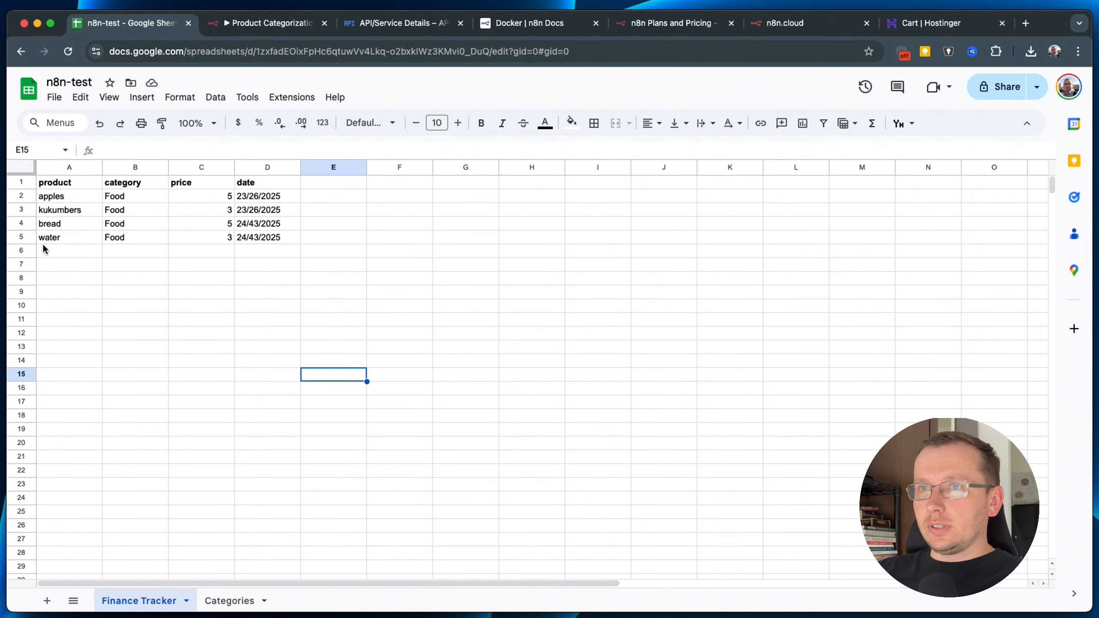
drag(50, 223, 260, 237)
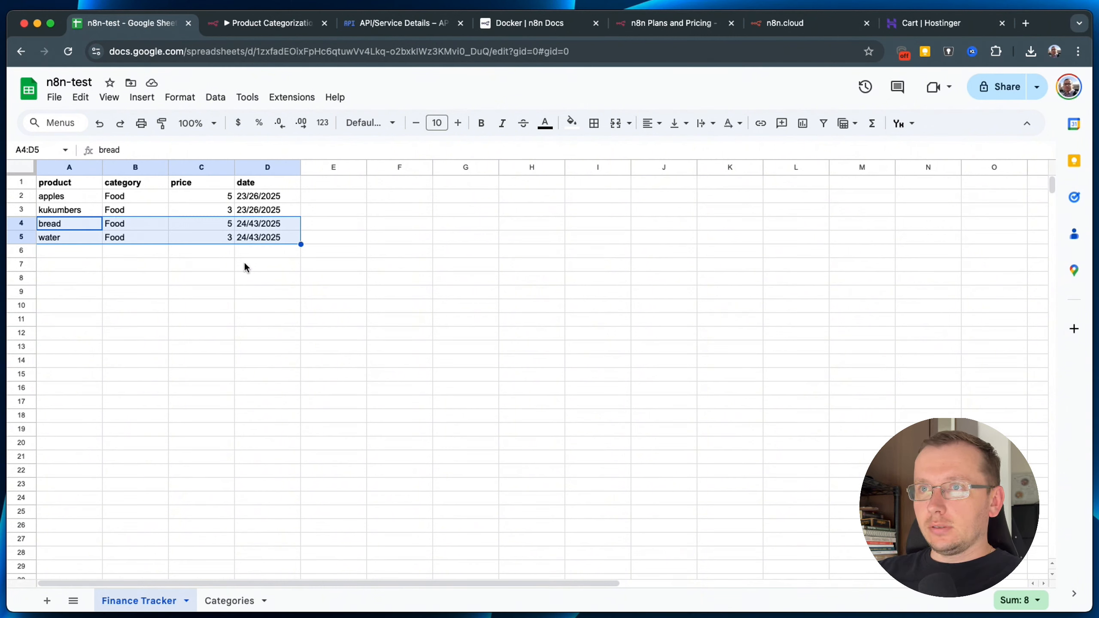
click(273, 239)
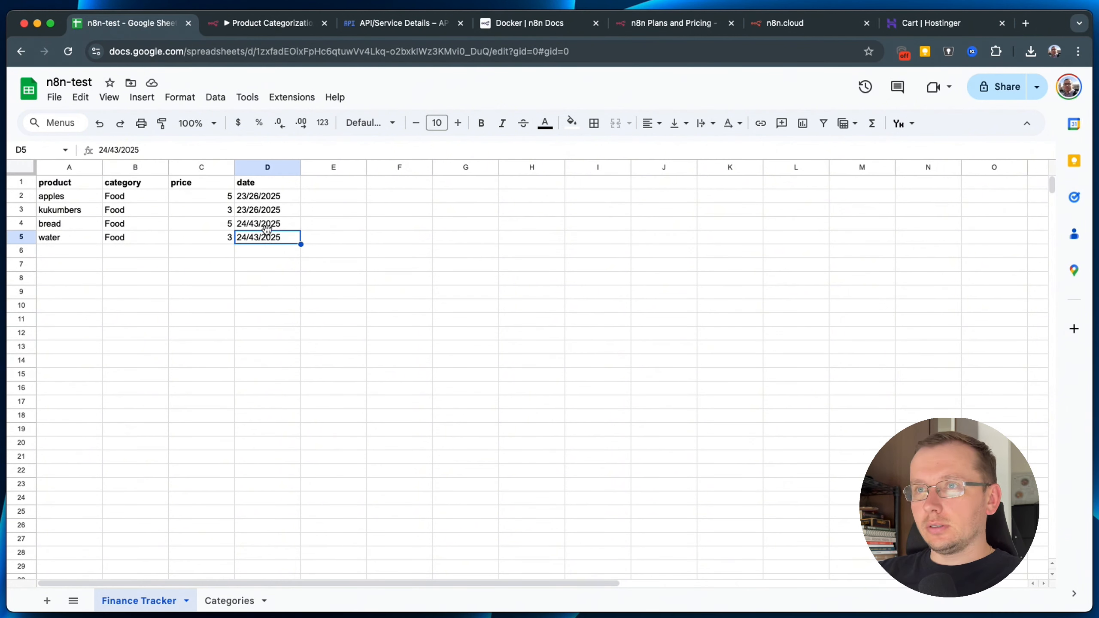
double_click(265, 224)
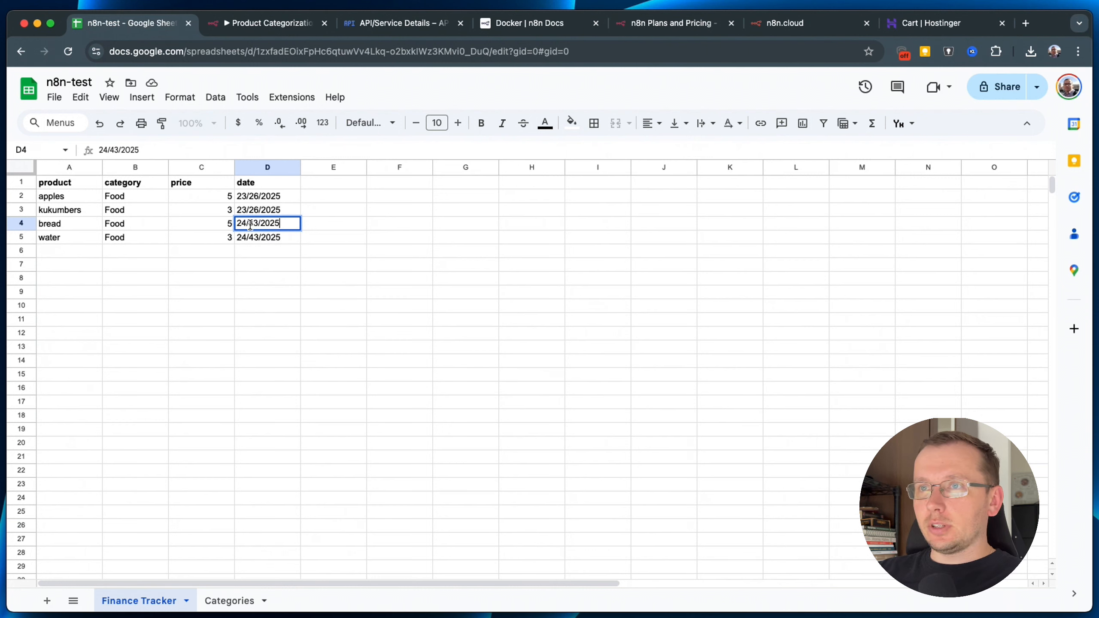
double_click(252, 224)
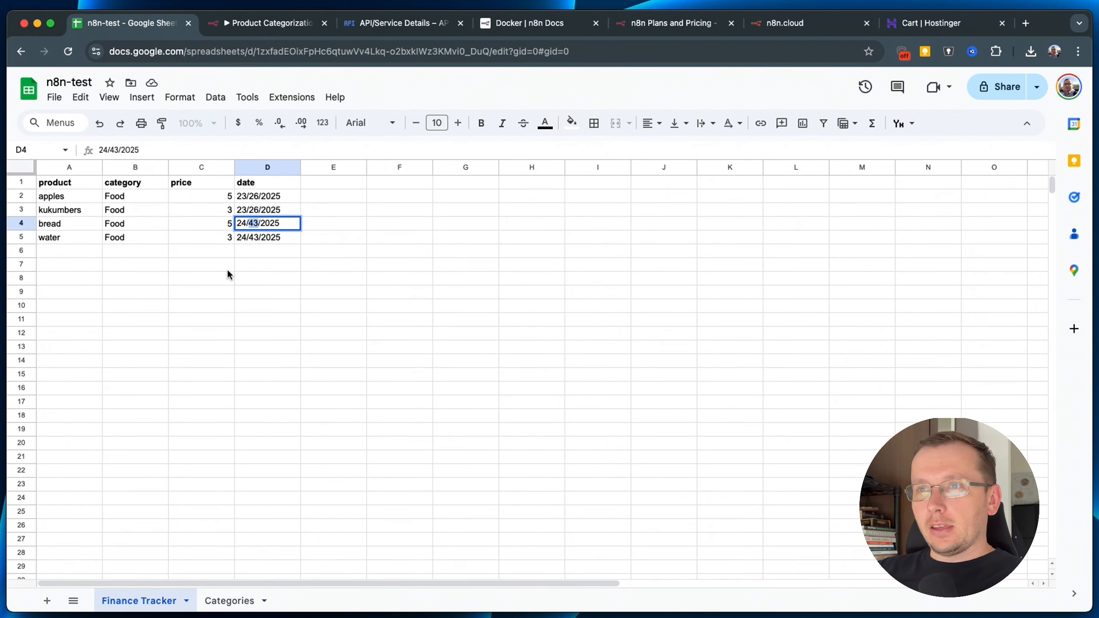
click(258, 238)
triple_click(258, 238)
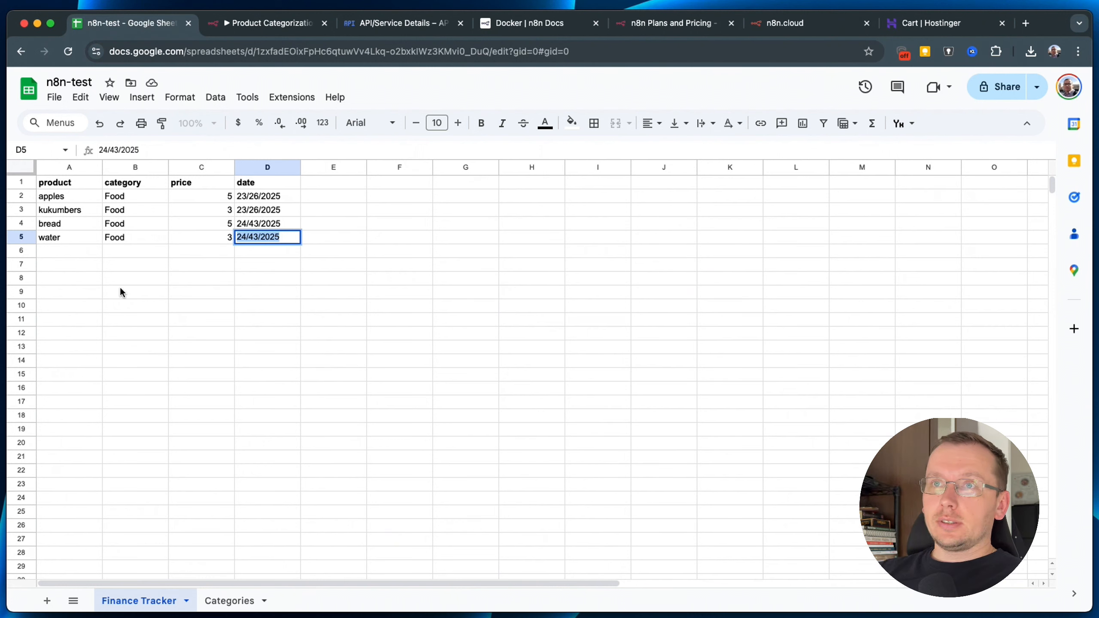
double_click(121, 223)
click(123, 239)
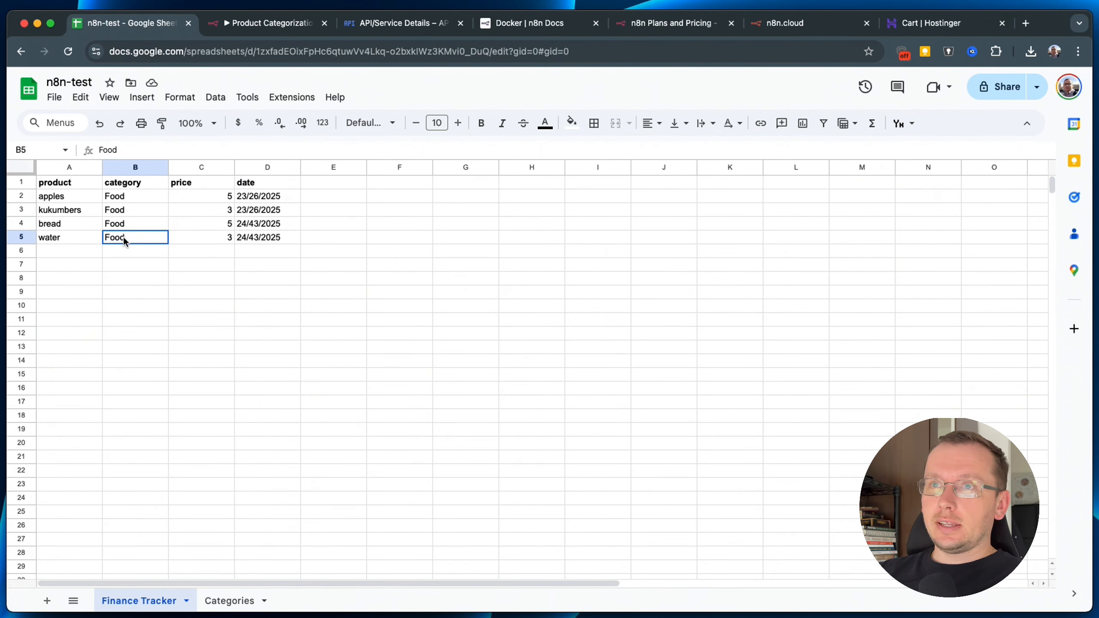
Check the Categories sheet, point out both purchase rows, then switch to the n8n.cloud tab.
click(230, 601)
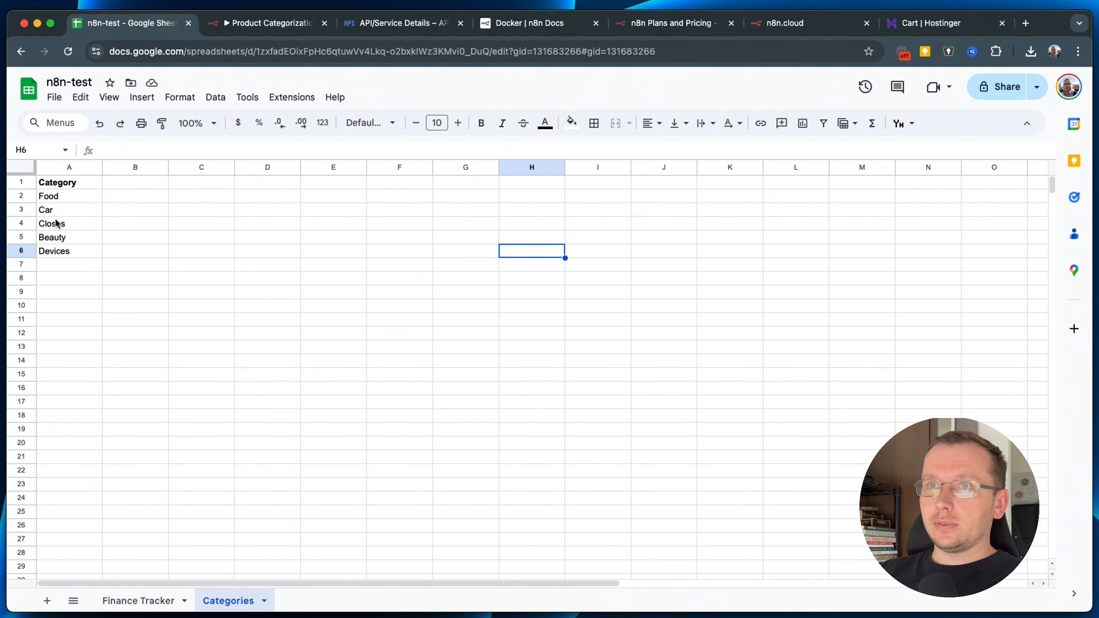
click(129, 600)
click(61, 225)
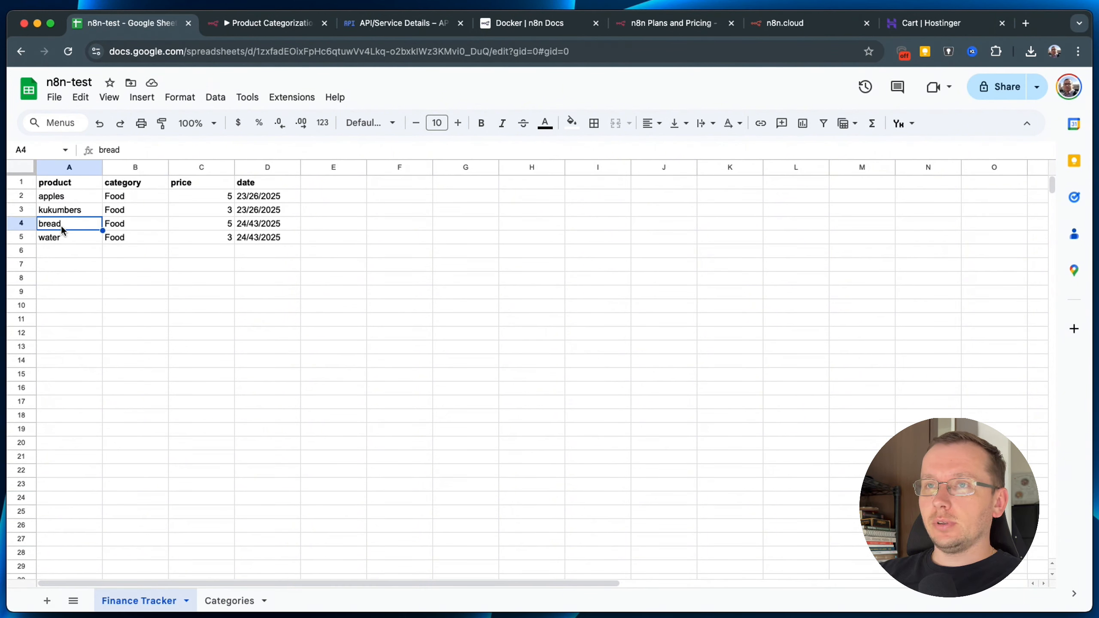
click(63, 239)
click(127, 238)
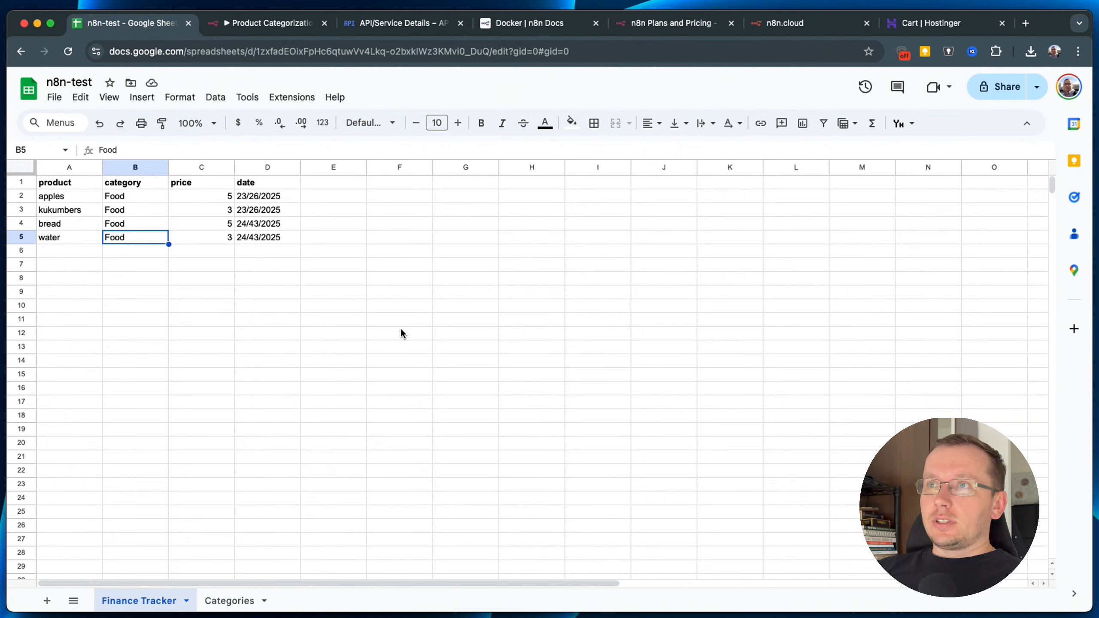
click(782, 24)
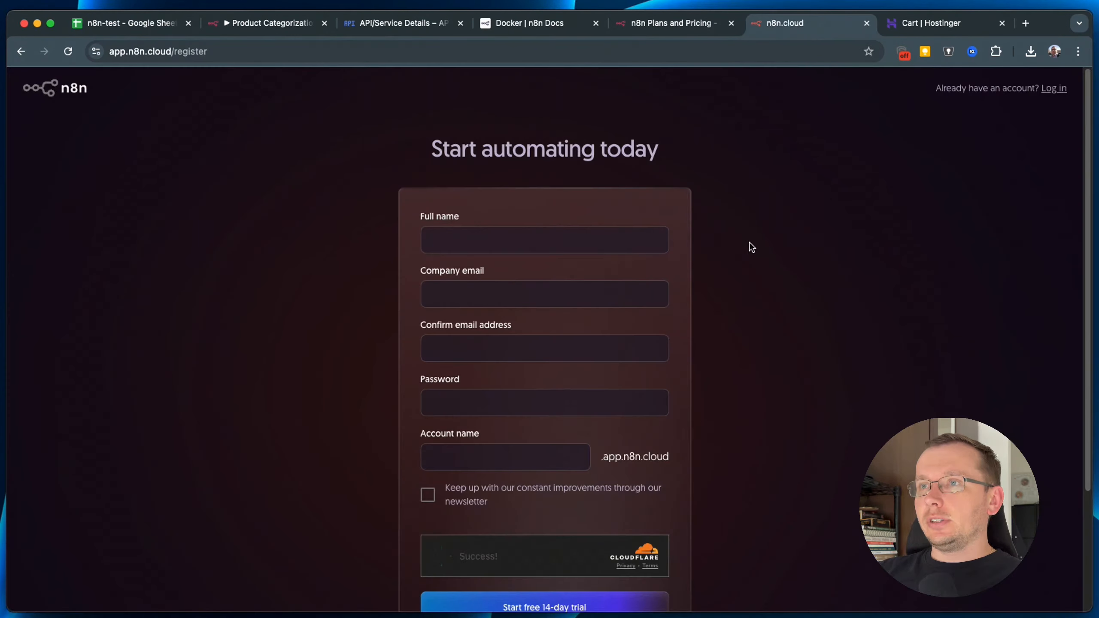
Switch tabs back to the Product Categorization With Chat workflow editor.
click(657, 27)
click(270, 27)
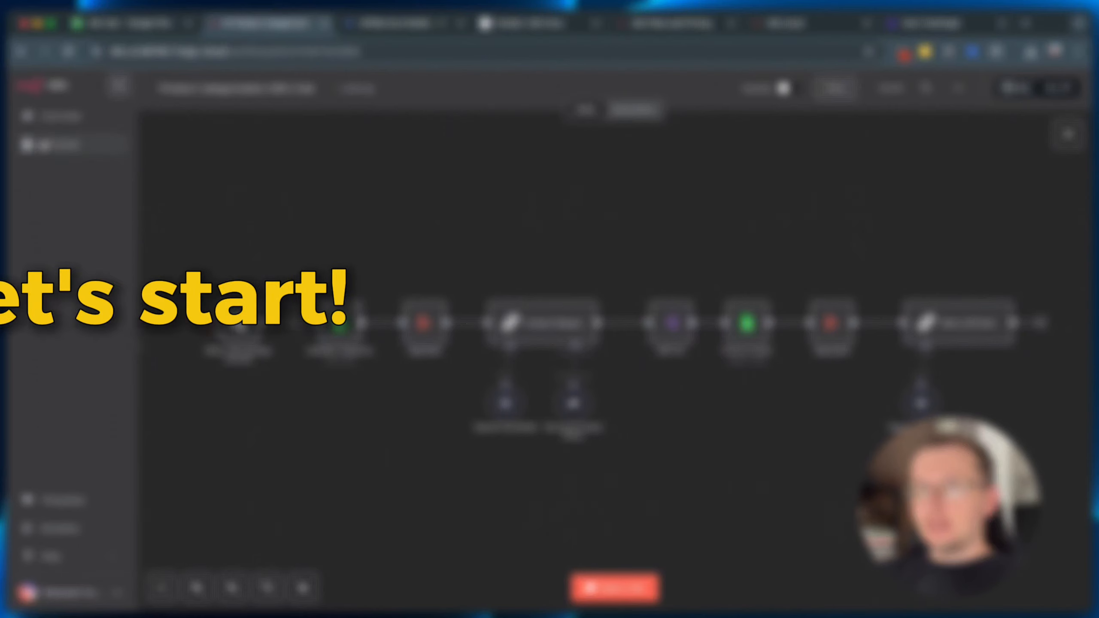
Create a new blank workflow inside the Personal 'my flows' folder.
click(58, 144)
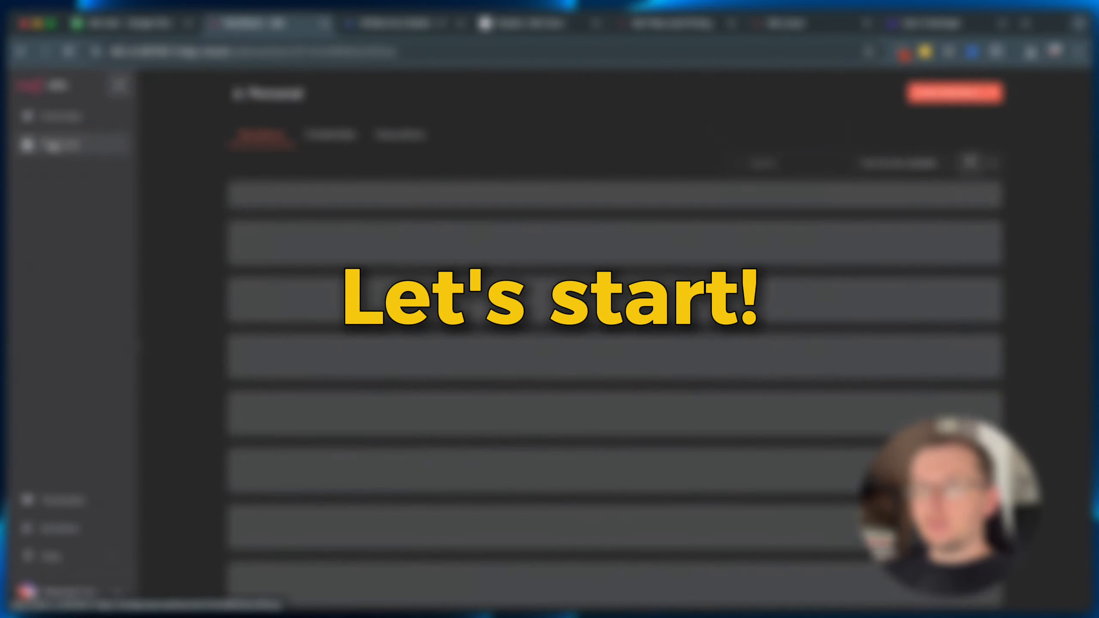
click(270, 204)
click(792, 305)
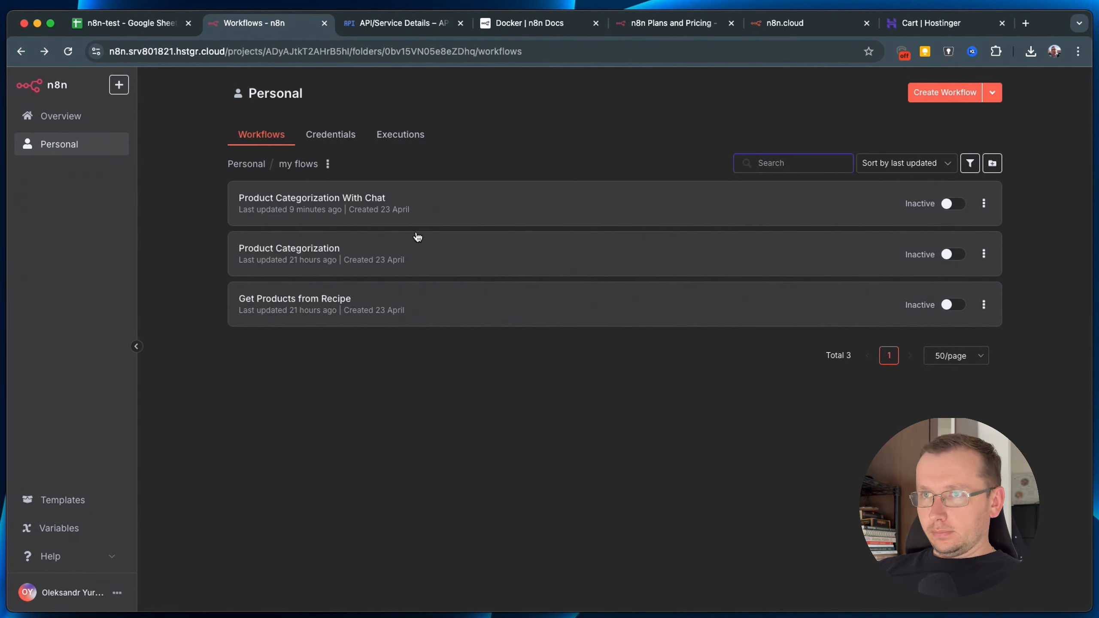
click(955, 94)
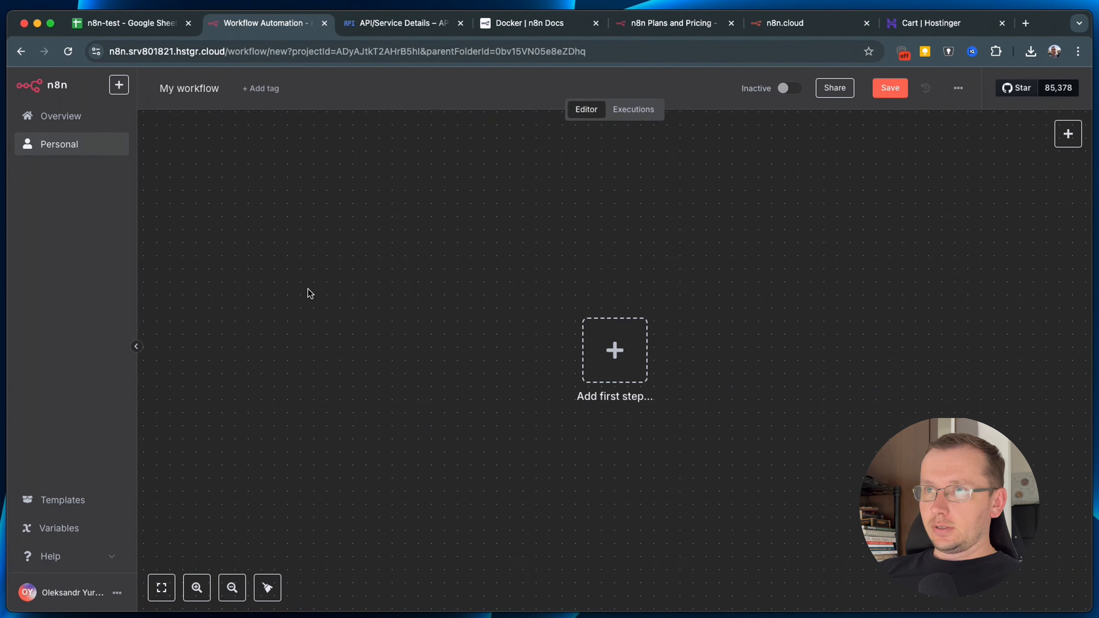
Rename the new workflow to 'New categorization', fixing the typo, and confirm.
click(185, 91)
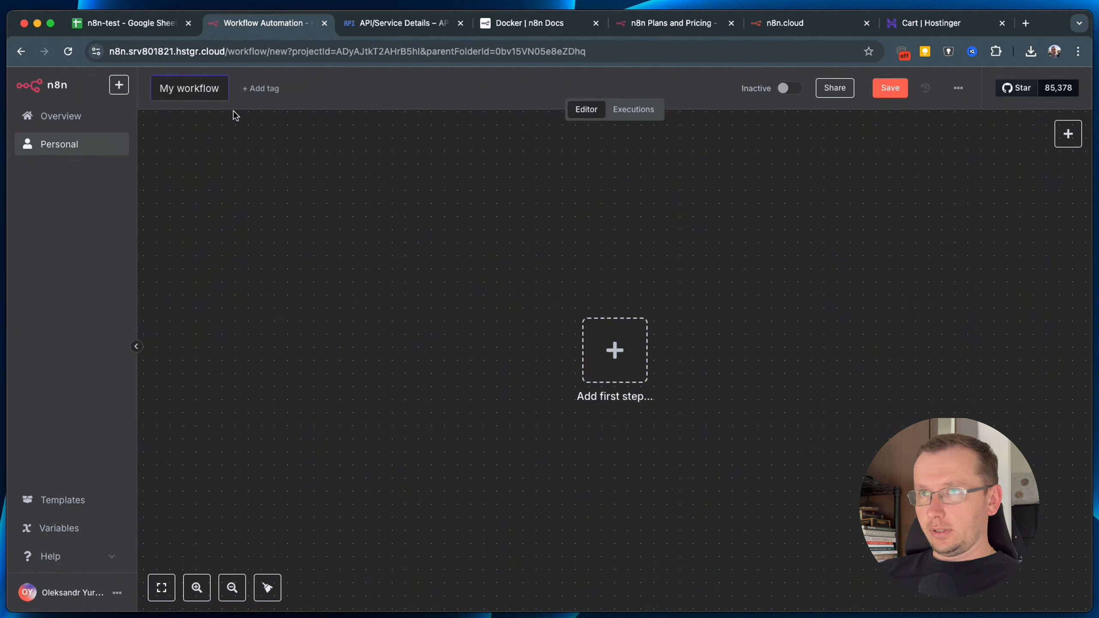
key(BackSpace)
key(BackSpace)
key(BackSpace)
key(BackSpace)
key(BackSpace)
key(BackSpace)
key(BackSpace)
key(BackSpace)
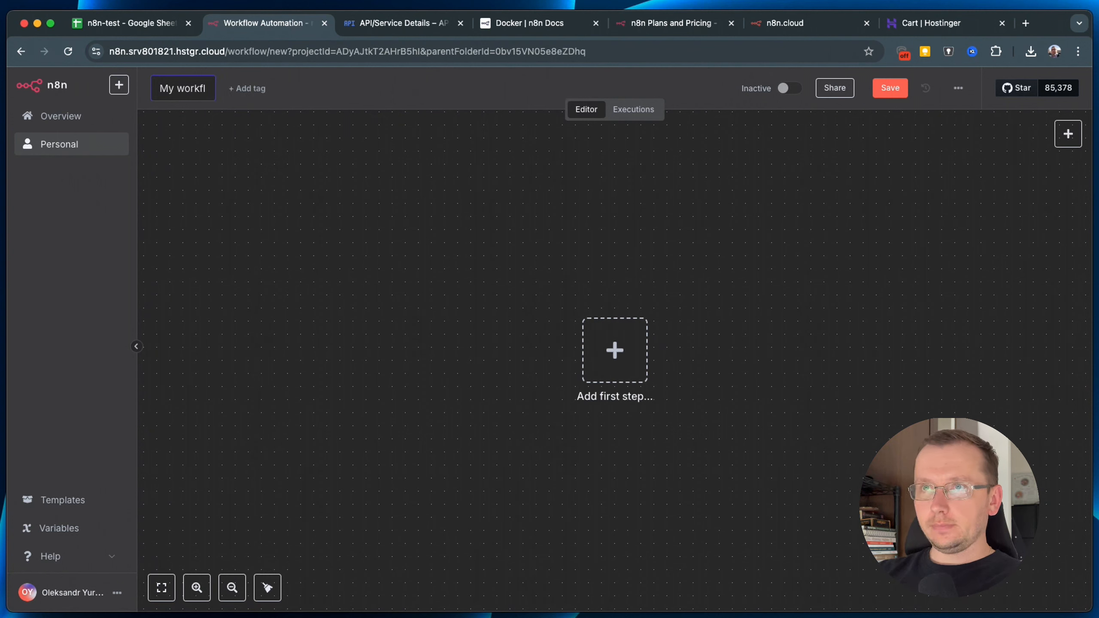
key(BackSpace)
key(BackSpace)
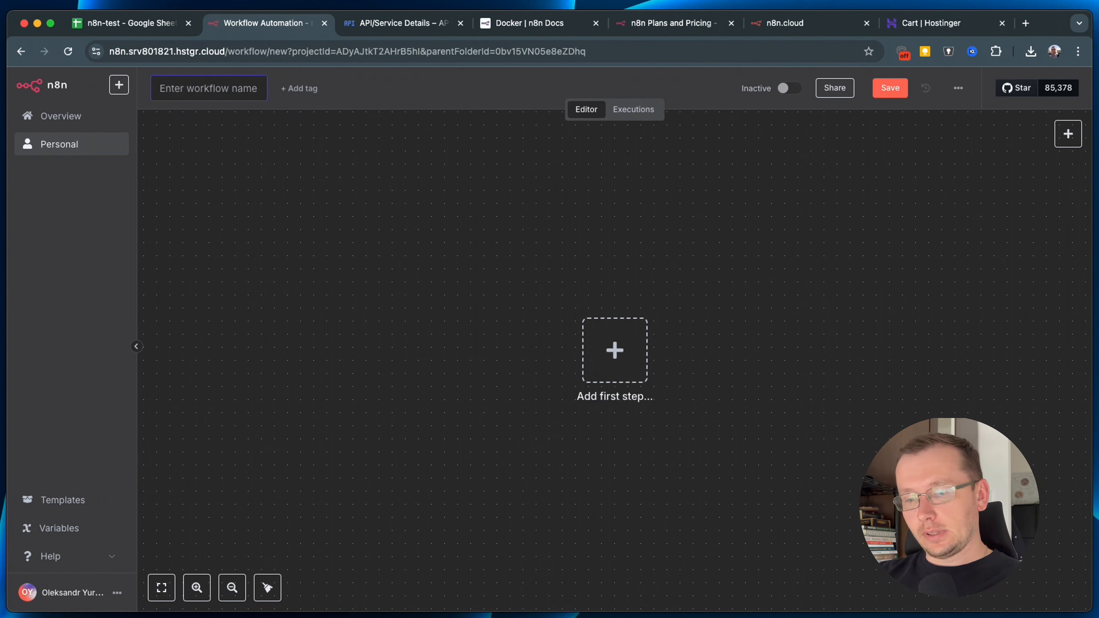
text(New cat)
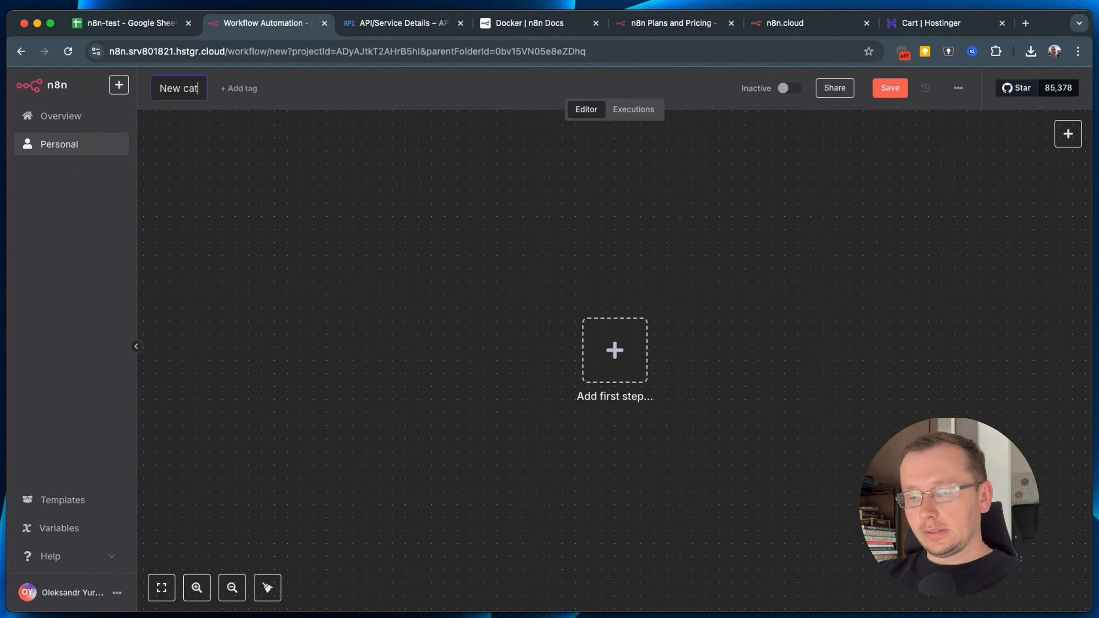
text(eorization)
click(211, 89)
text(g)
key(Return)
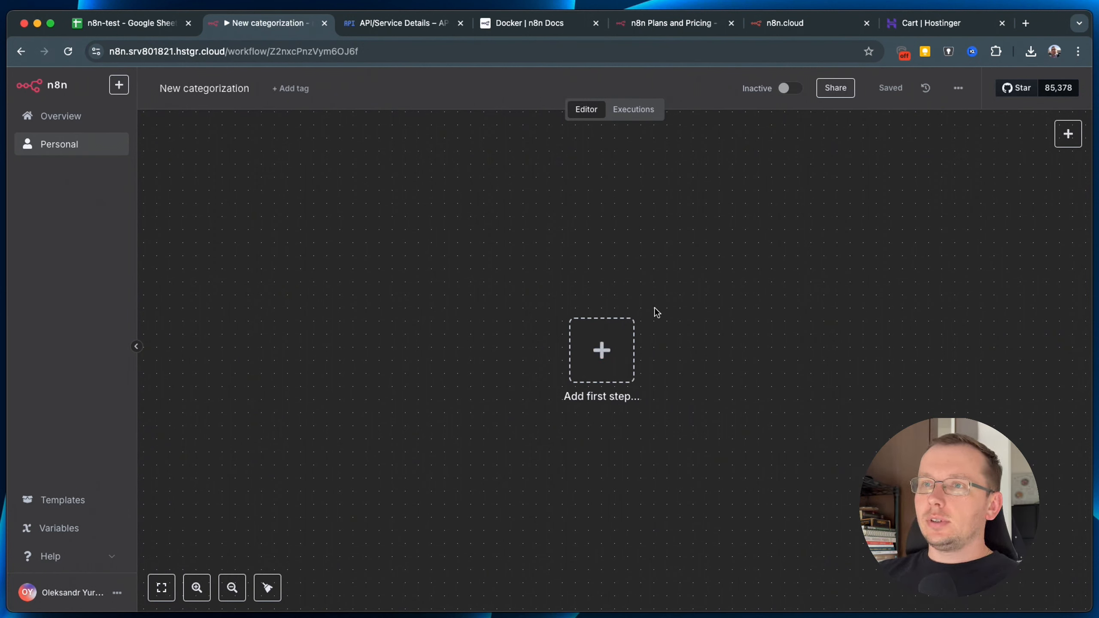
Add an 'On chat message' trigger as the first node and move it to the canvas's left.
click(623, 329)
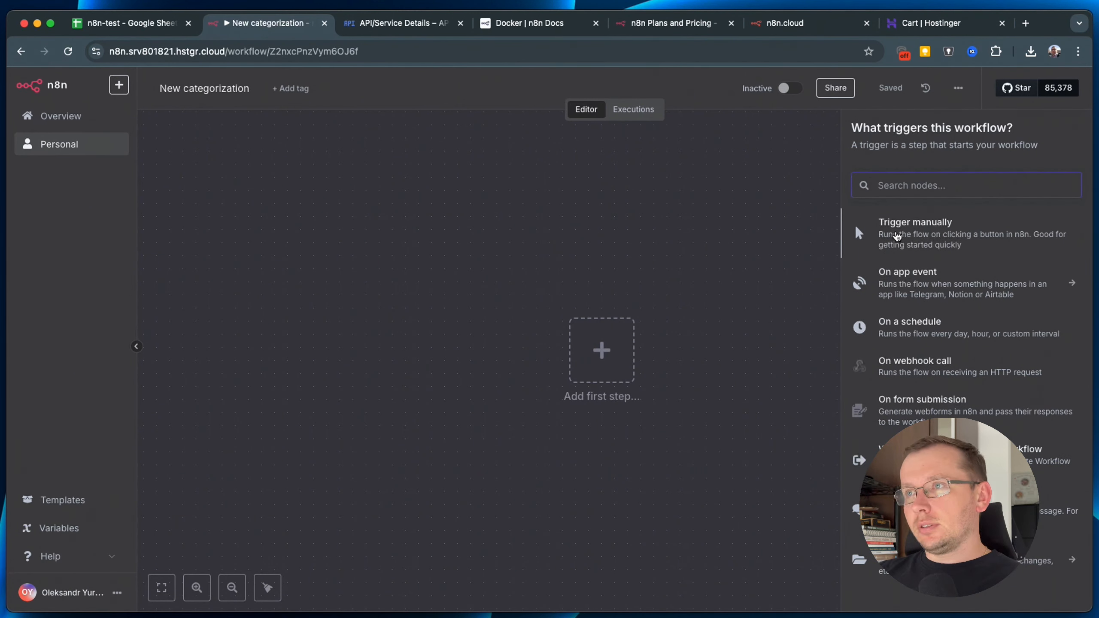
click(602, 359)
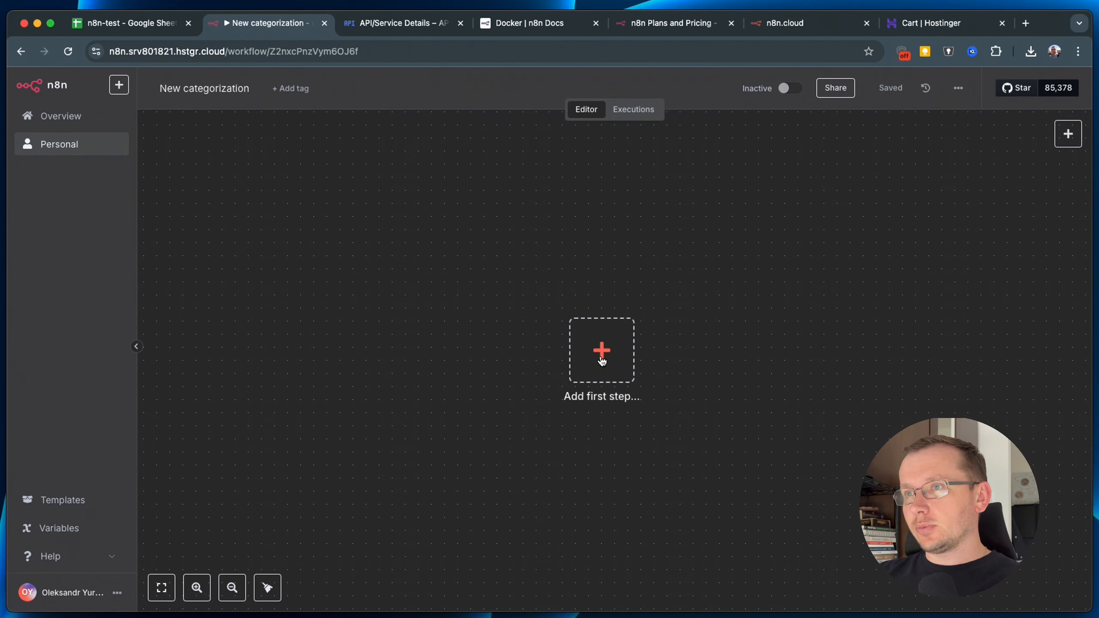
click(602, 361)
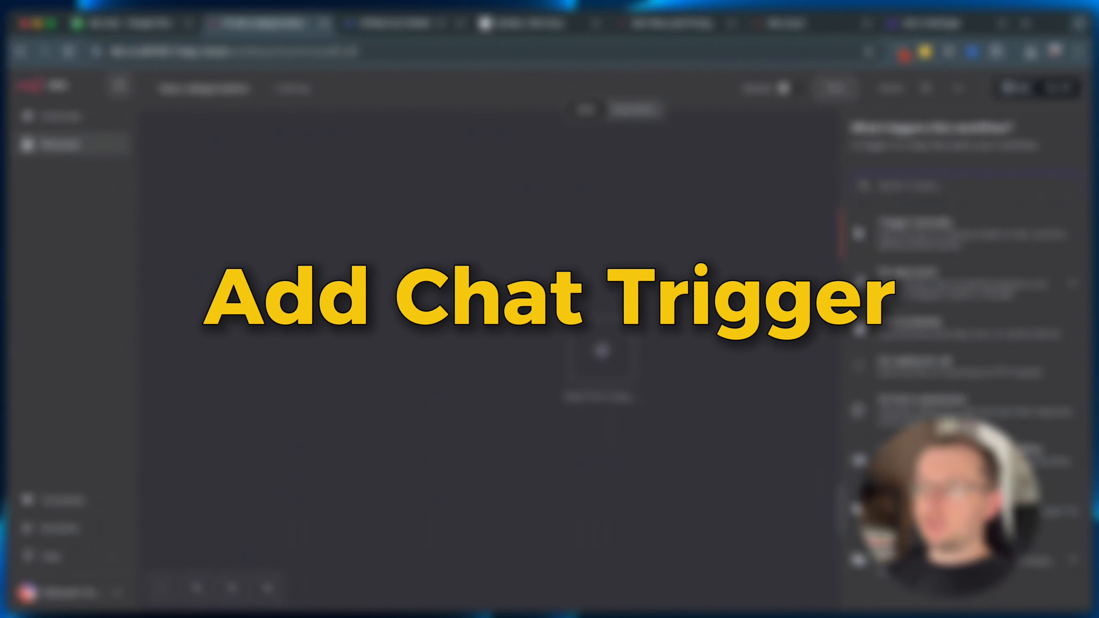
click(892, 511)
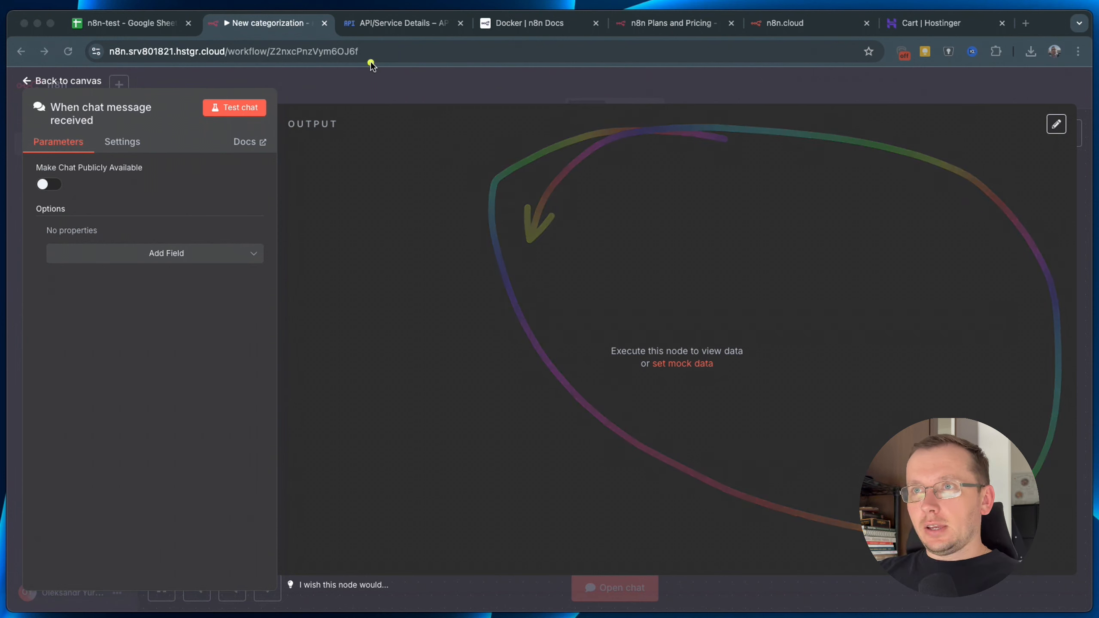
click(383, 88)
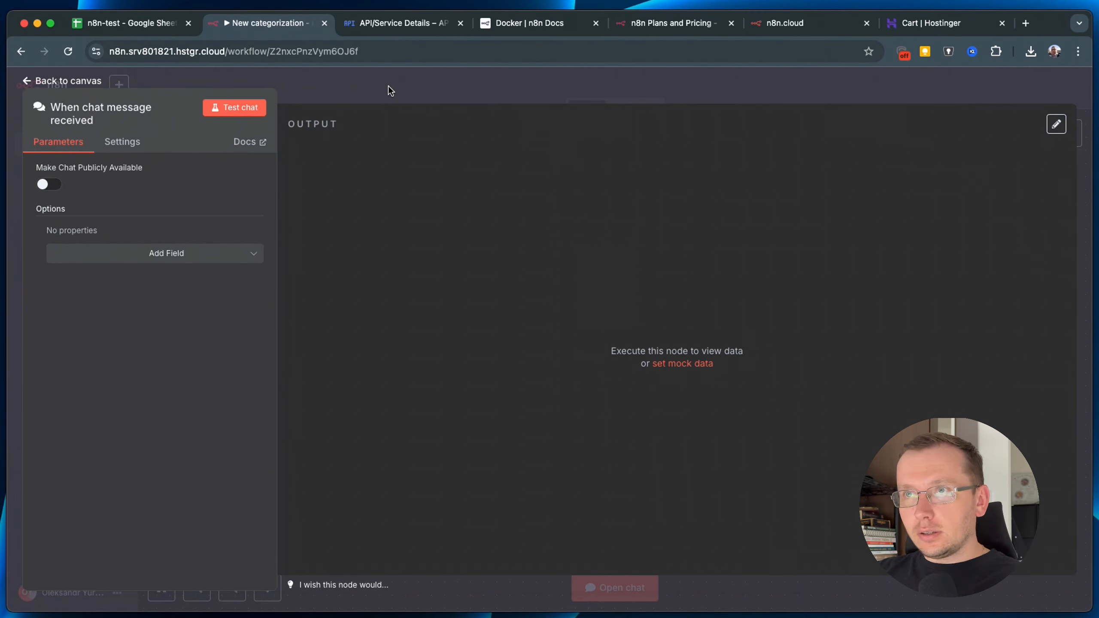
click(388, 86)
drag(605, 360, 290, 349)
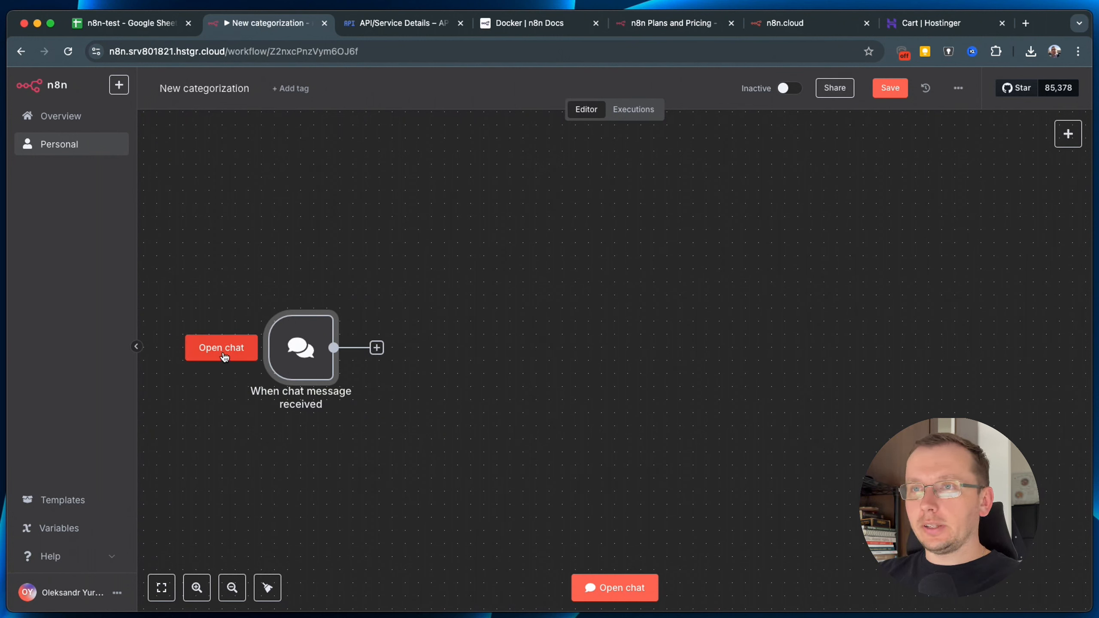
Send the test chat message 'titi' to run the trigger.
click(219, 352)
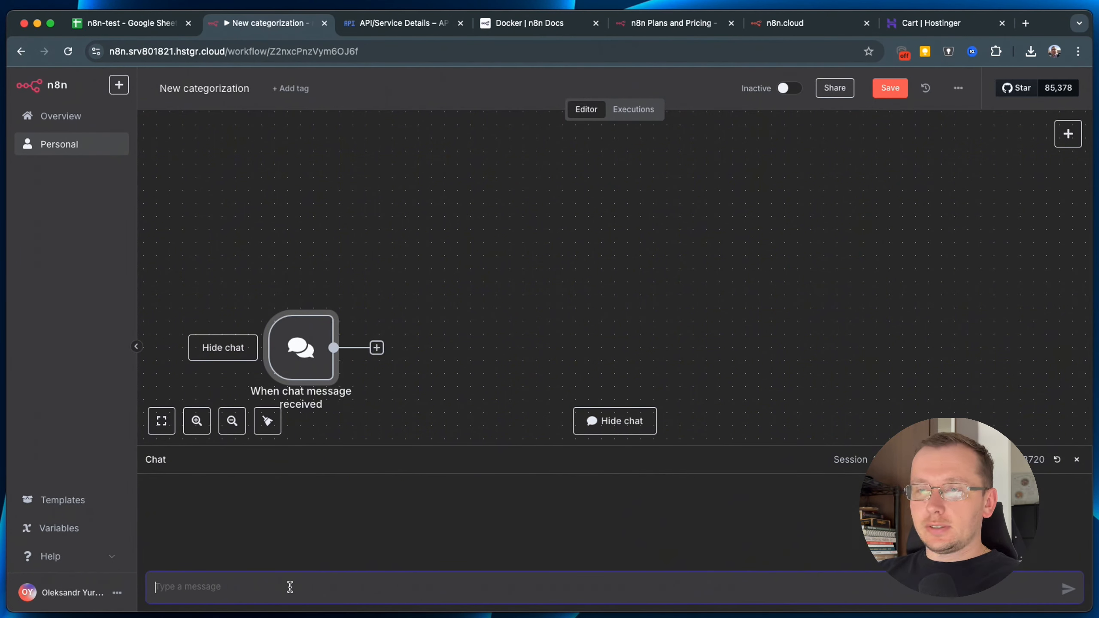
text(titi)
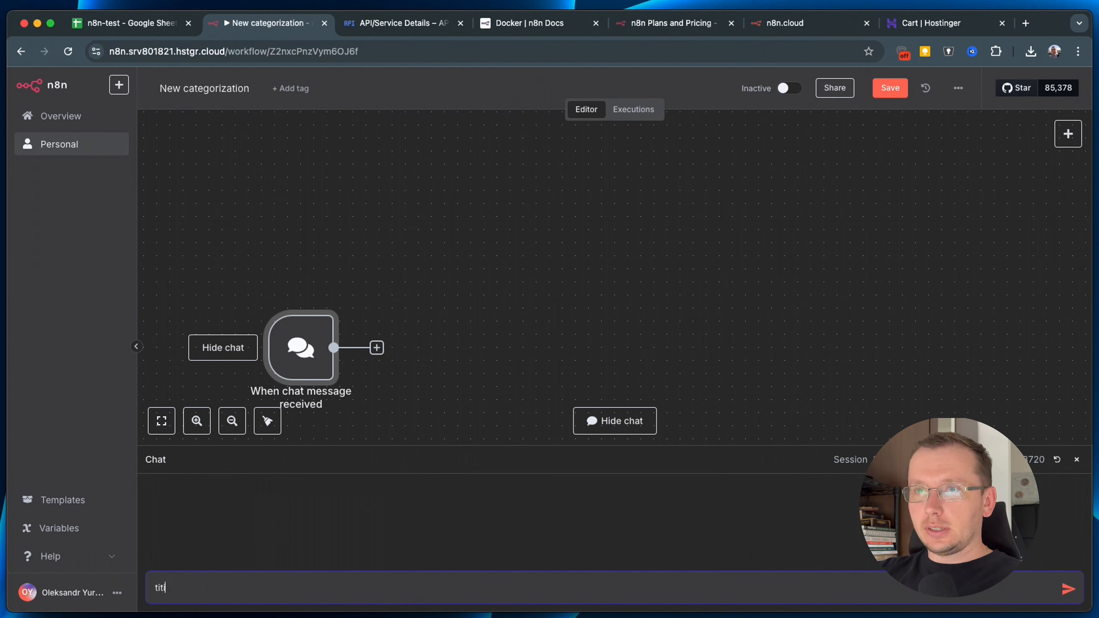
key(Return)
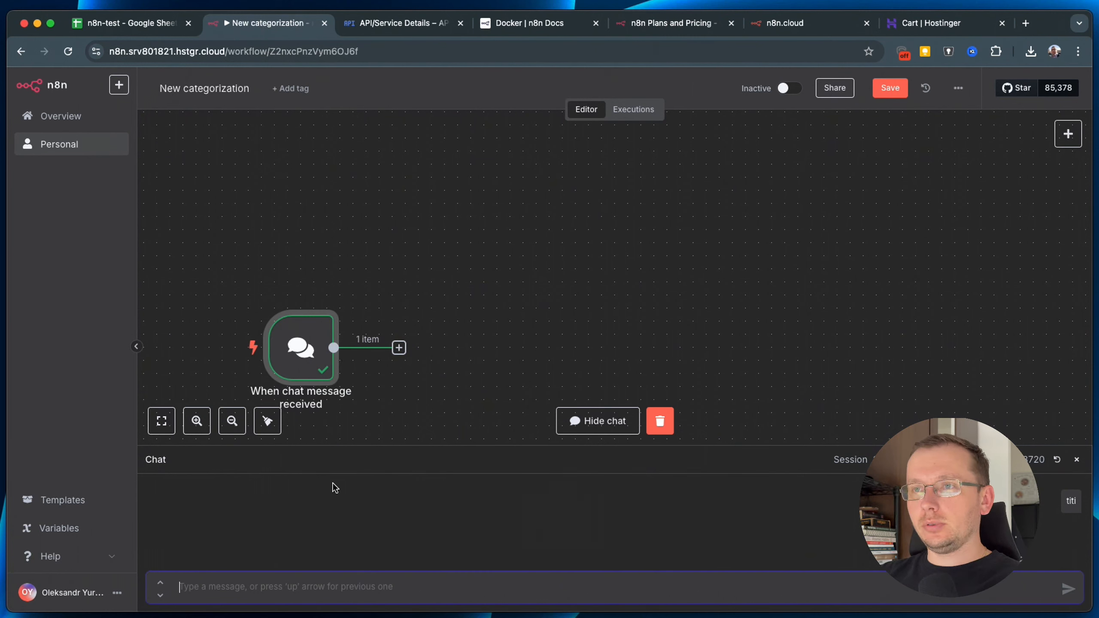
scroll(458, 342, down, 3)
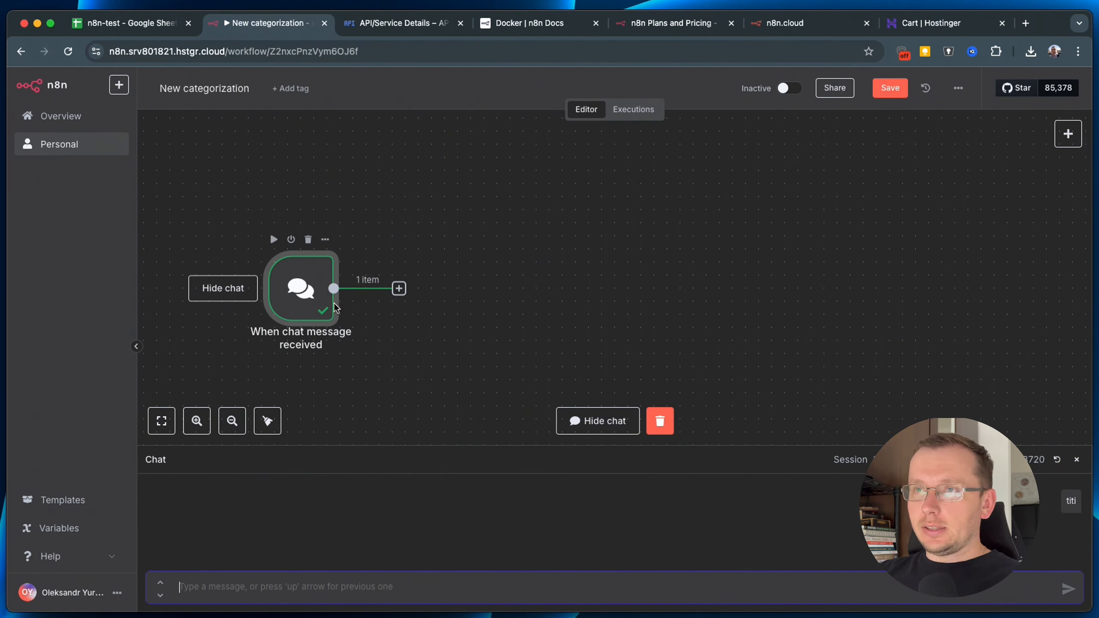
Review the trigger's JSON output fields sessionId, action sendMessage and chatInput, then close it.
double_click(294, 293)
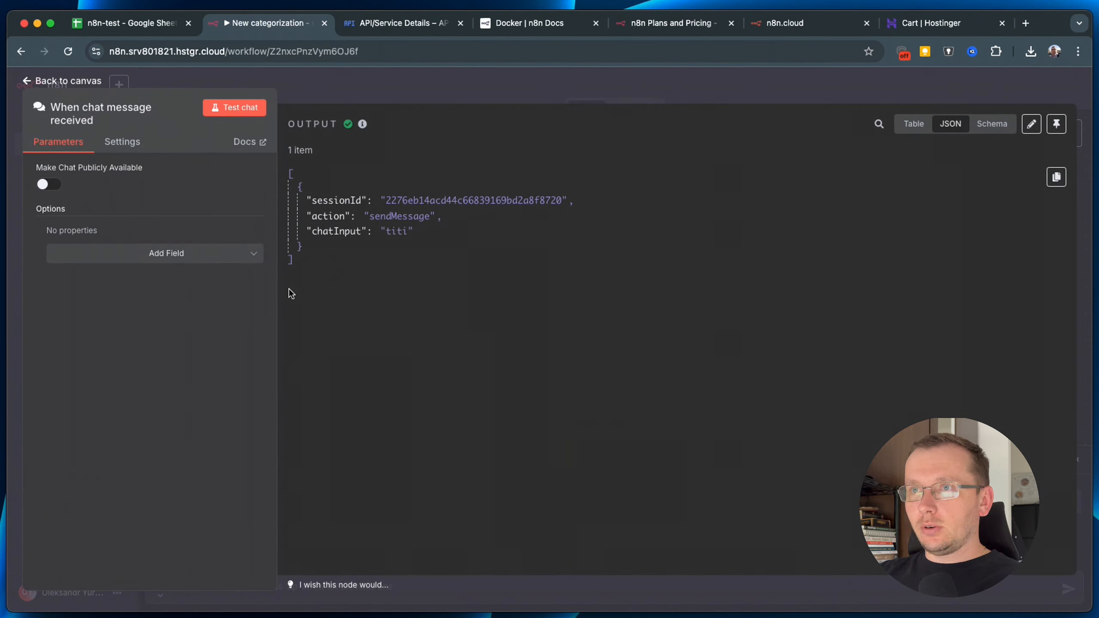
drag(305, 271, 308, 150)
click(398, 277)
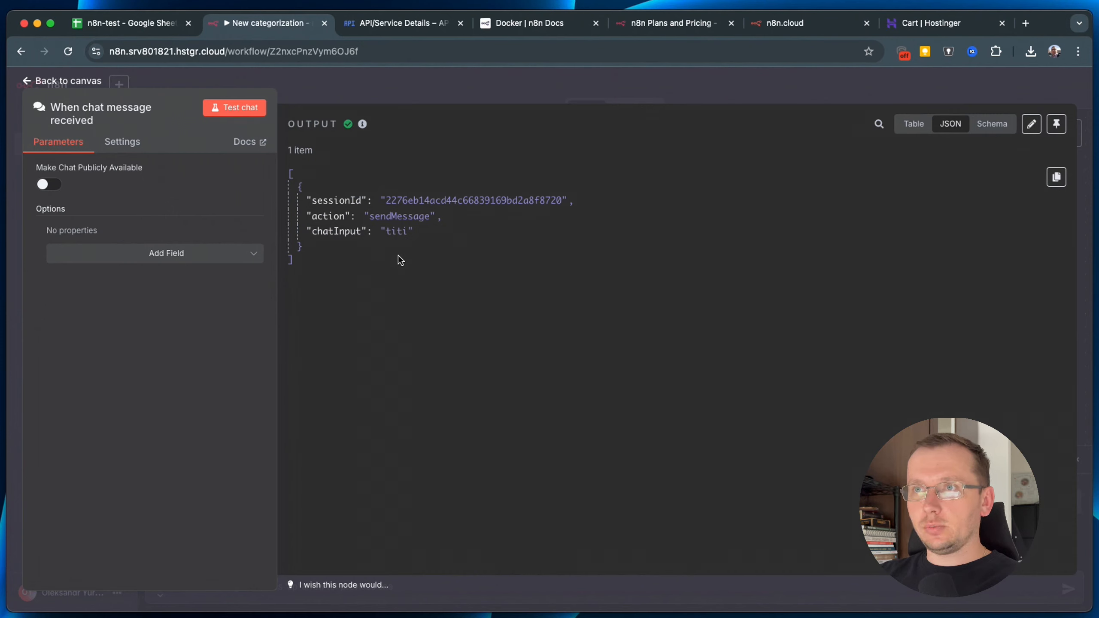
double_click(320, 201)
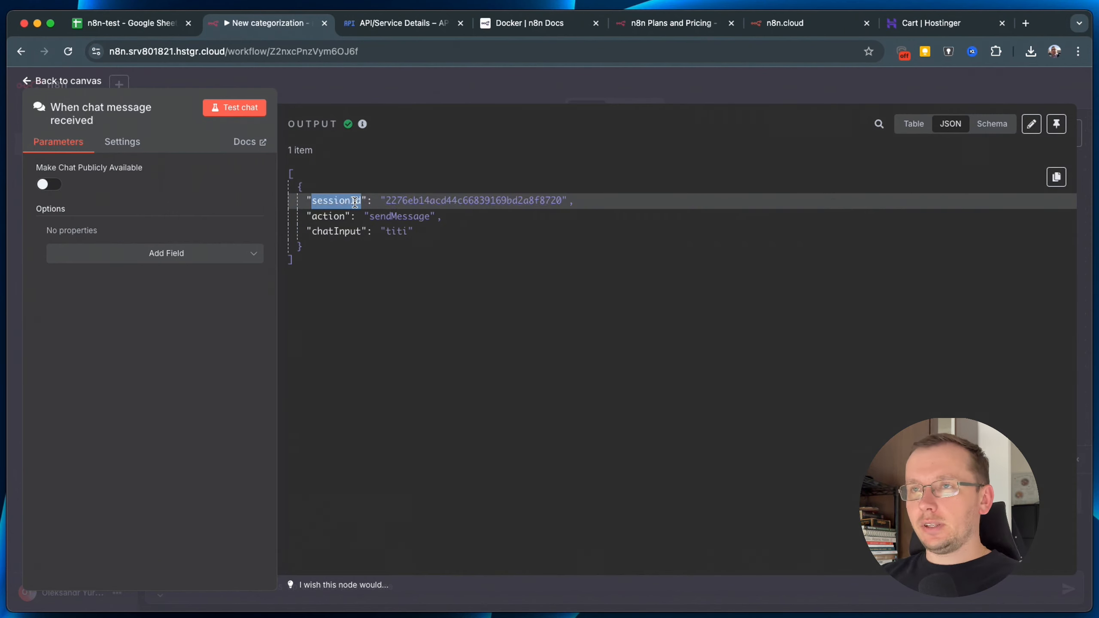
double_click(329, 216)
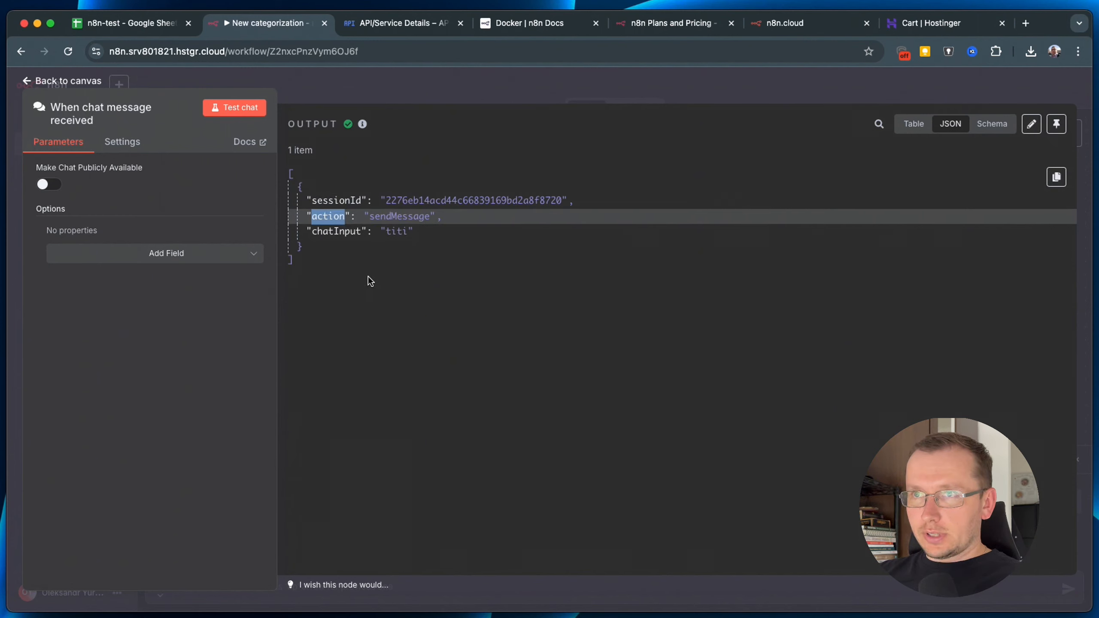
click(392, 216)
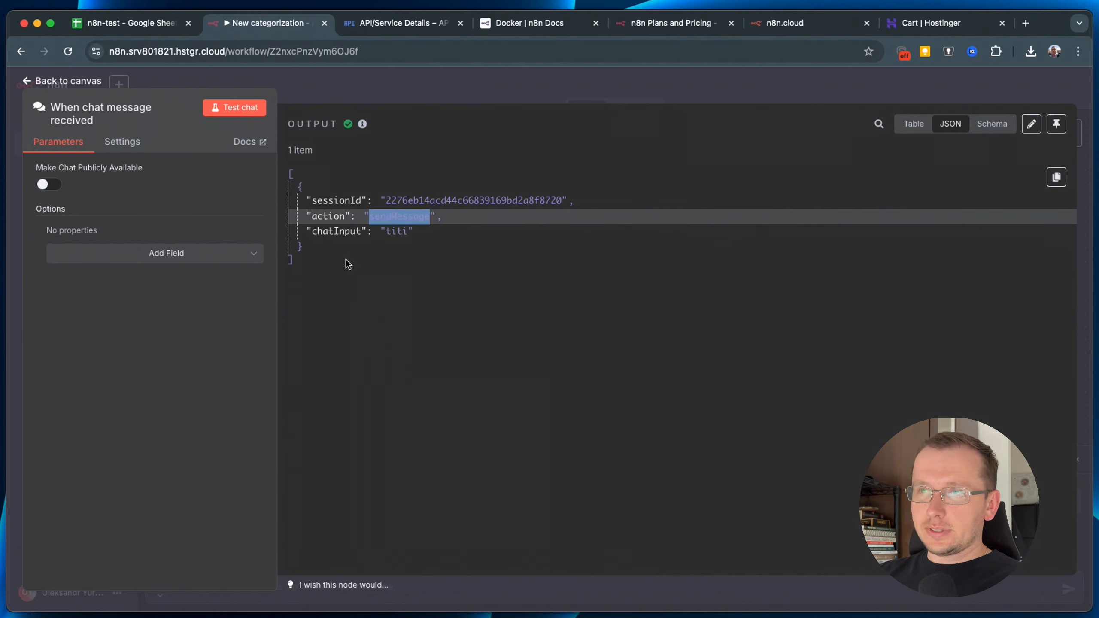
double_click(334, 231)
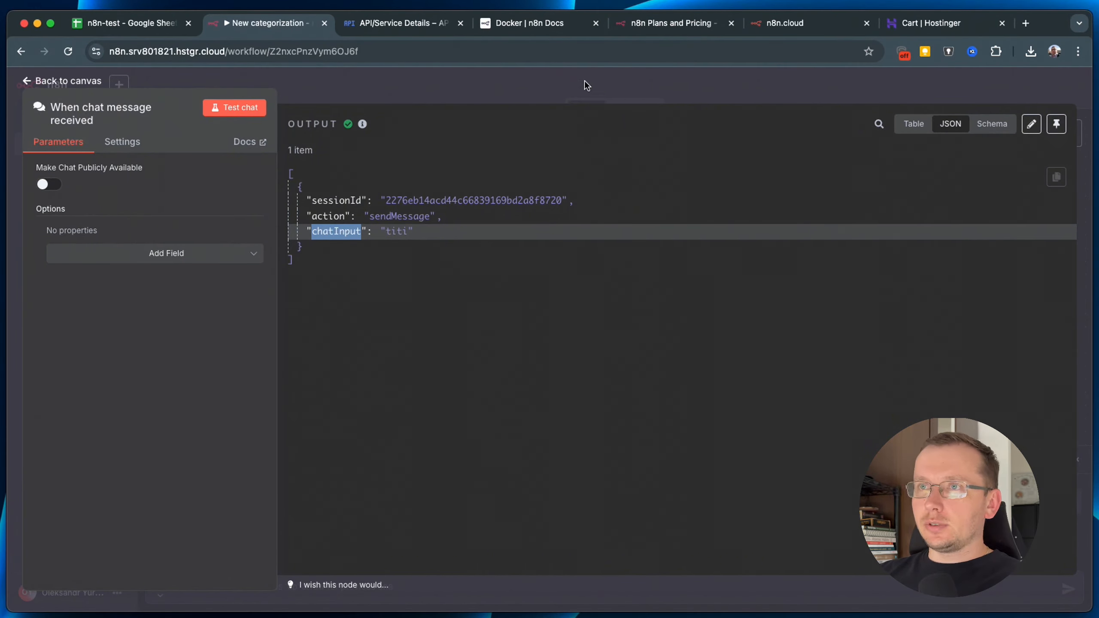
key(Escape)
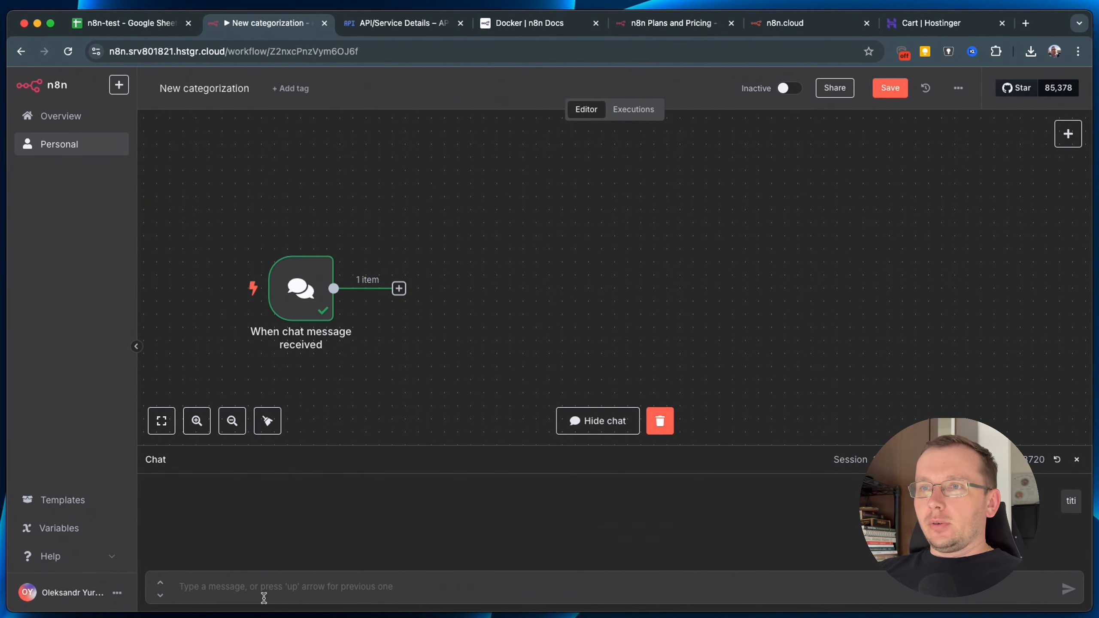
Paste and send the bread-and-water purchase message in the chat, then open the trigger's output.
click(262, 595)
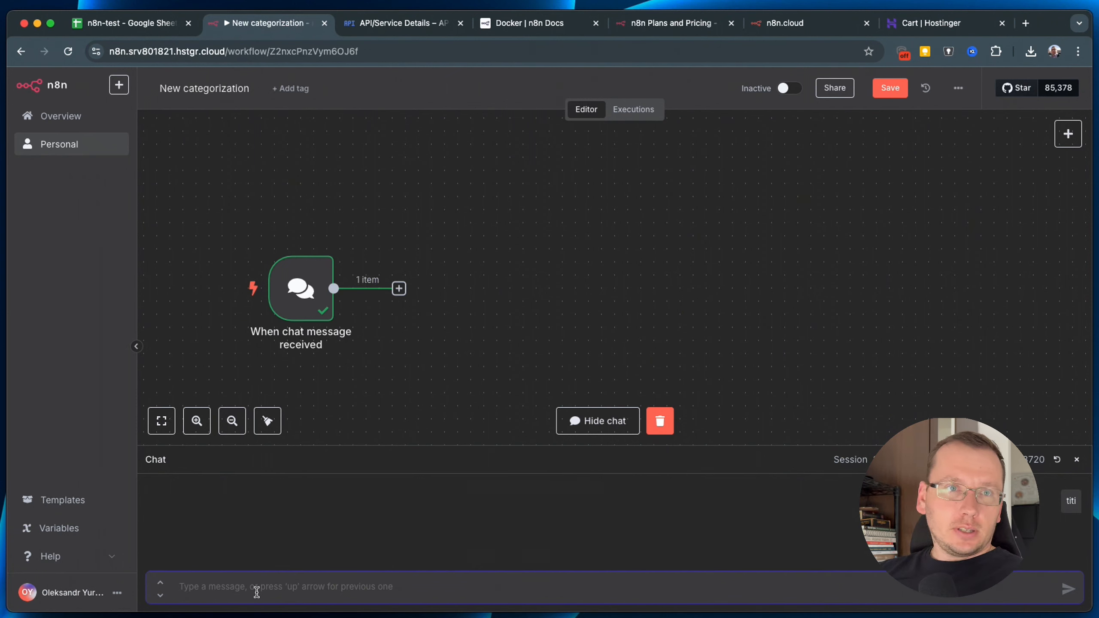
key(super+Tab)
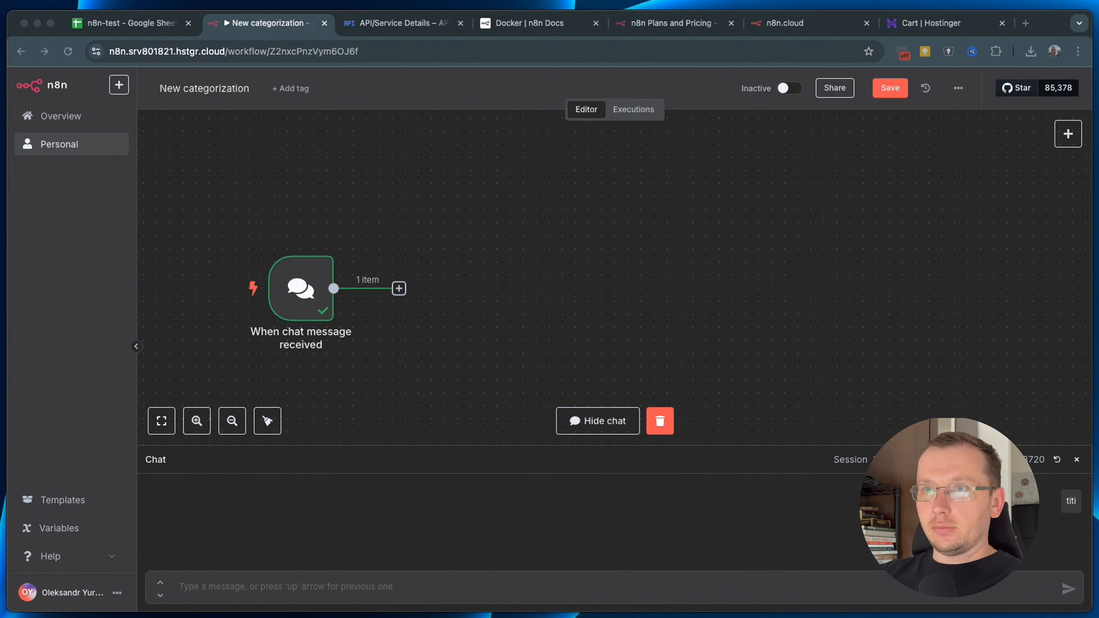
click(232, 580)
text(I've bought 1 bread for 5 euro and some water for 3 euro)
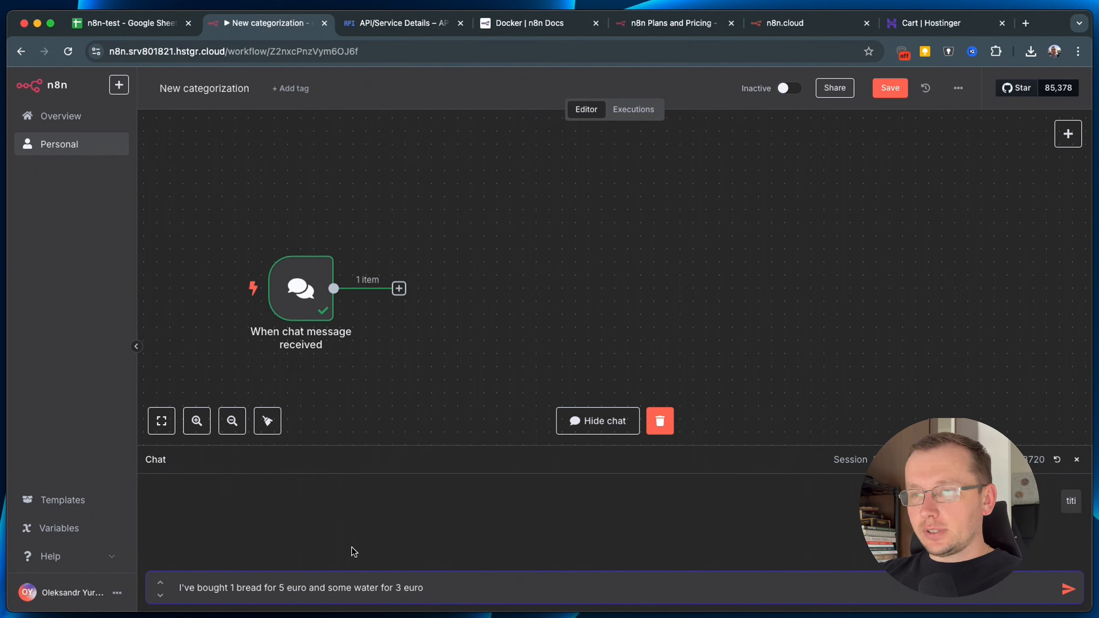
key(Return)
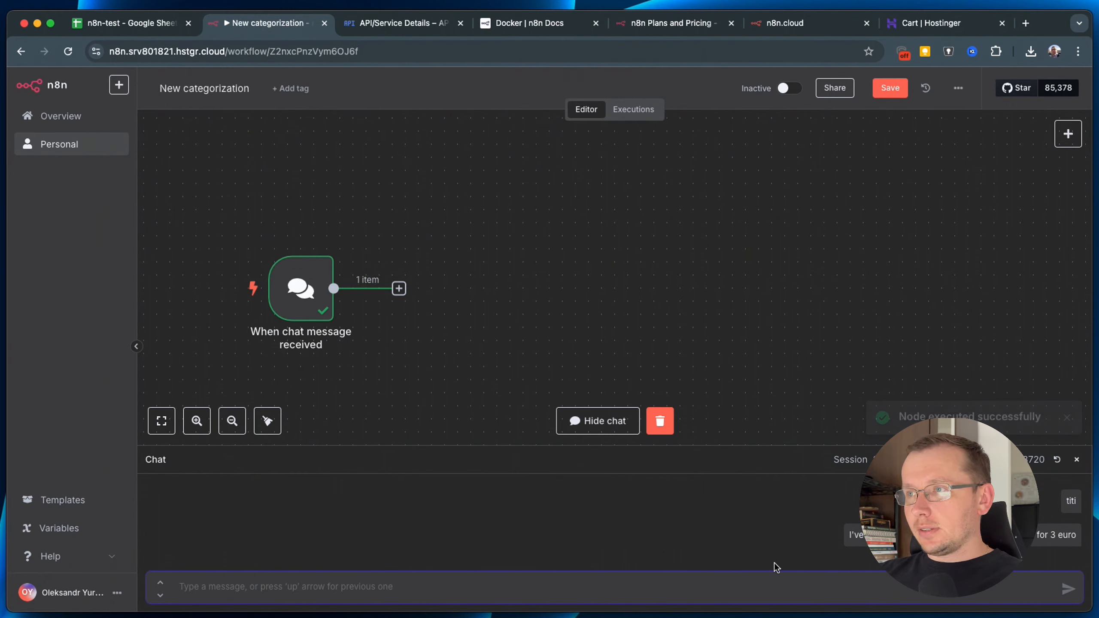
click(303, 290)
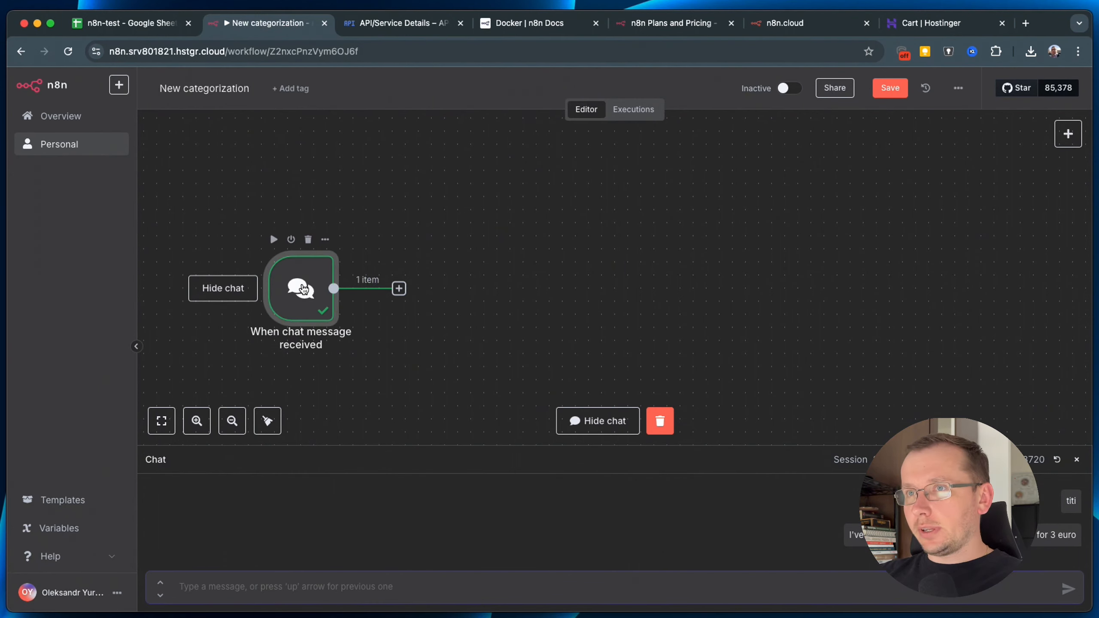
double_click(303, 289)
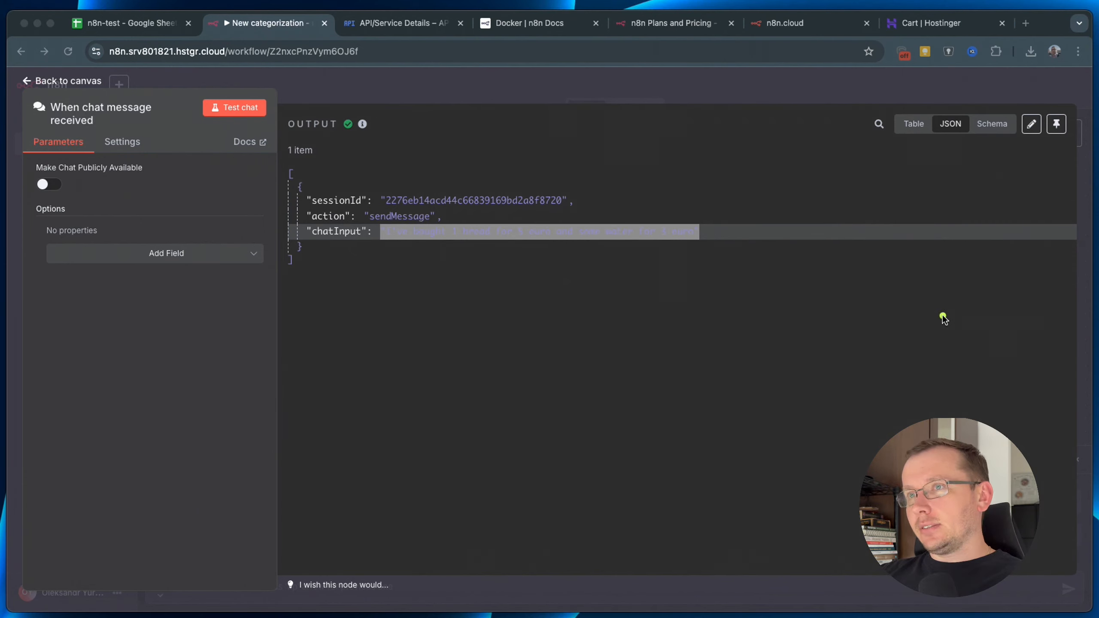
Pin the chat trigger's output data and start editing the pinned JSON.
click(822, 366)
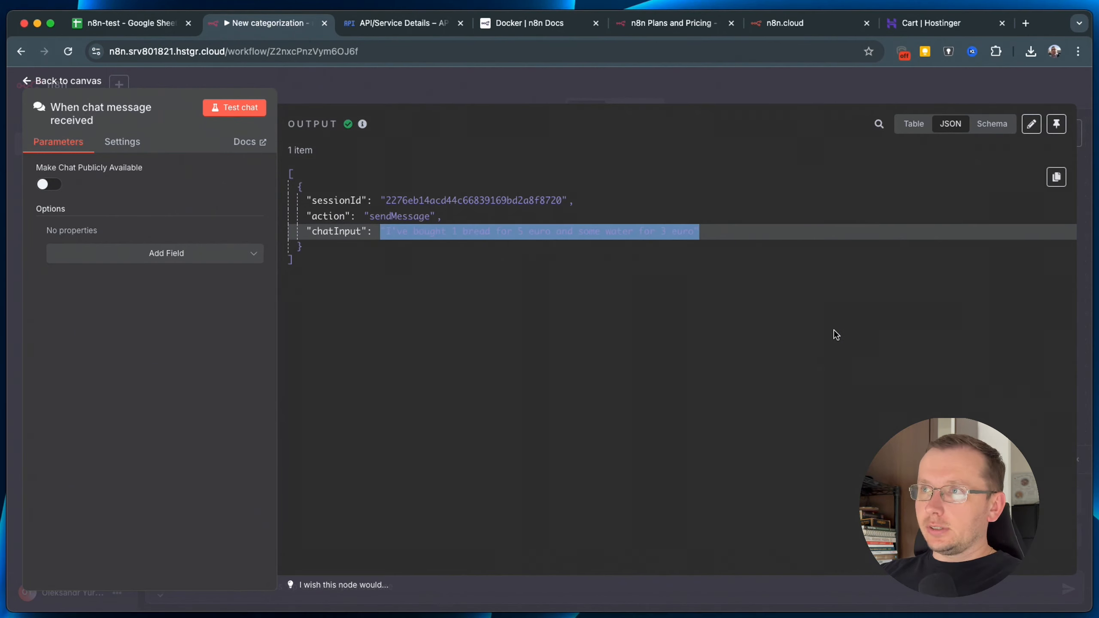
click(1056, 125)
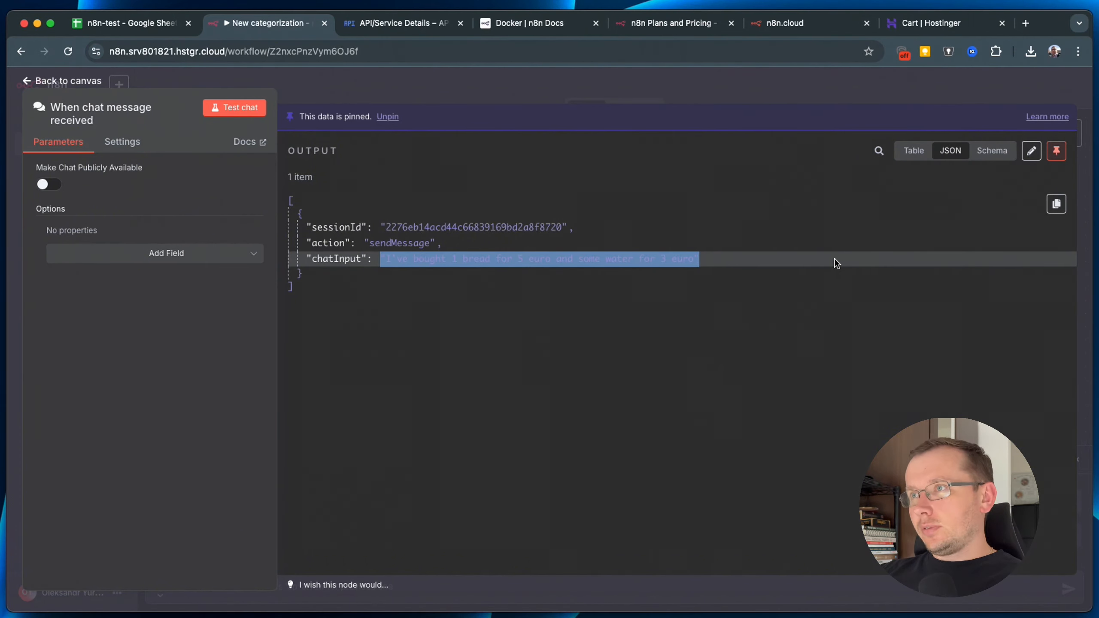
click(1033, 152)
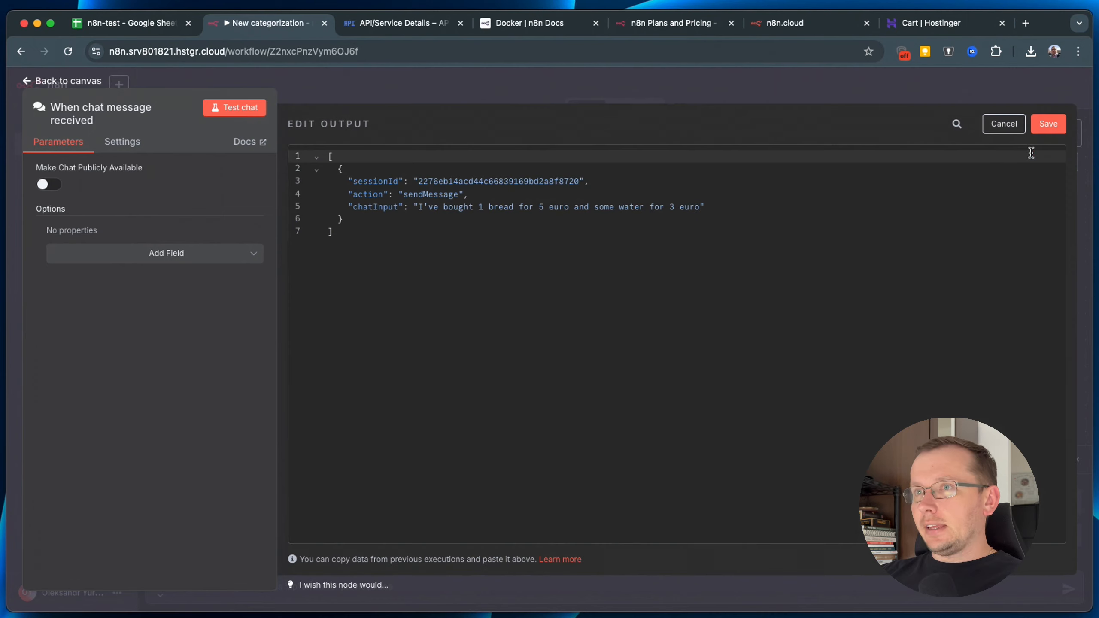
Add "test": "some test data" after chatInput, save the pinned output, and close the node.
click(383, 223)
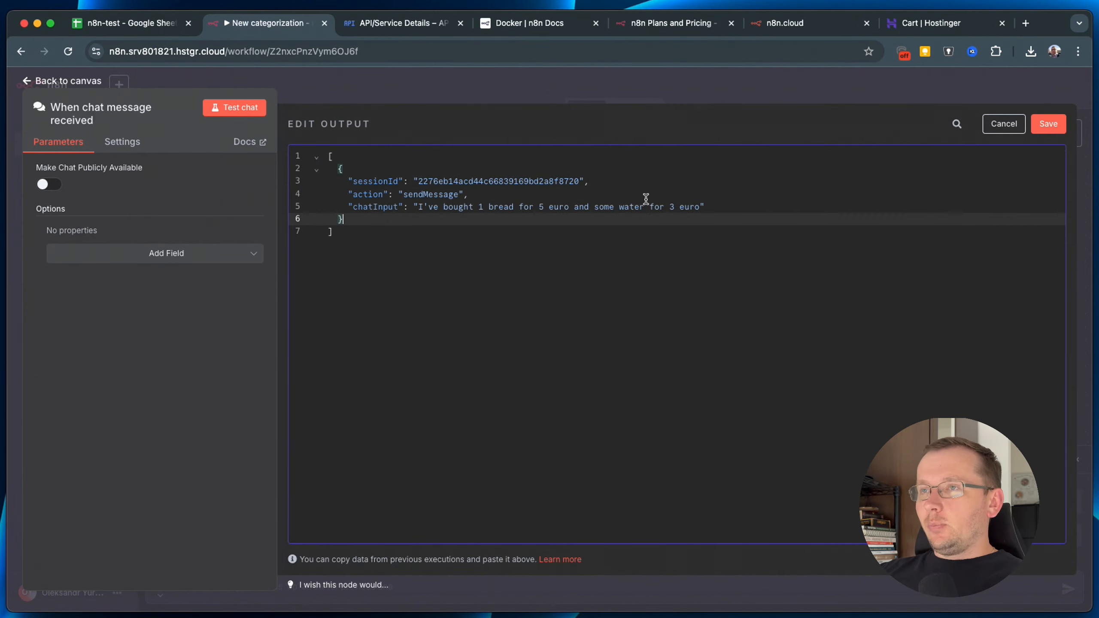
click(720, 207)
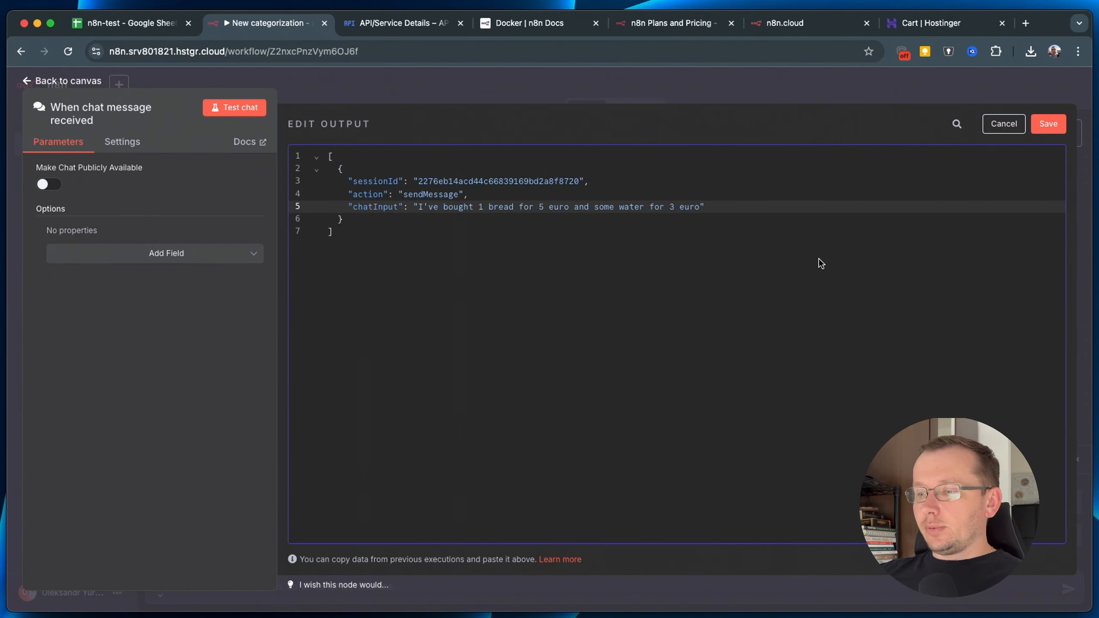
key(Return)
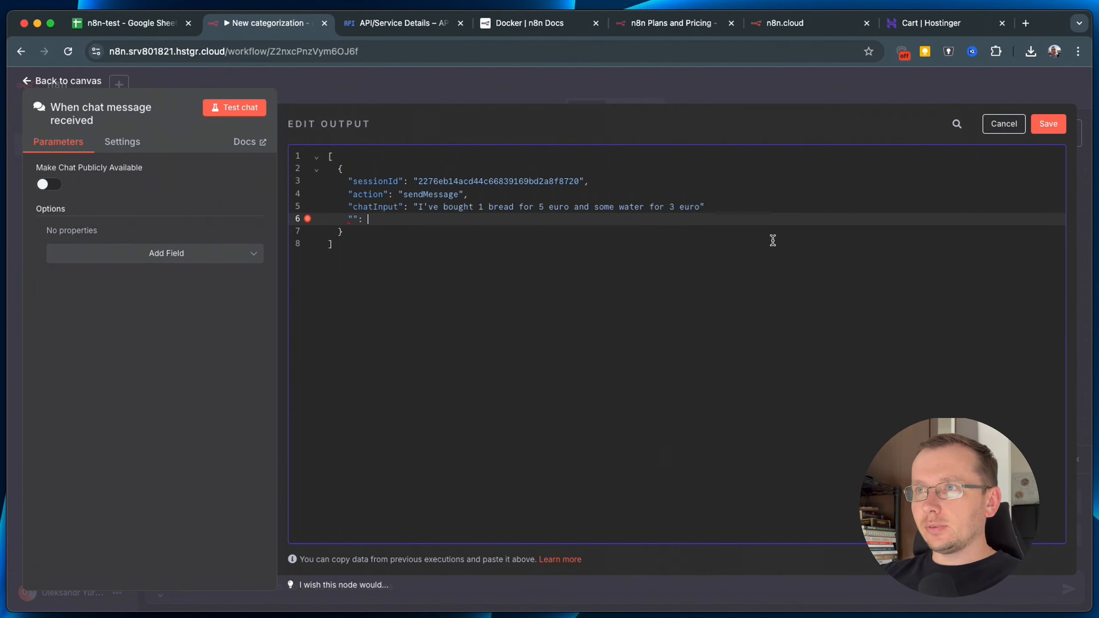
click(734, 208)
text(,)
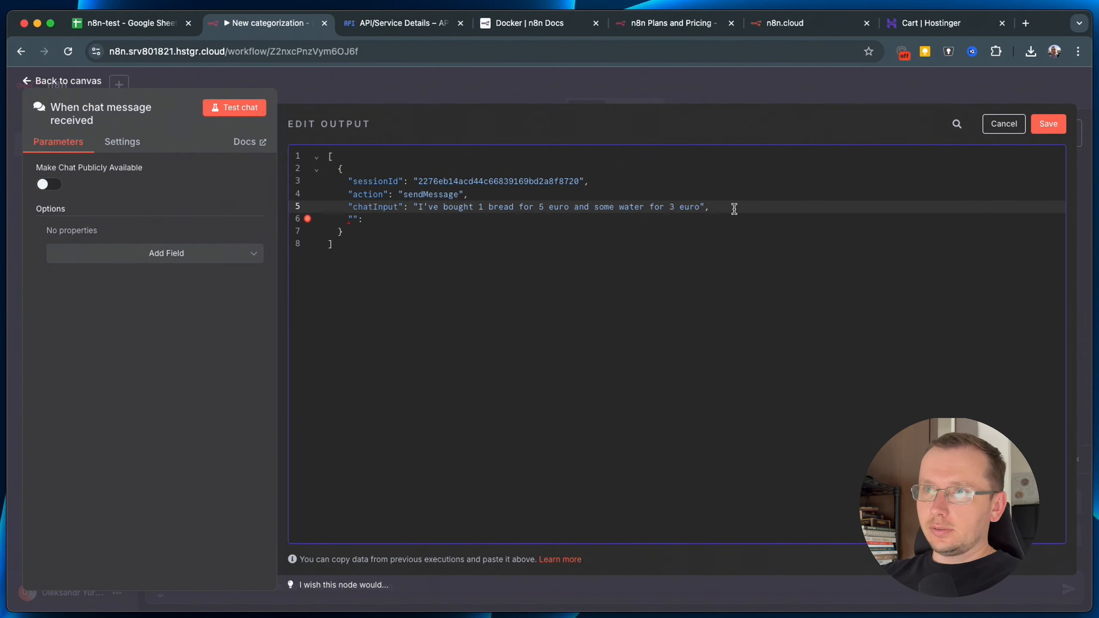
click(352, 218)
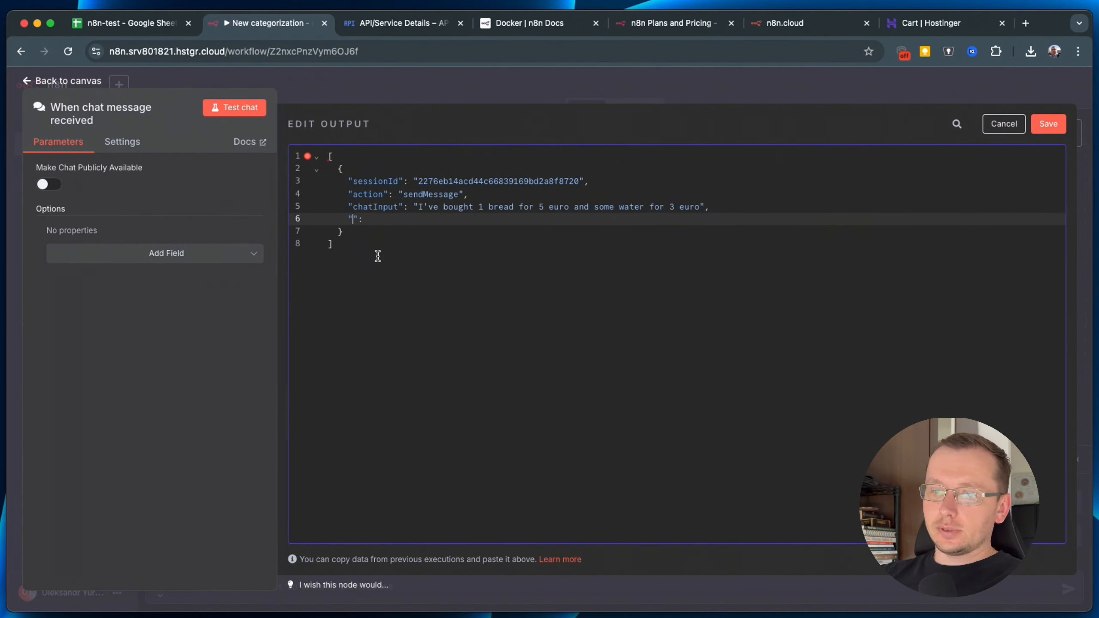
text(test)
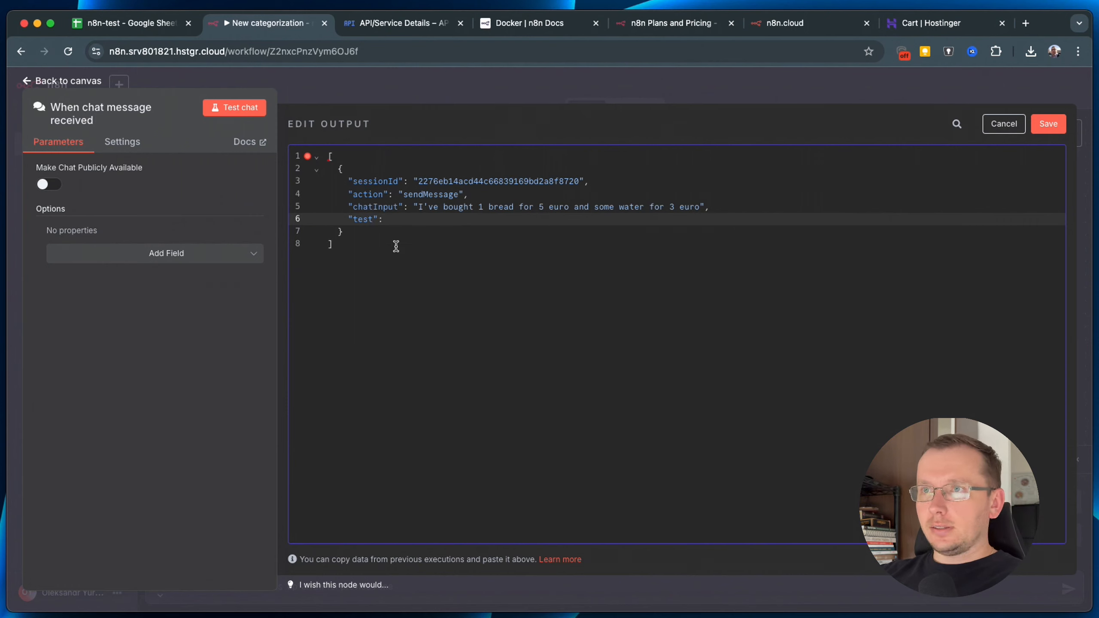
click(403, 220)
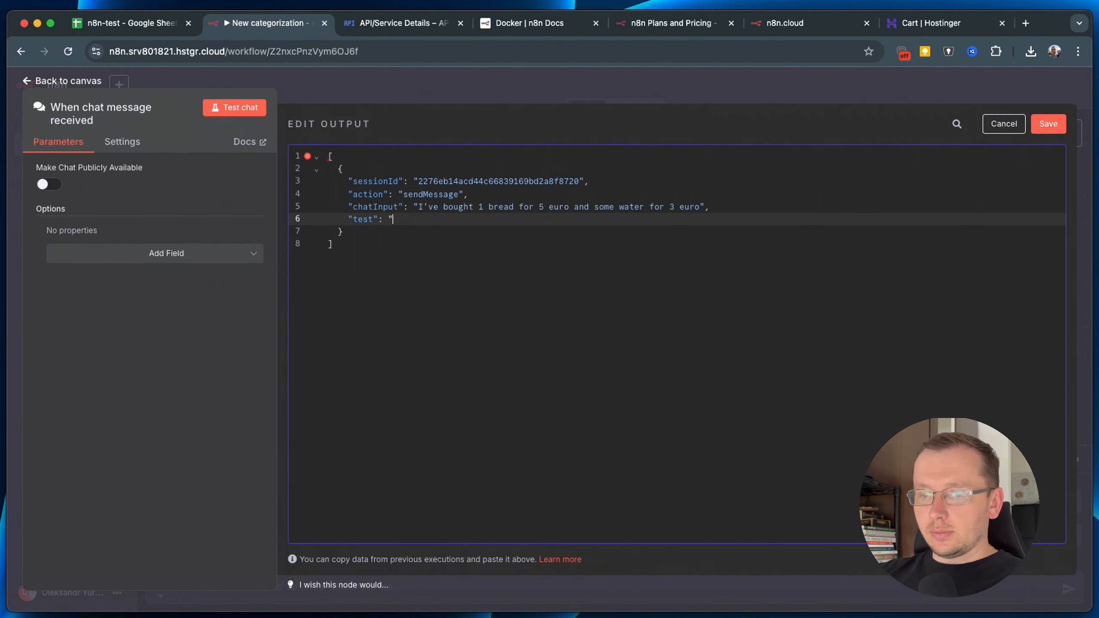
text("some test data")
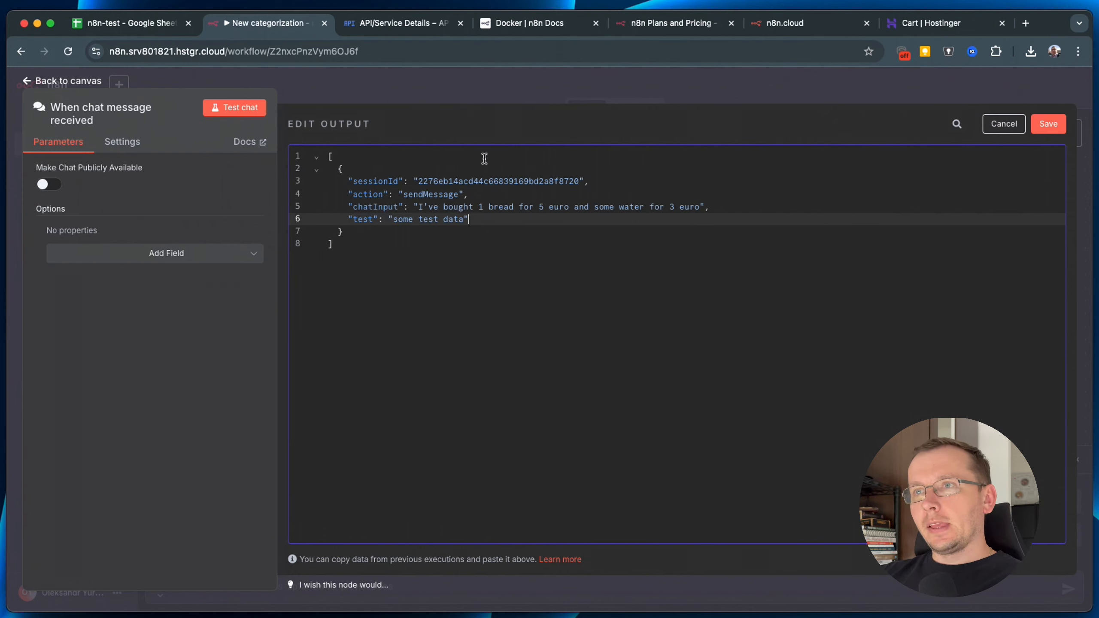
click(582, 230)
click(1055, 125)
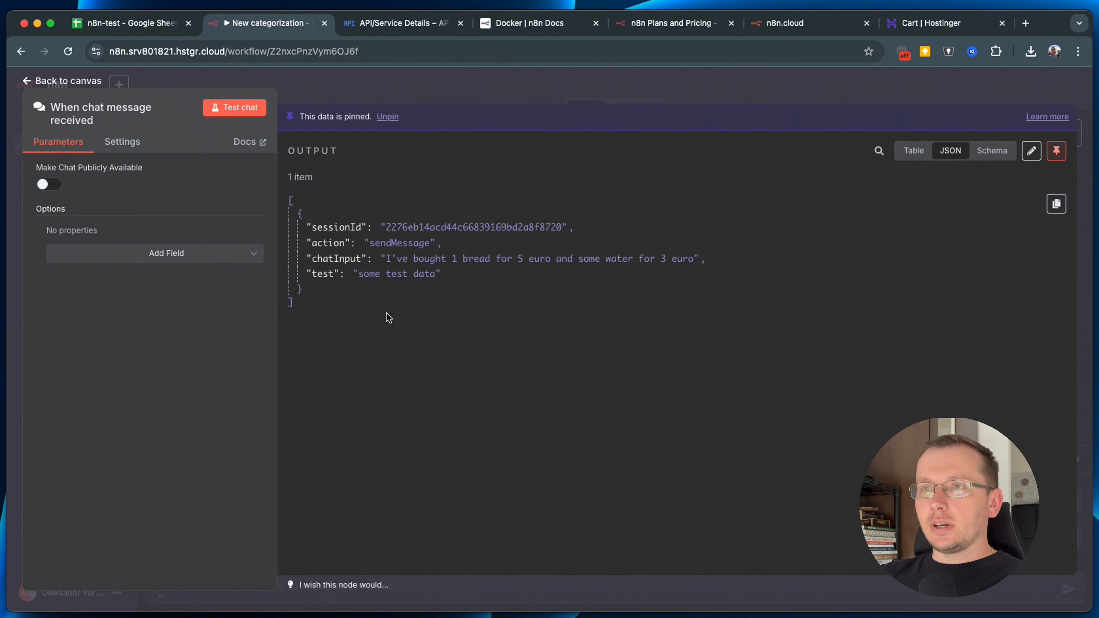
click(380, 85)
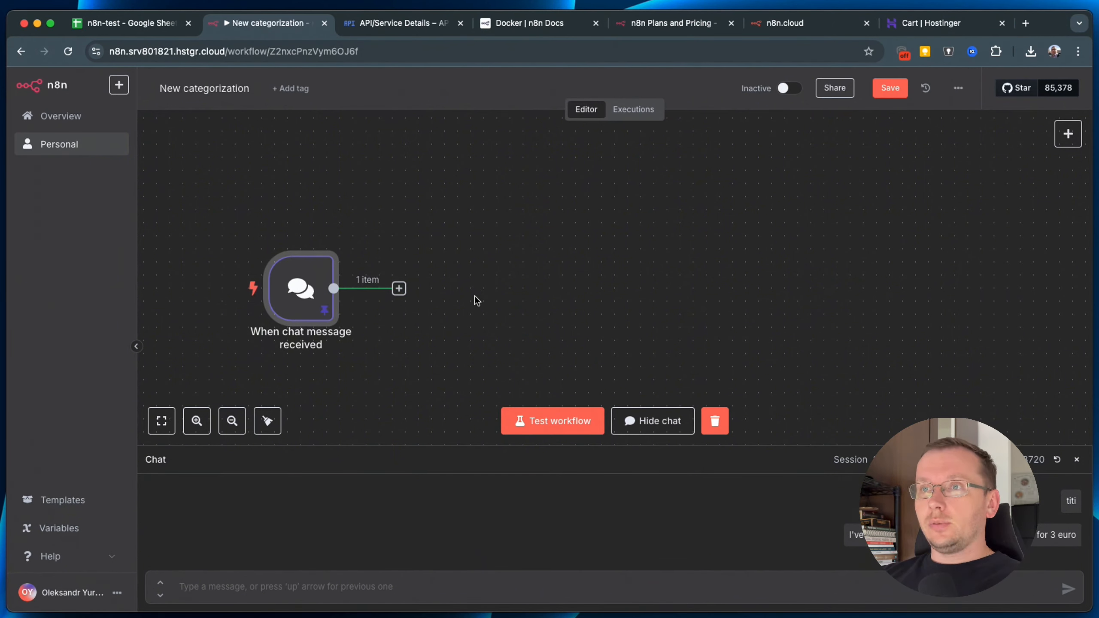
Add a Google Sheets 'Get row(s) in sheet' node after the chat trigger.
click(398, 289)
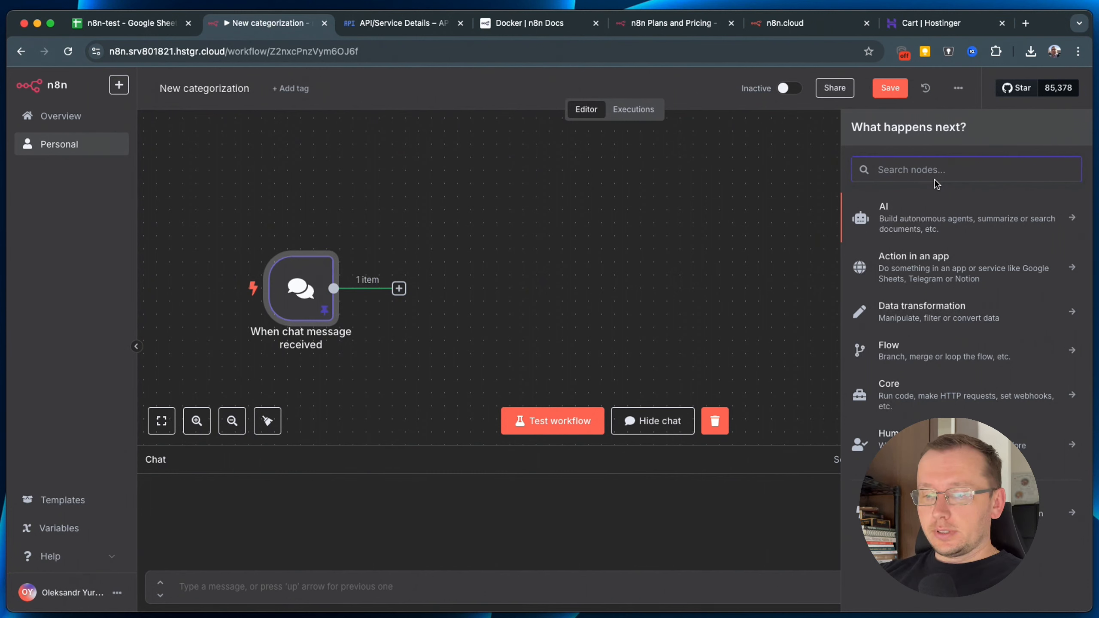
text(shee)
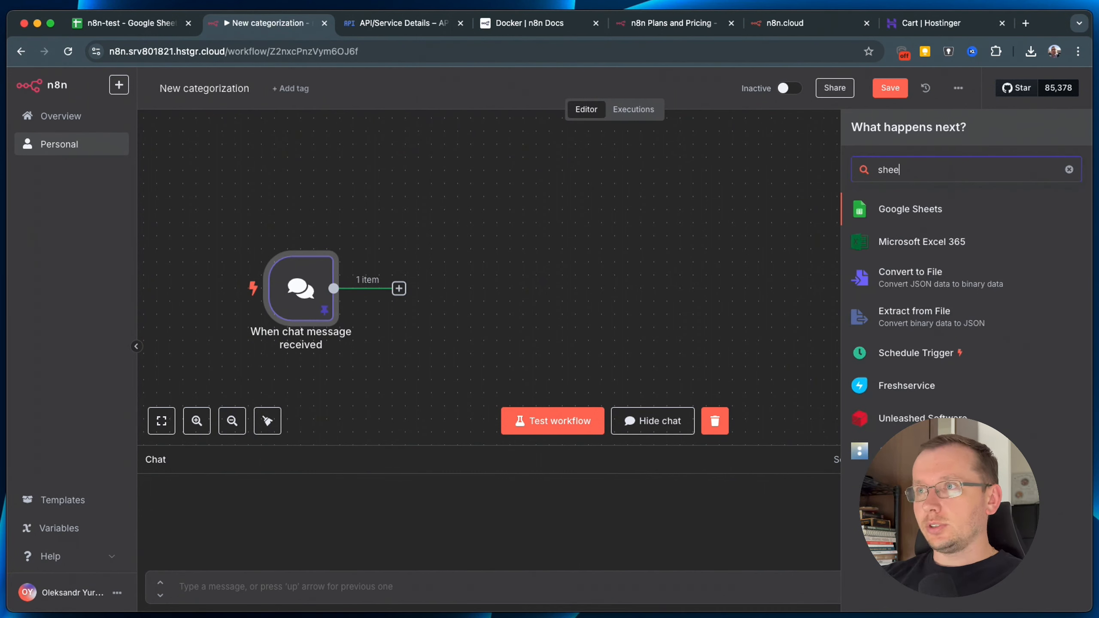
click(913, 212)
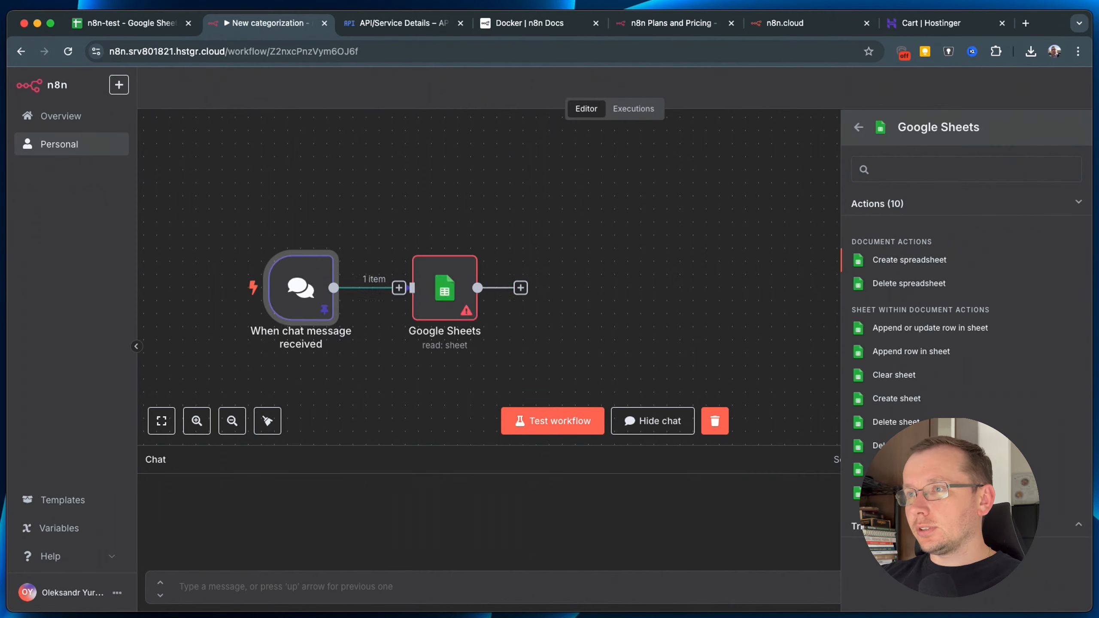
click(905, 469)
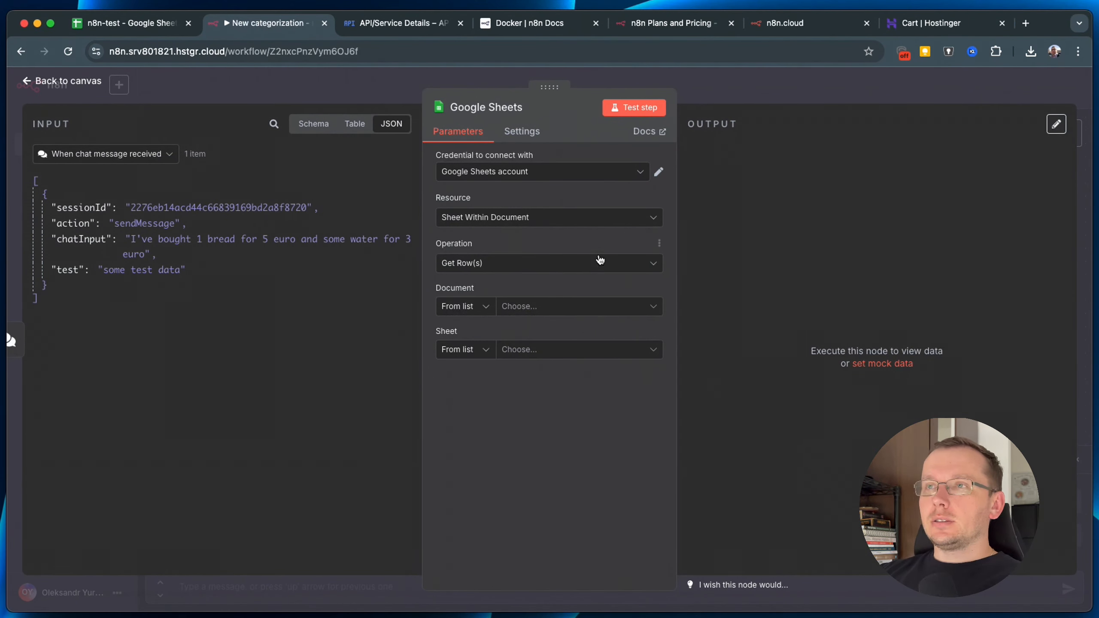
Choose Create new credential from the Google Sheets credential dropdown.
click(486, 174)
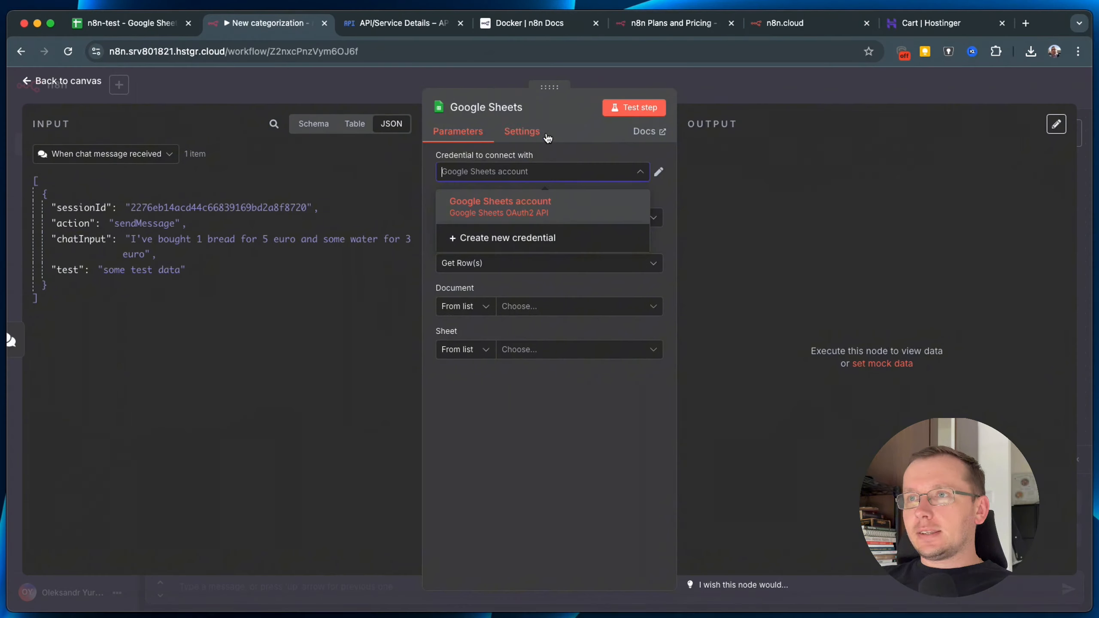
click(504, 242)
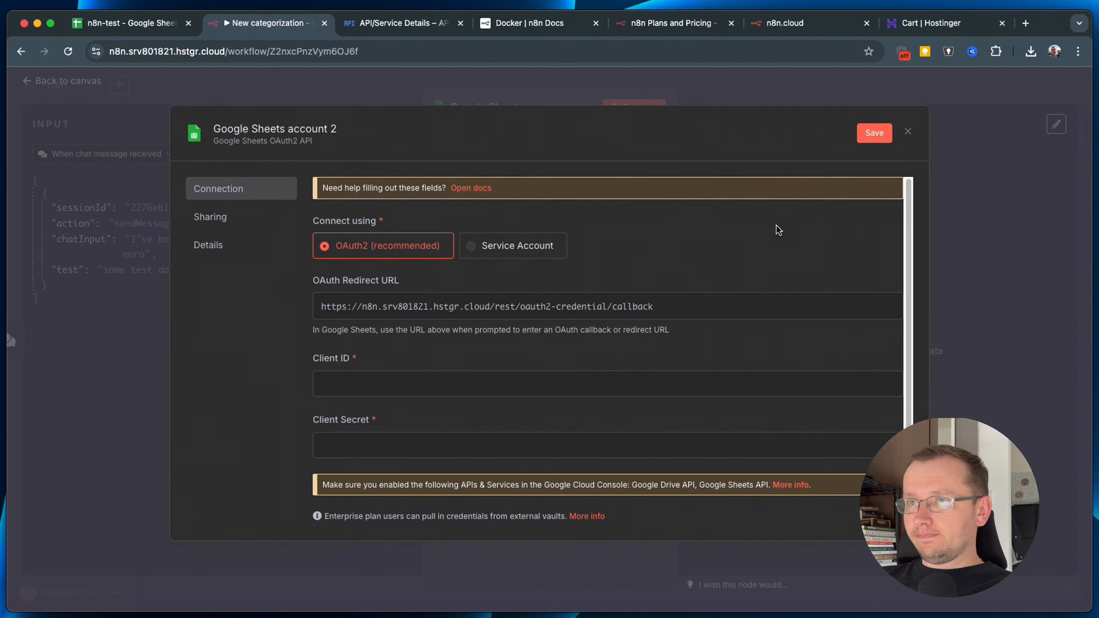
Copy the credential's OAuth redirect URL and switch to the Google Drive API details page.
scroll(789, 277, down, 3)
scroll(613, 269, up, 2)
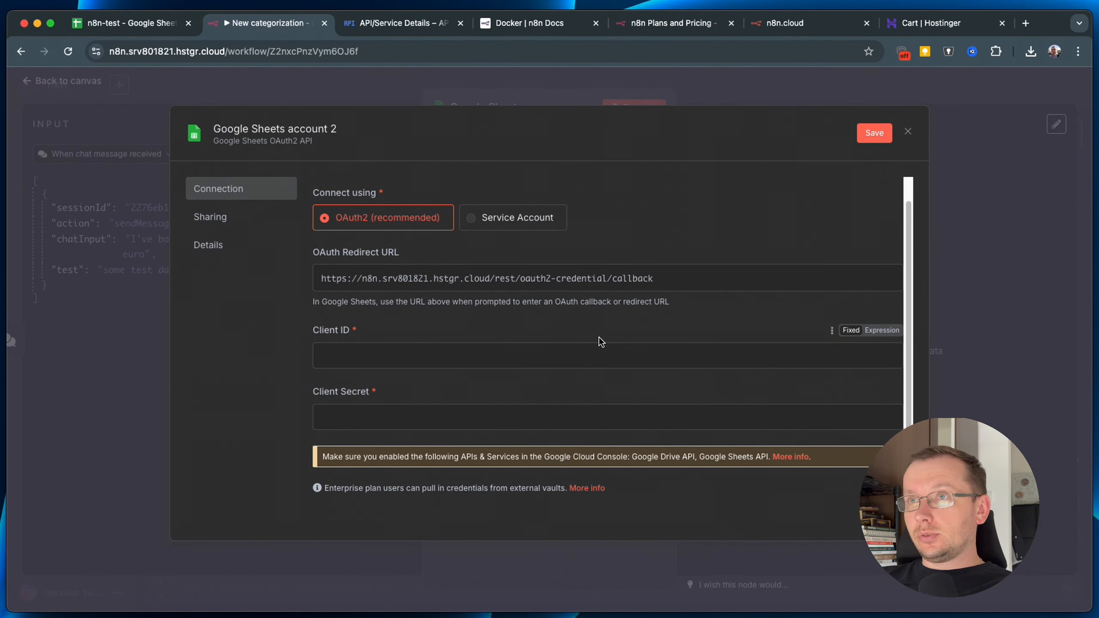
click(646, 285)
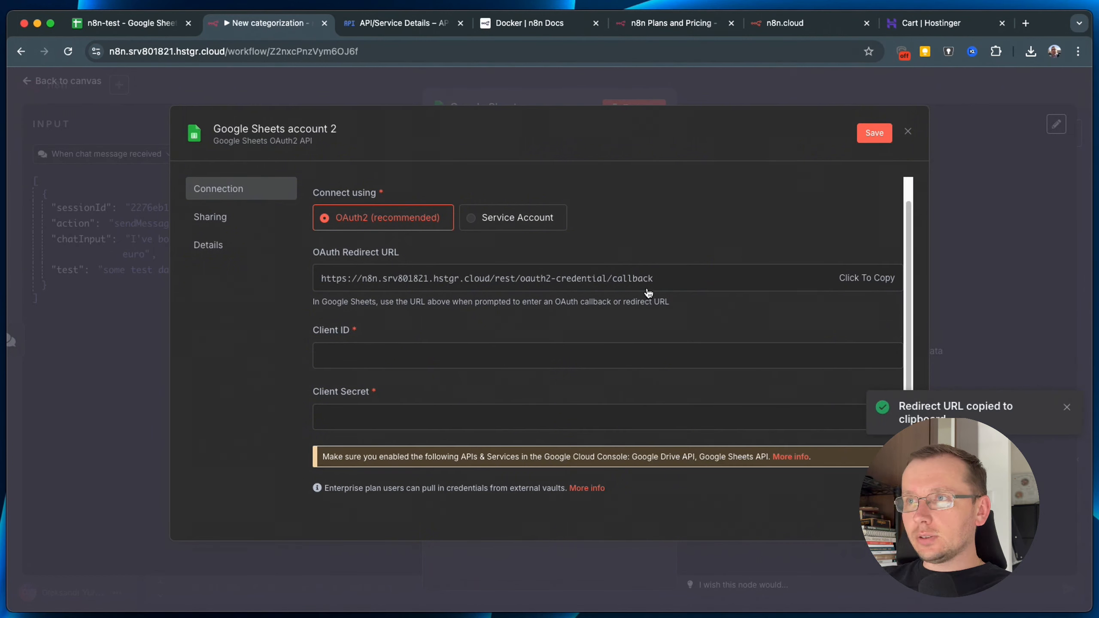
click(849, 281)
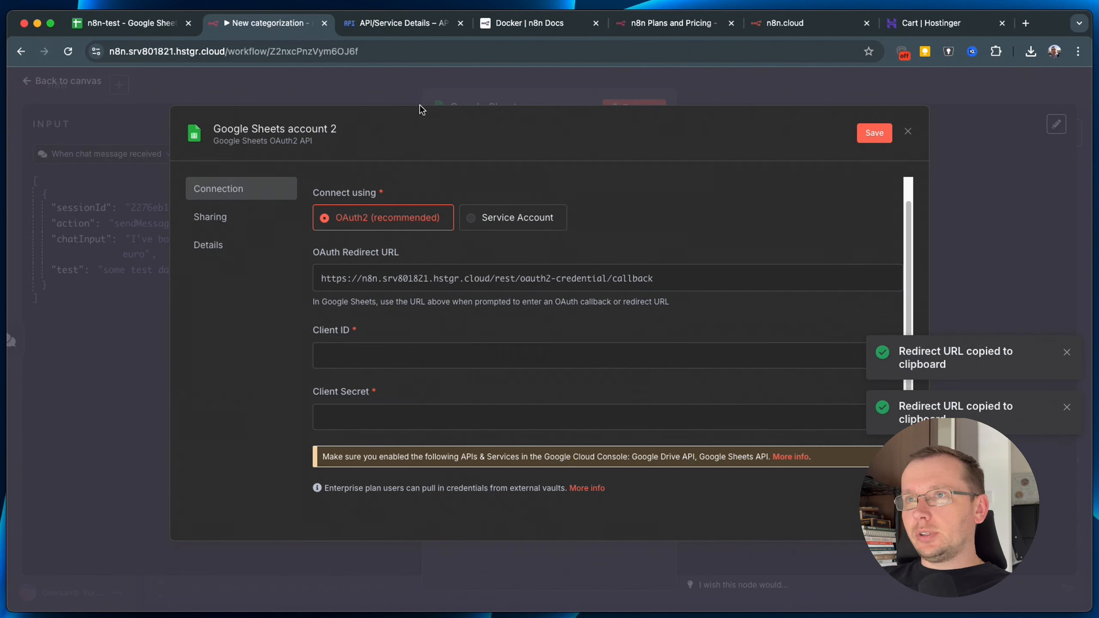
click(377, 28)
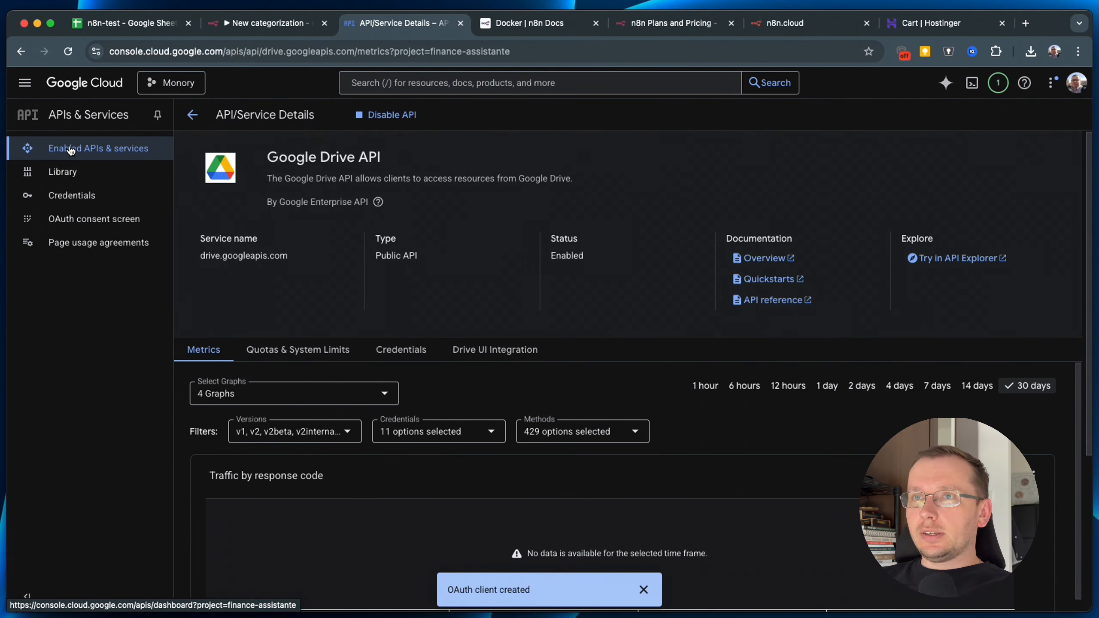
Search Google Cloud for 'sheet' and open the Google Sheets API product page.
drag(269, 157, 404, 161)
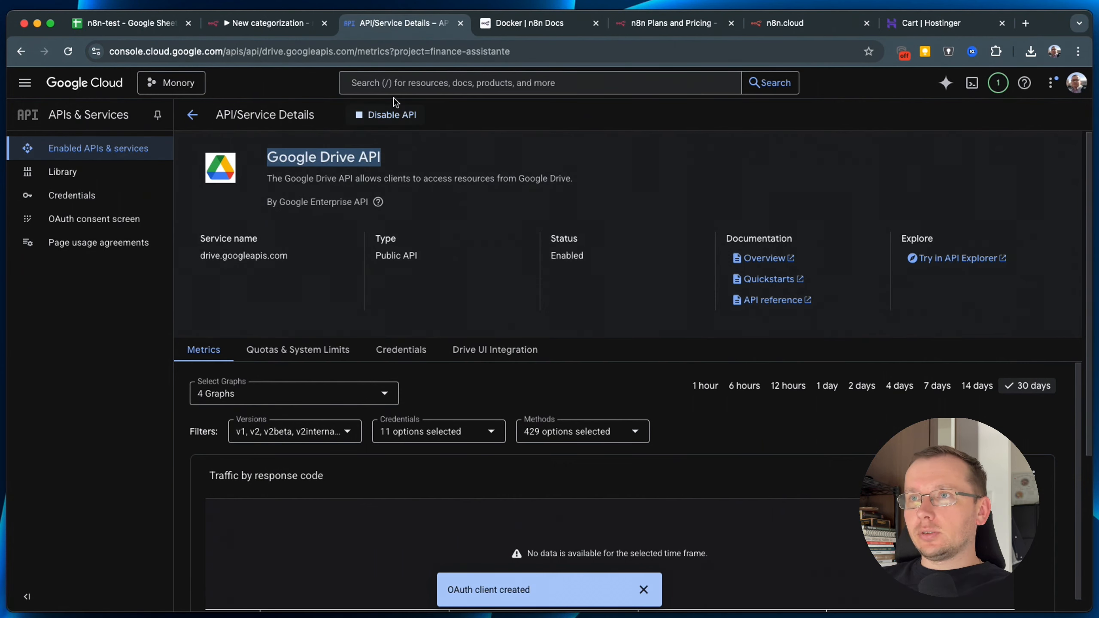
click(389, 82)
text(sheet)
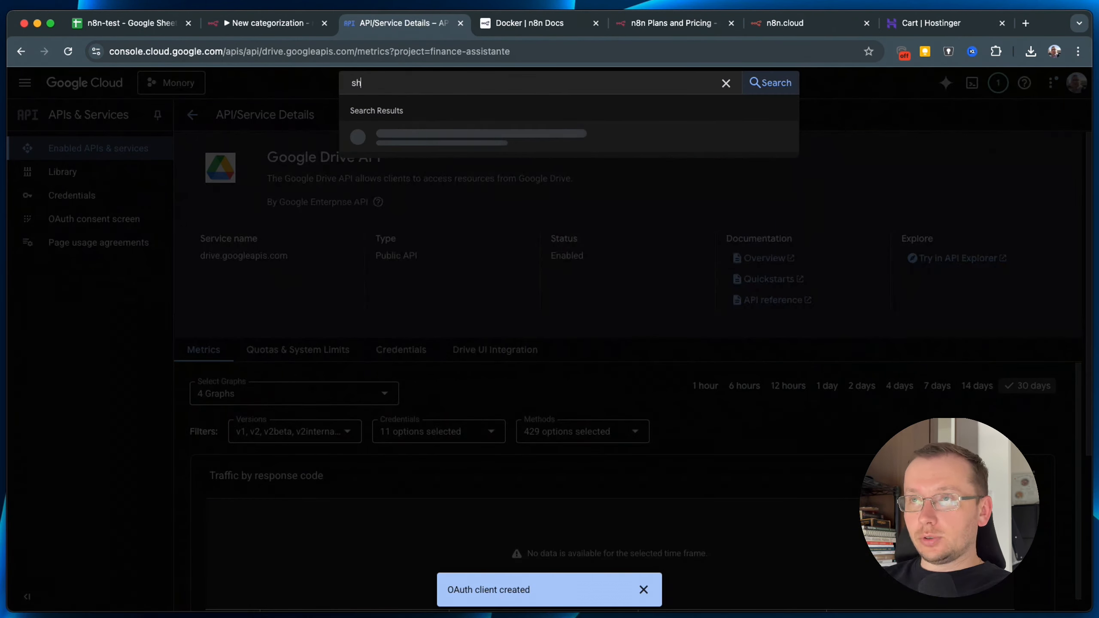
key(Return)
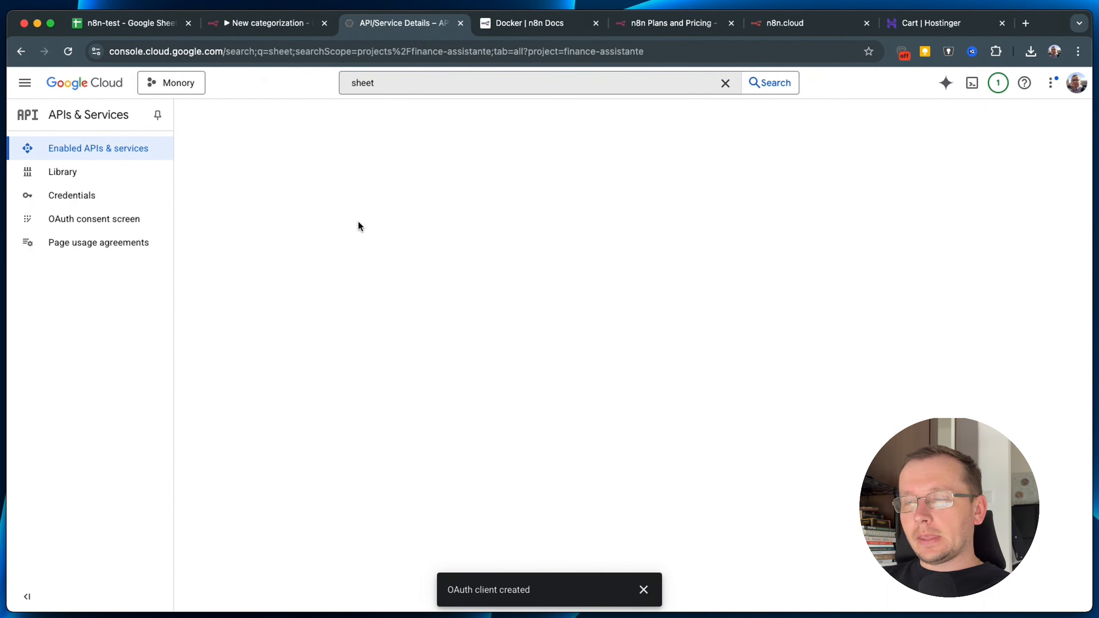
click(233, 223)
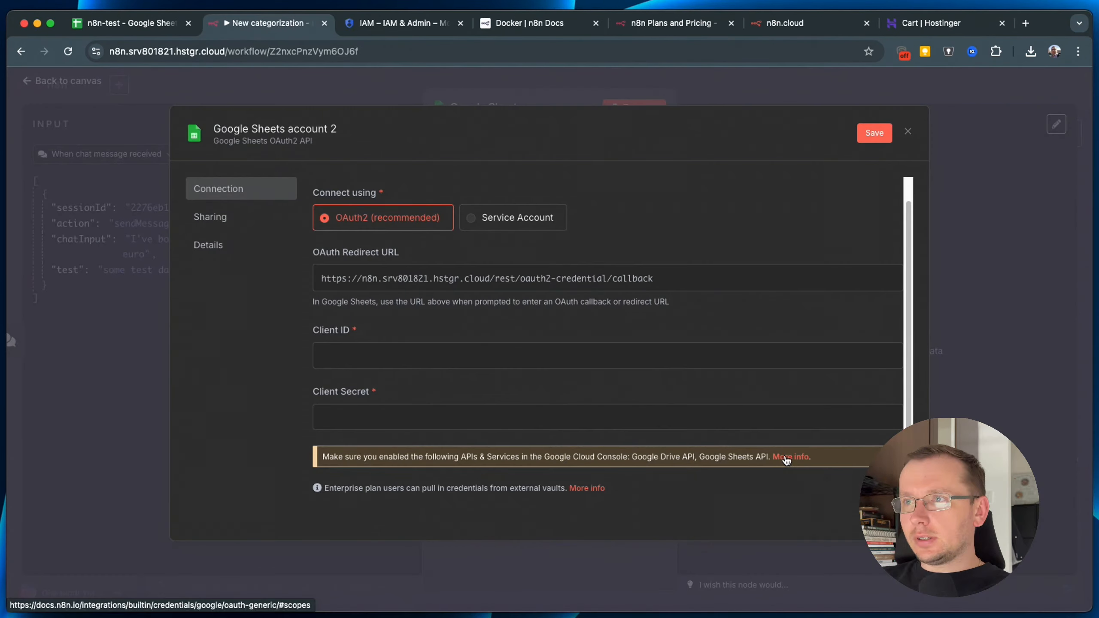
Open the n8n Google OAuth2 docs and play the setup video from around 0:20.
click(786, 458)
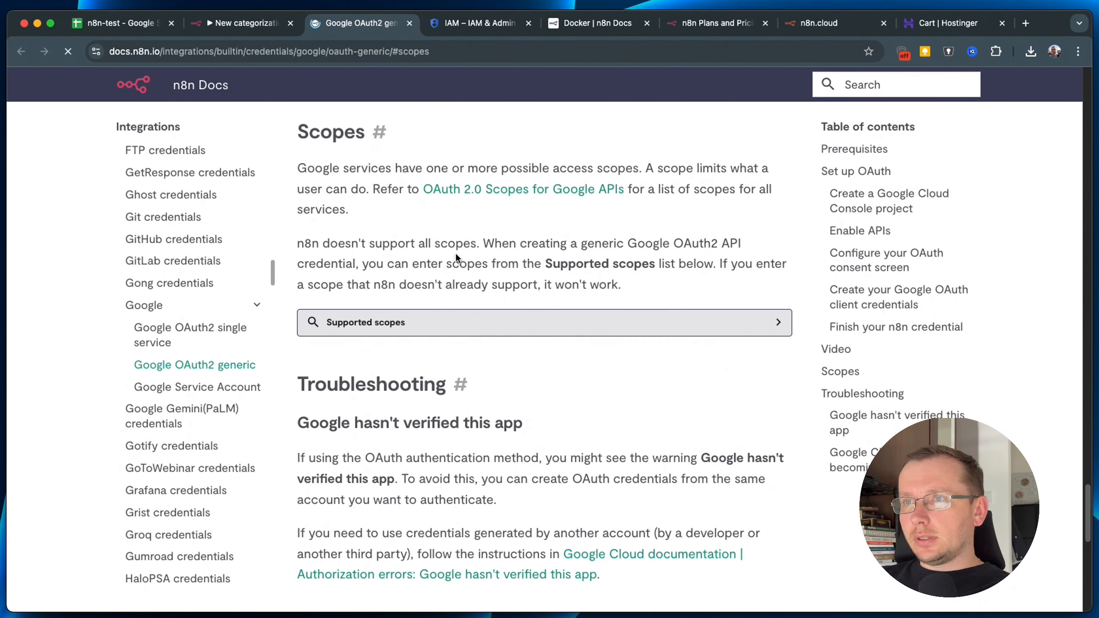
scroll(580, 400, up, 10)
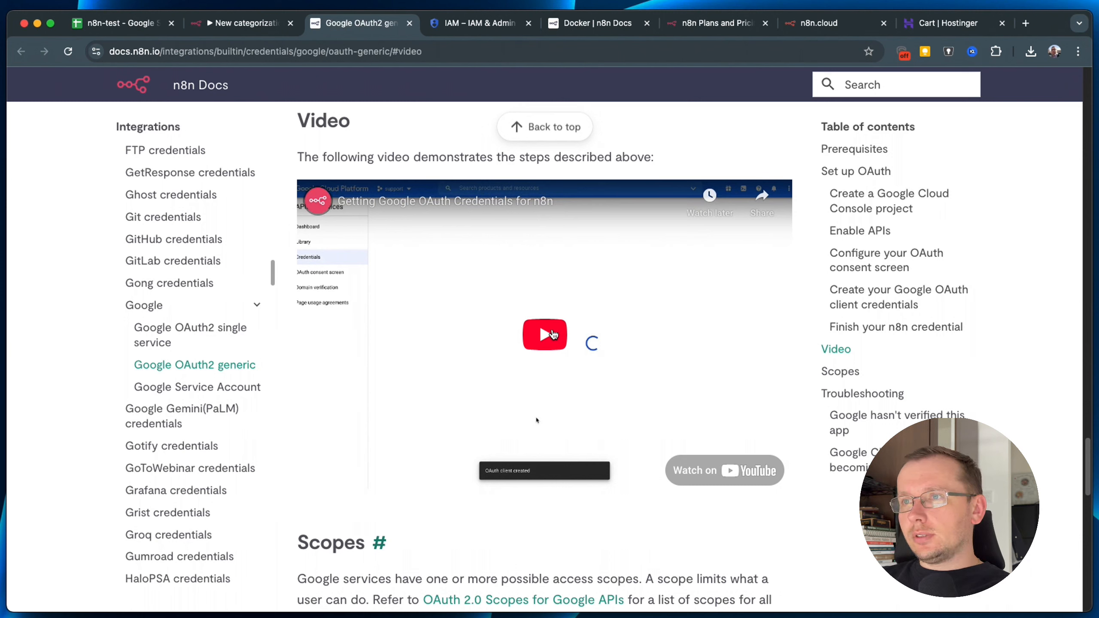
click(554, 336)
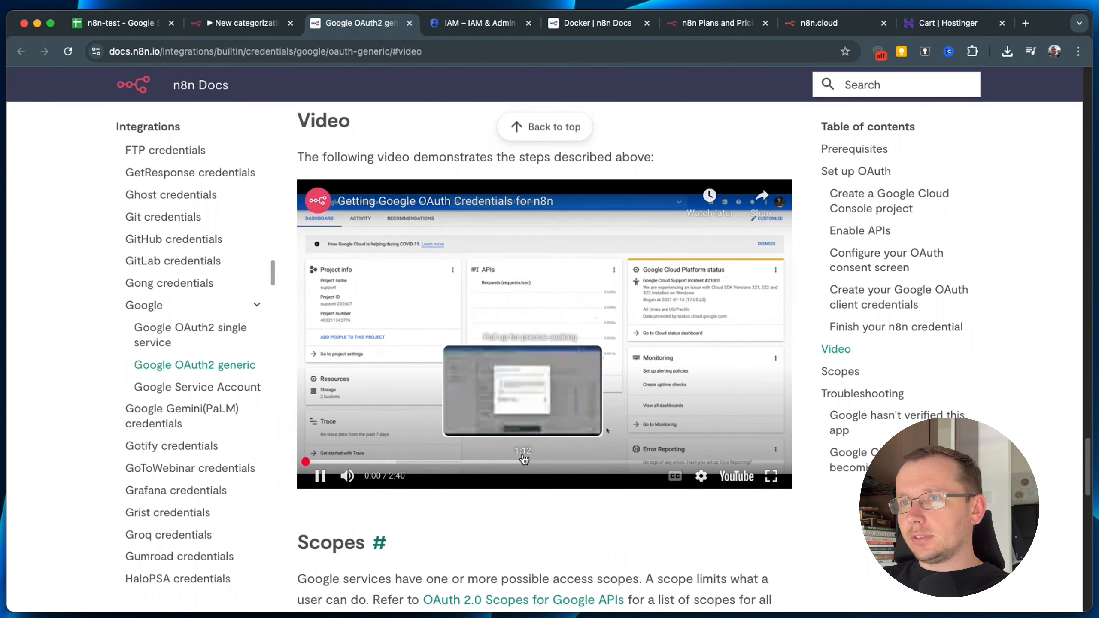
click(368, 462)
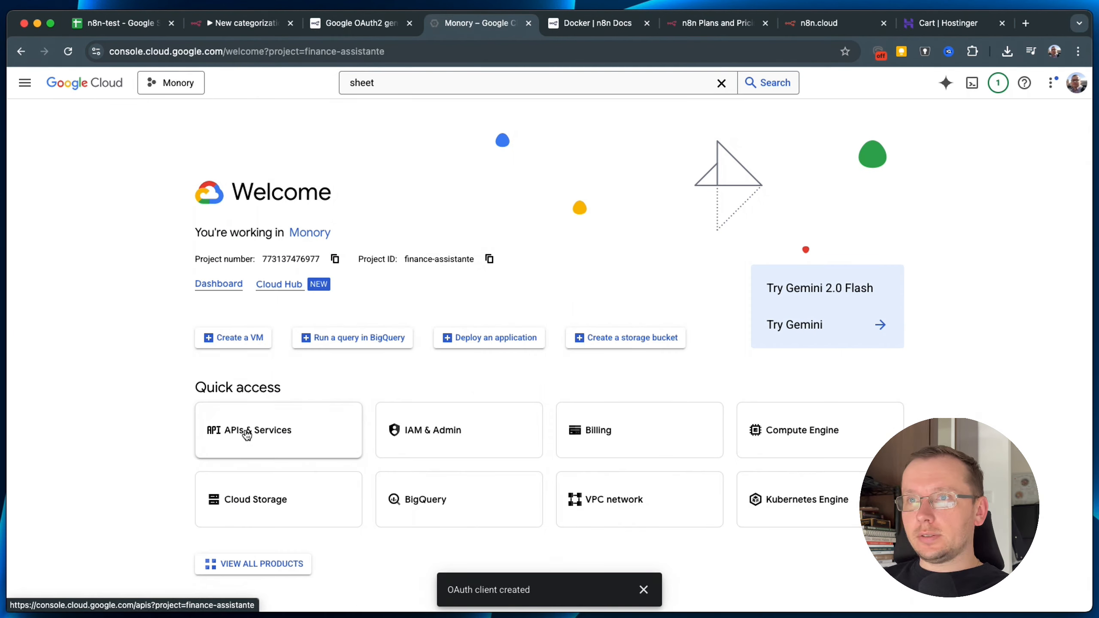
From the project's Credentials page, start a new OAuth client ID of type Web application.
click(245, 431)
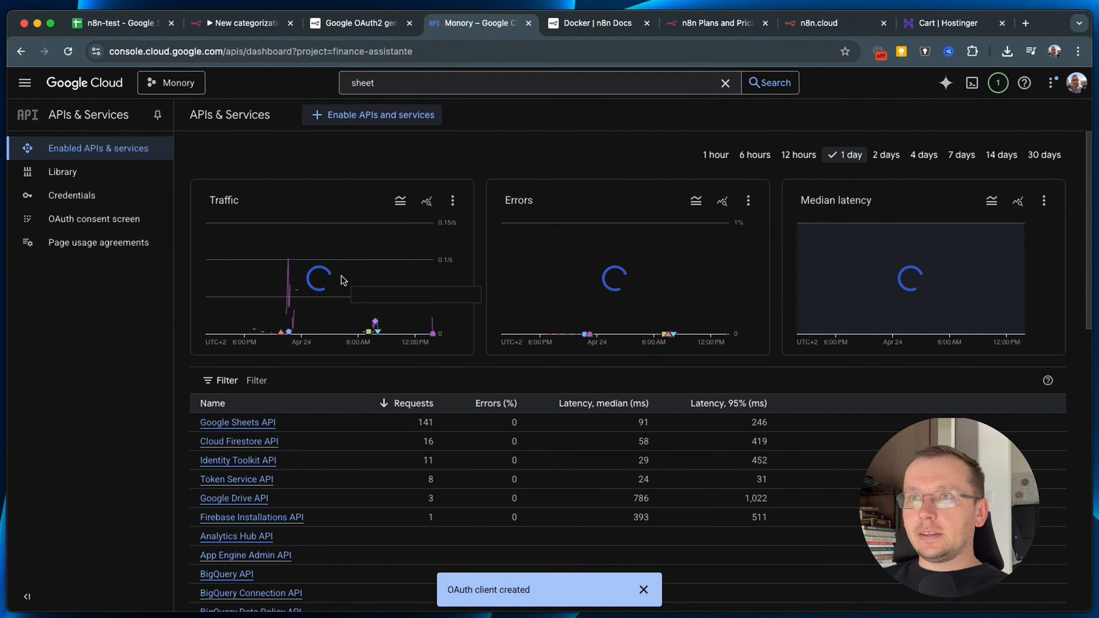
click(74, 195)
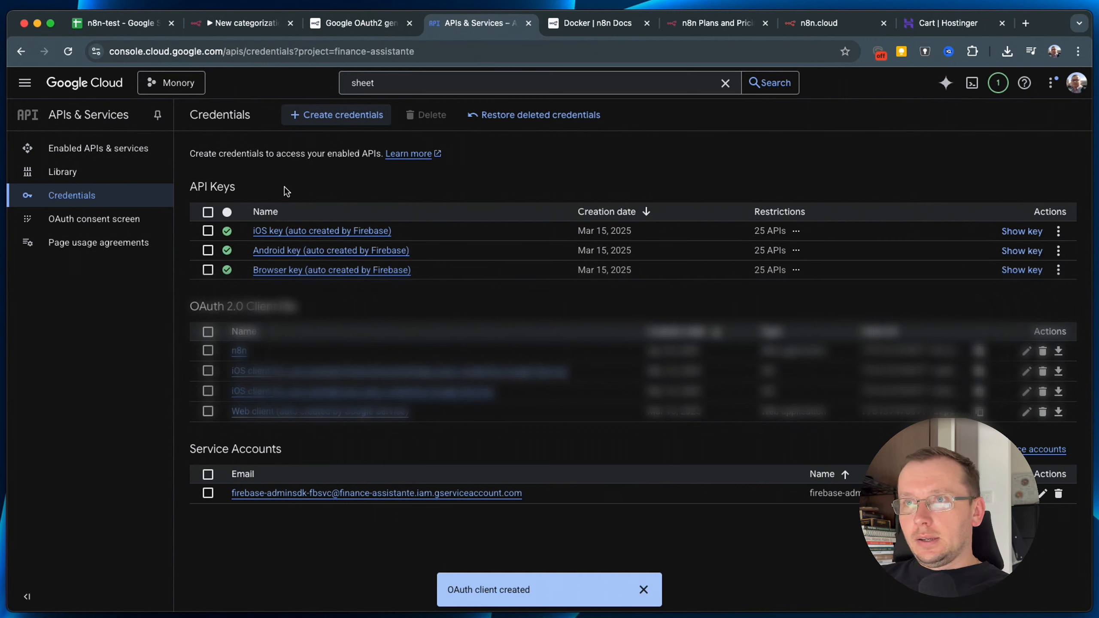
click(339, 123)
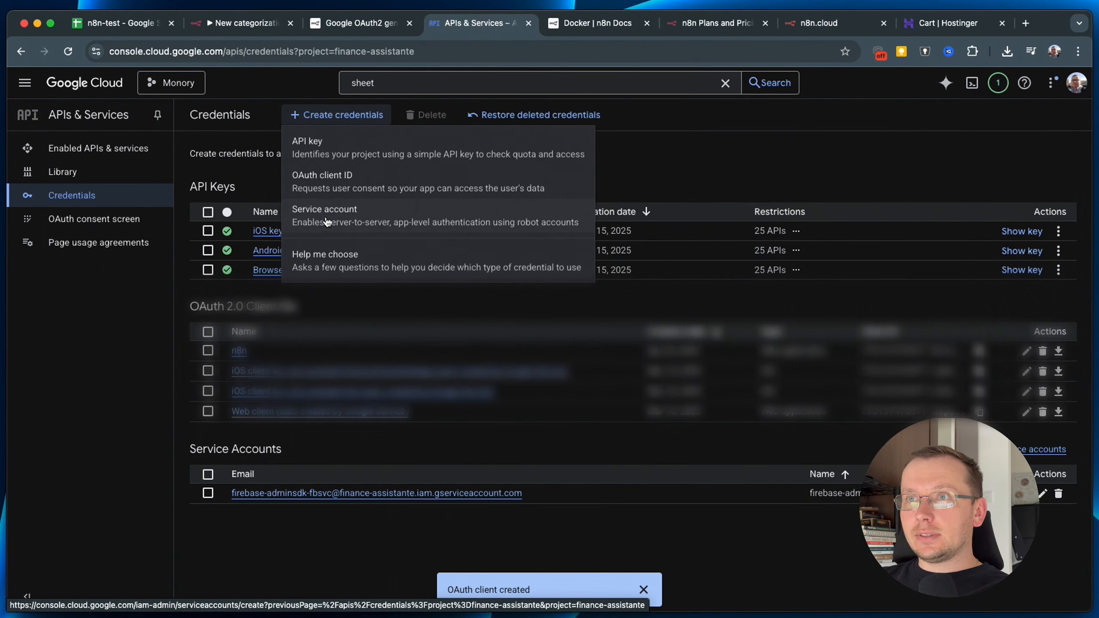
click(361, 185)
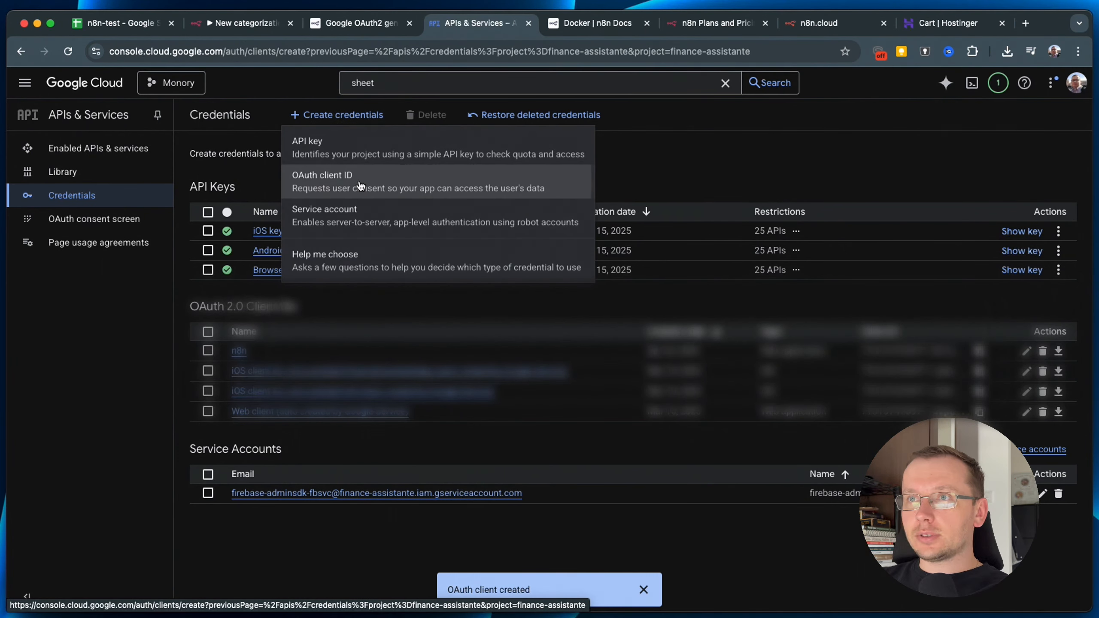
click(270, 233)
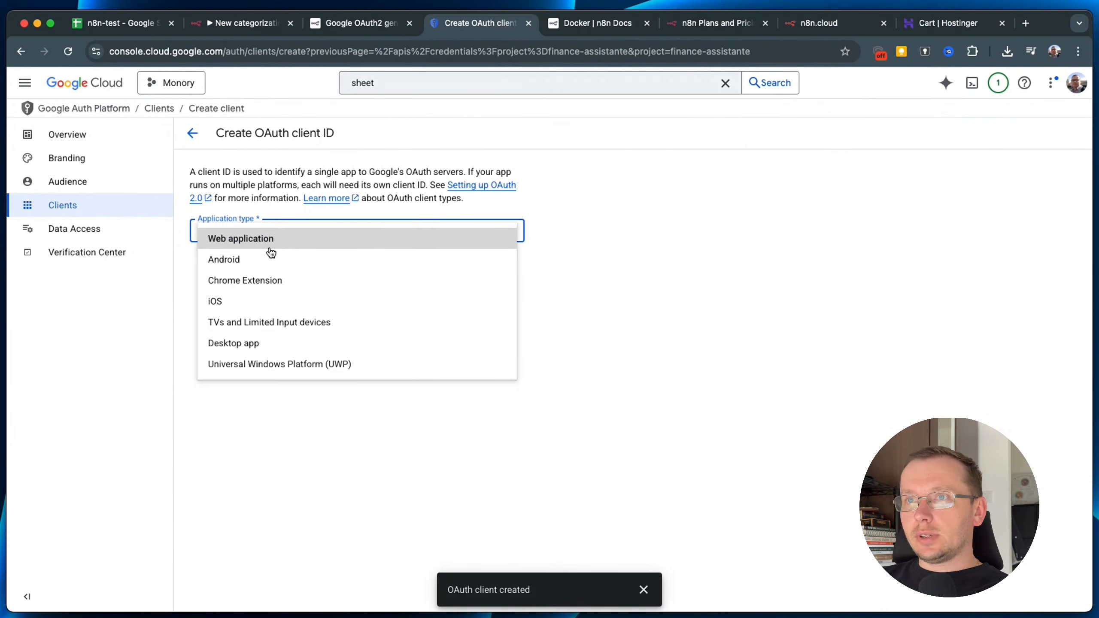
click(271, 237)
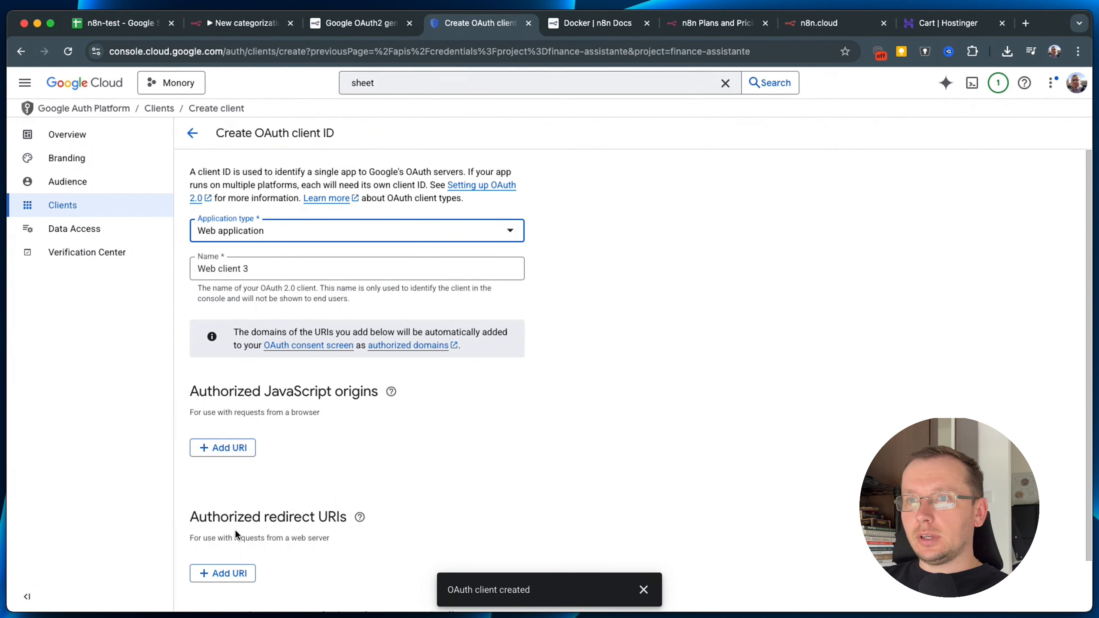
Add the n8n callback URL as an authorized redirect URI, create the client, and return to n8n.
drag(191, 514, 374, 526)
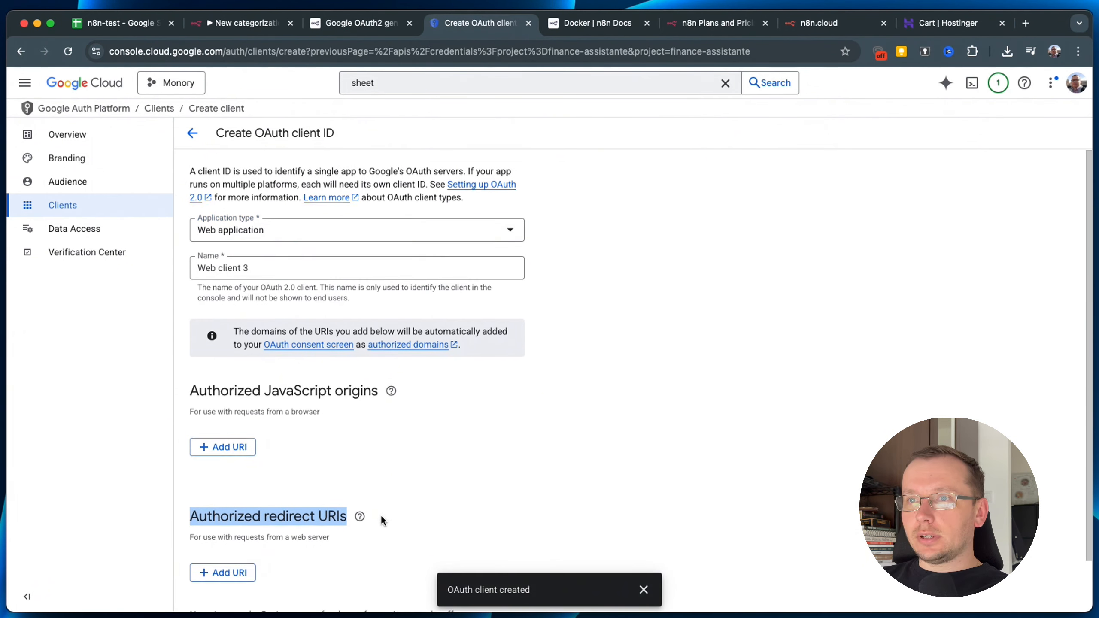
scroll(381, 521, down, 1)
click(237, 555)
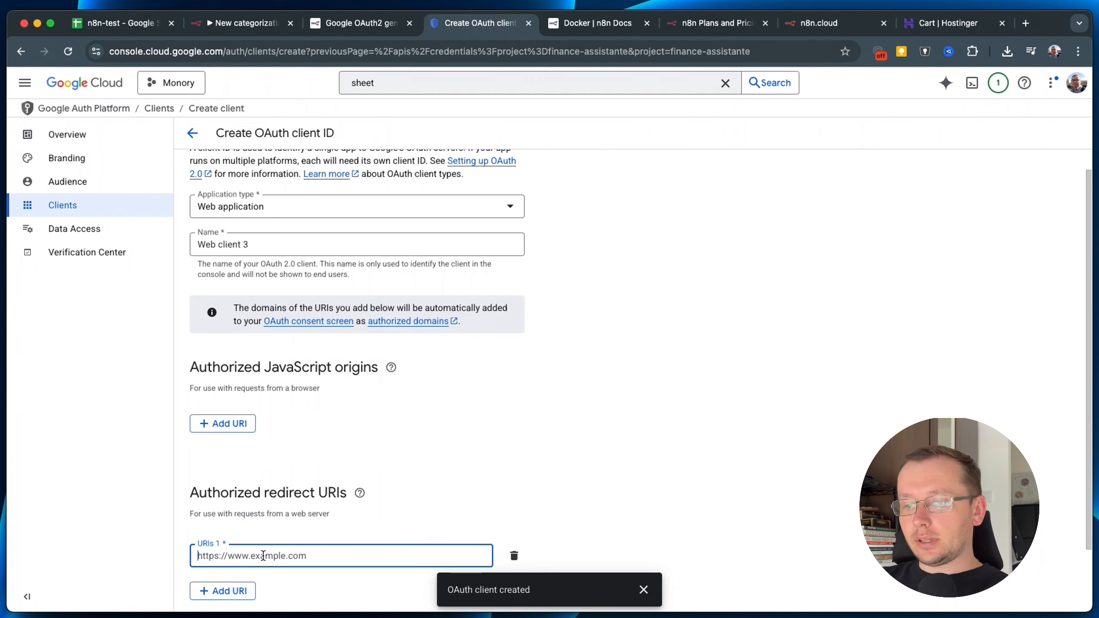
key(super+v)
scroll(407, 550, down, 2)
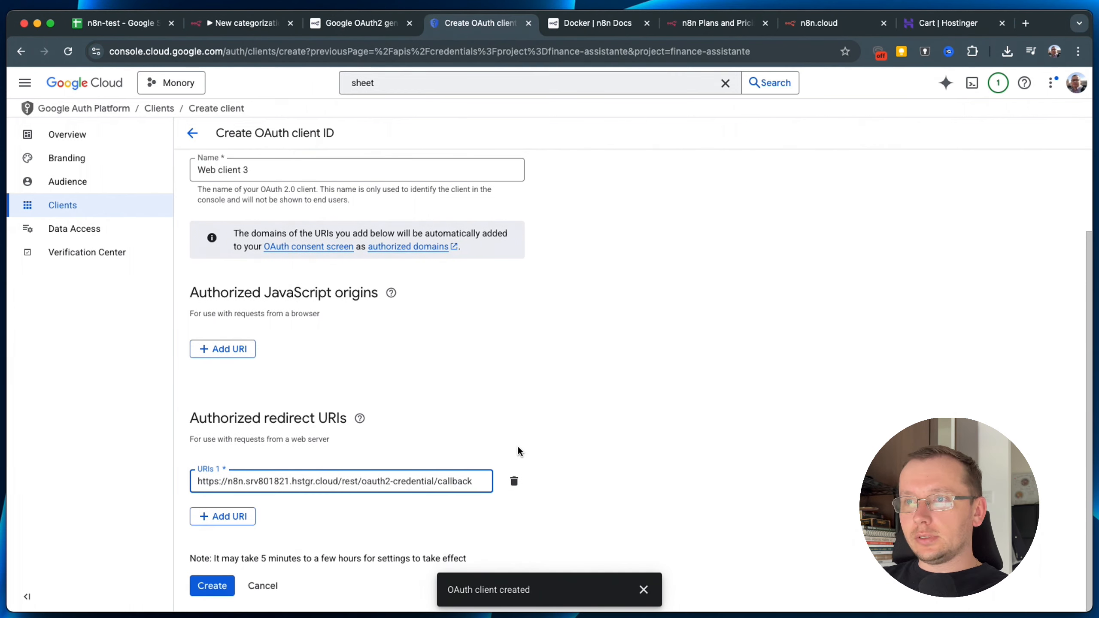
click(245, 22)
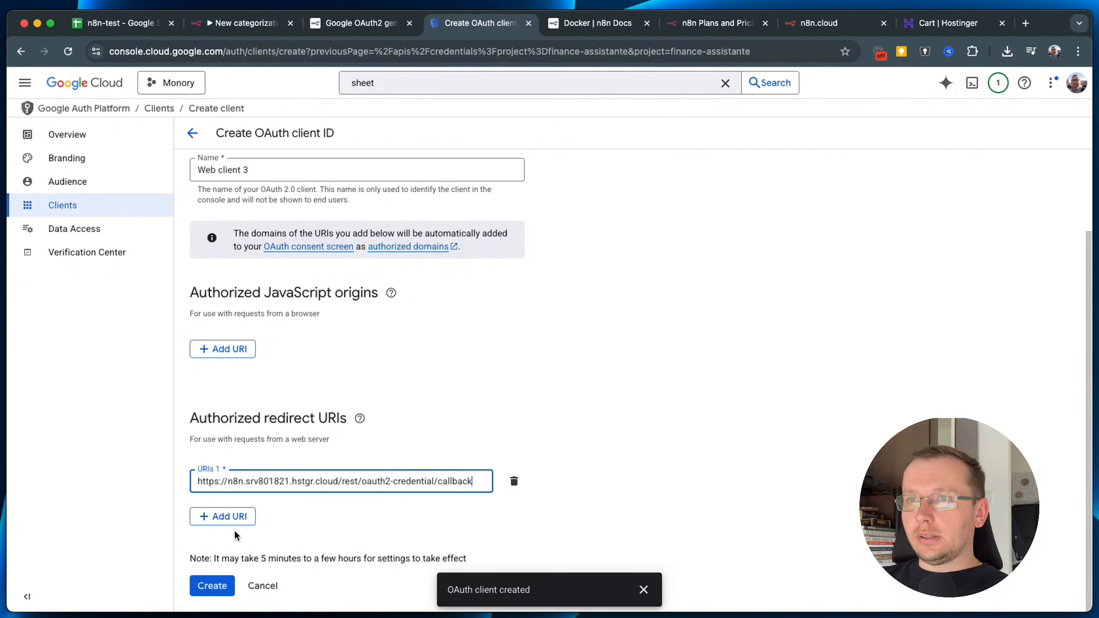
click(210, 586)
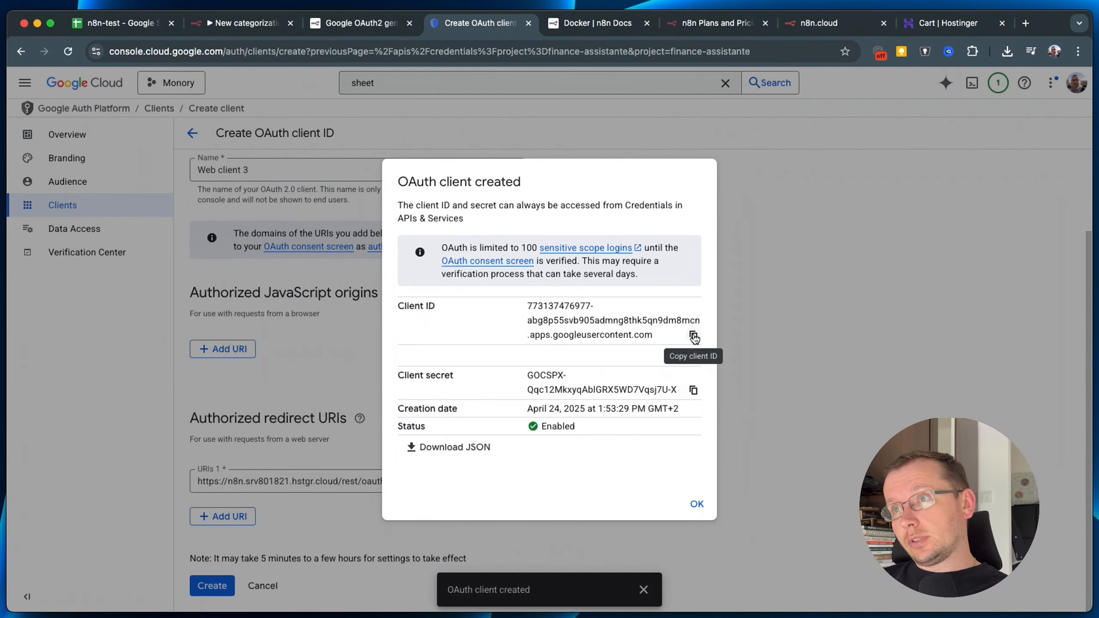
click(242, 22)
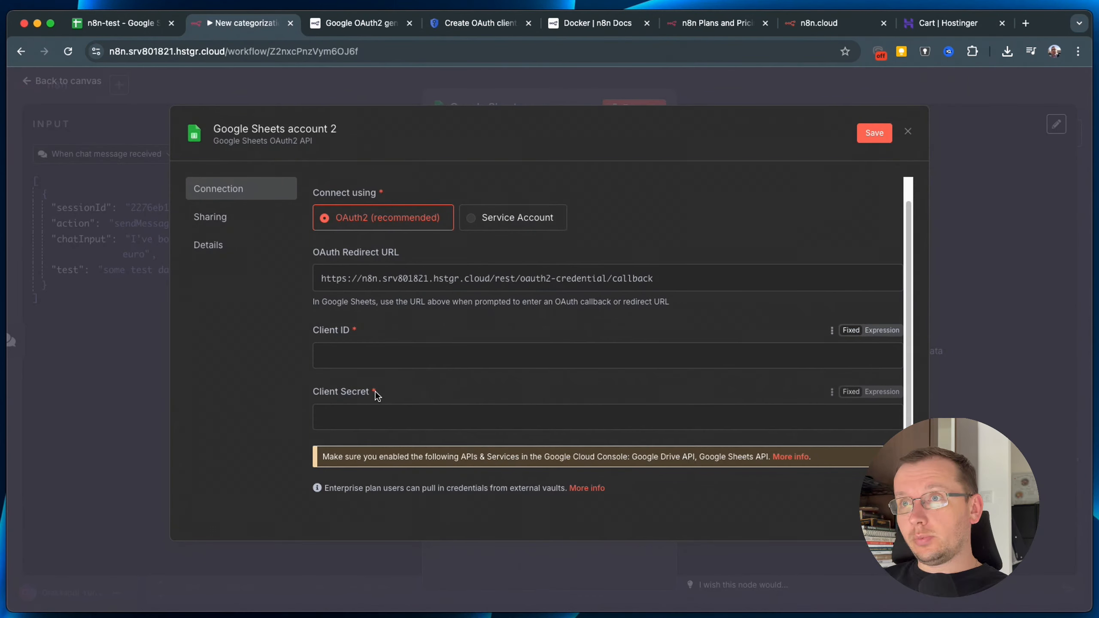
Paste the copied OAuth client ID into the credential's Client ID field.
click(367, 356)
right_click(367, 359)
click(404, 456)
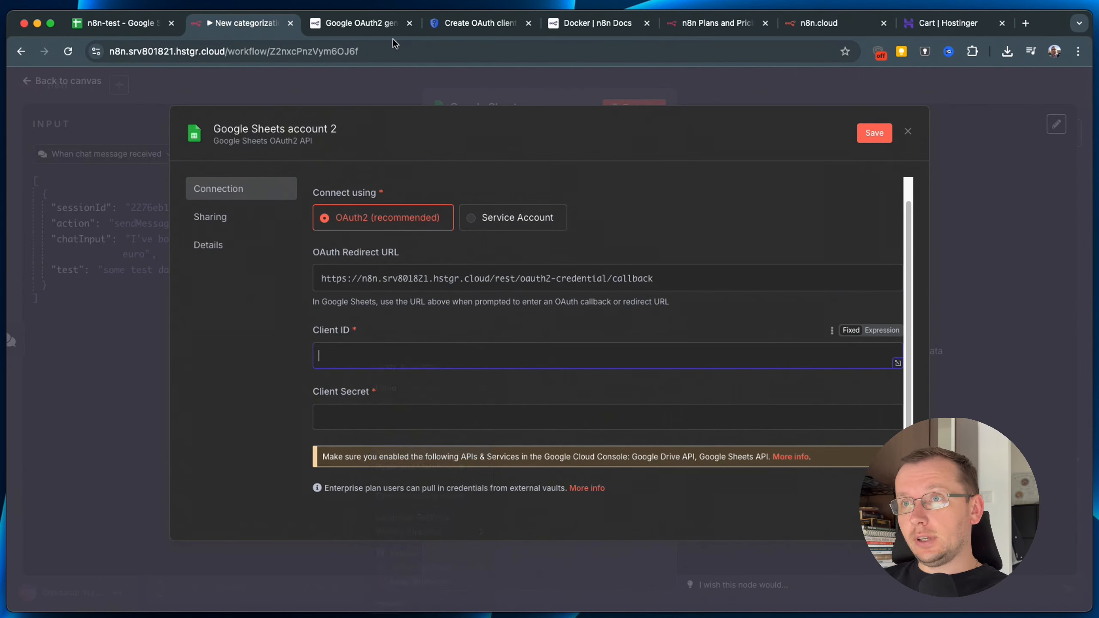
Copy the client secret from the new OAuth client and paste it into Client Secret.
click(363, 24)
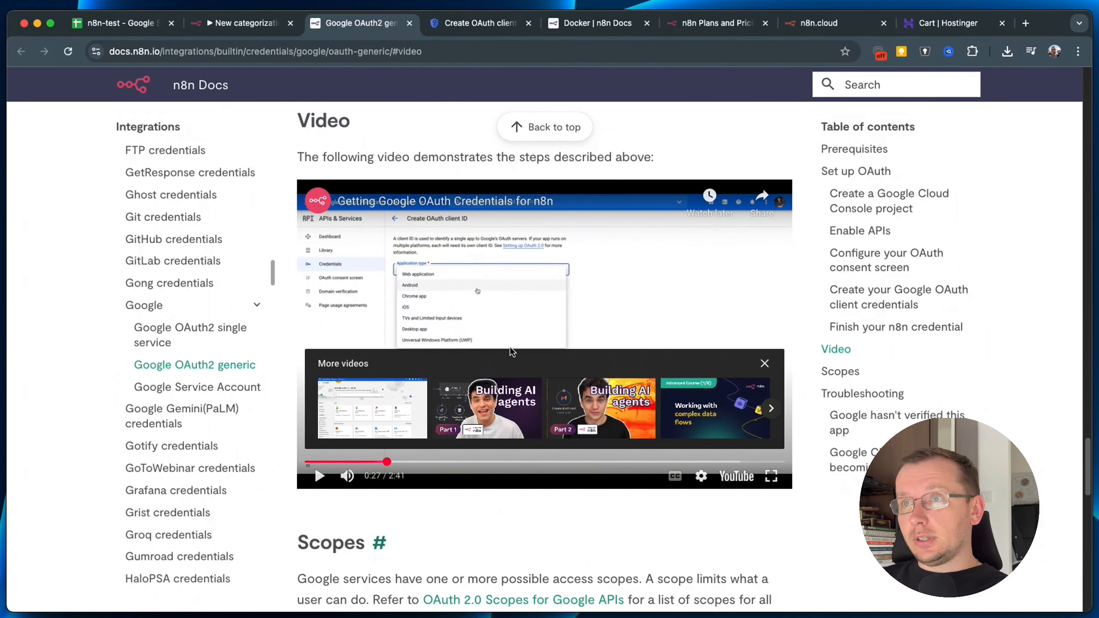
click(474, 24)
click(693, 391)
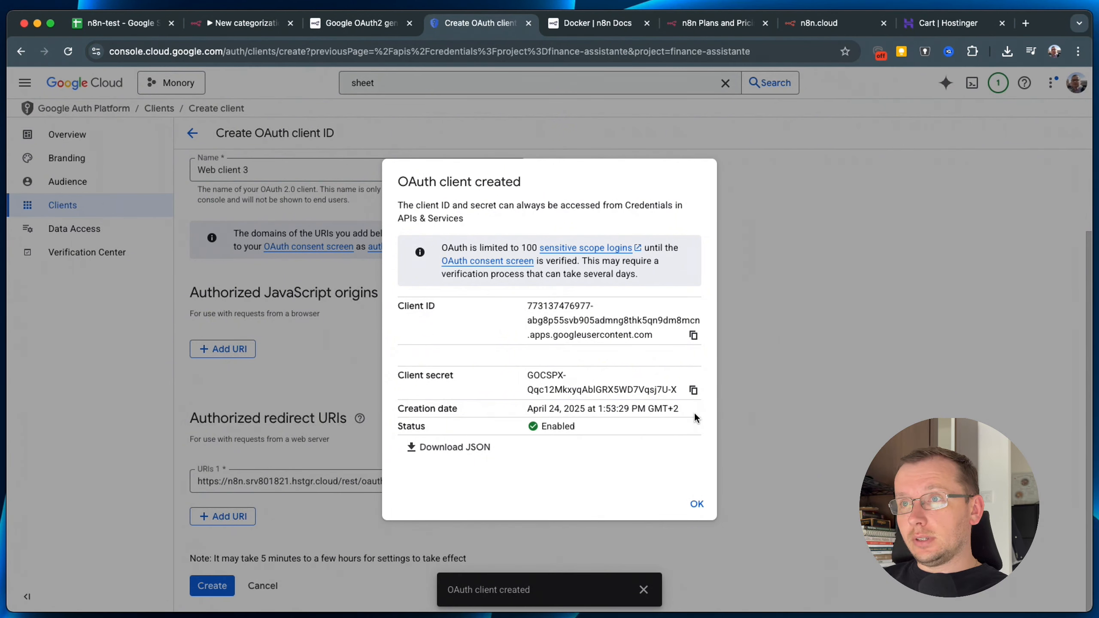
click(693, 390)
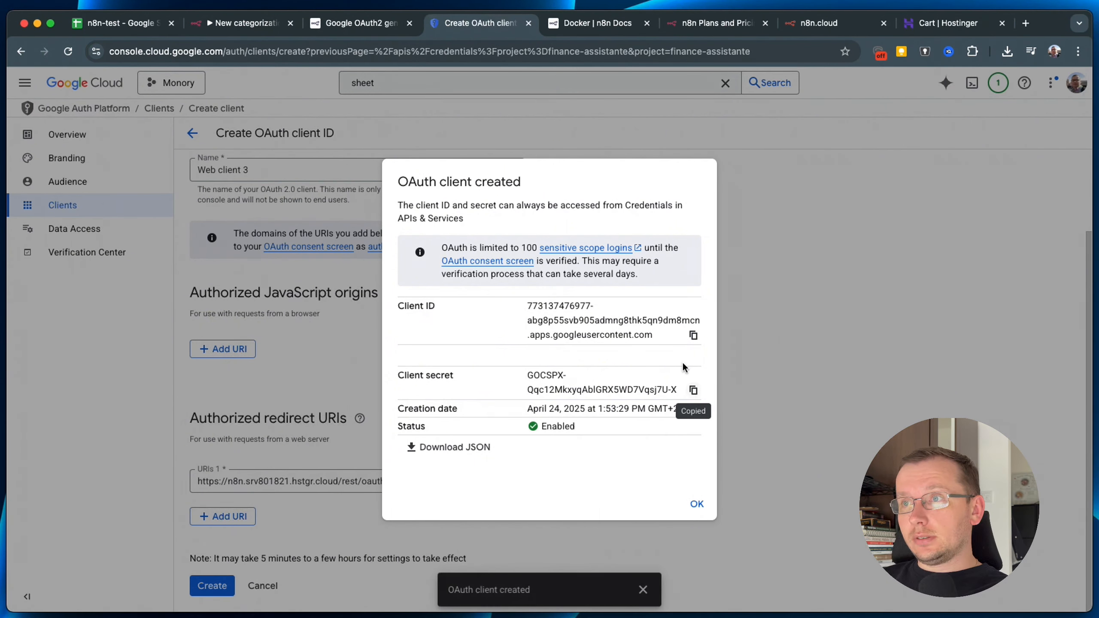
click(243, 22)
right_click(342, 424)
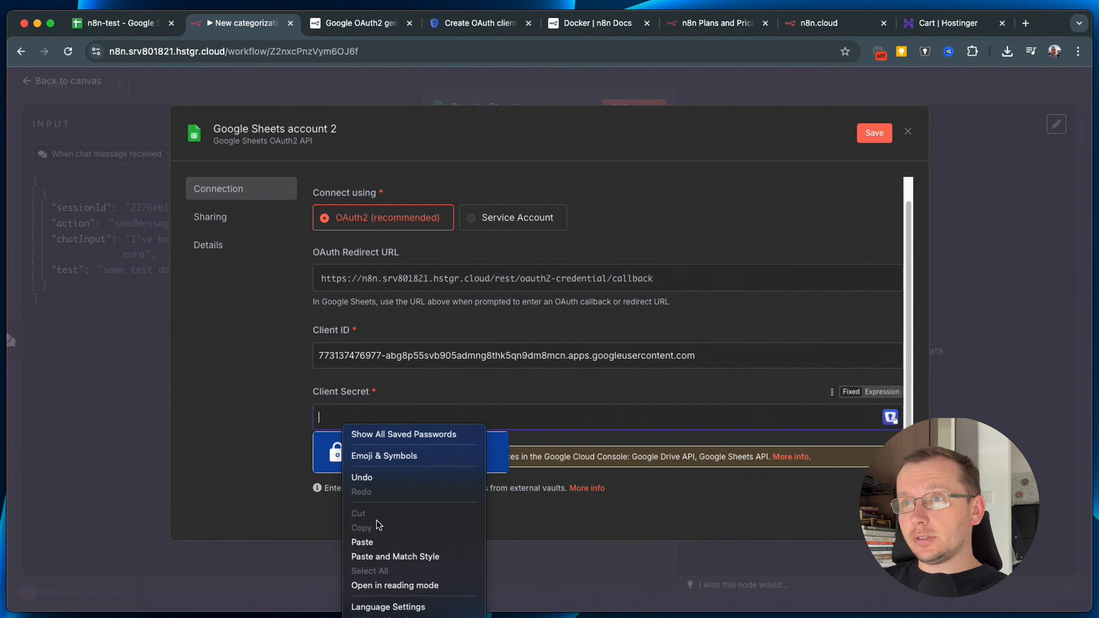
click(374, 540)
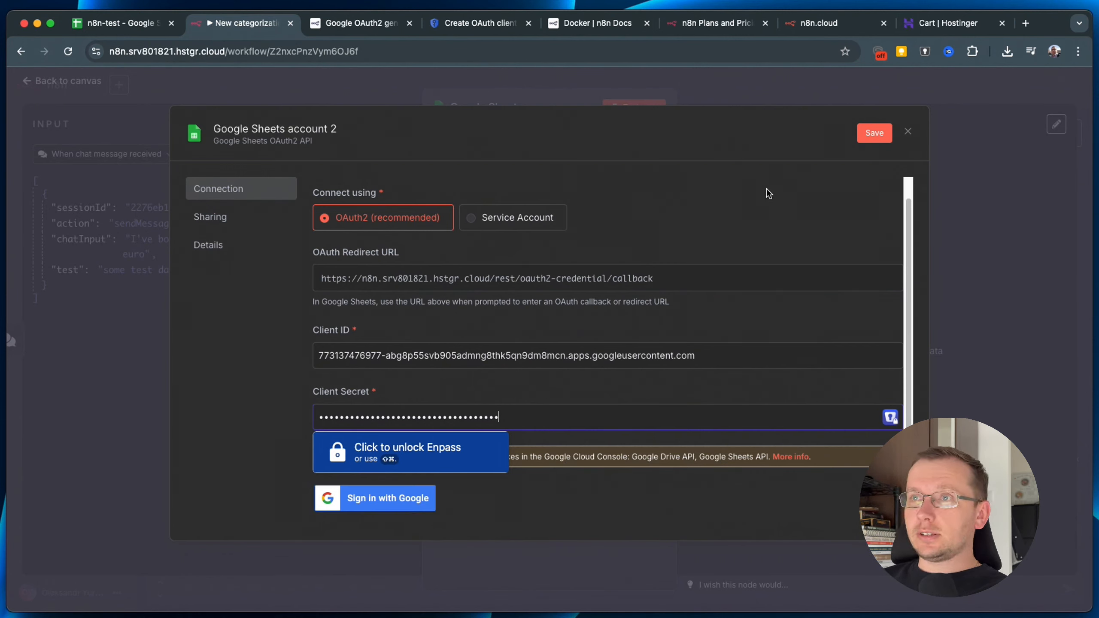
Close the credential dialog, backing out of the first close prompt before retrying.
click(910, 132)
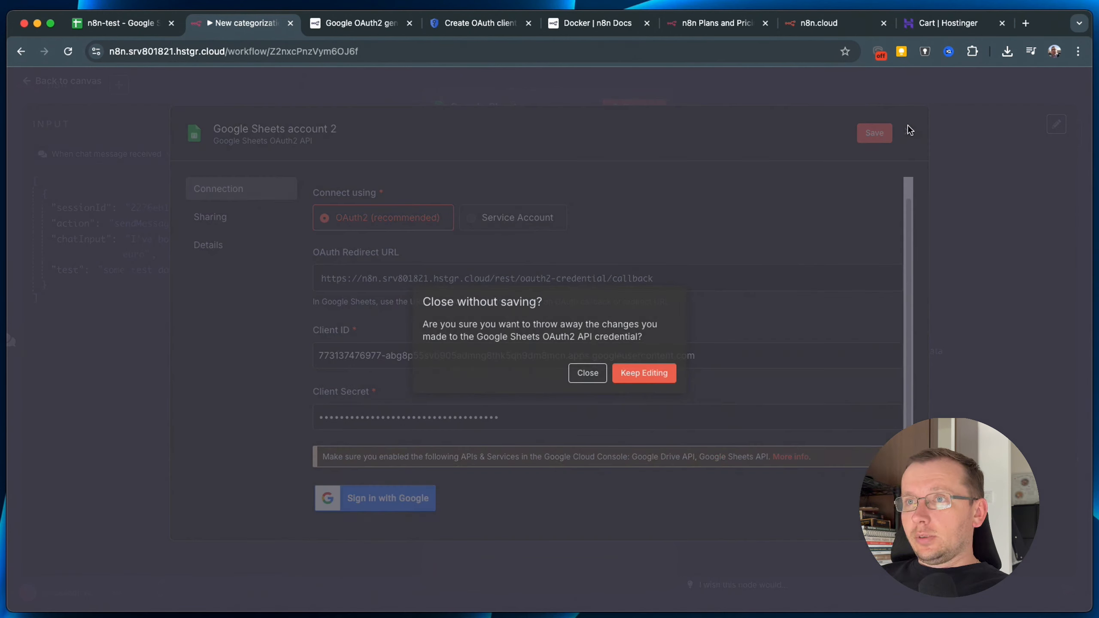
click(649, 370)
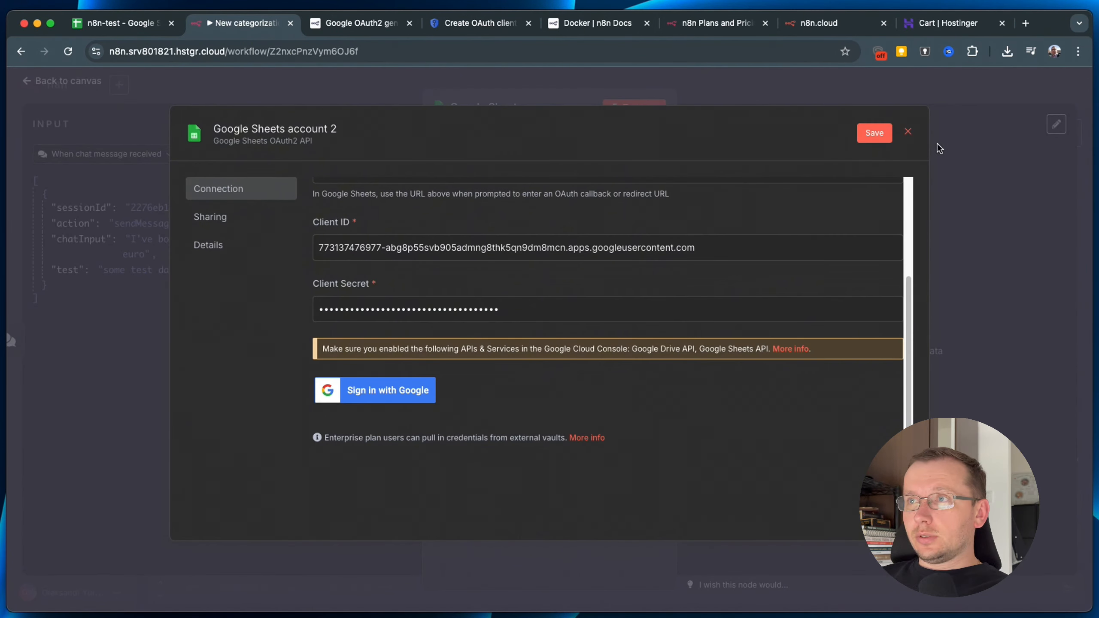
click(908, 132)
Discard the unsaved credential and select the existing Google Sheets account credential.
click(585, 373)
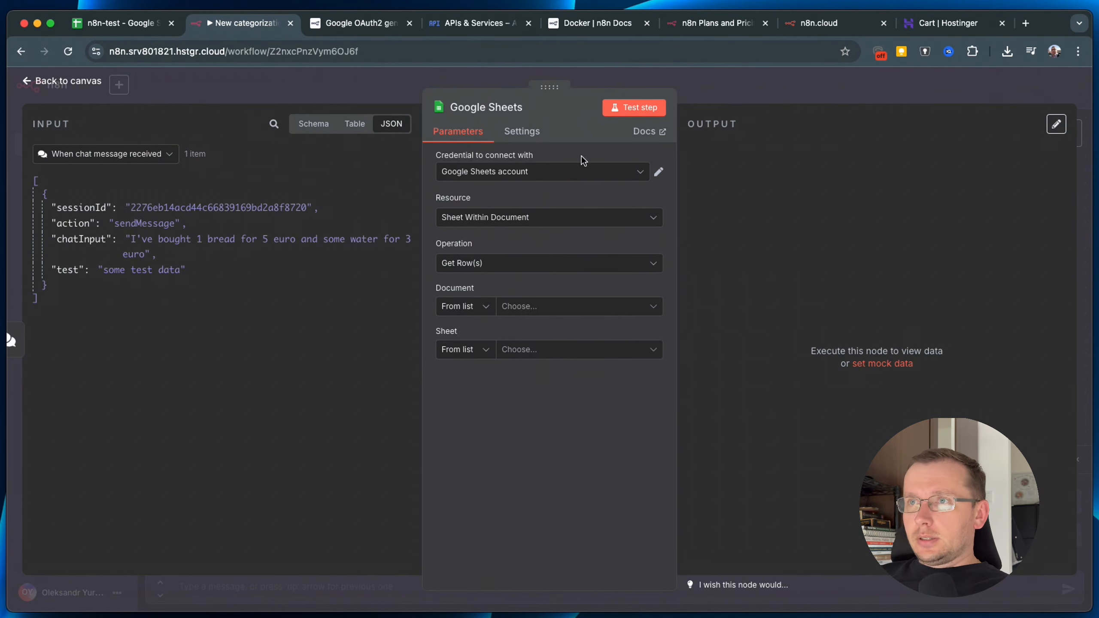
click(500, 171)
click(510, 205)
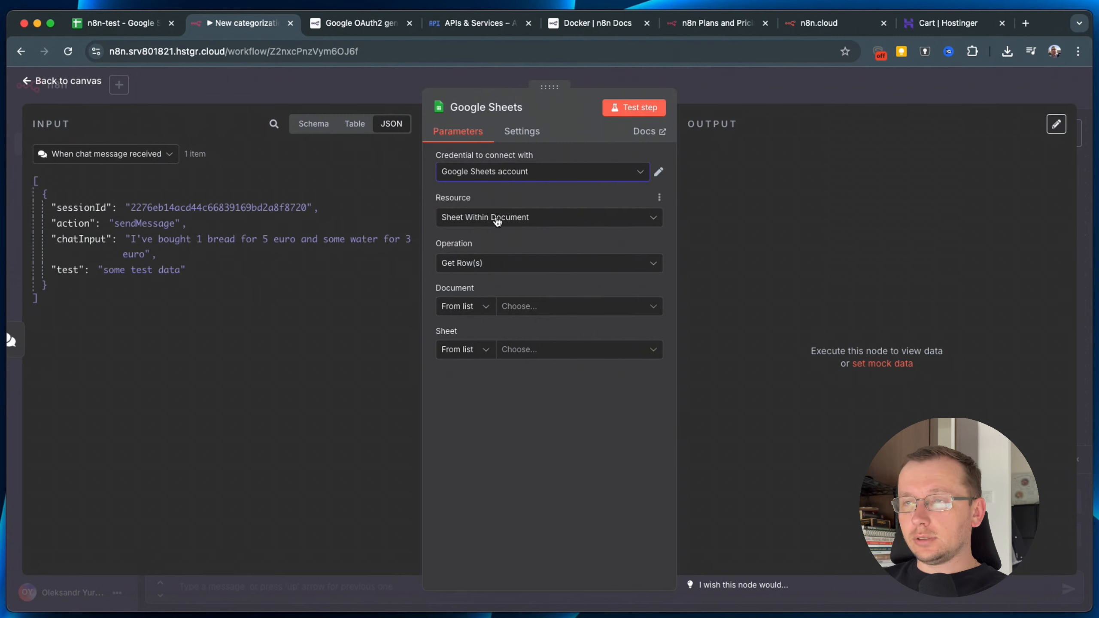
Set Resource Sheet Within Document, Operation Get Row(s), Document n8n-test, Sheet Categories.
click(487, 219)
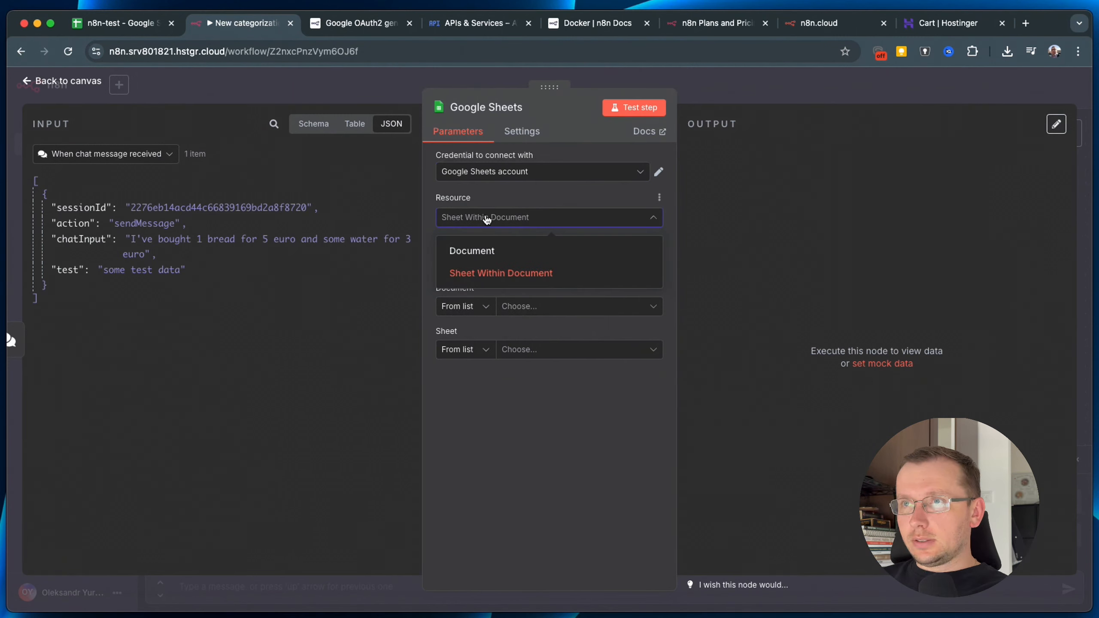
click(487, 218)
click(483, 265)
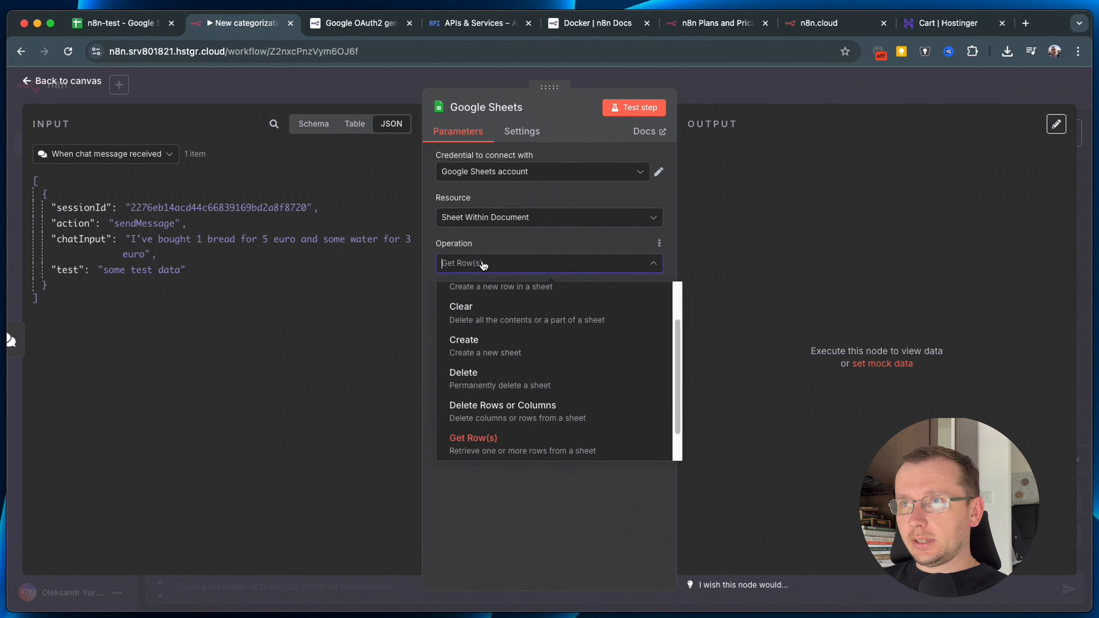
click(486, 450)
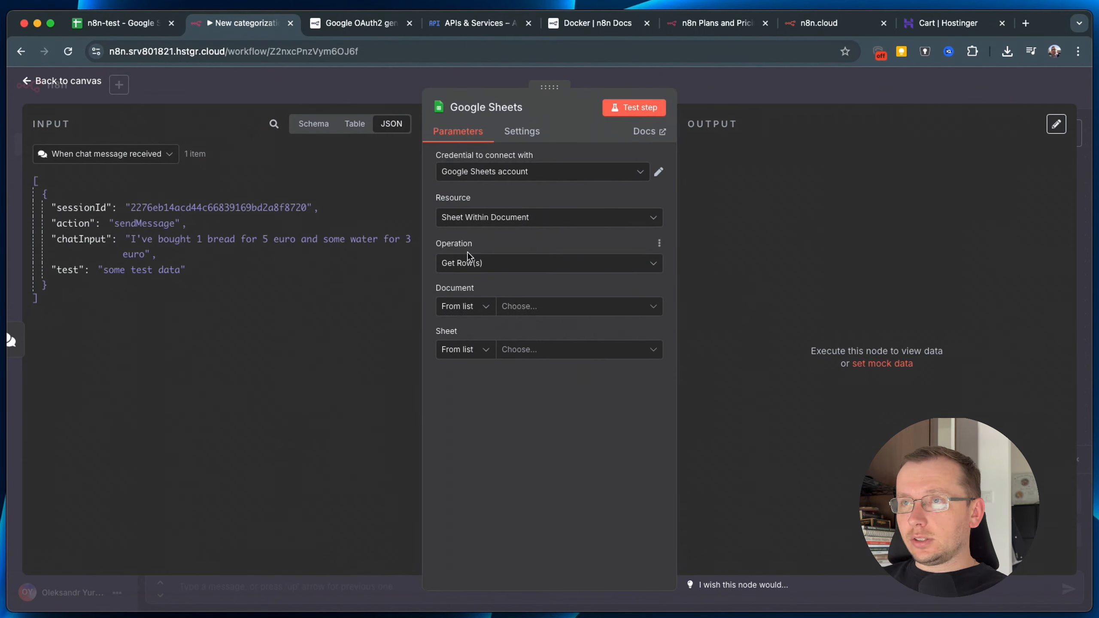
click(495, 264)
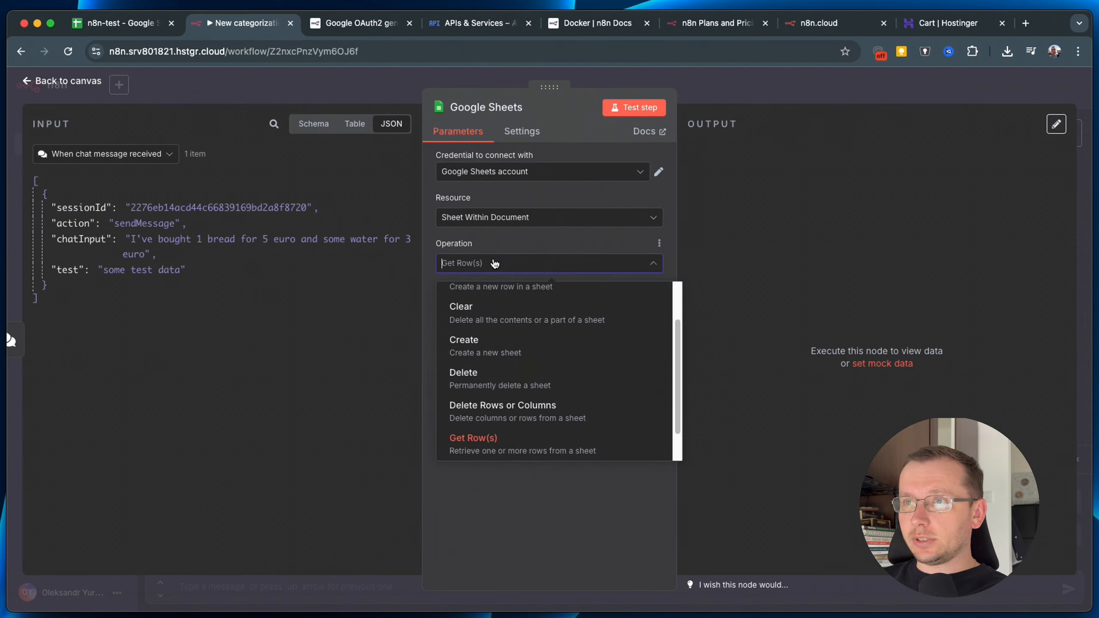
click(502, 242)
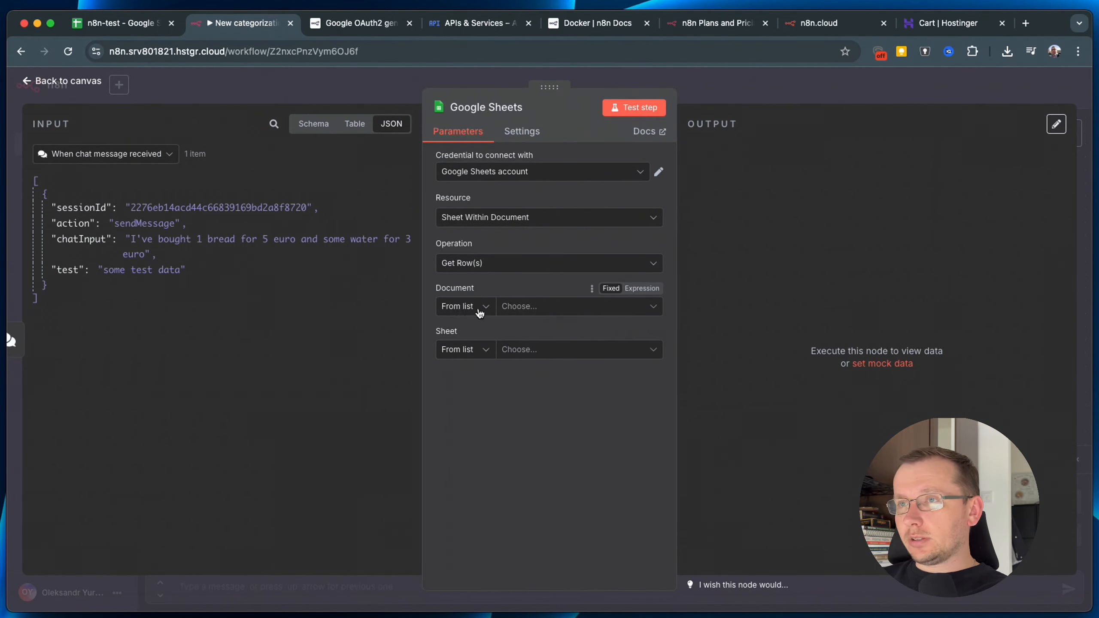
click(564, 312)
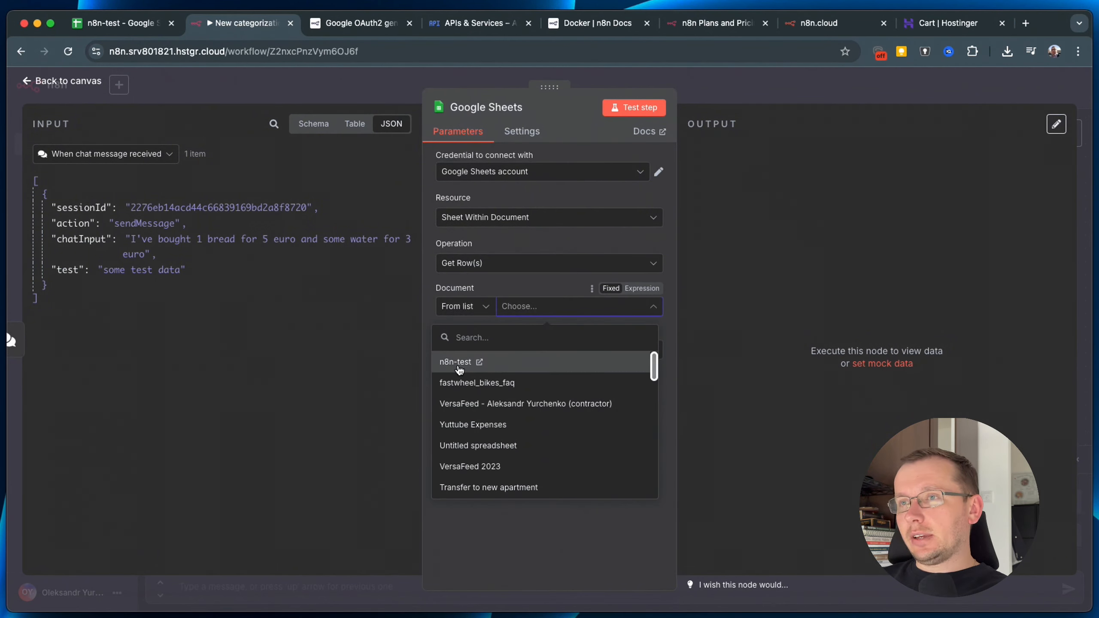
click(455, 362)
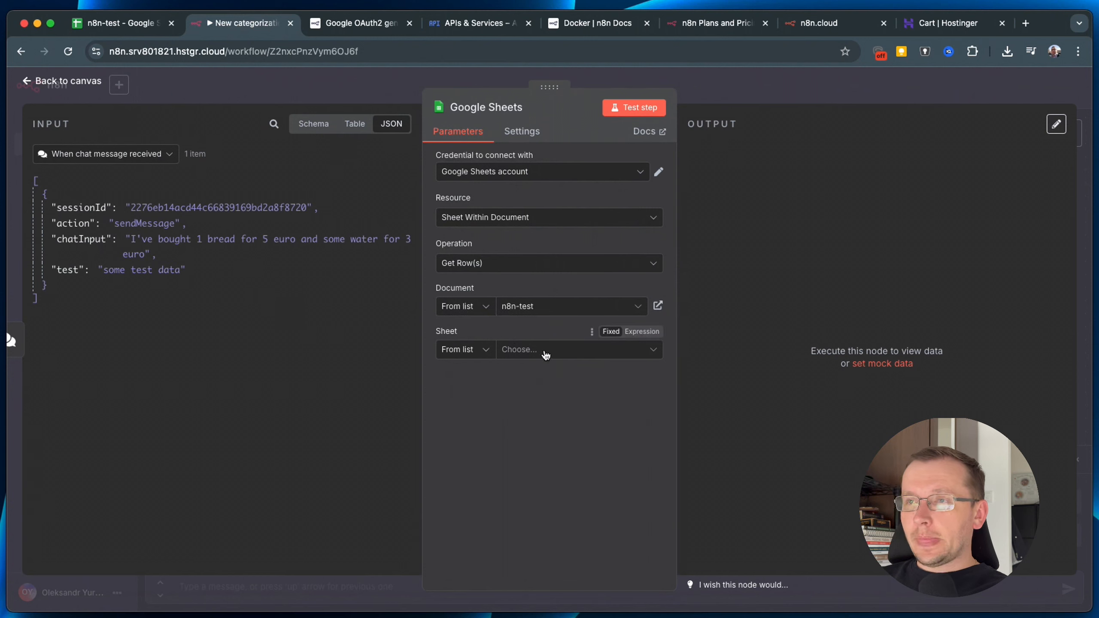
click(504, 355)
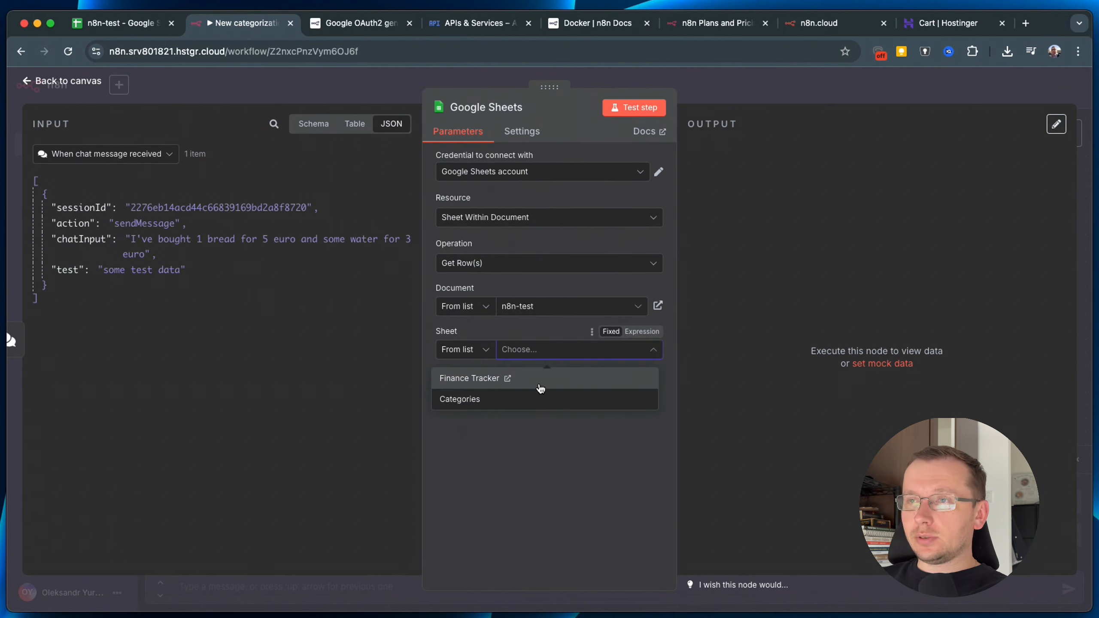
click(484, 405)
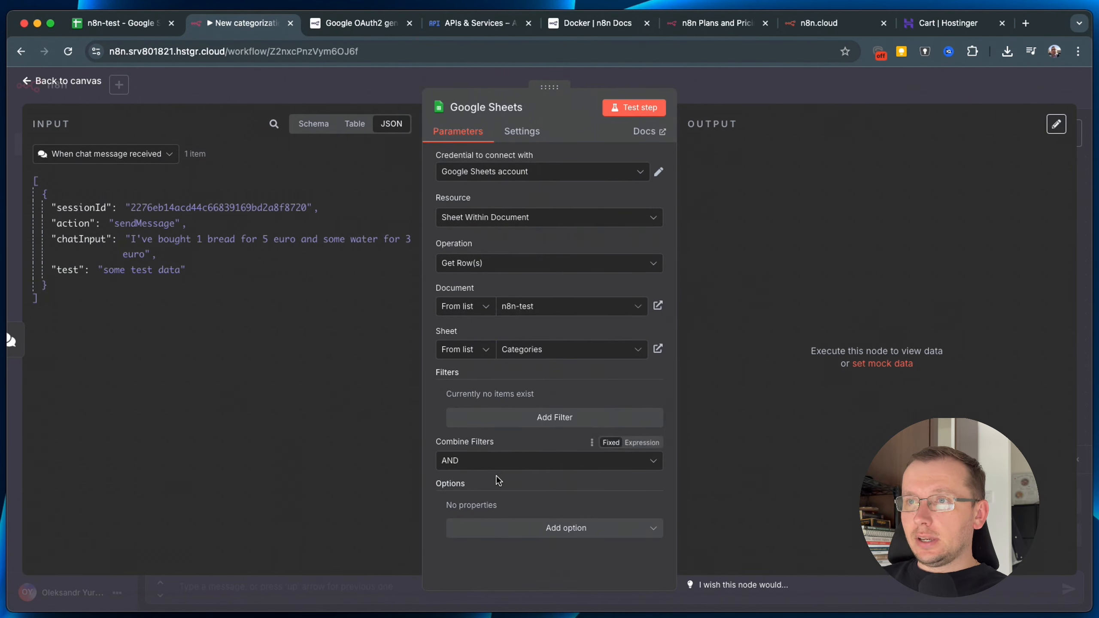
click(521, 350)
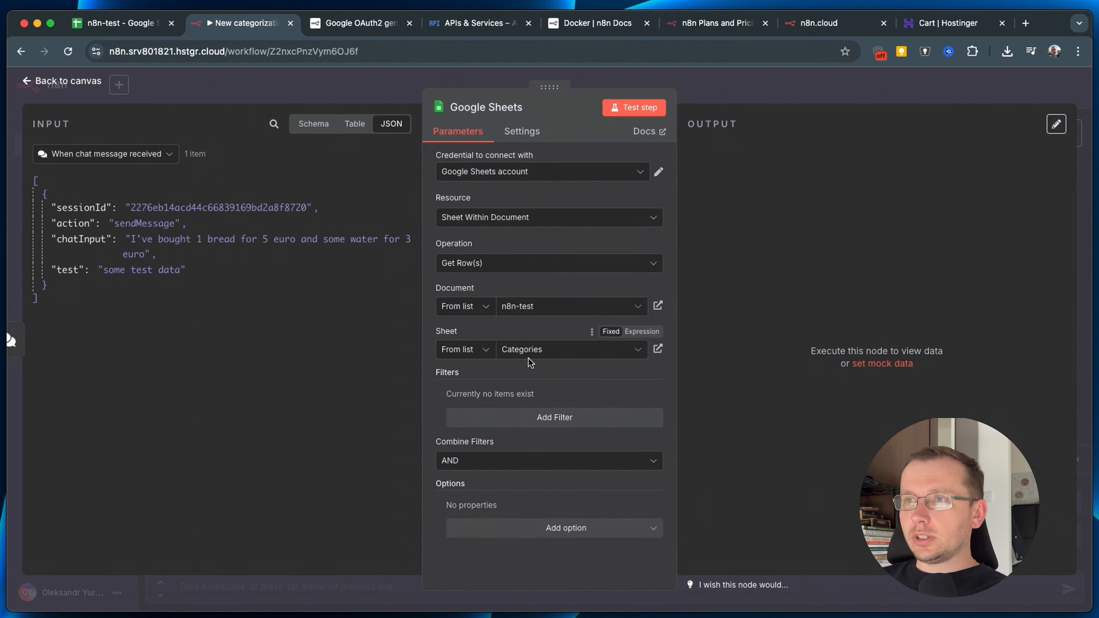
Test the node to fetch the five category rows, then open the n8n-test spreadsheet.
click(641, 110)
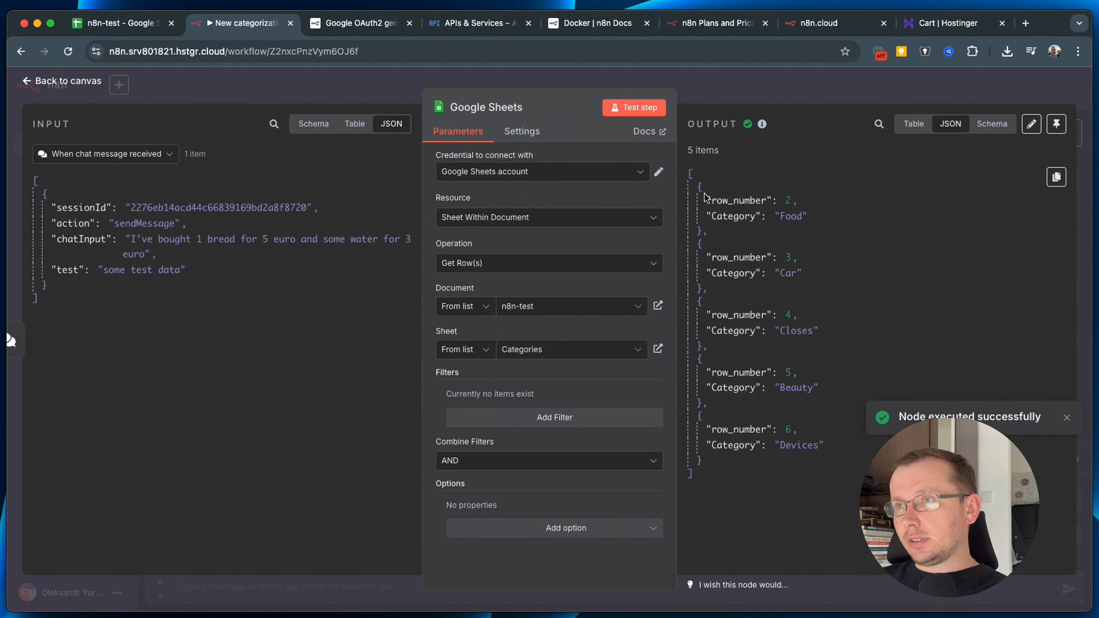
drag(695, 178, 803, 474)
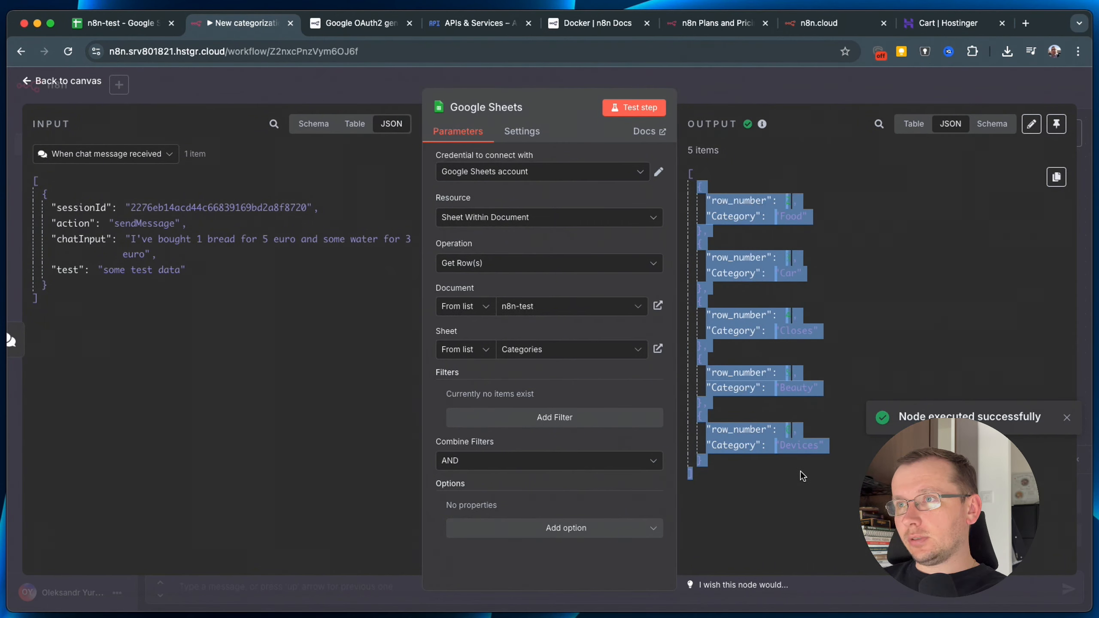
click(1056, 176)
click(117, 22)
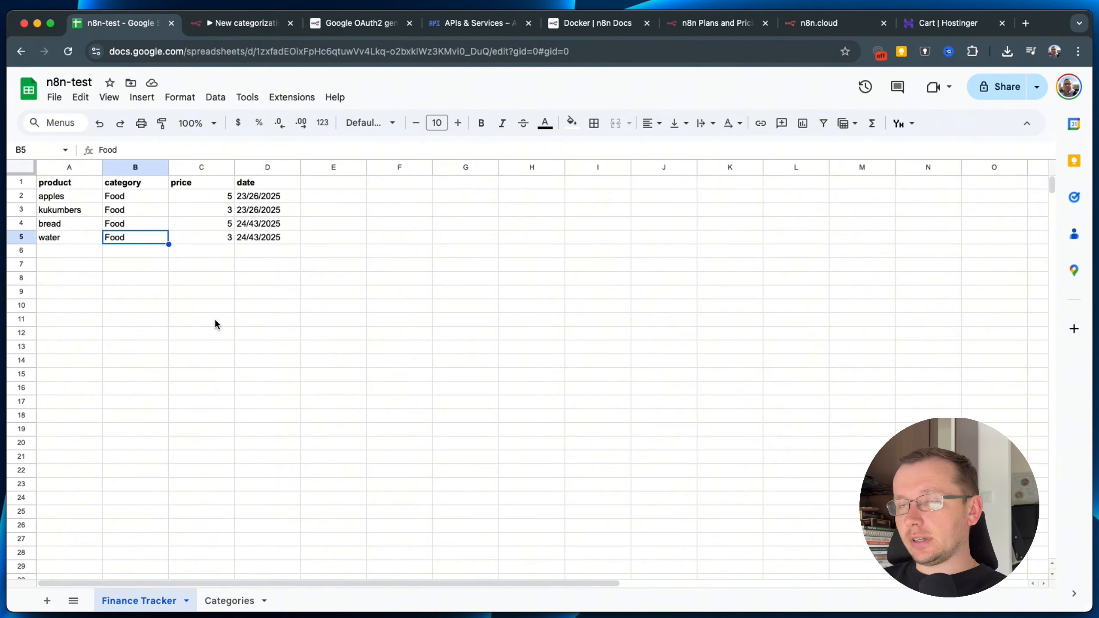
On the Categories sheet, type Sport into cell A7 below Devices.
click(230, 601)
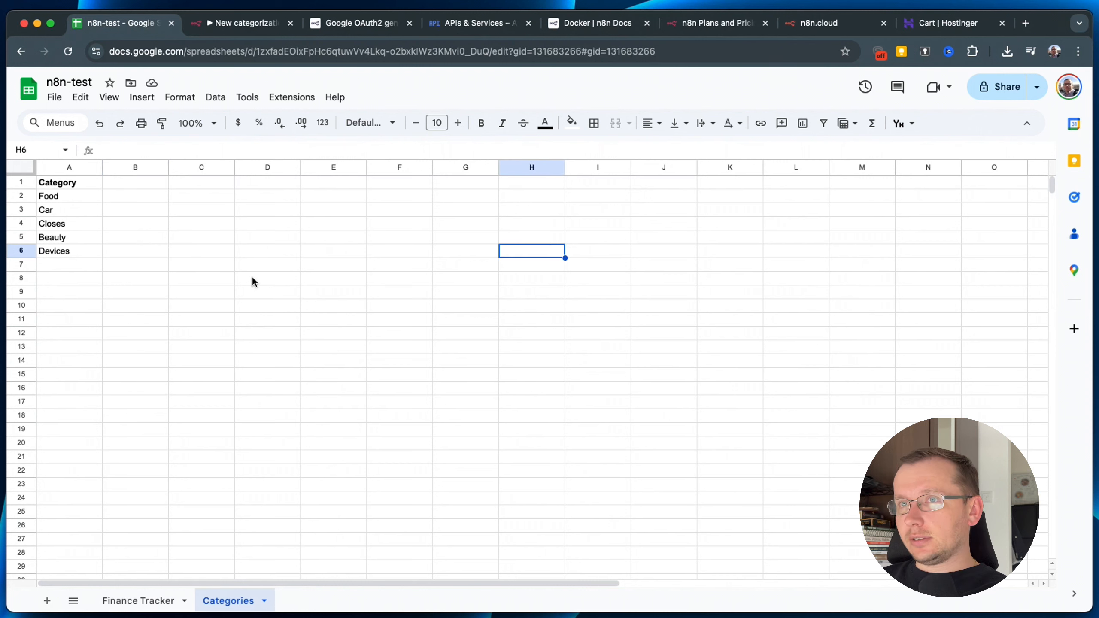
click(78, 266)
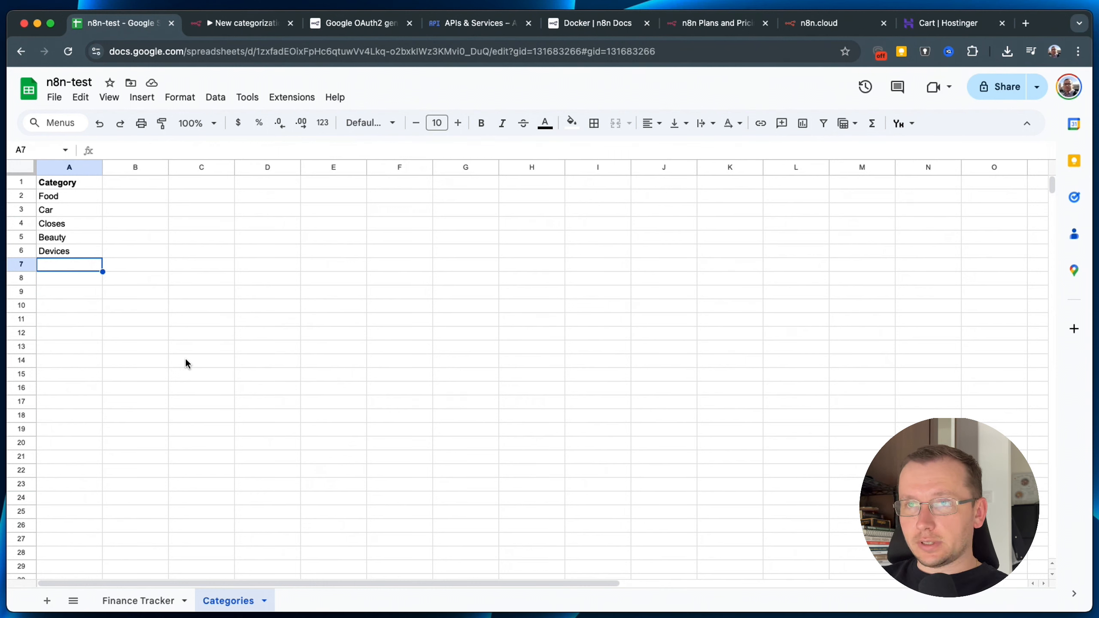
text(Sport)
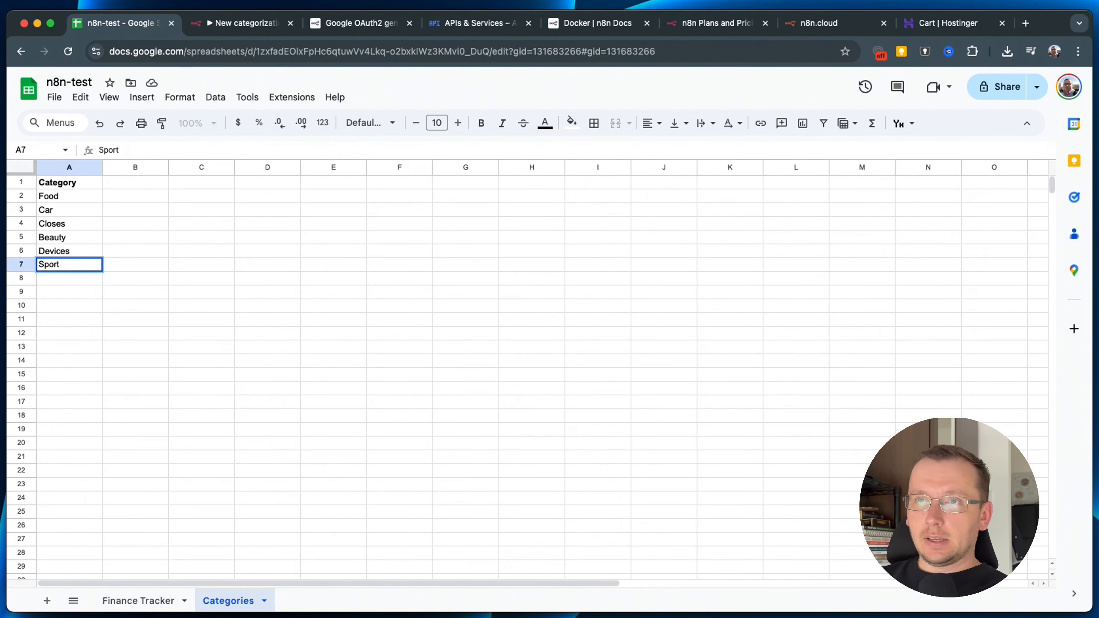
Rerun the Google Sheets node so its output includes the new Sport category.
click(231, 23)
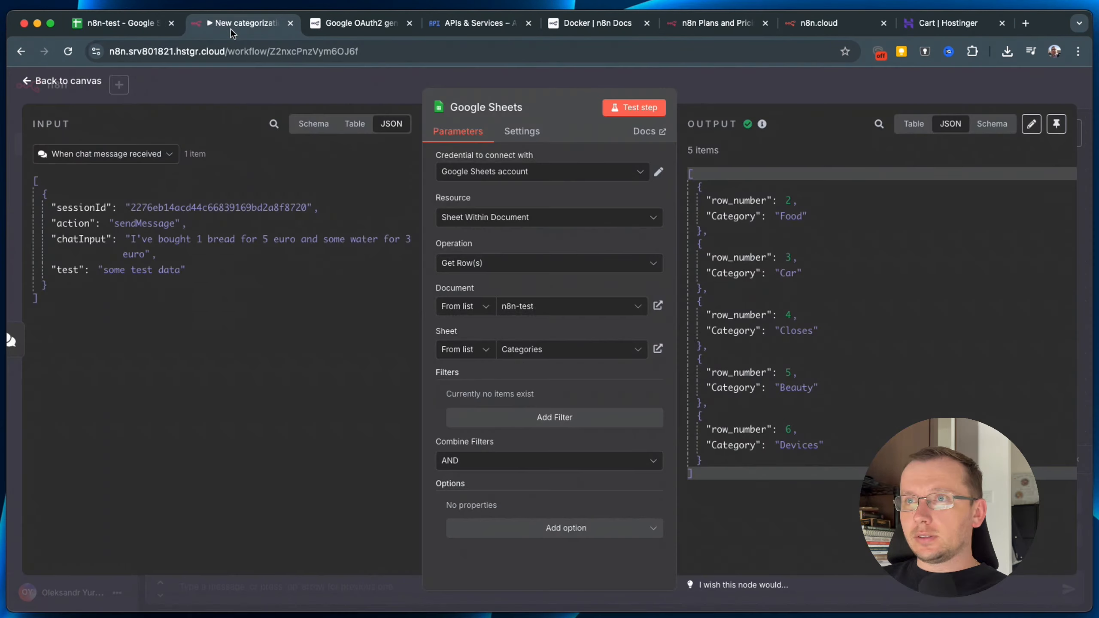
click(630, 108)
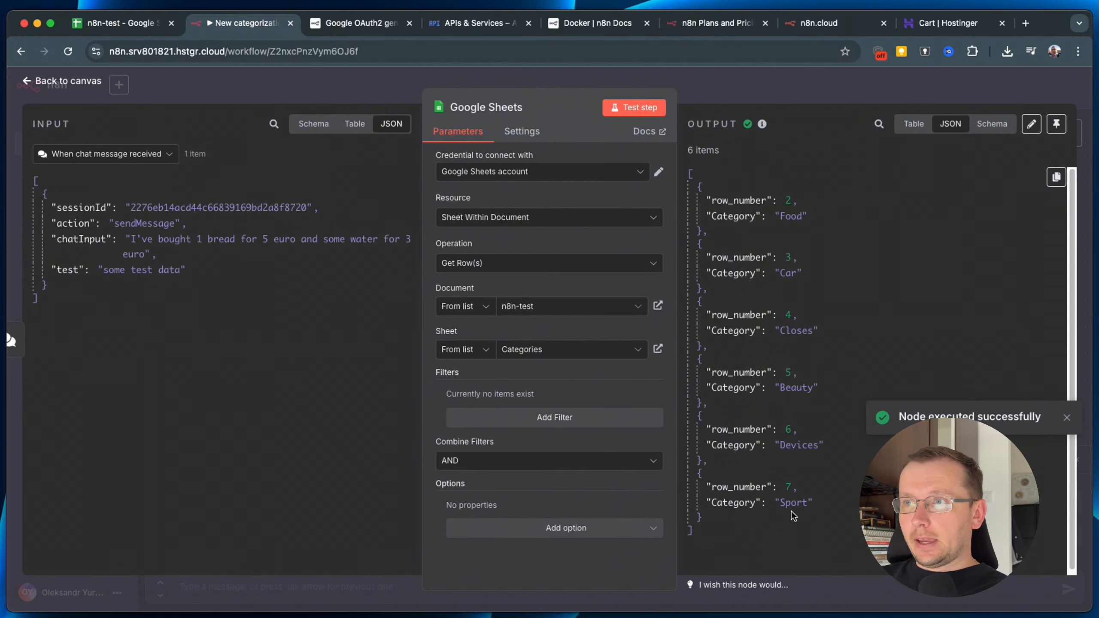
double_click(805, 504)
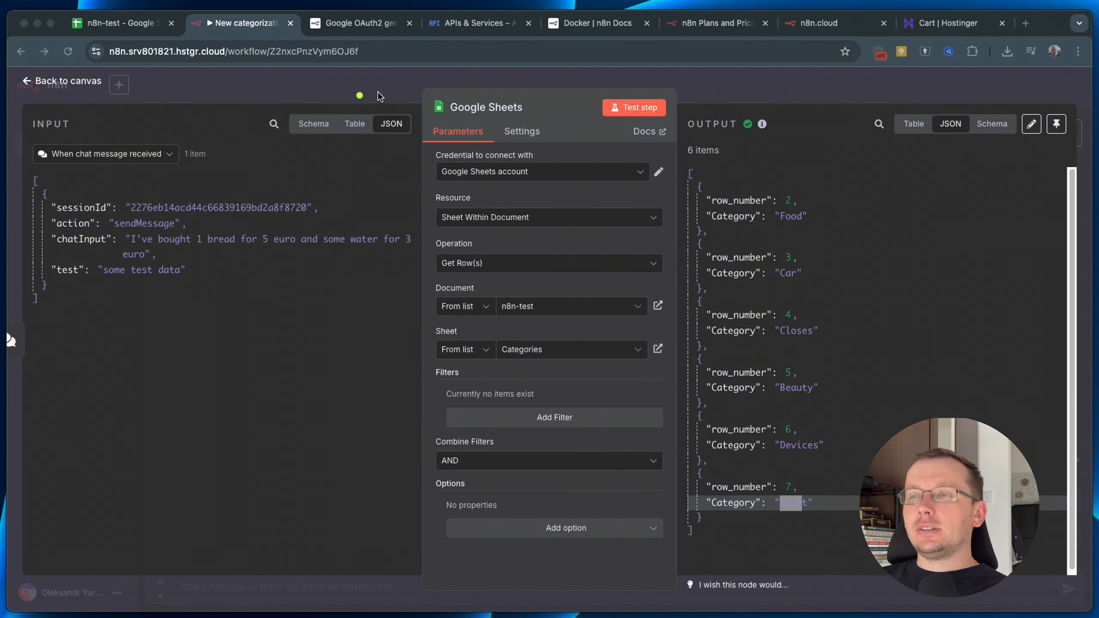
Display the six output rows as a table, then as the field schema.
mouse_move(446, 96)
mouse_down()
mouse_move(426, 86)
mouse_move(428, 223)
mouse_move(465, 614)
mouse_move(720, 151)
mouse_move(454, 98)
mouse_move(443, 158)
mouse_up()
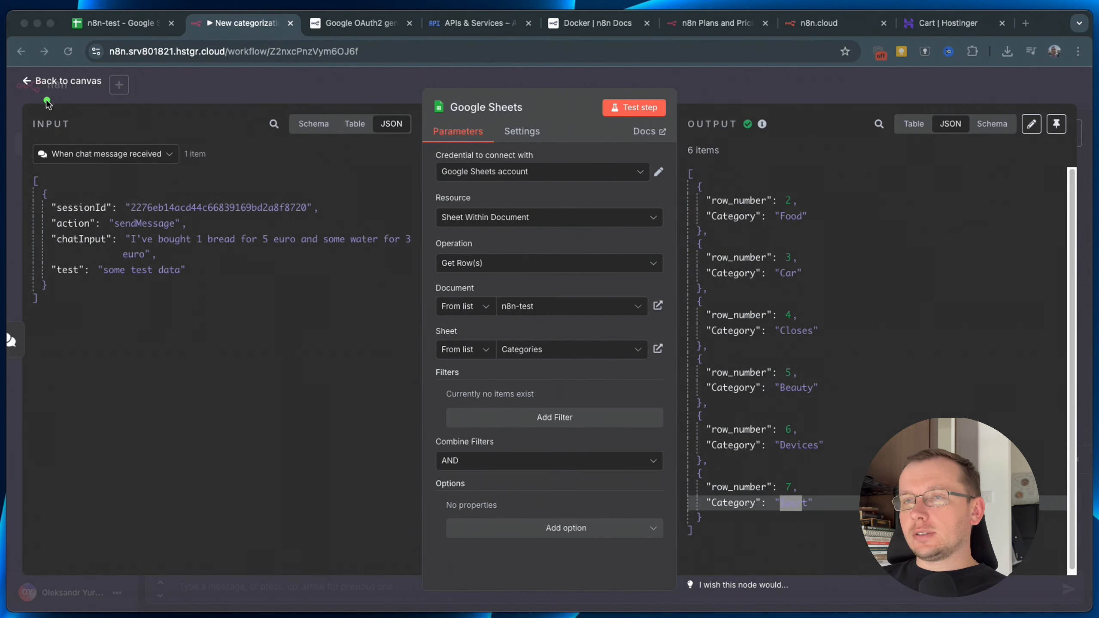
mouse_move(19, 110)
mouse_down()
mouse_move(130, 96)
mouse_move(257, 117)
mouse_move(181, 173)
mouse_move(35, 171)
mouse_move(24, 109)
mouse_up()
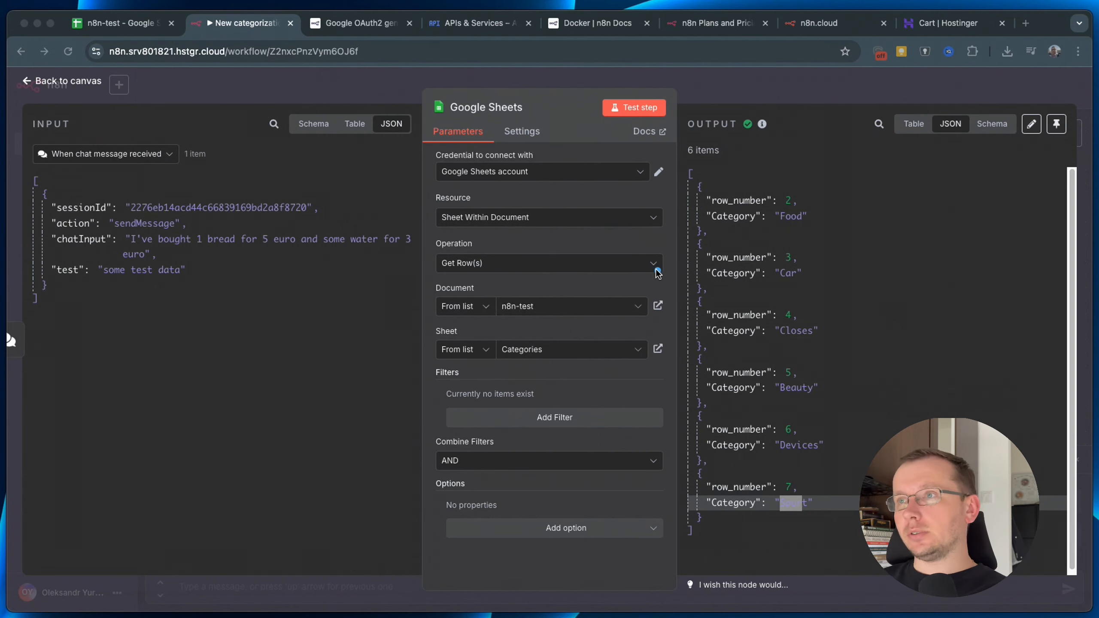
mouse_move(939, 103)
mouse_down()
mouse_move(869, 106)
mouse_move(681, 227)
mouse_move(768, 540)
mouse_move(1069, 303)
mouse_move(973, 100)
mouse_up()
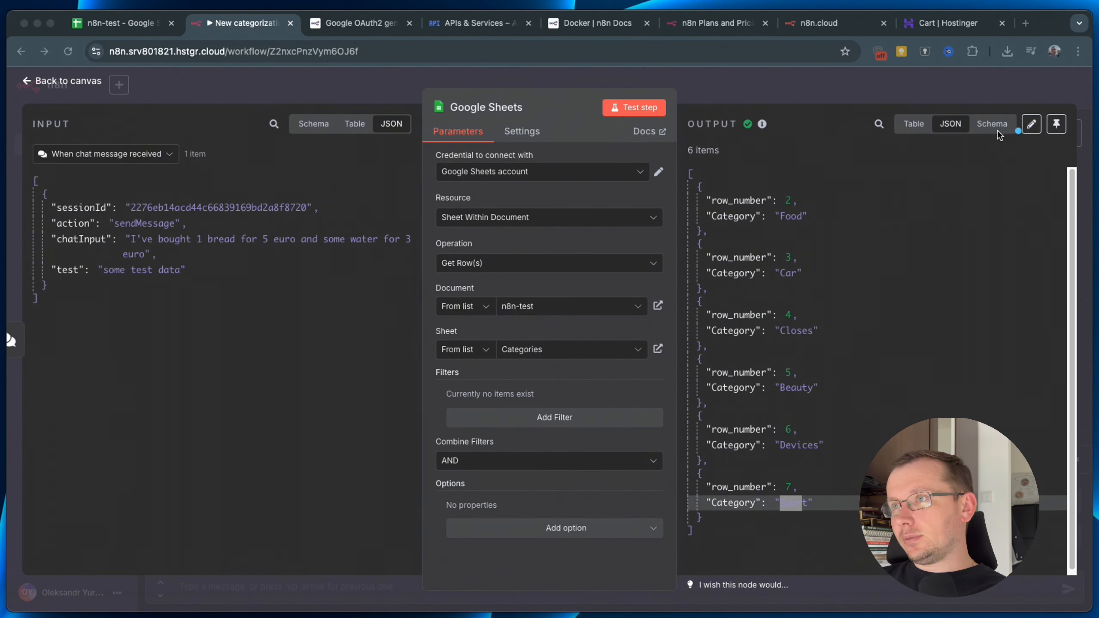
drag(894, 238, 912, 143)
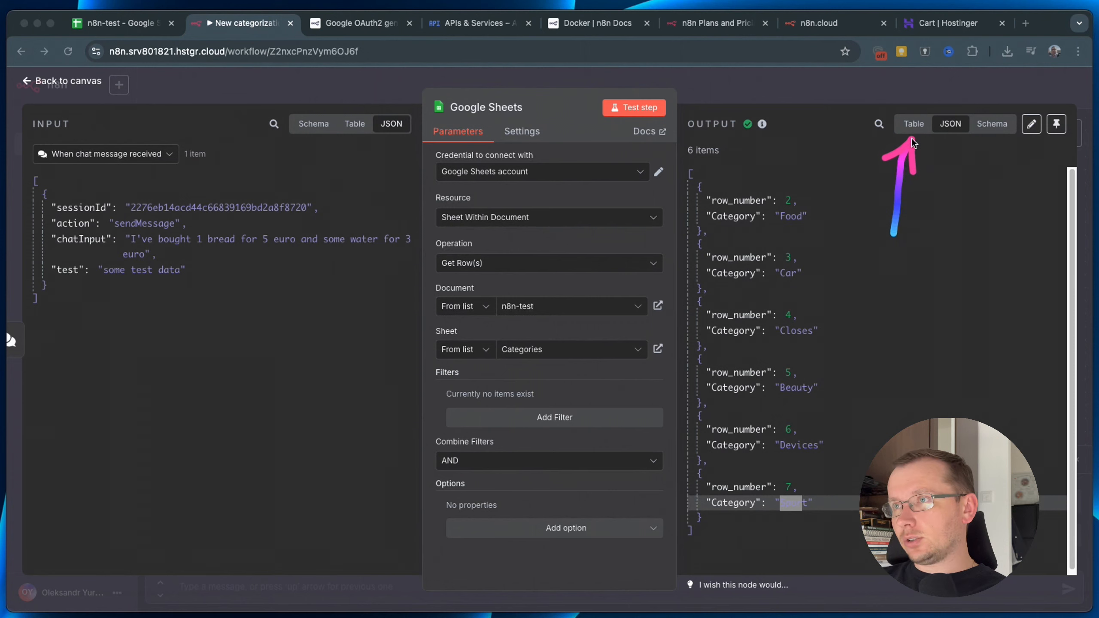
drag(951, 195, 948, 137)
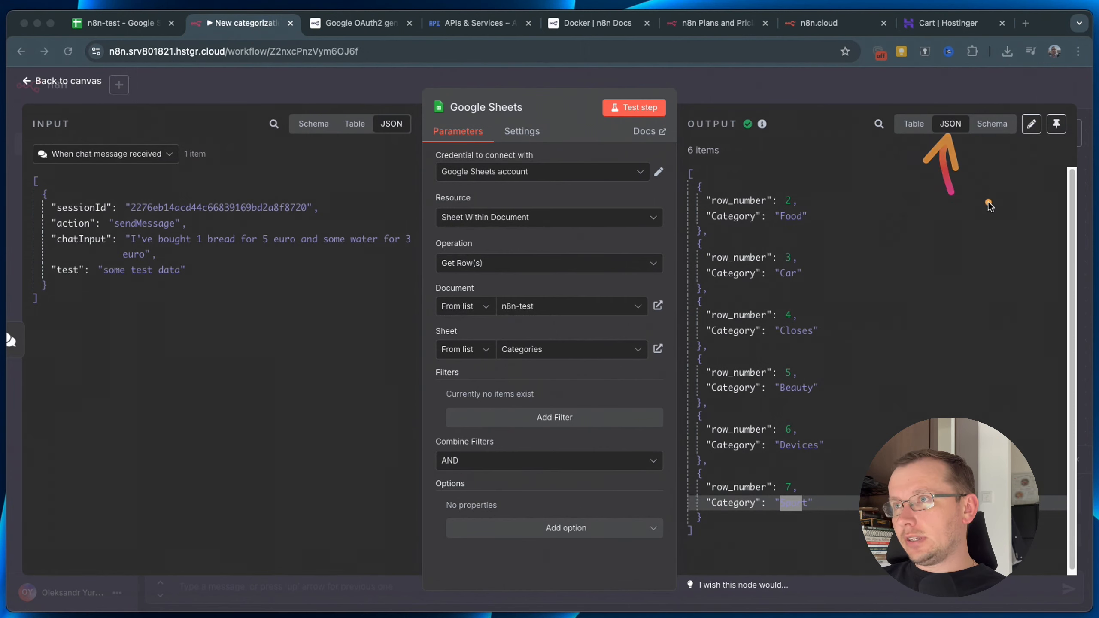
drag(989, 204, 995, 149)
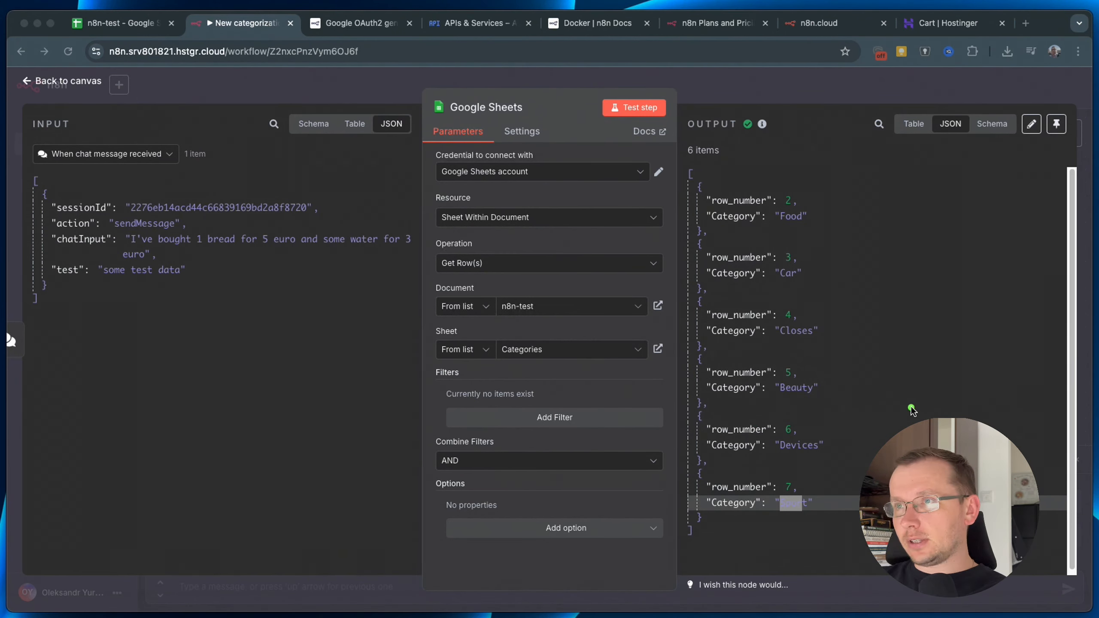
key(Escape)
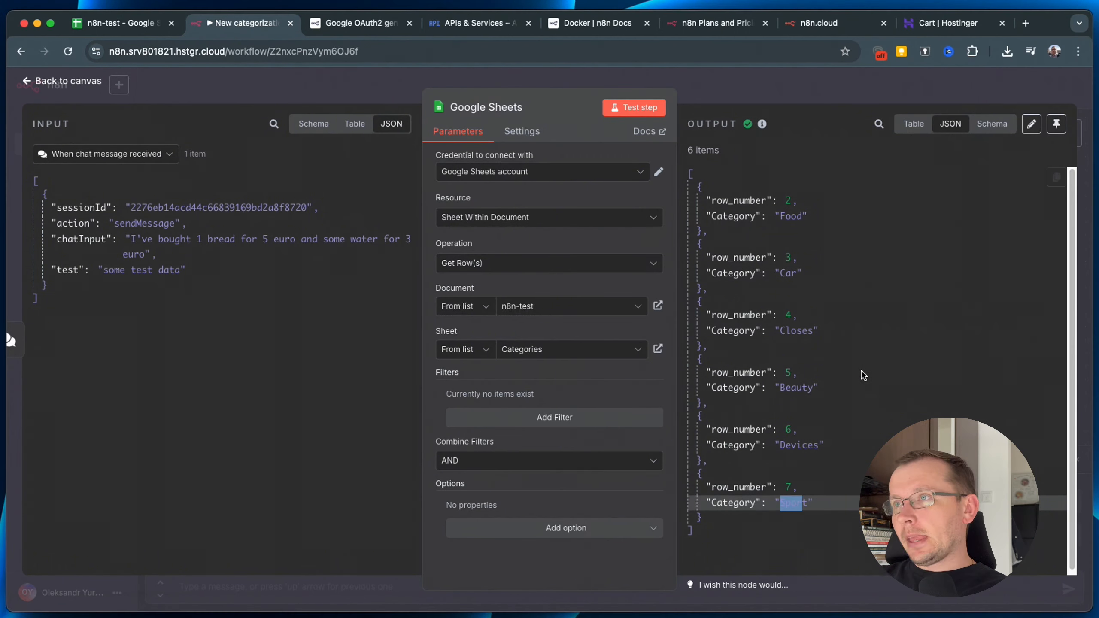
click(913, 124)
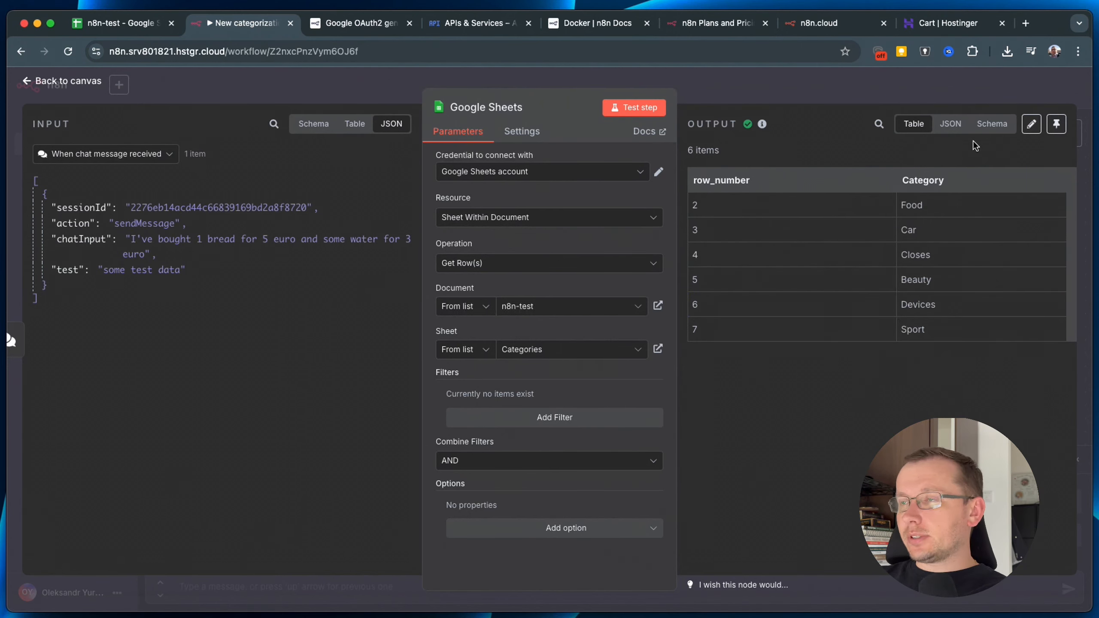
click(991, 125)
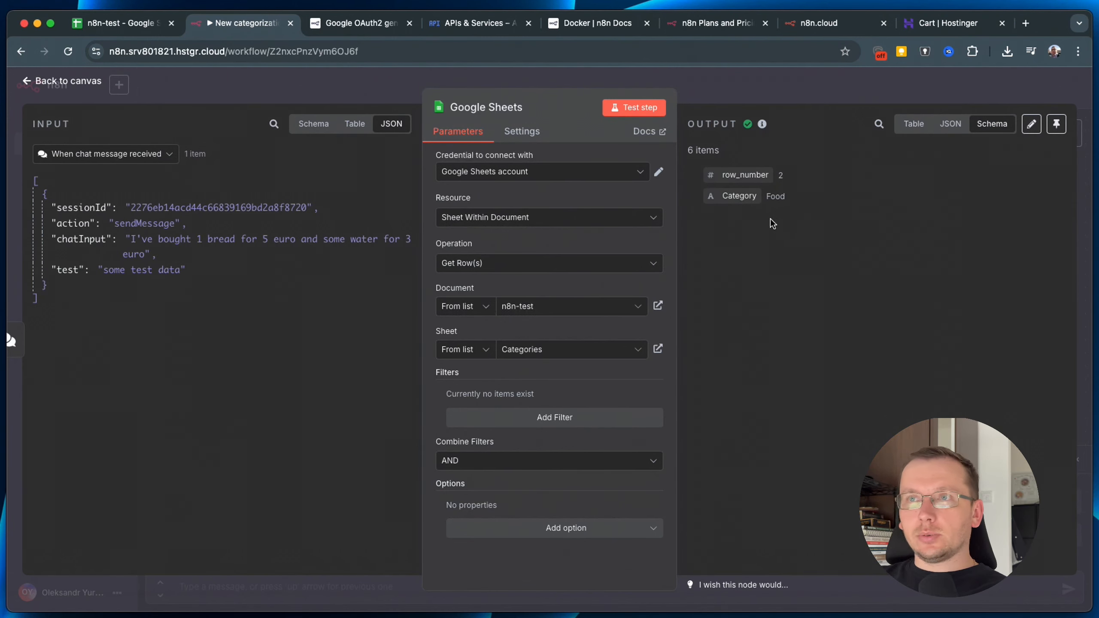
Pin the six category rows as the Google Sheets output and return to the canvas.
click(951, 124)
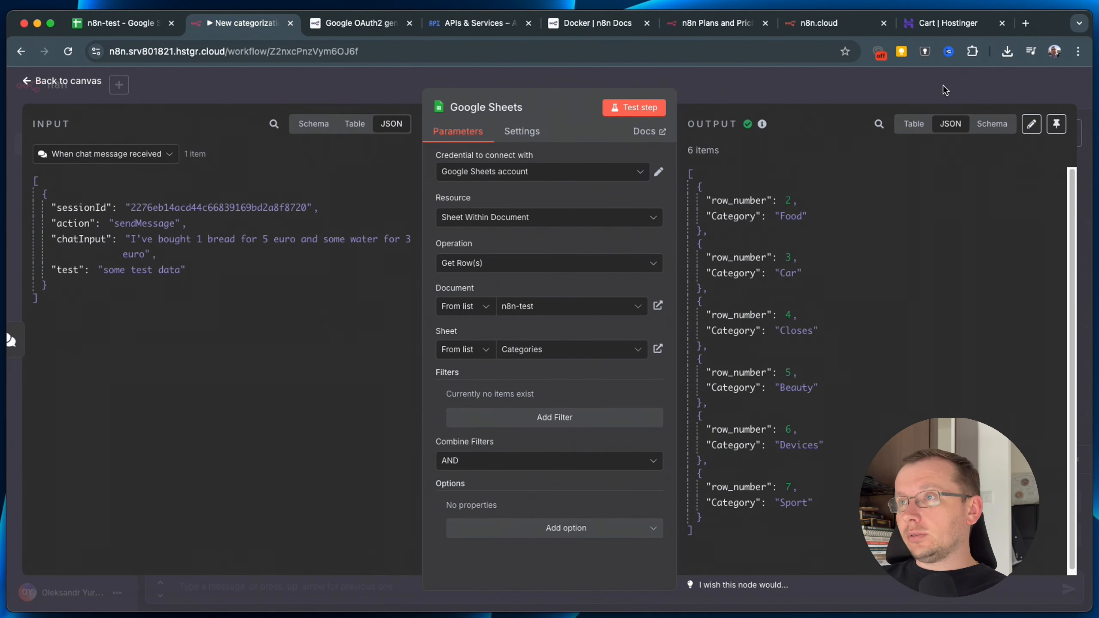
click(1056, 126)
click(713, 81)
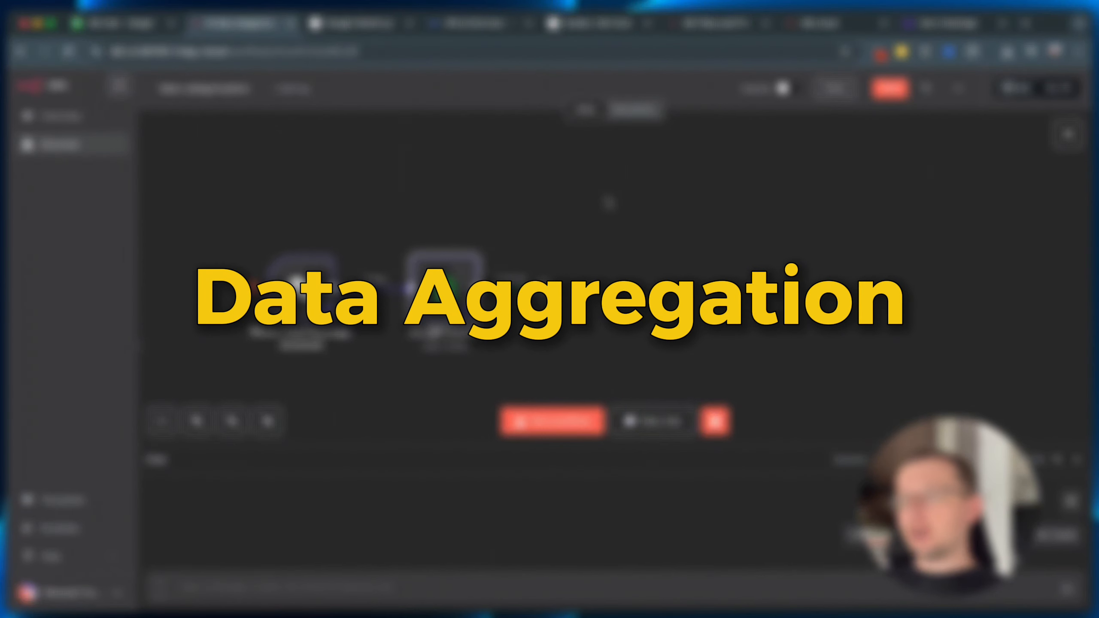
Add an Aggregate node set to All Item Data (Into a Single List) with All Fields, and test it.
click(542, 288)
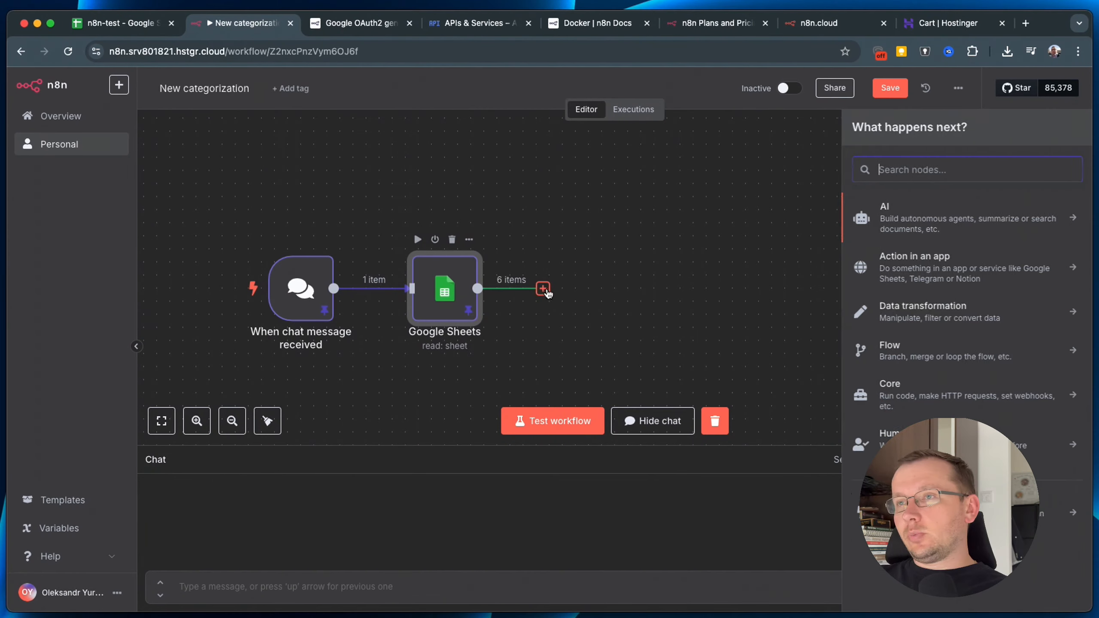
text(agg)
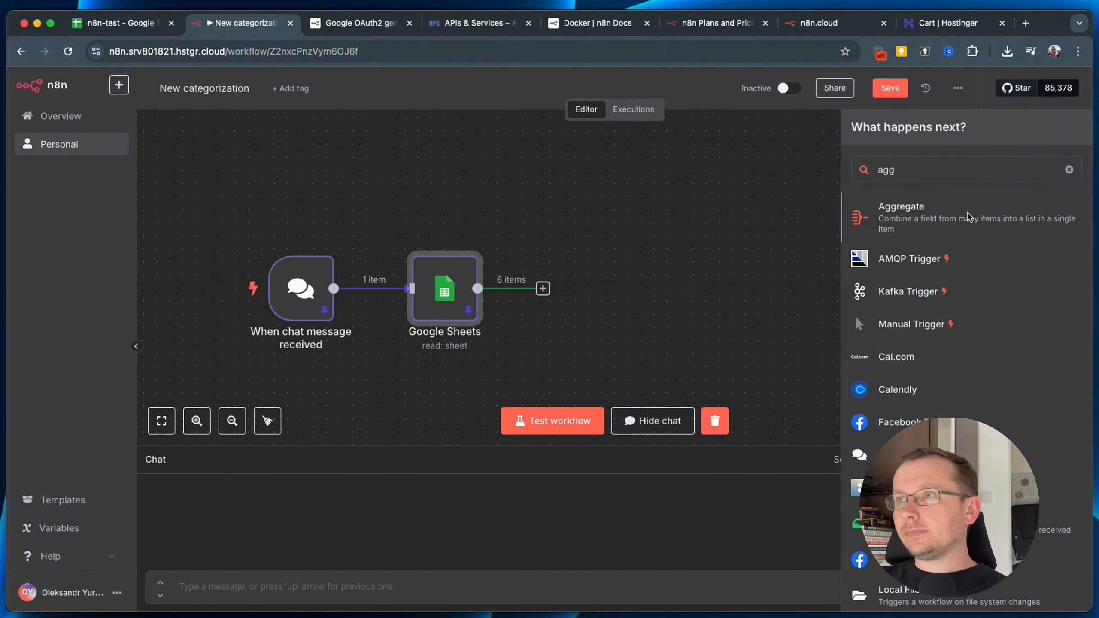
click(970, 218)
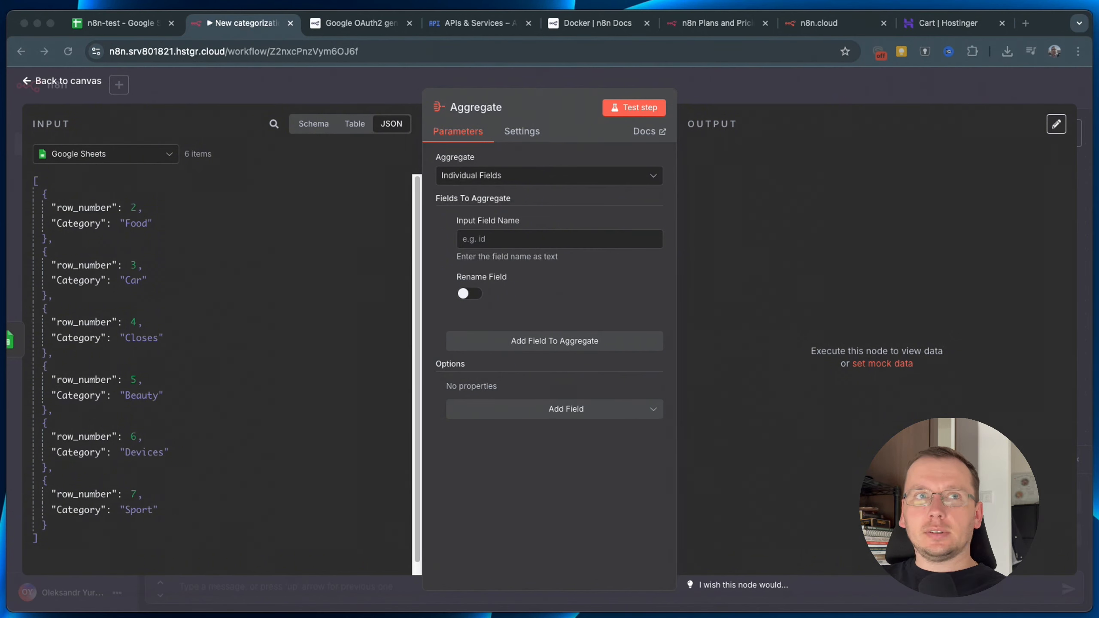
click(501, 178)
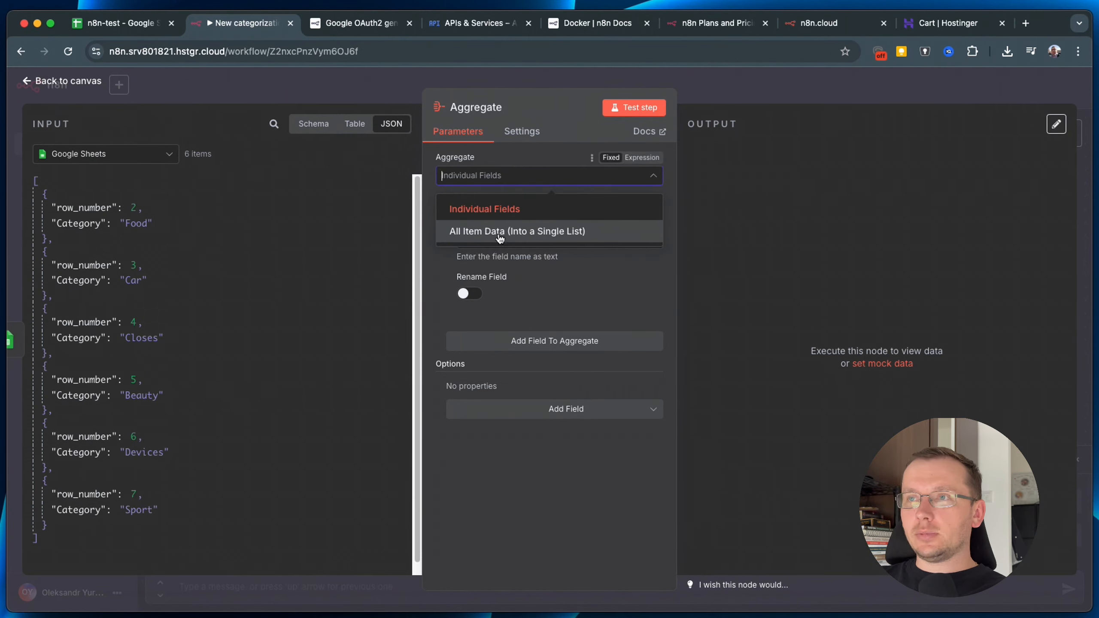
click(572, 237)
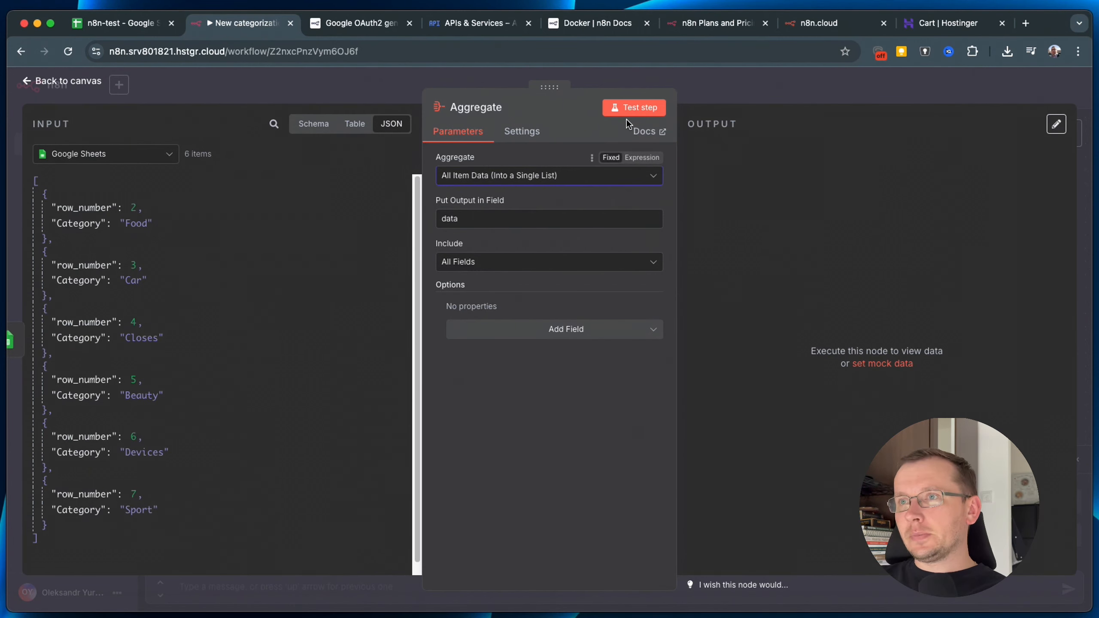
click(571, 262)
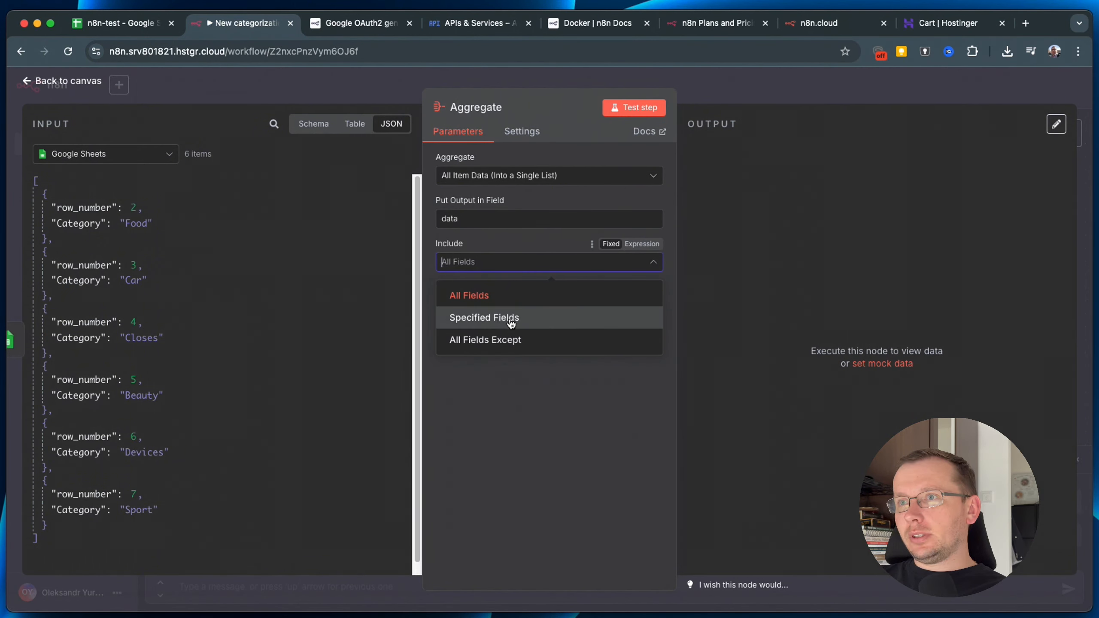
click(554, 433)
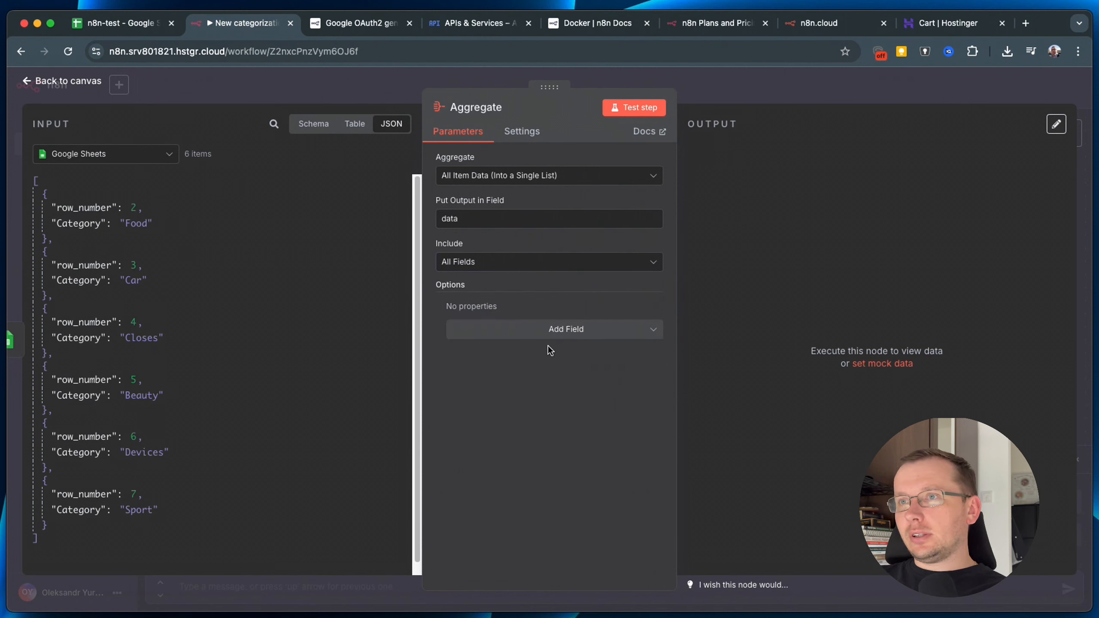
click(635, 113)
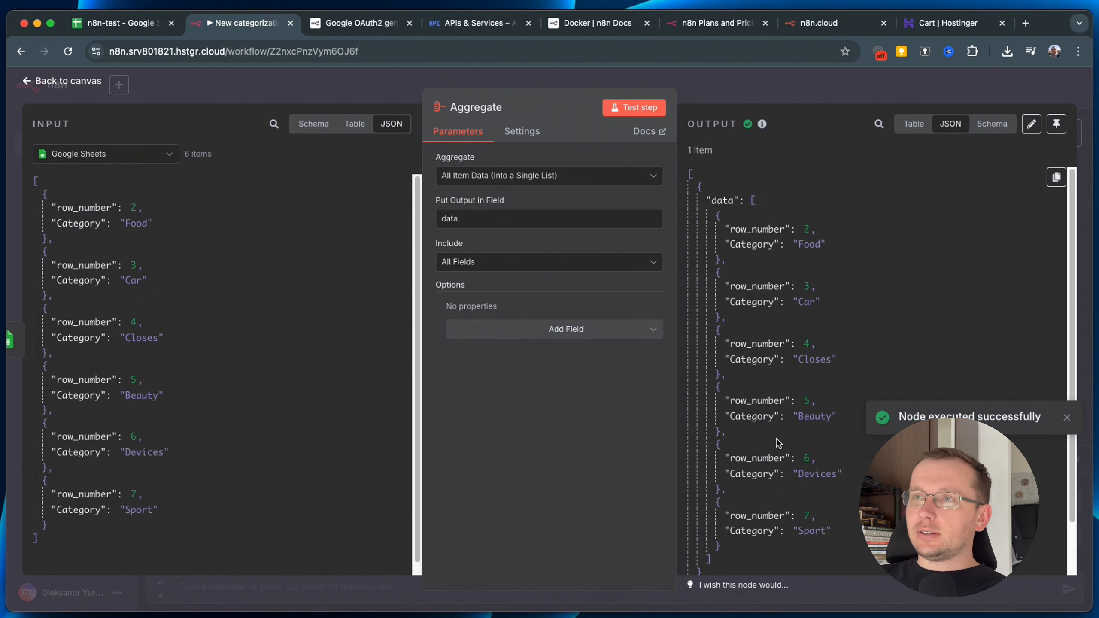
click(464, 263)
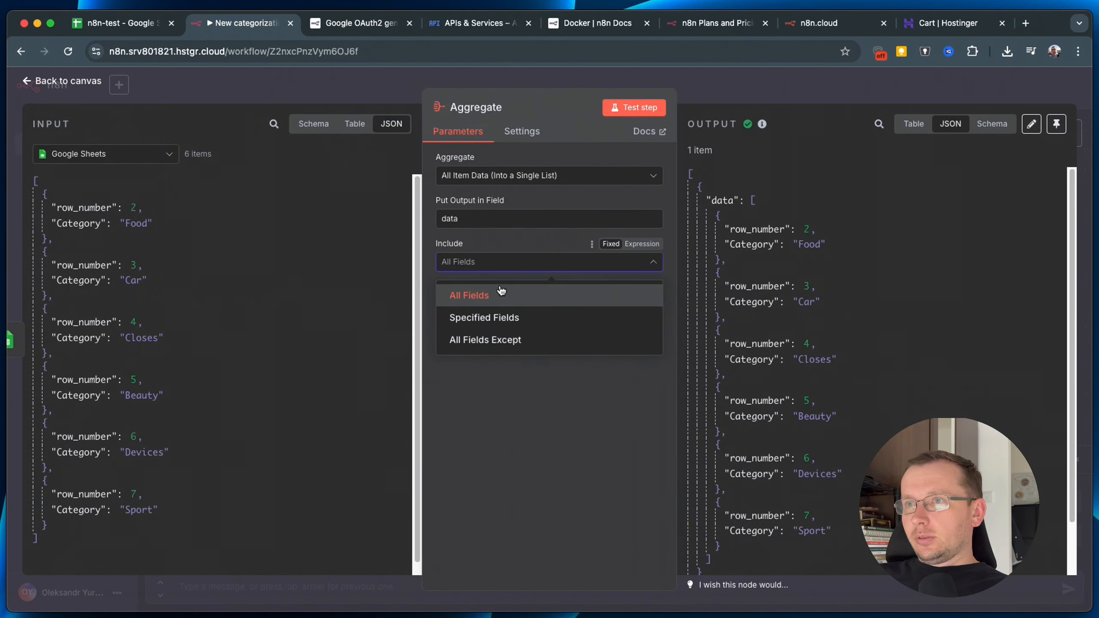
click(531, 434)
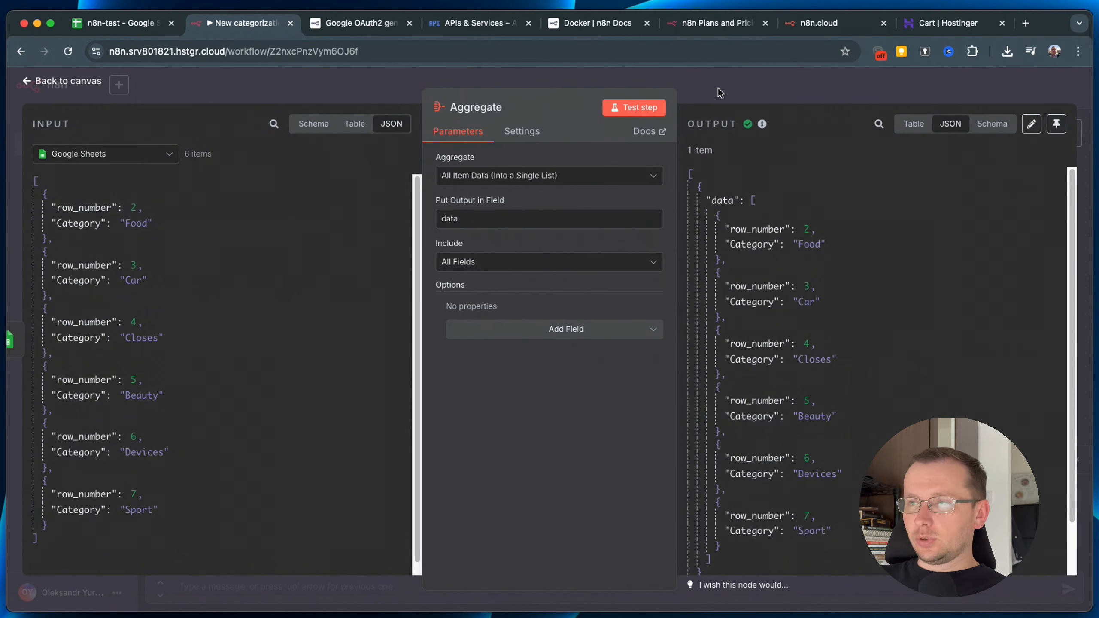
Place a Basic LLM Chain node from the AI nodes after the Aggregate node.
click(762, 96)
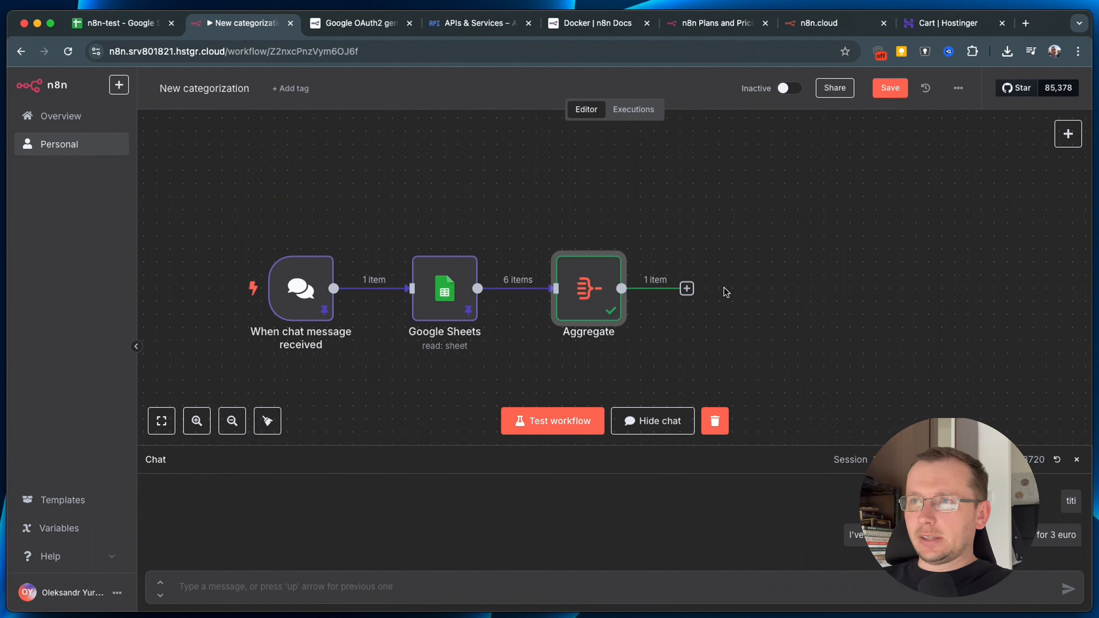
mouse_move(606, 305)
mouse_move(301, 288)
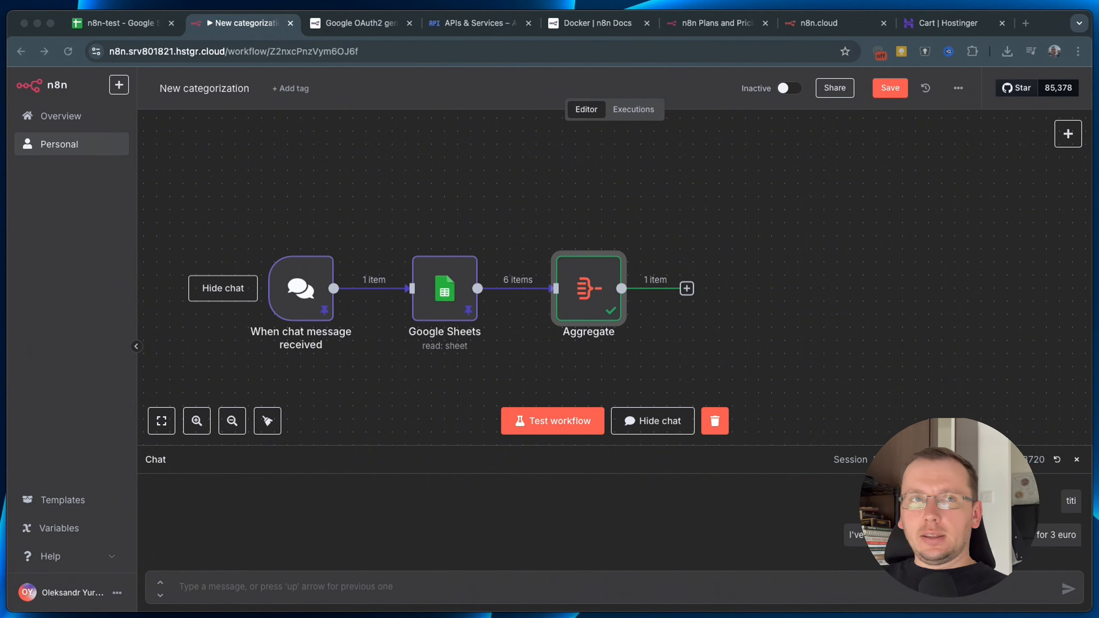
click(687, 289)
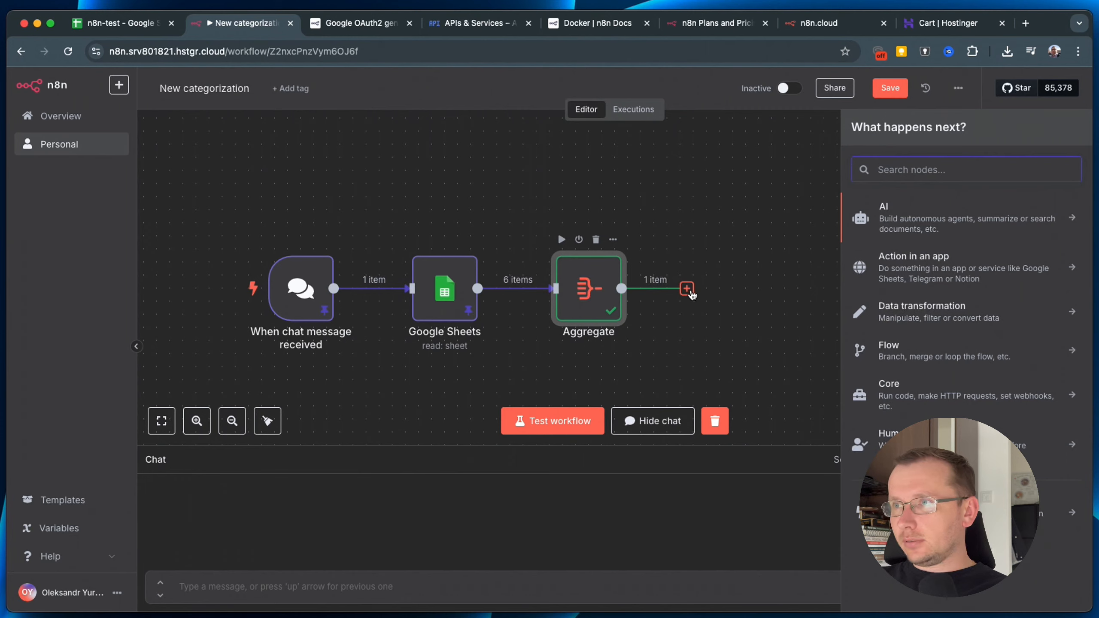
click(909, 221)
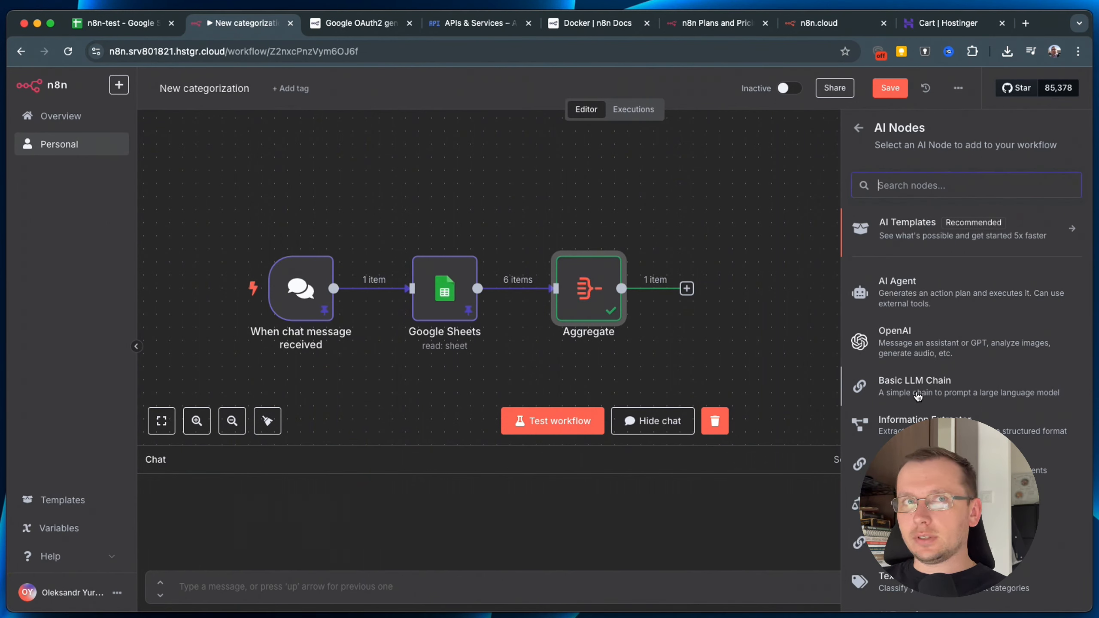
drag(918, 396, 714, 265)
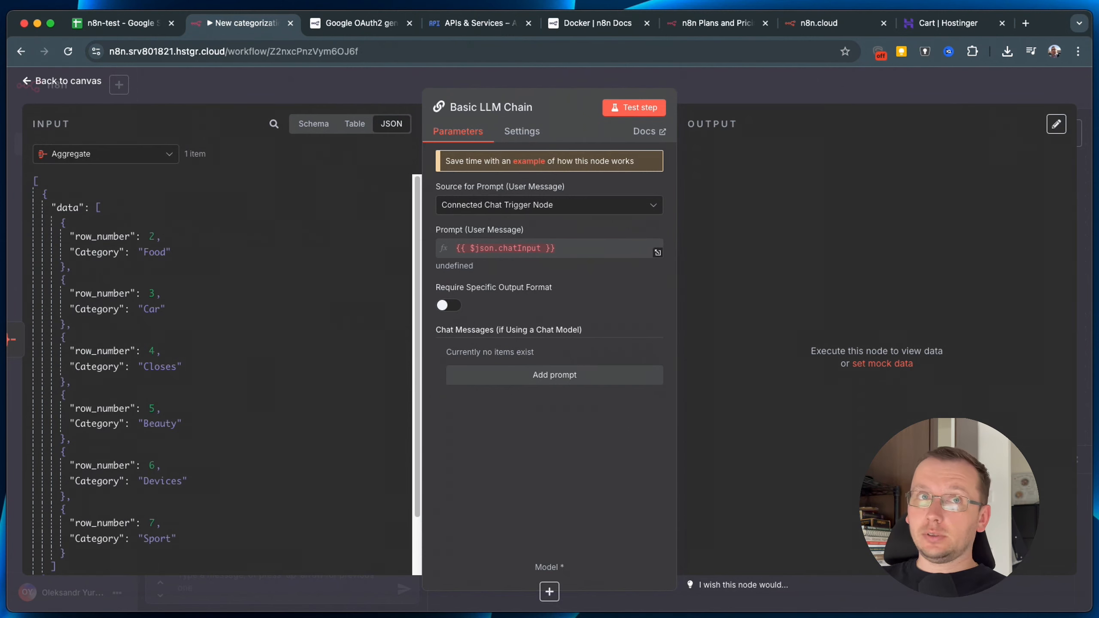
Set the chain's Source for Prompt to Define below.
key(super+Tab)
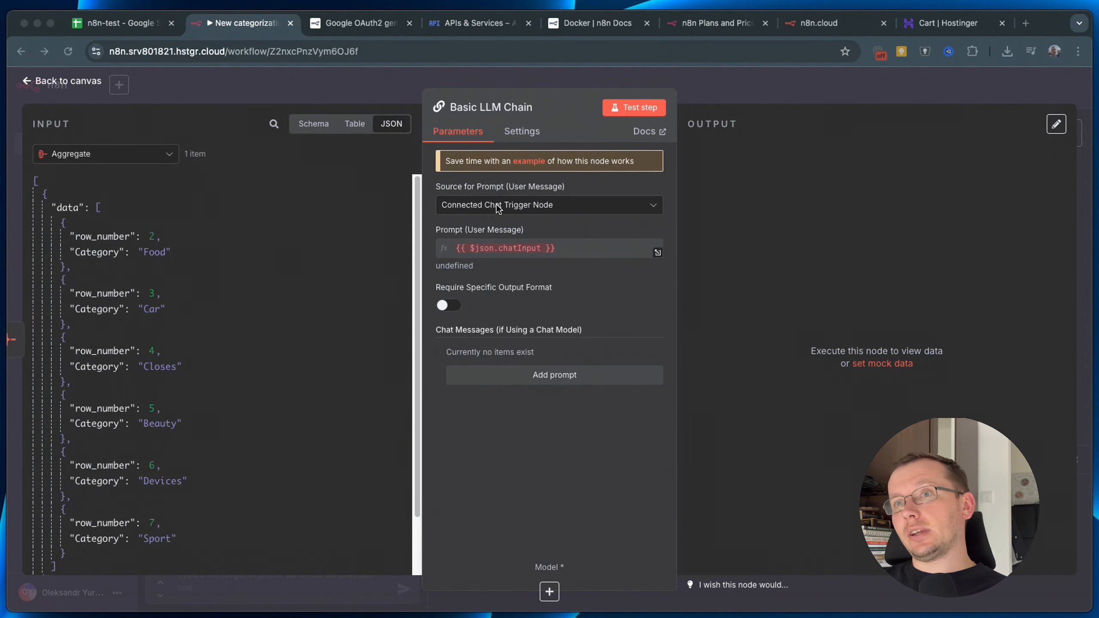
key(super+Tab)
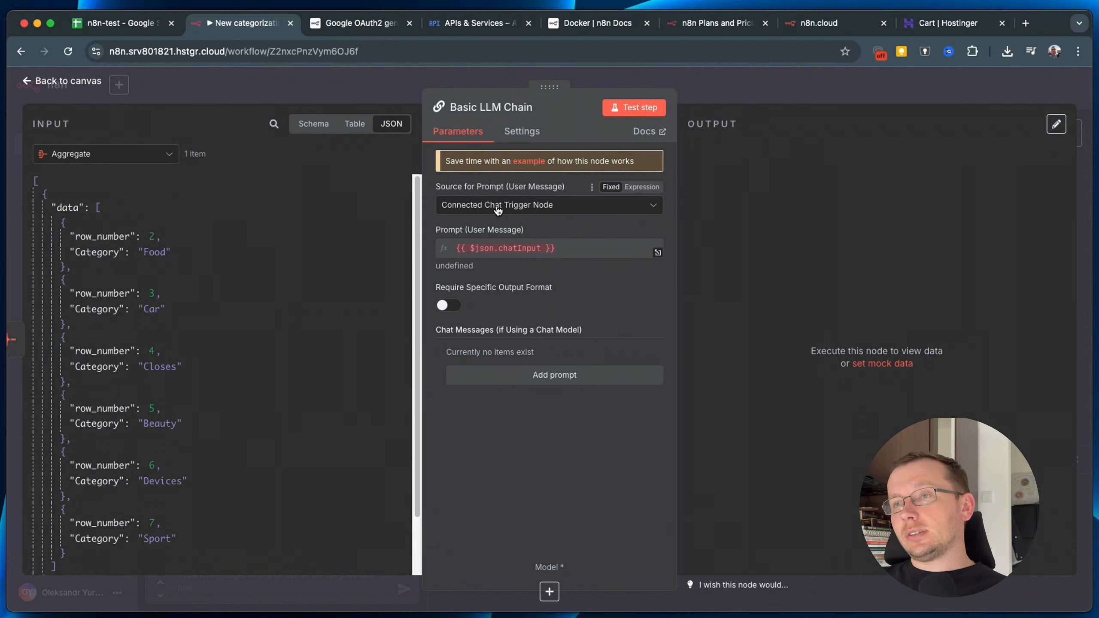
click(498, 211)
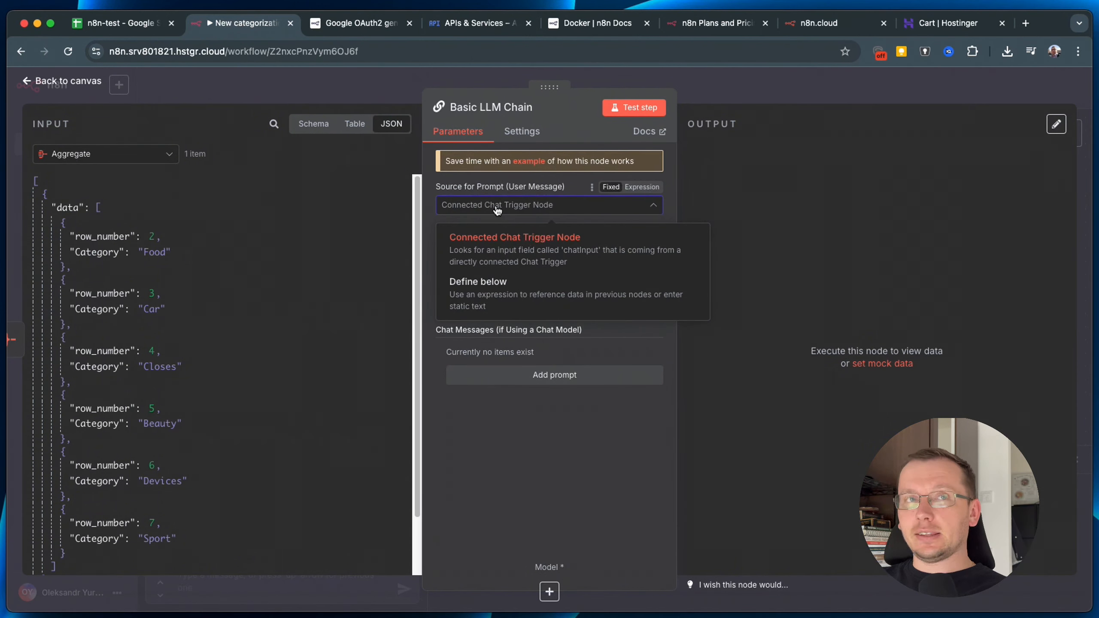
click(510, 295)
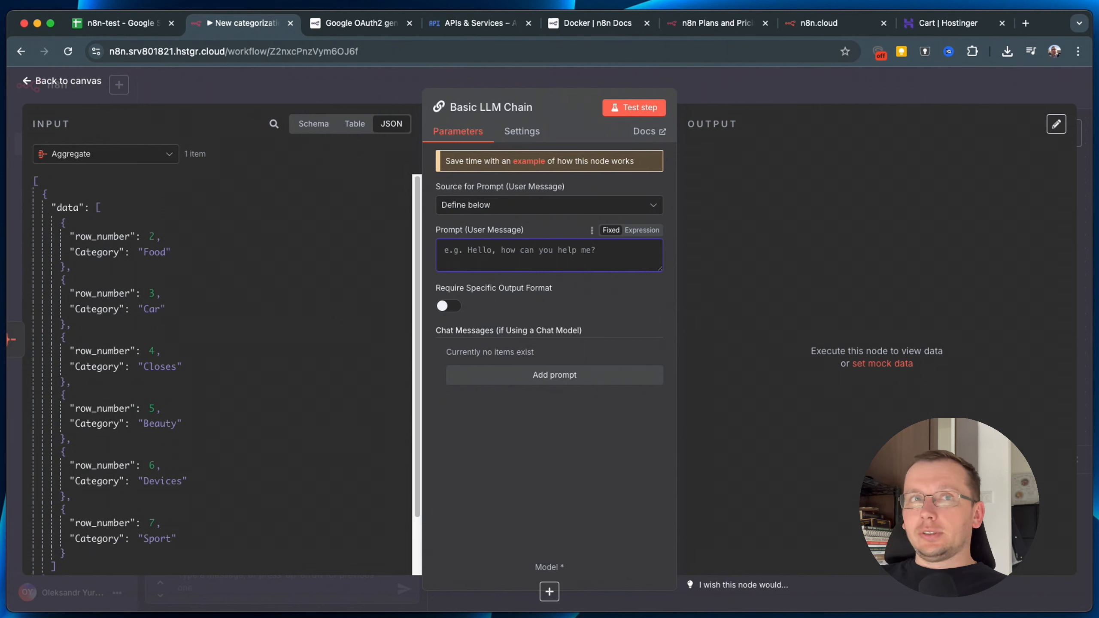
Paste the product categorization prompt, switch it to Expression, and start a {{ expression below.
key(super+Tab)
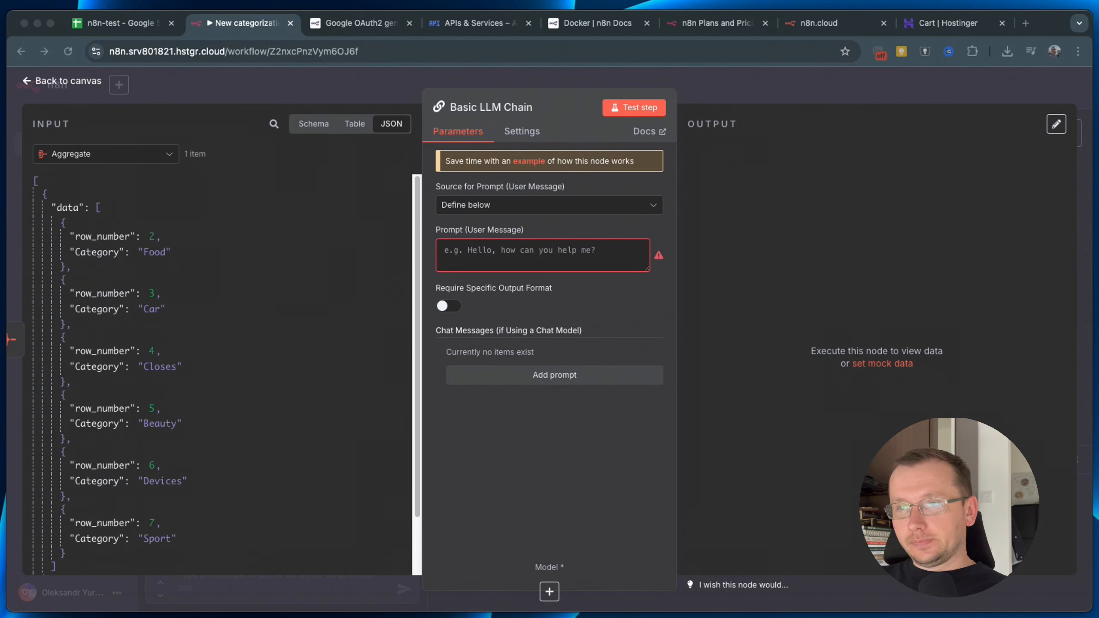
key(super+Tab)
text(Extructe all products from the text with a prices and assign category to each product:)
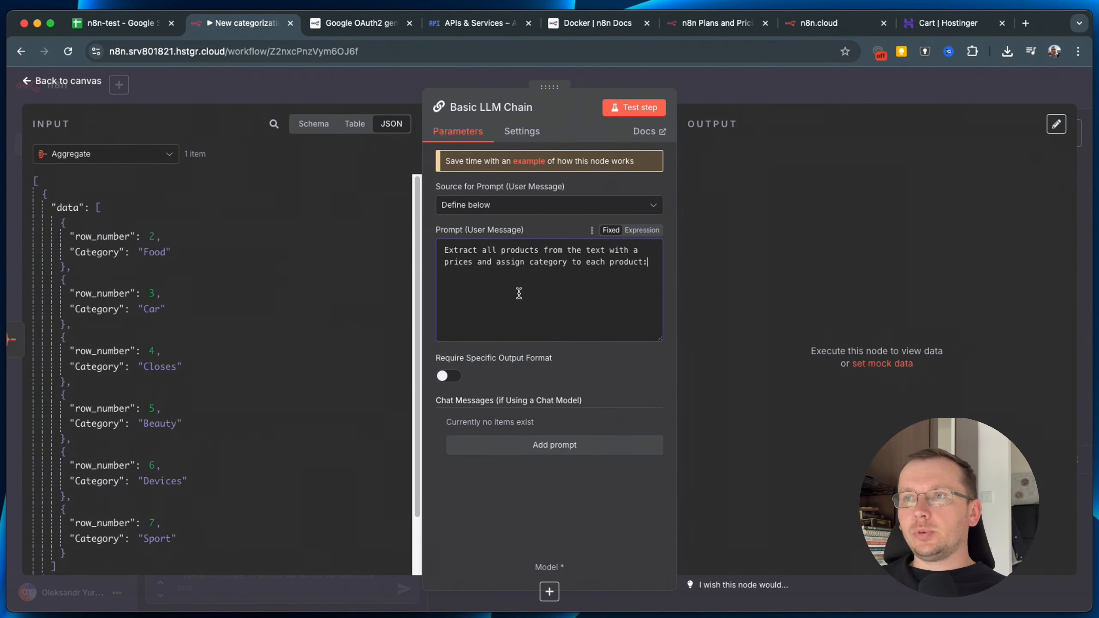
key(Return)
key(Return)
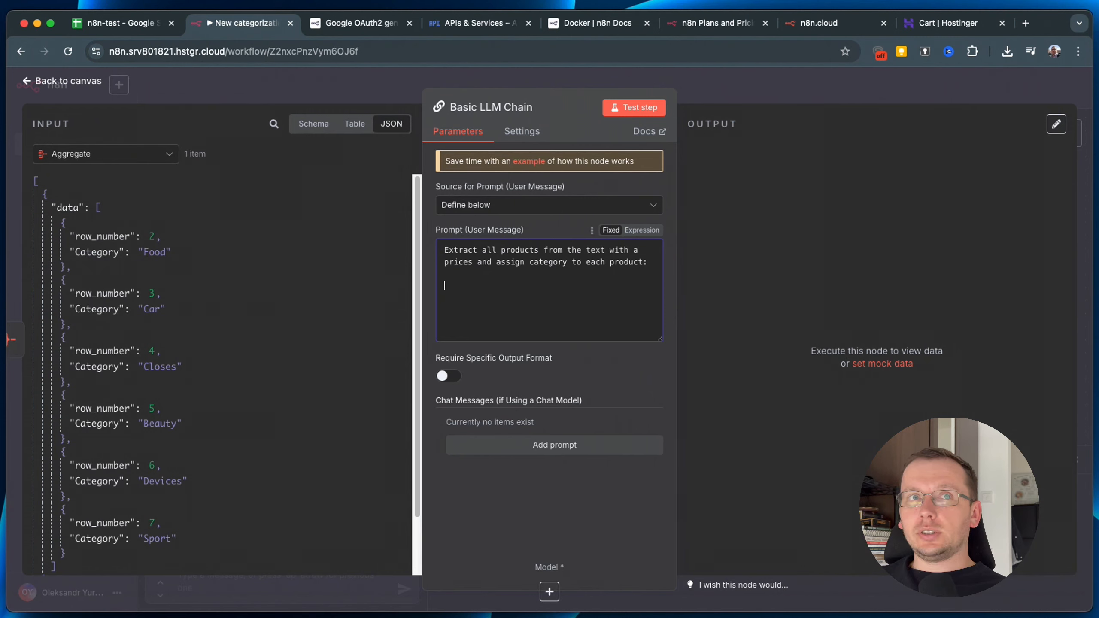
click(573, 286)
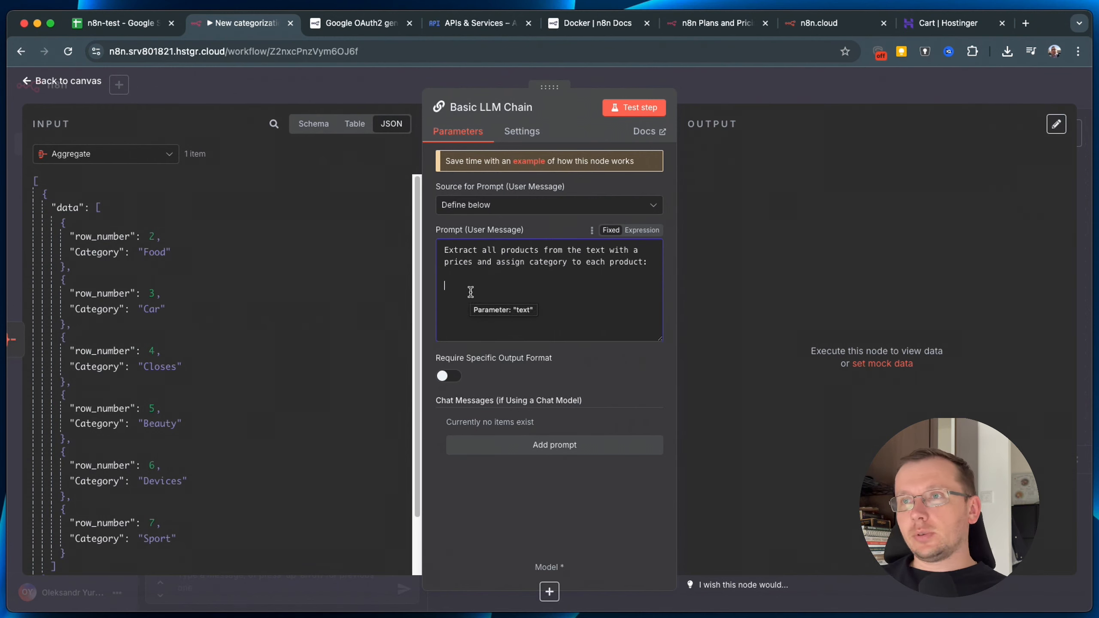
click(642, 230)
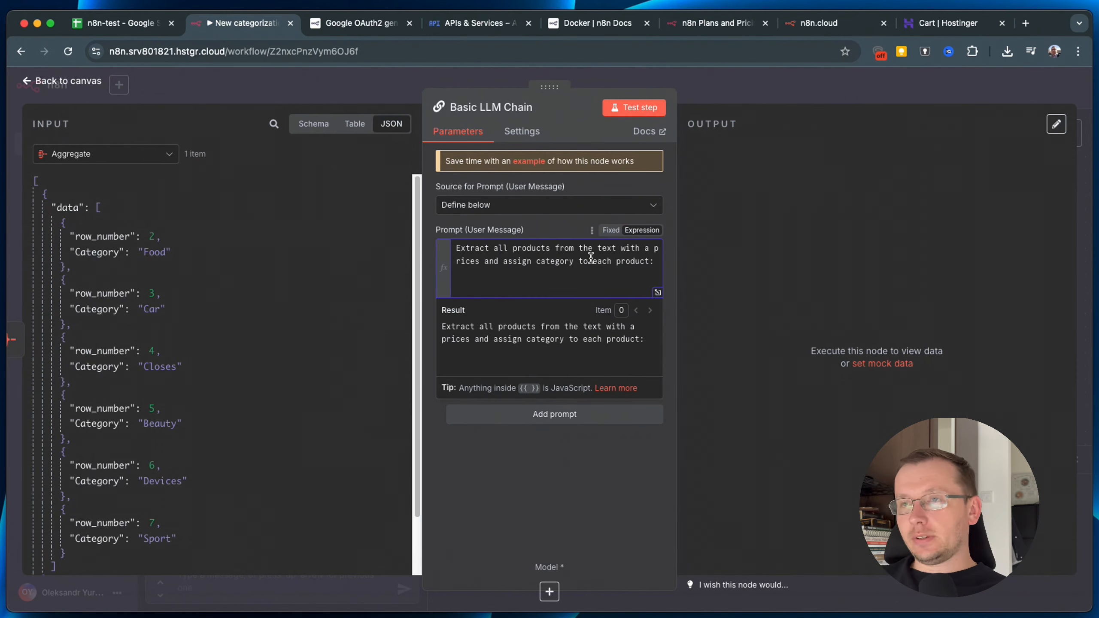
key(Return)
key(Return)
text({{)
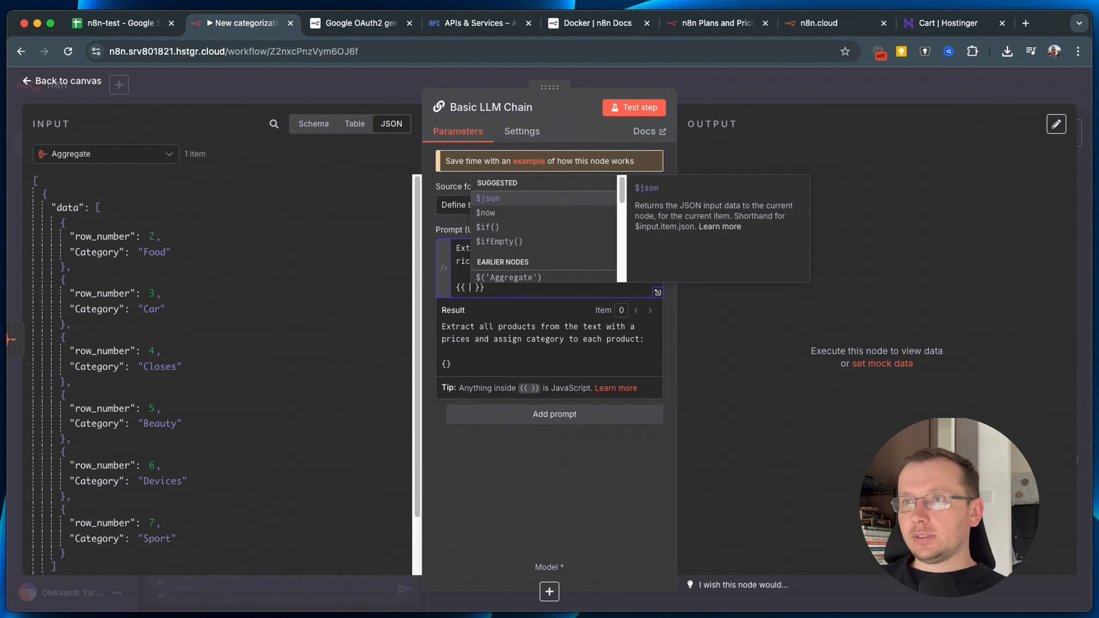
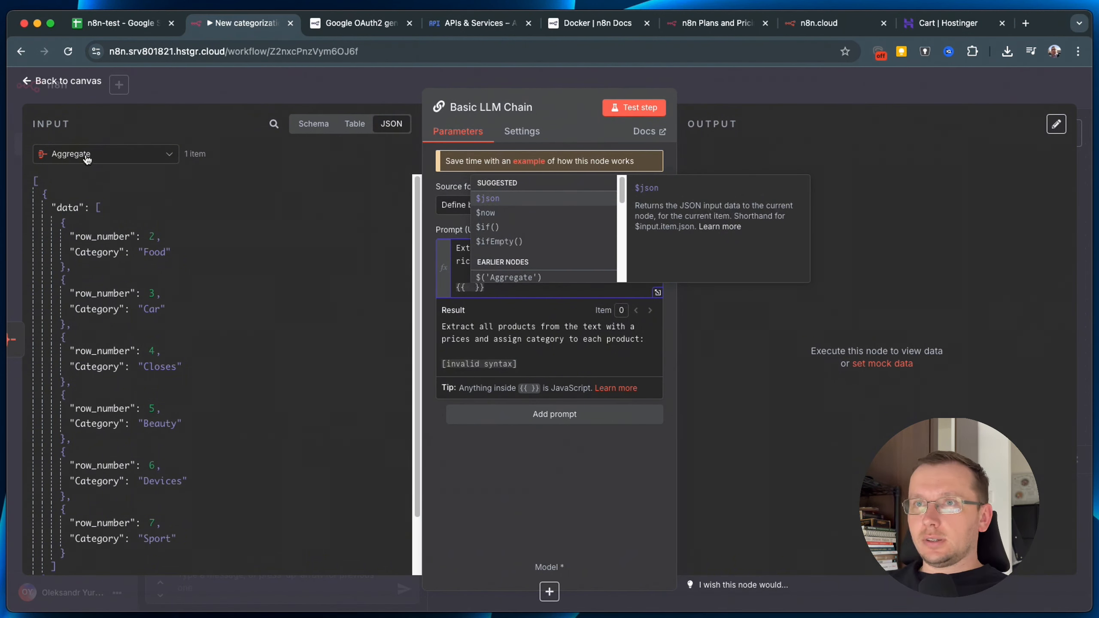
Replace the empty {{ }} with the chatInput field from When chat message received.
click(496, 289)
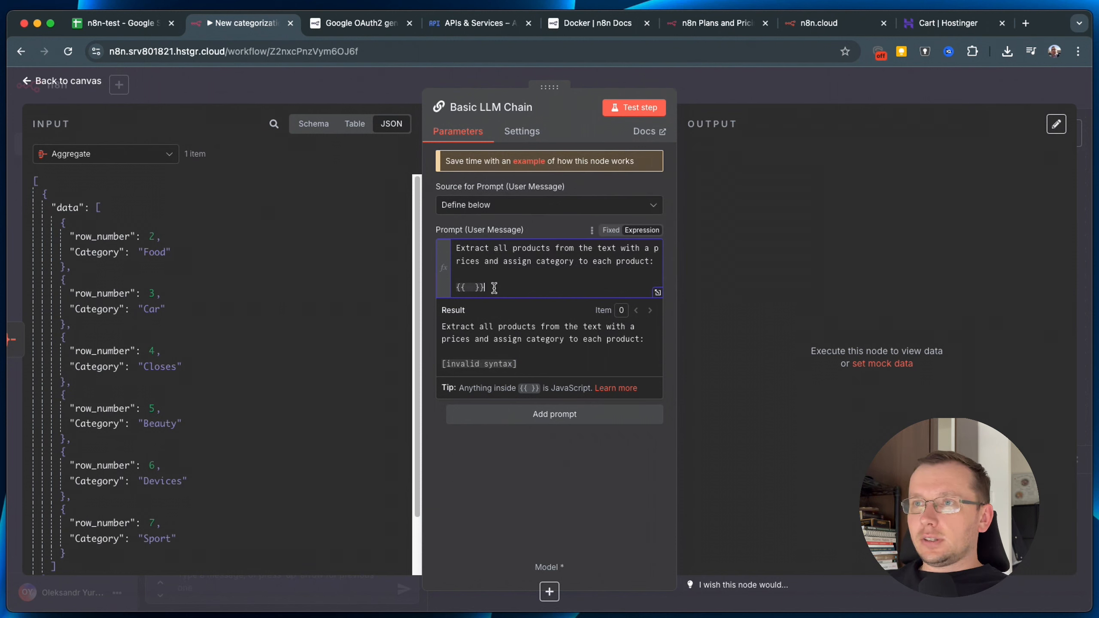
key(BackSpace)
key(BackSpace)
key(BackSpace)
key(BackSpace)
key(BackSpace)
key(BackSpace)
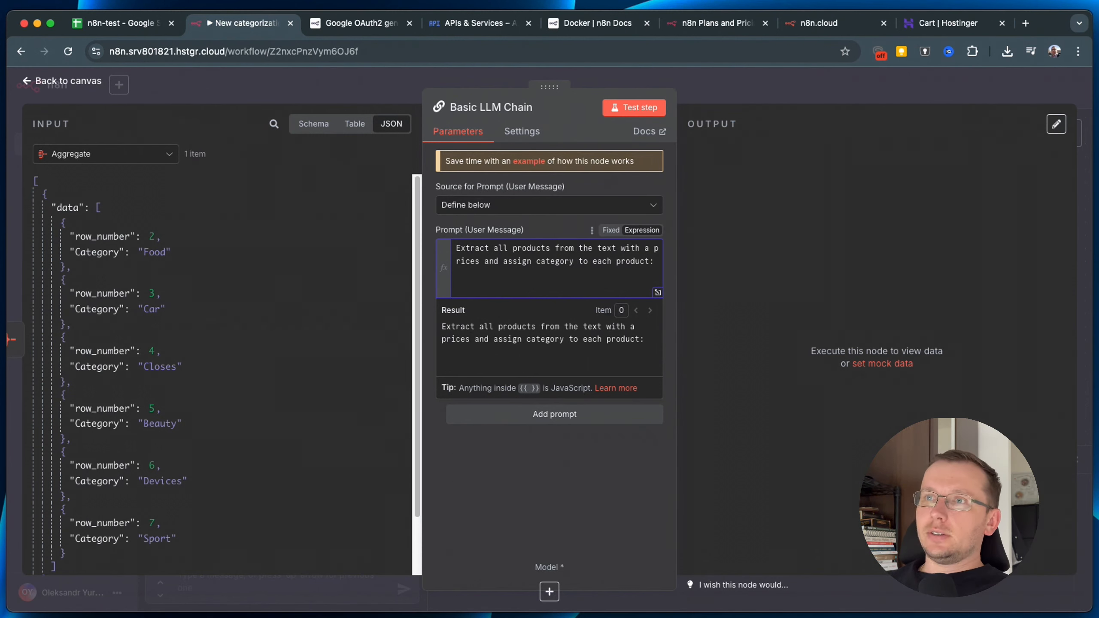
click(112, 157)
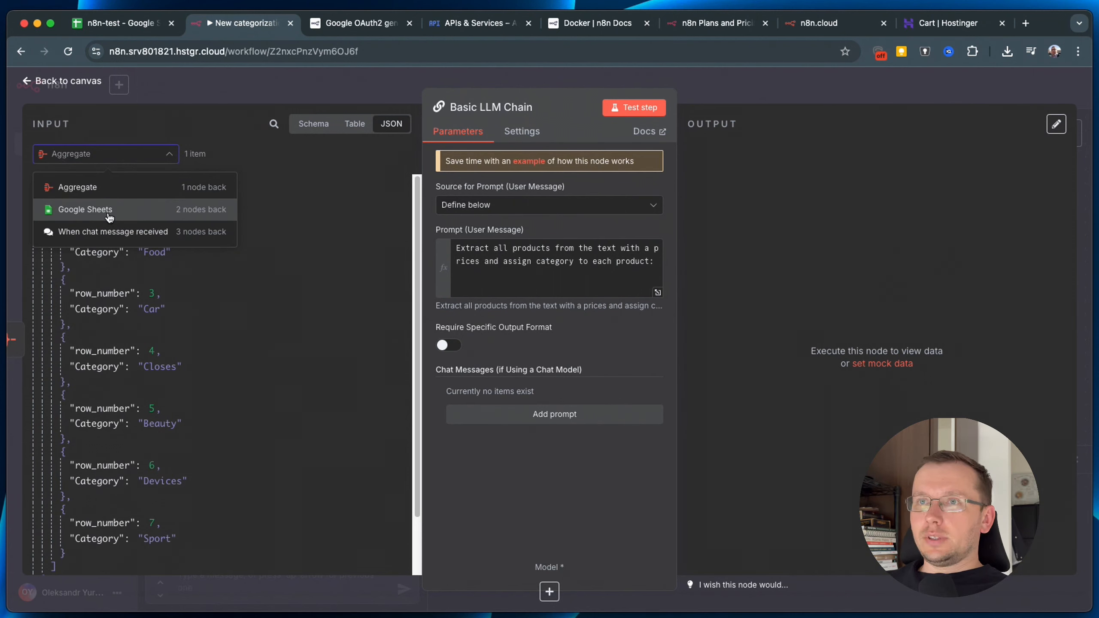
click(116, 232)
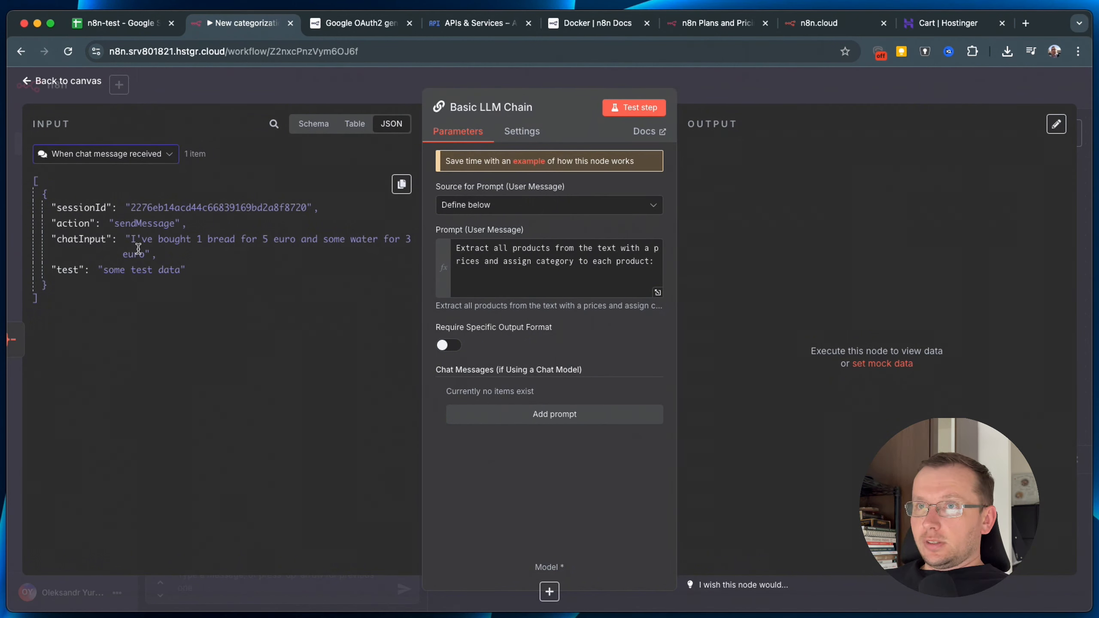
drag(78, 240, 482, 284)
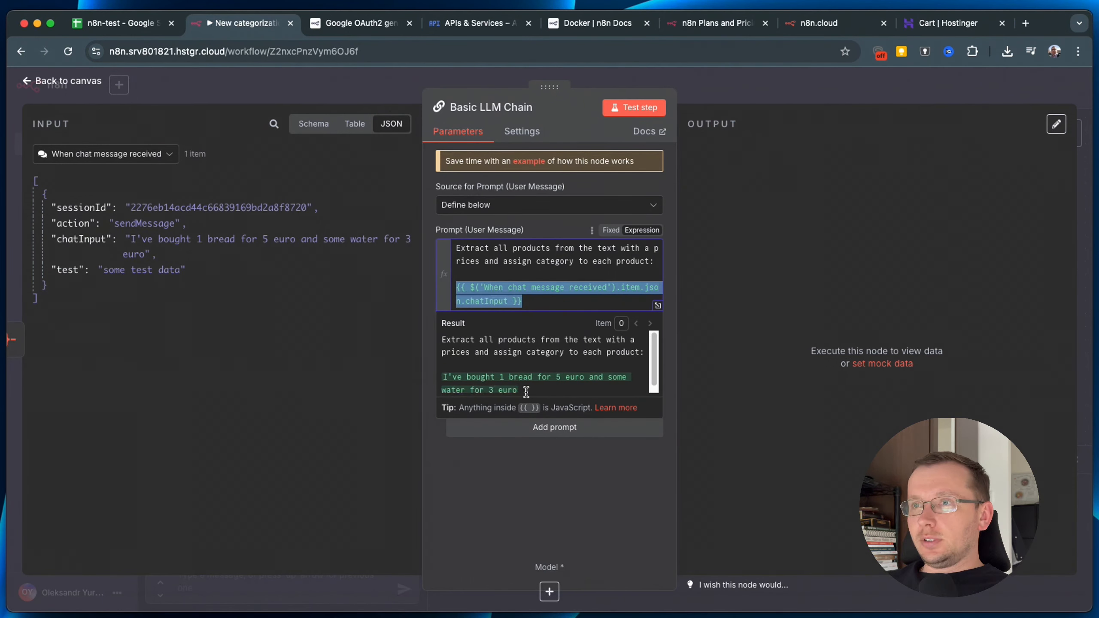
Check that the resolved prompt preview includes the chat message text, then finish editing.
drag(524, 389, 438, 365)
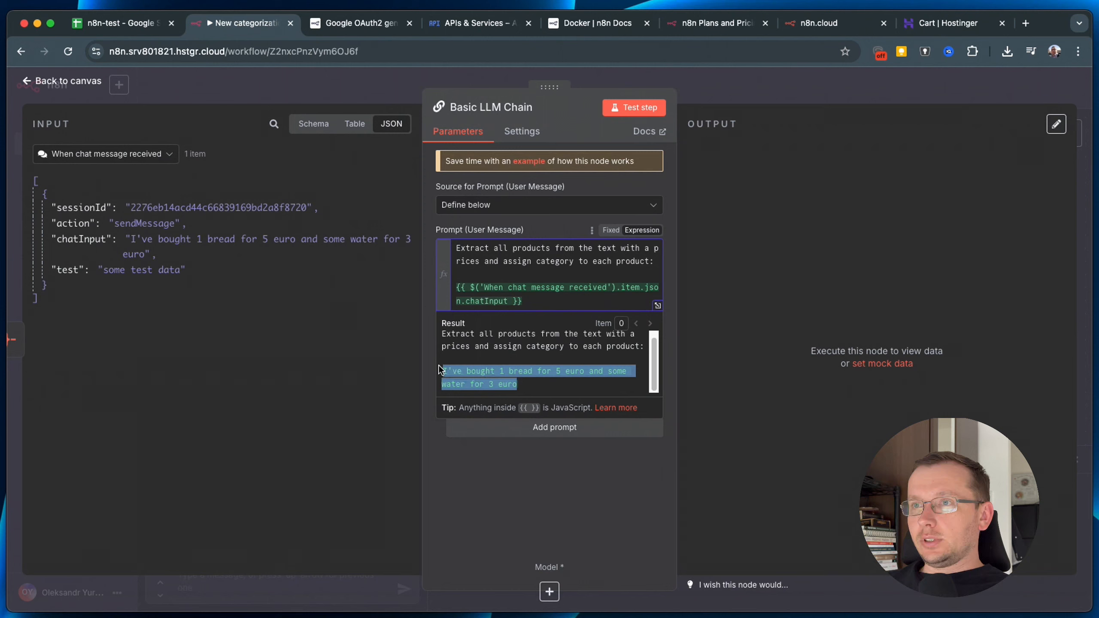
click(531, 385)
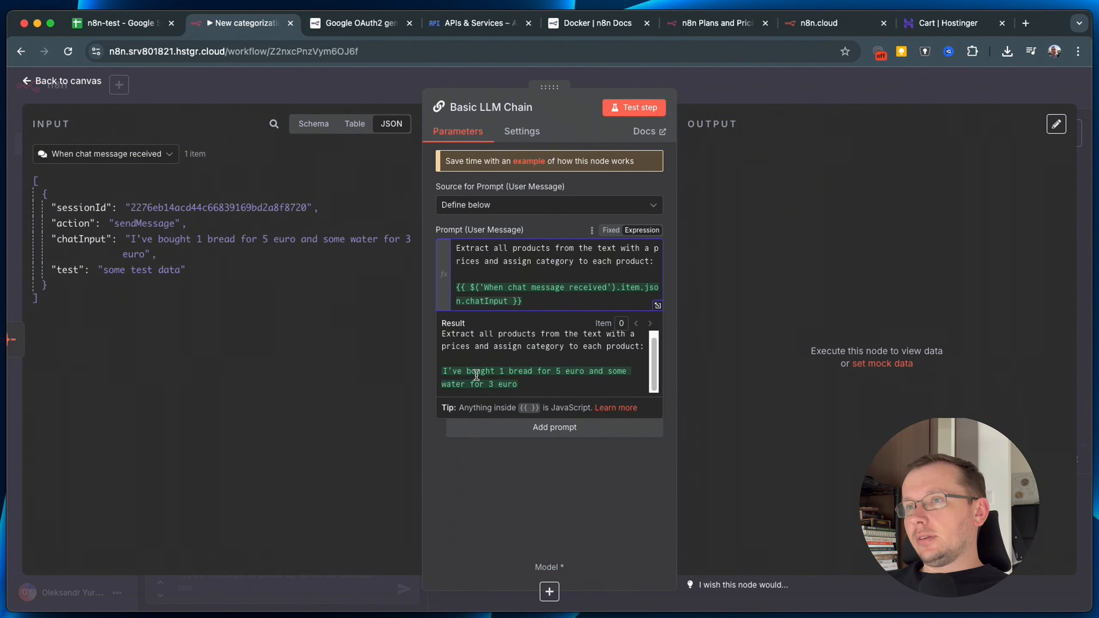
drag(435, 376, 526, 384)
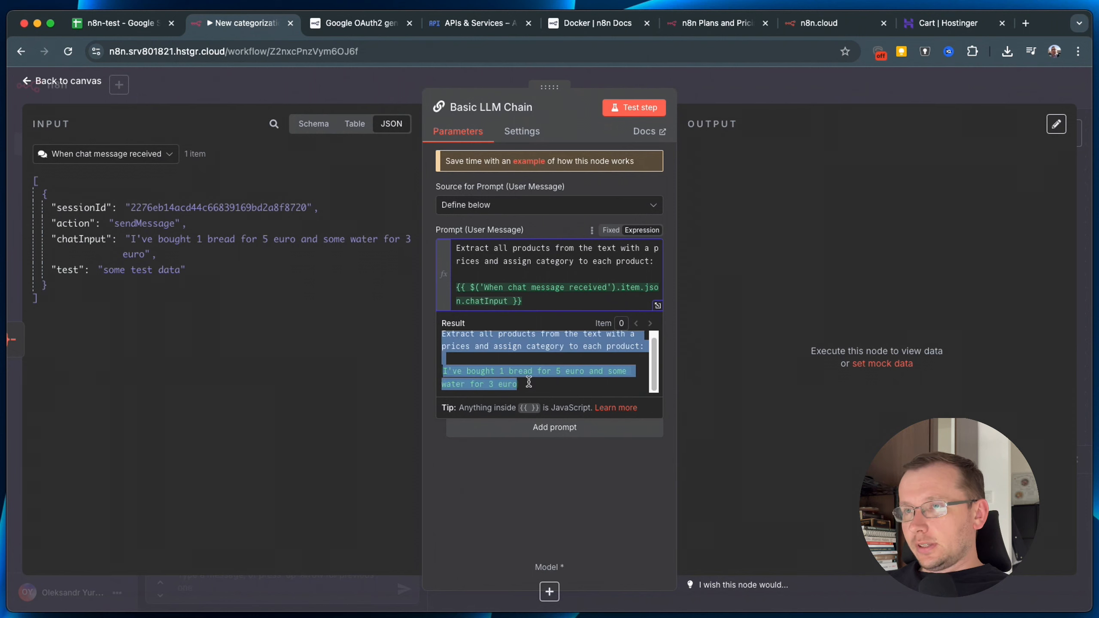
click(515, 476)
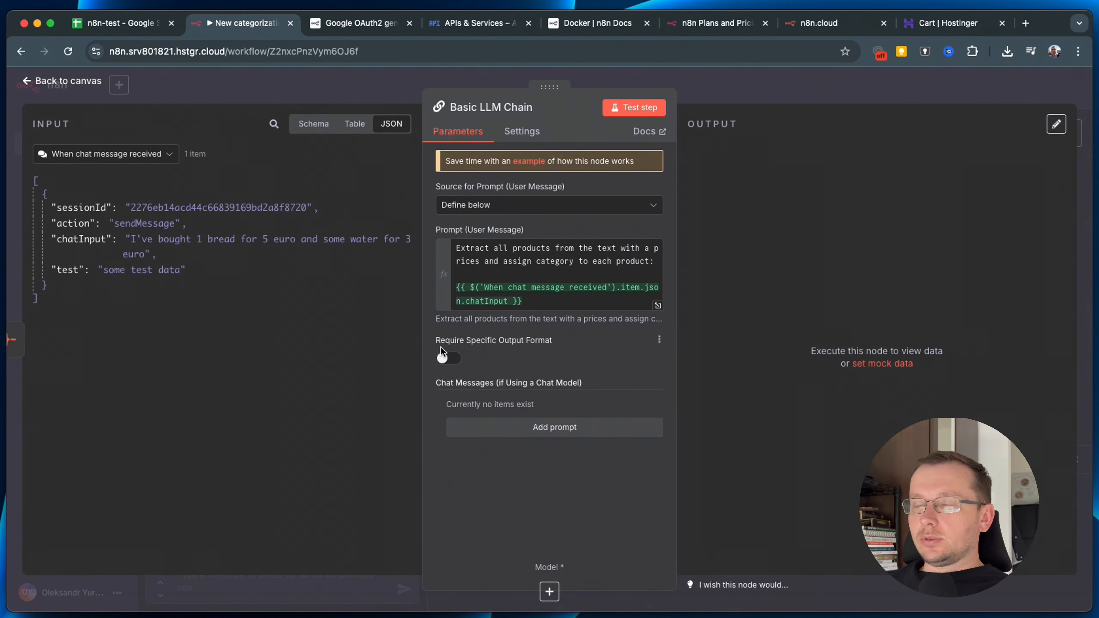
Add a System-type chat message and switch the input panel back to the Aggregate node's data.
click(555, 429)
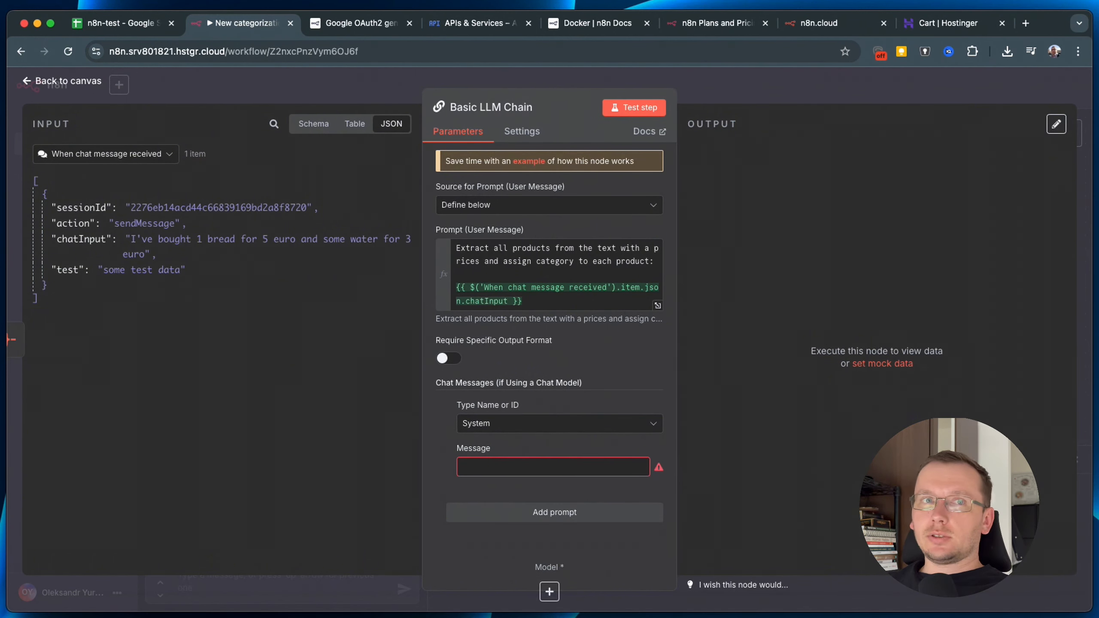
key(super+Tab)
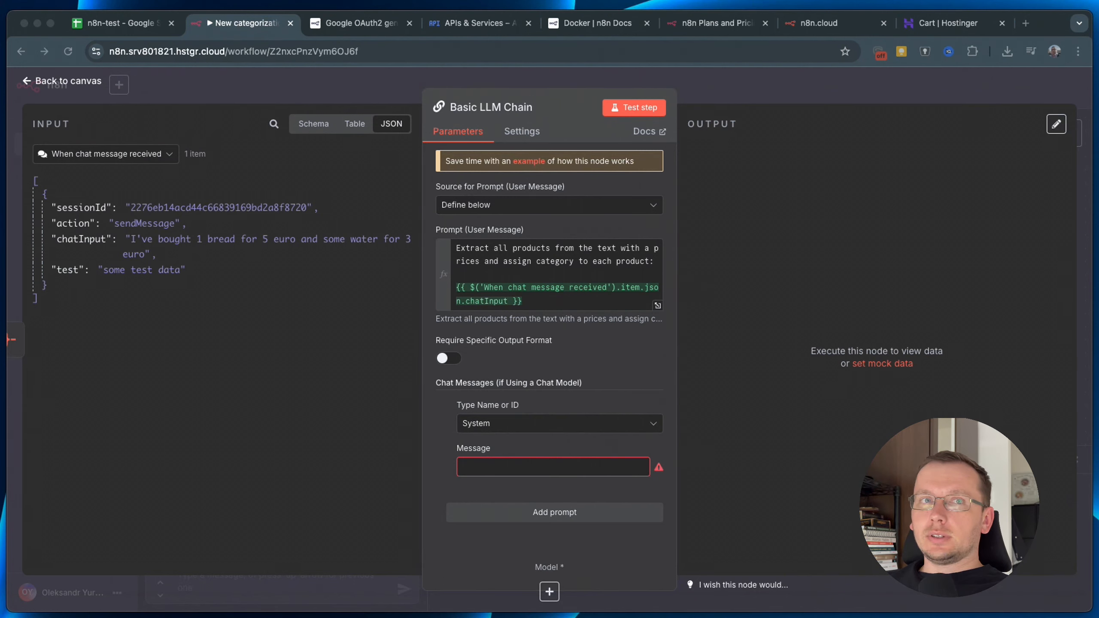
click(81, 161)
click(78, 186)
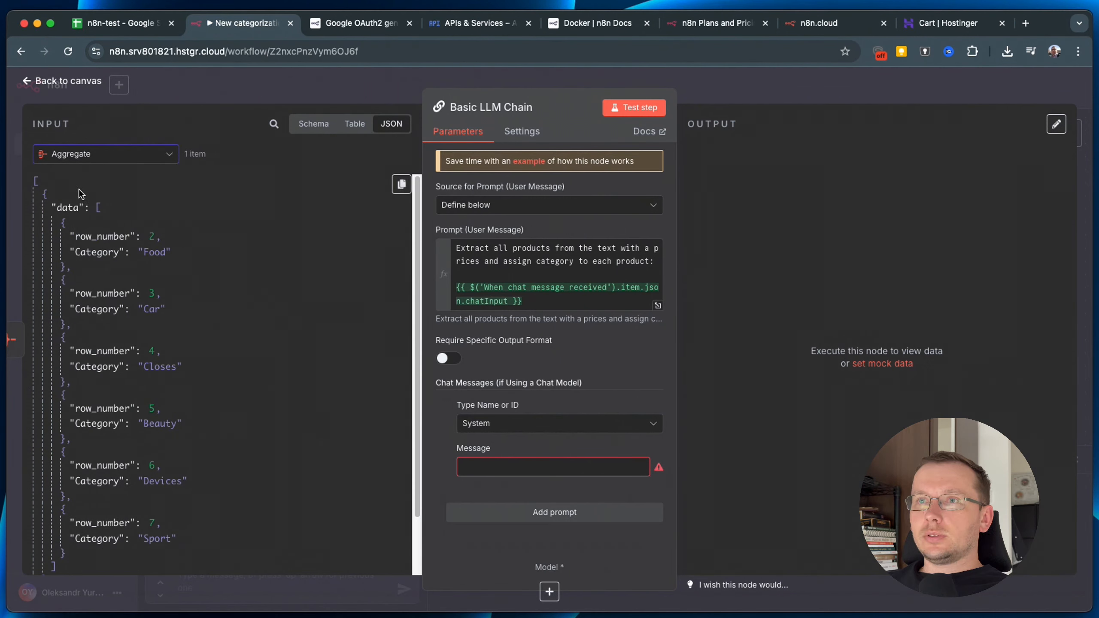
key(super+Tab)
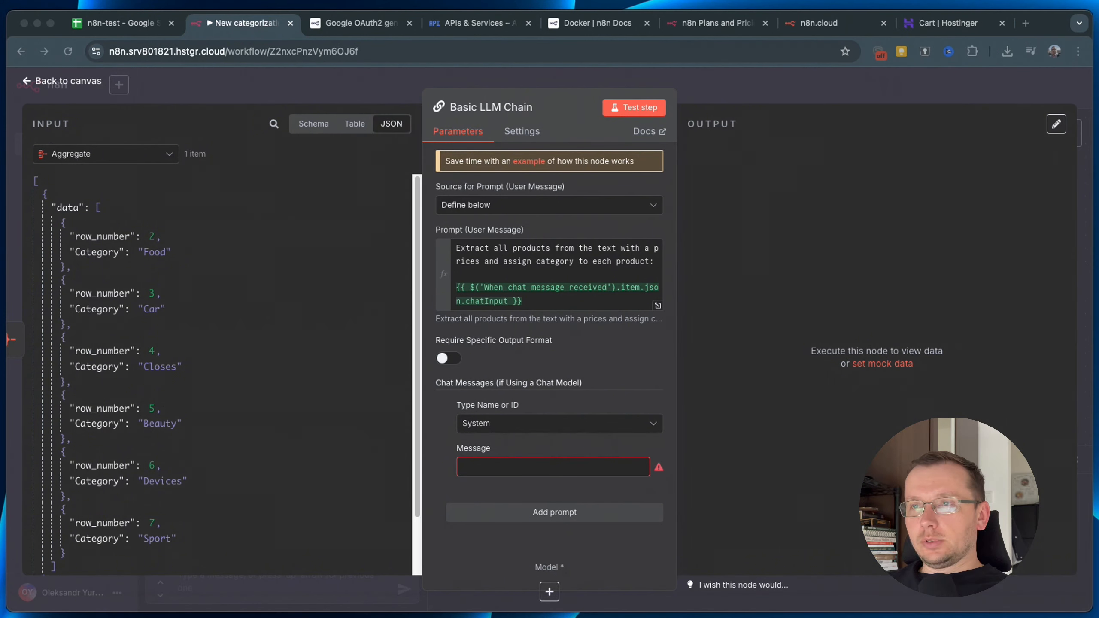
Fill the System message with the prepared classifier instructions and open its full expression view.
click(639, 472)
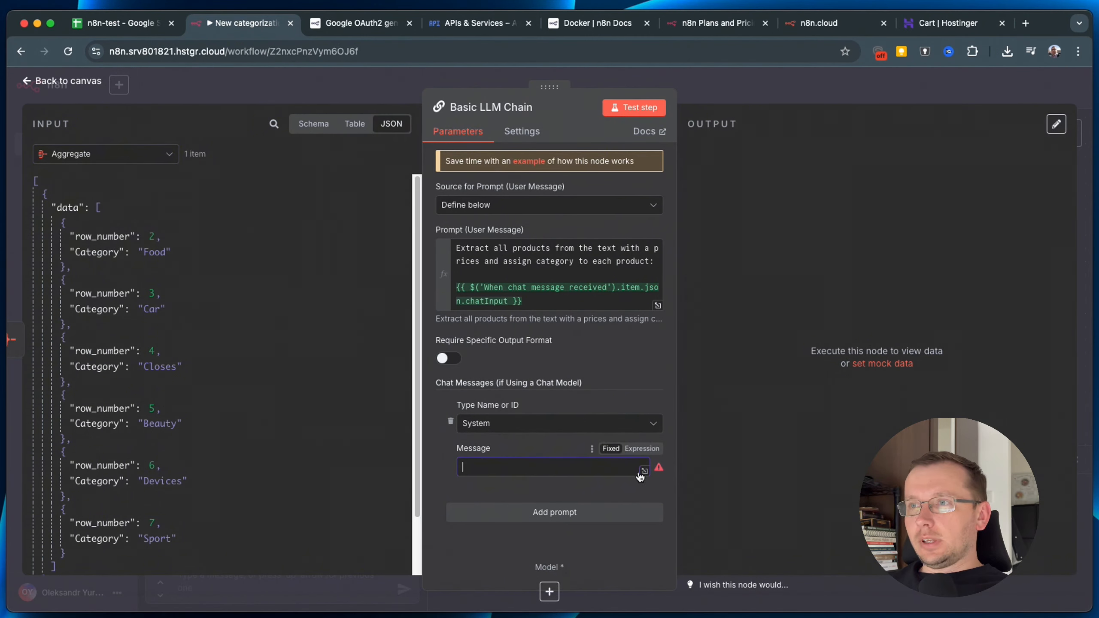
click(643, 471)
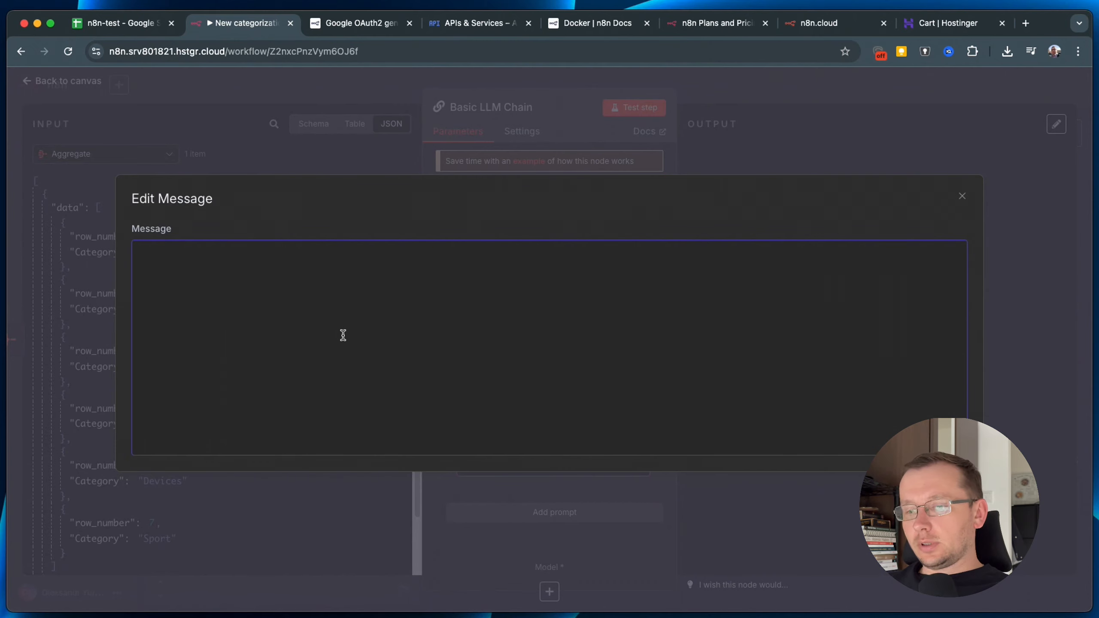
key(Escape)
scroll(517, 477, down, 5)
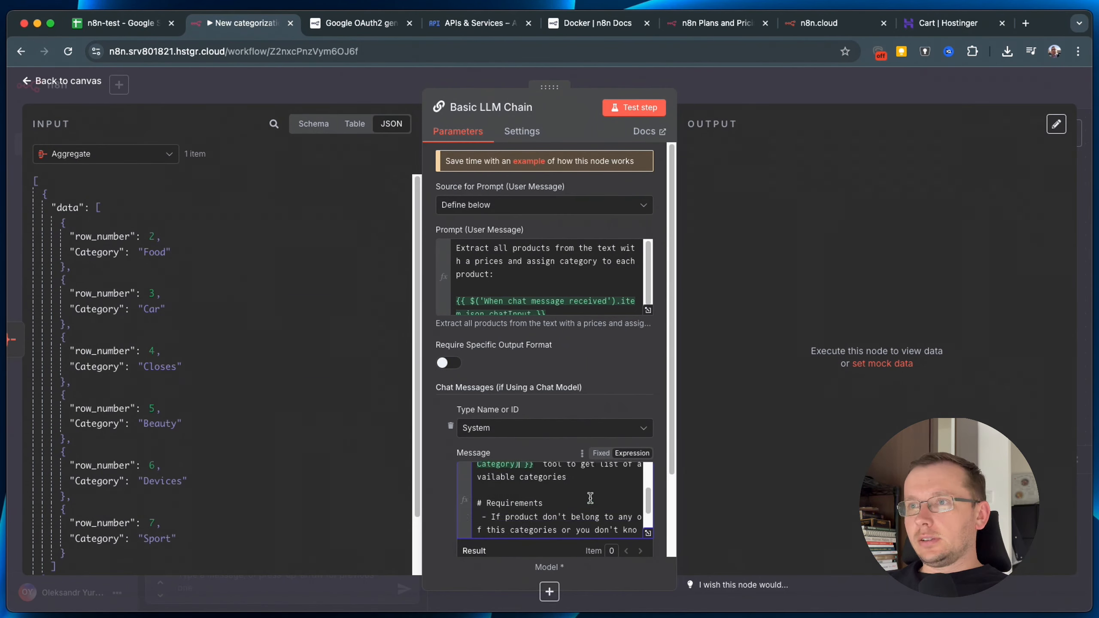
click(648, 536)
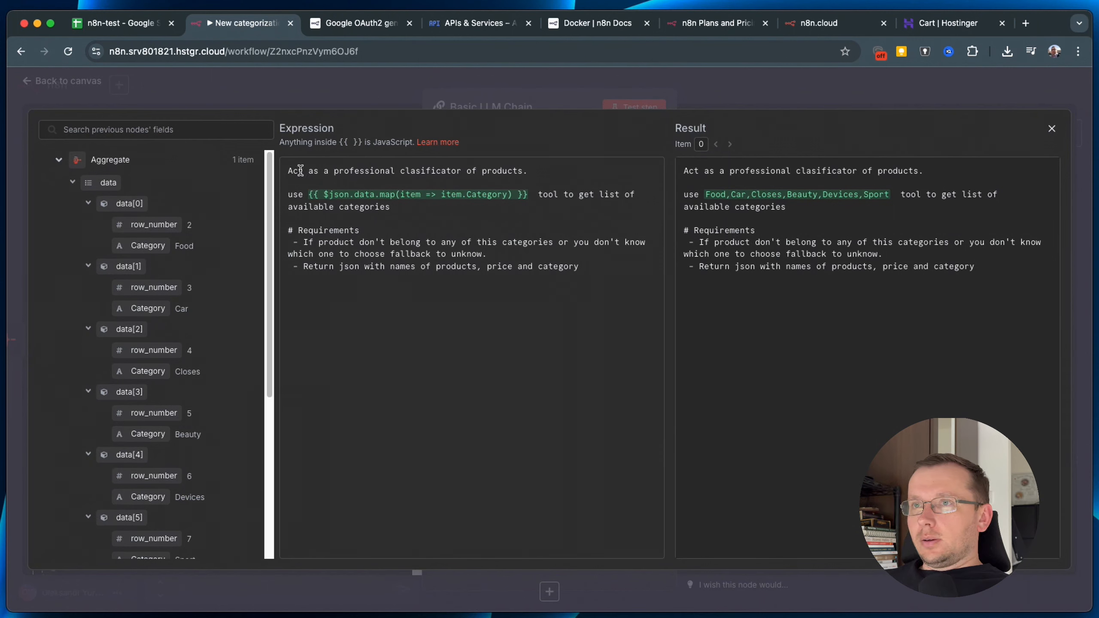
Review the classifier role line and the $json.data.map(...Category) expression resolving to the category list.
drag(288, 171, 574, 168)
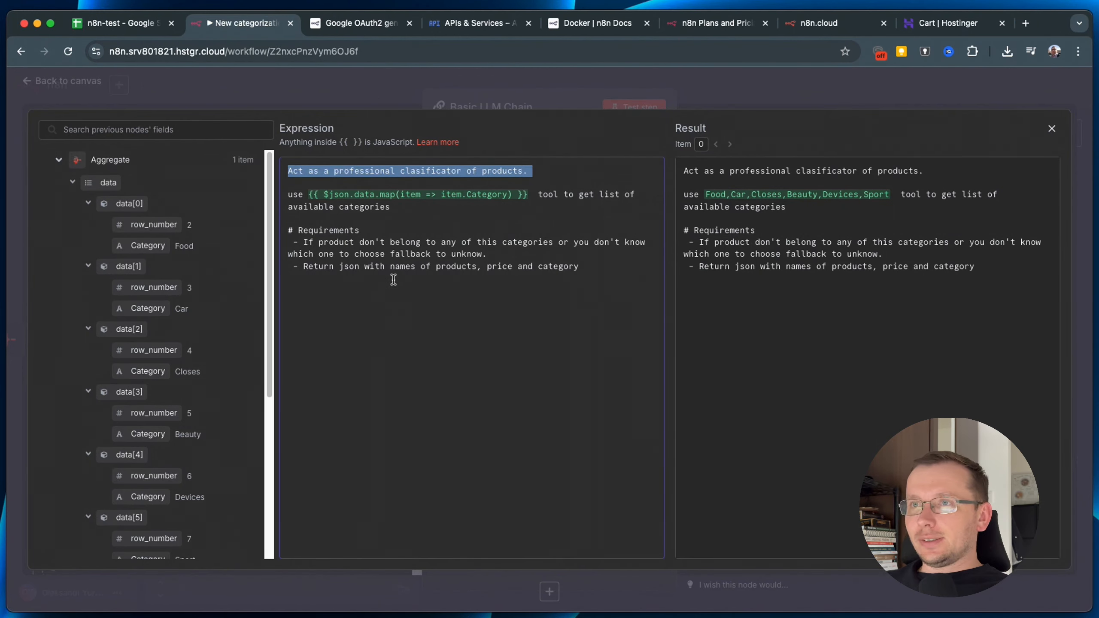
click(403, 266)
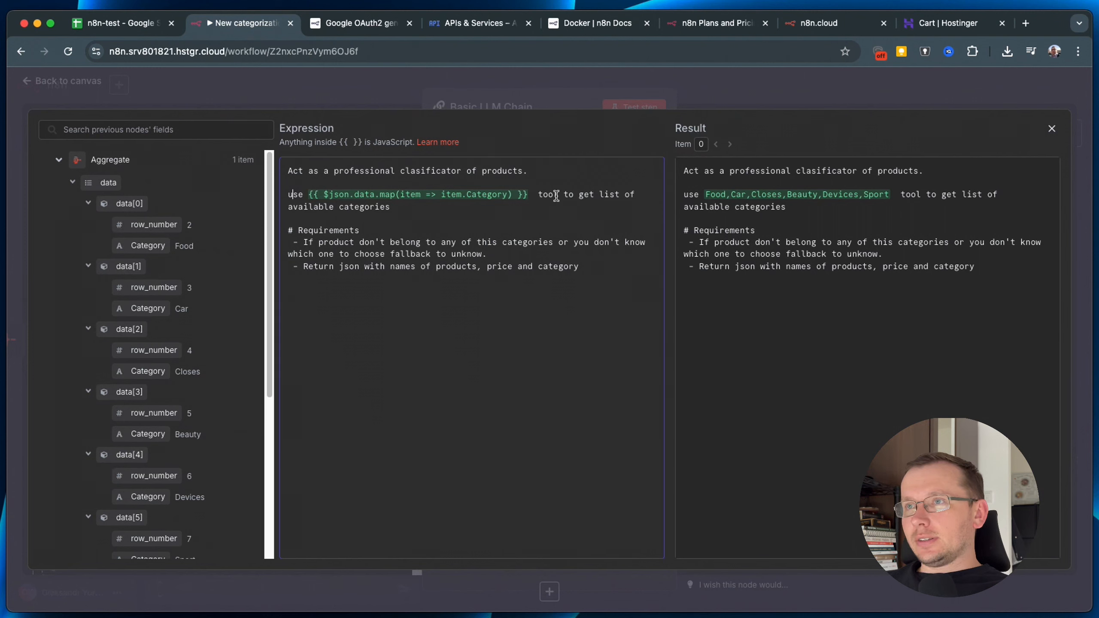
drag(684, 170, 734, 196)
click(401, 209)
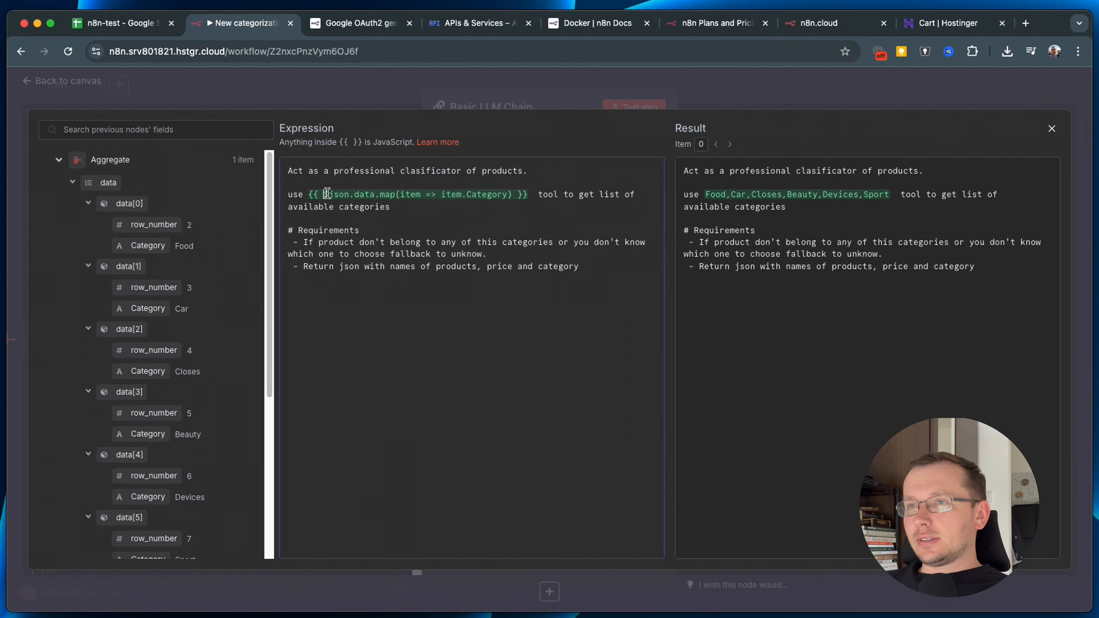
drag(324, 195, 513, 195)
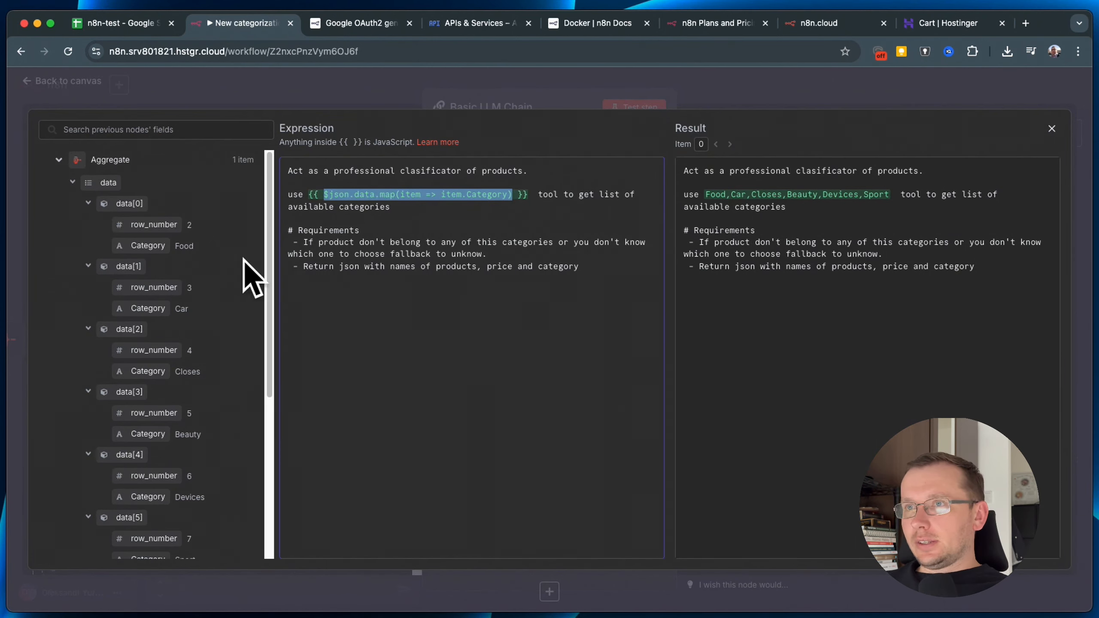
click(552, 221)
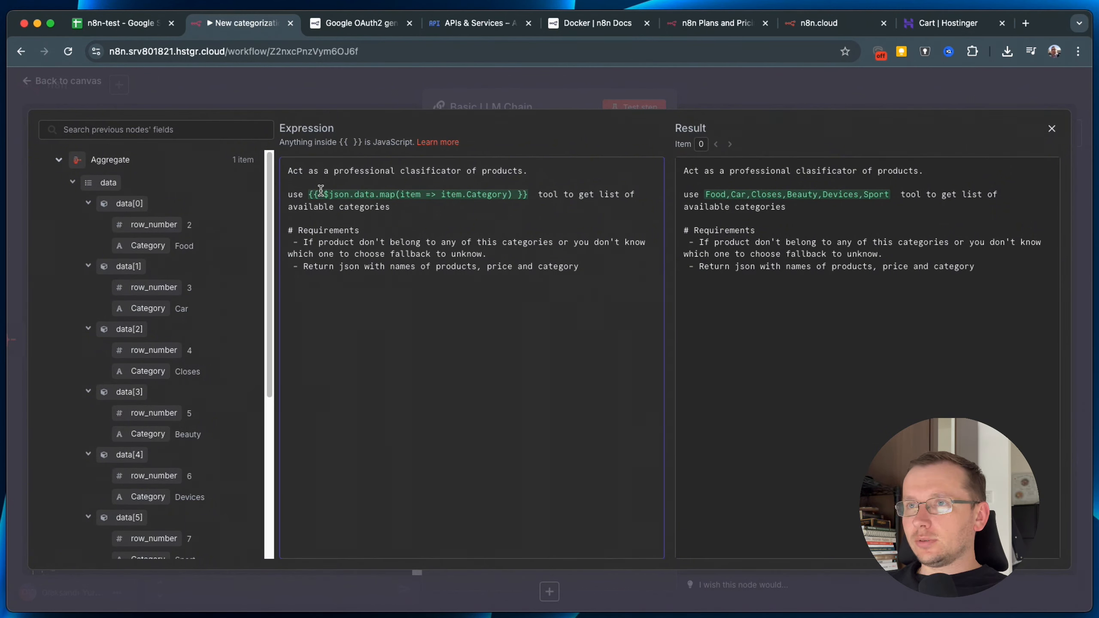
drag(324, 194, 350, 194)
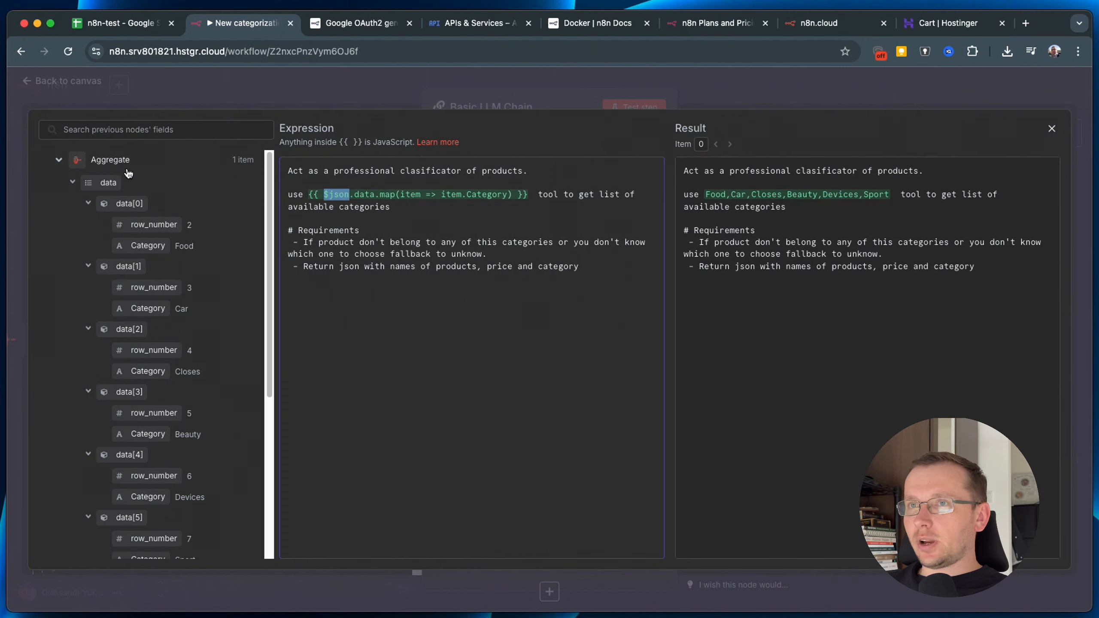
click(358, 192)
double_click(358, 193)
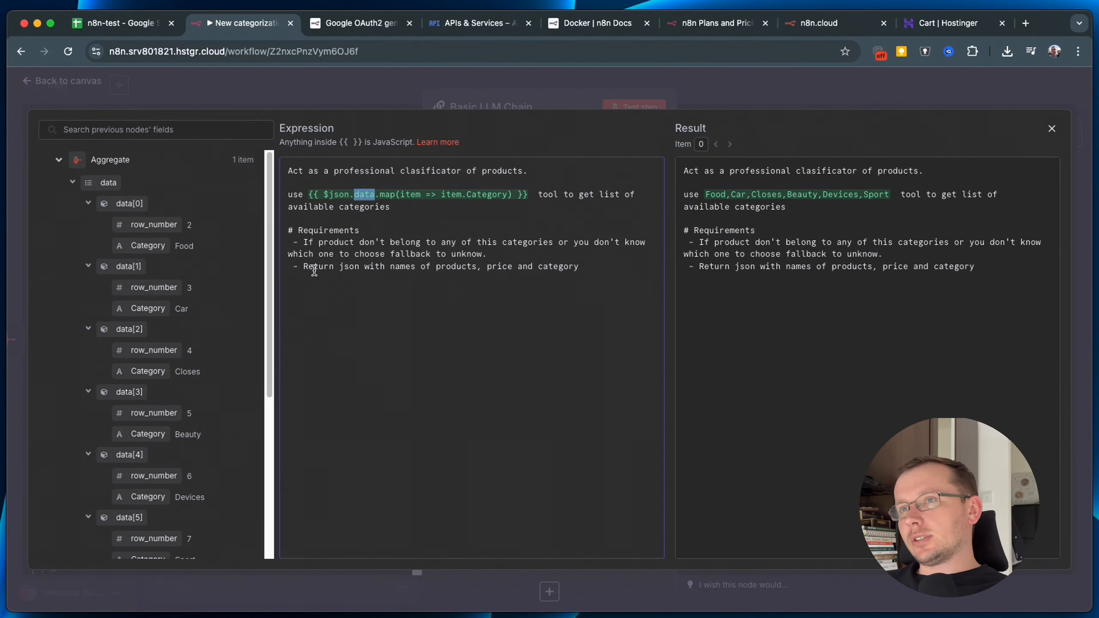
double_click(389, 195)
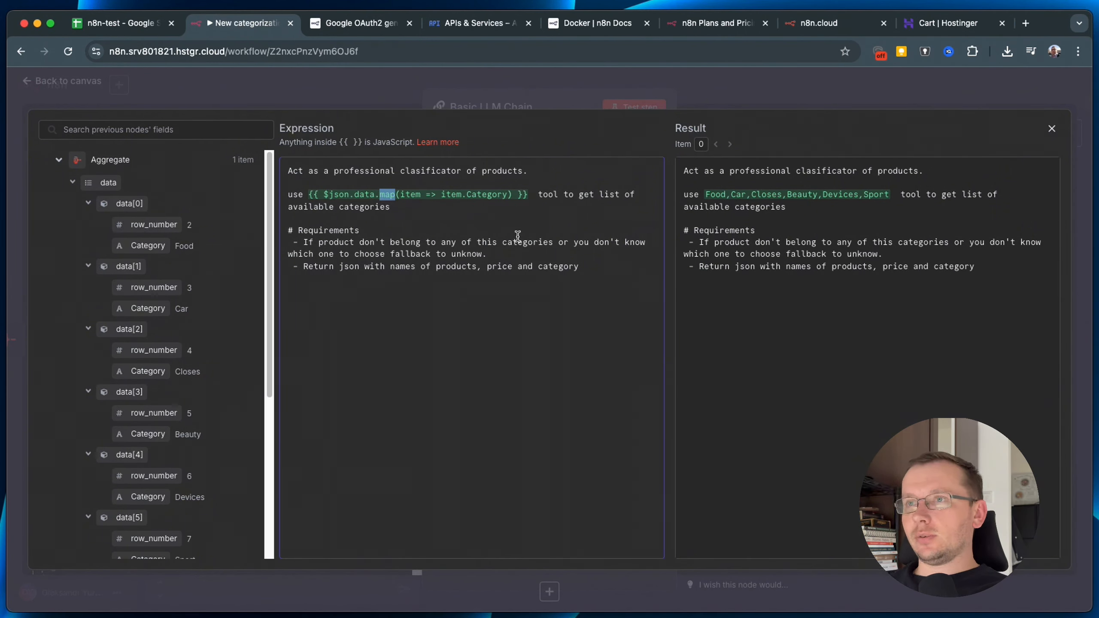
double_click(498, 194)
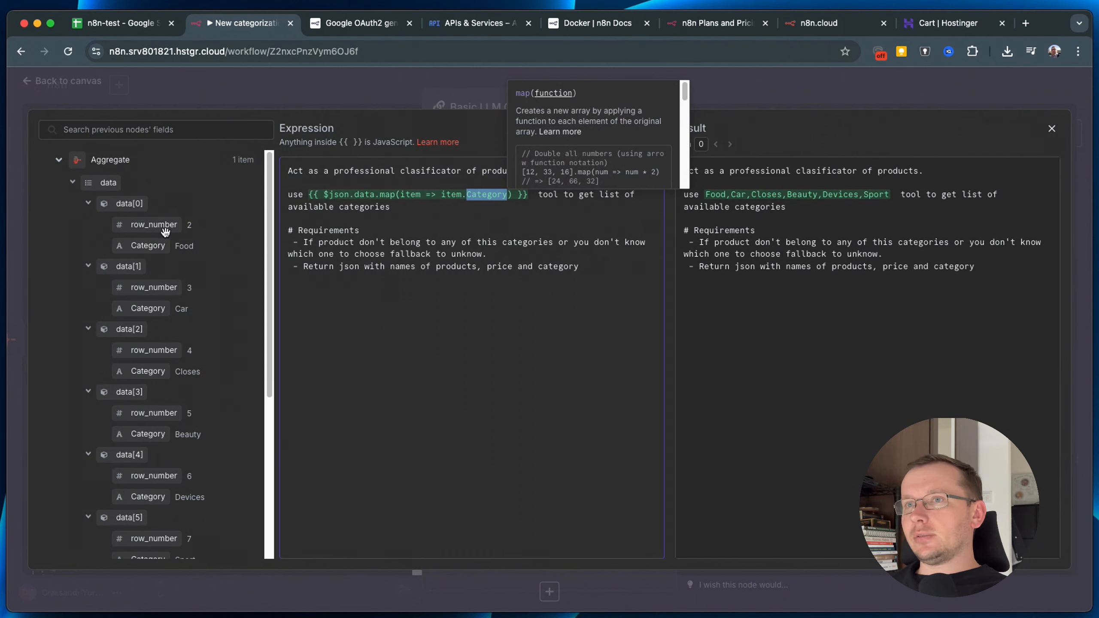
click(498, 317)
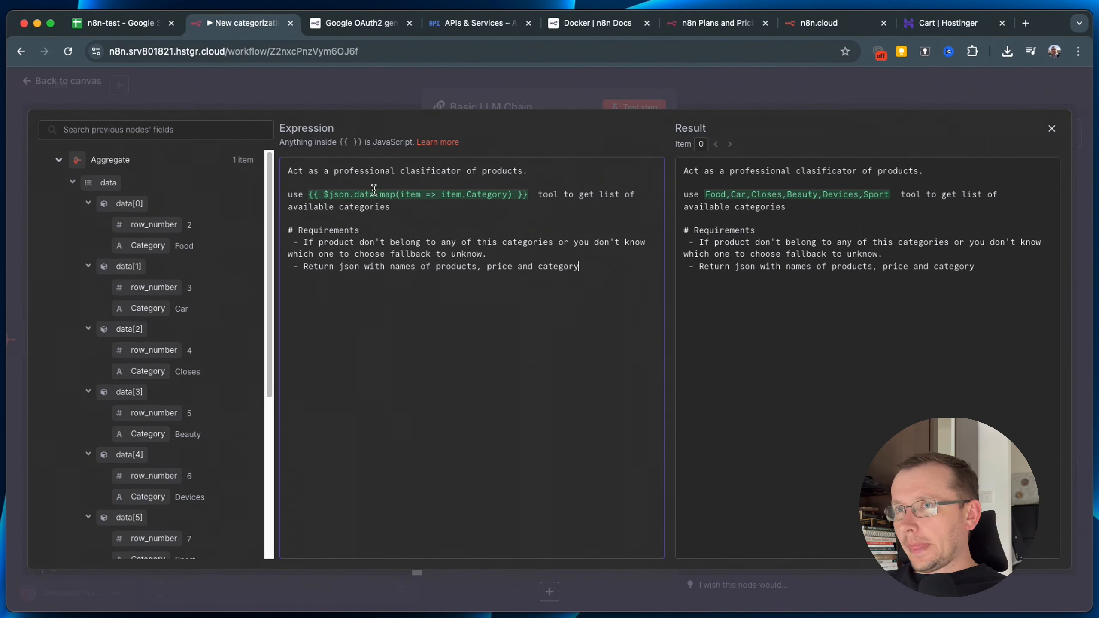
Check the # Requirements section, including the return-JSON rule, and close the editor.
drag(288, 230, 371, 230)
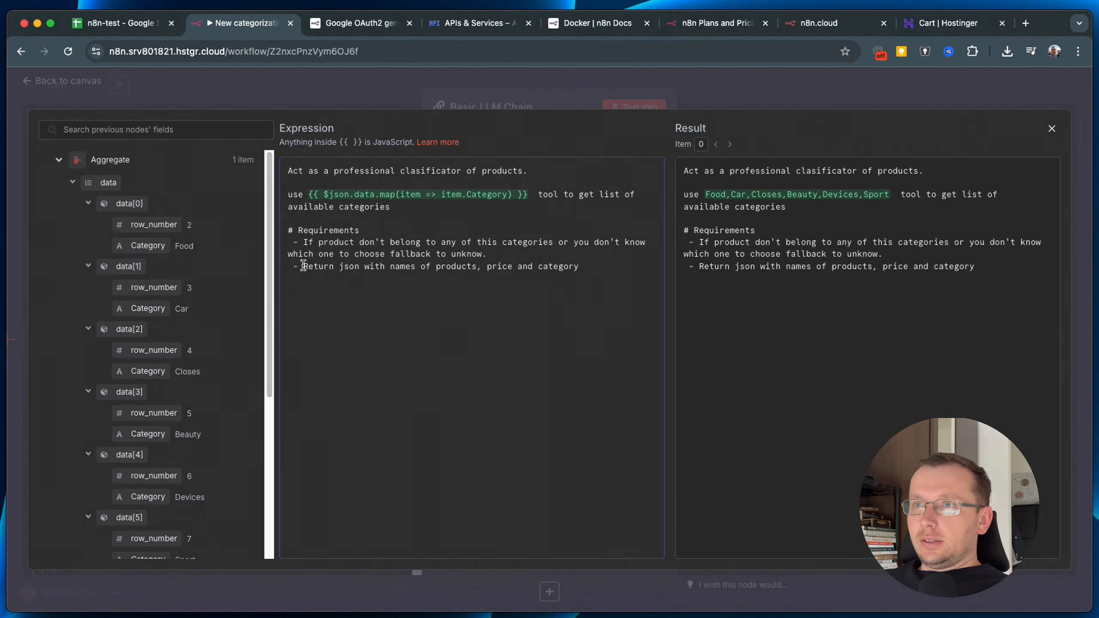
drag(304, 265, 582, 267)
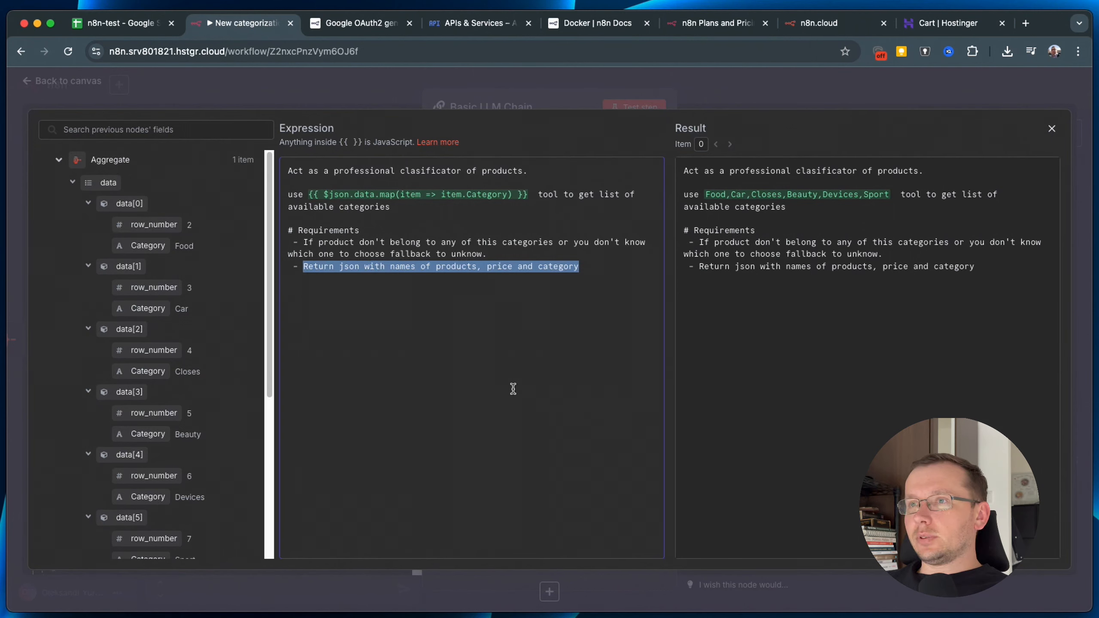
click(1051, 128)
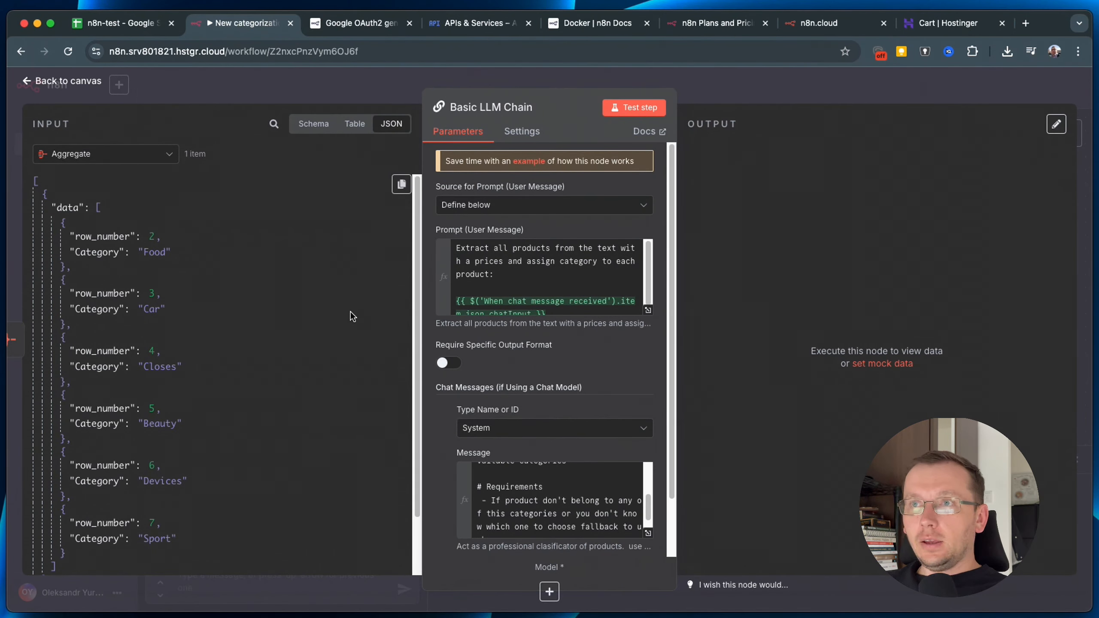
Test the chain, get the 'A Model sub-node must be connected' error, and return to the canvas.
click(637, 109)
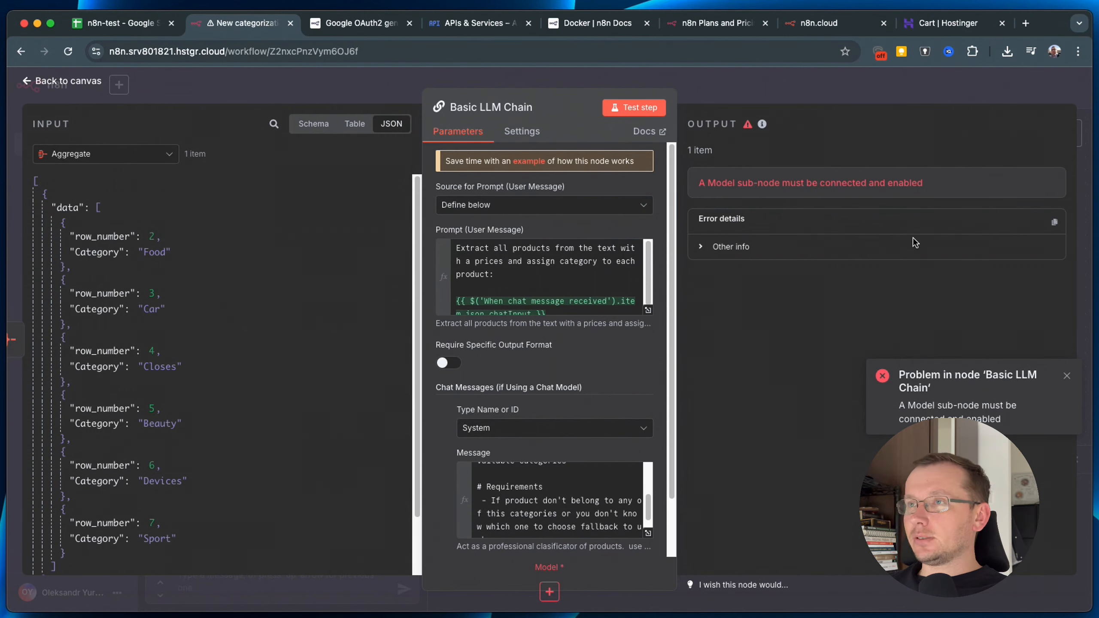
click(804, 87)
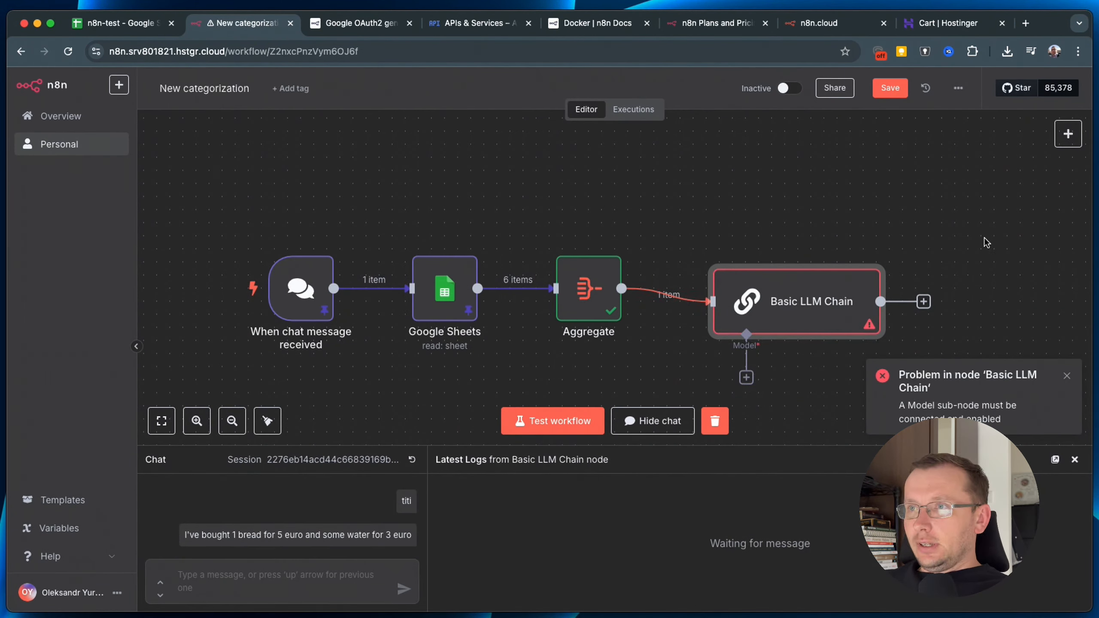
right_click(916, 234)
drag(851, 200, 734, 160)
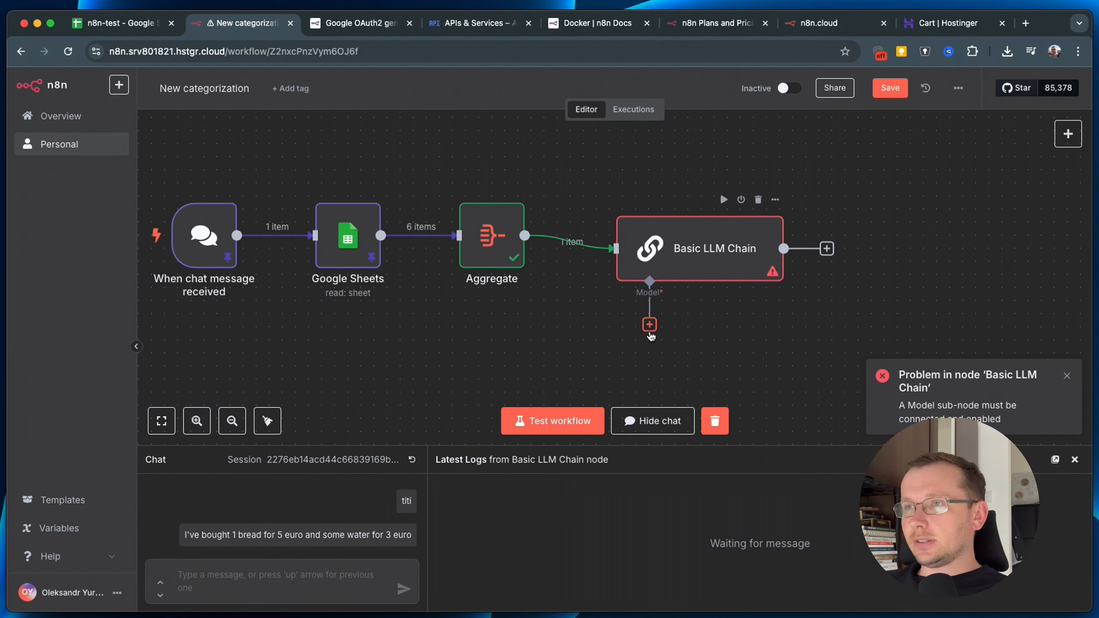
Pick OpenAI Chat Model from the Language Models list for the chain's Model slot.
click(650, 332)
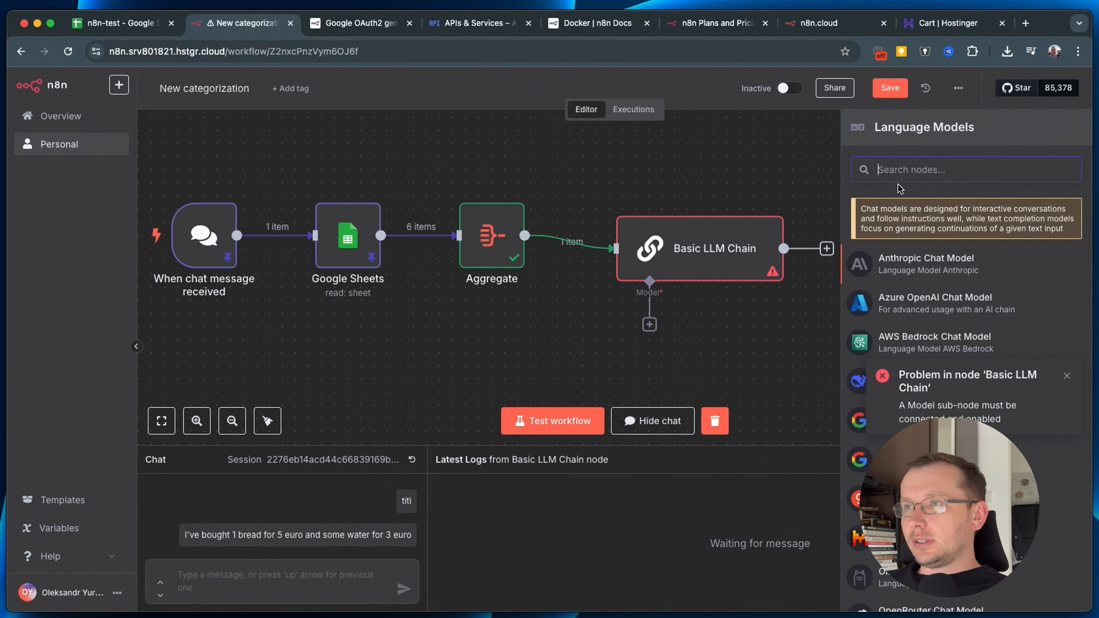
click(1066, 375)
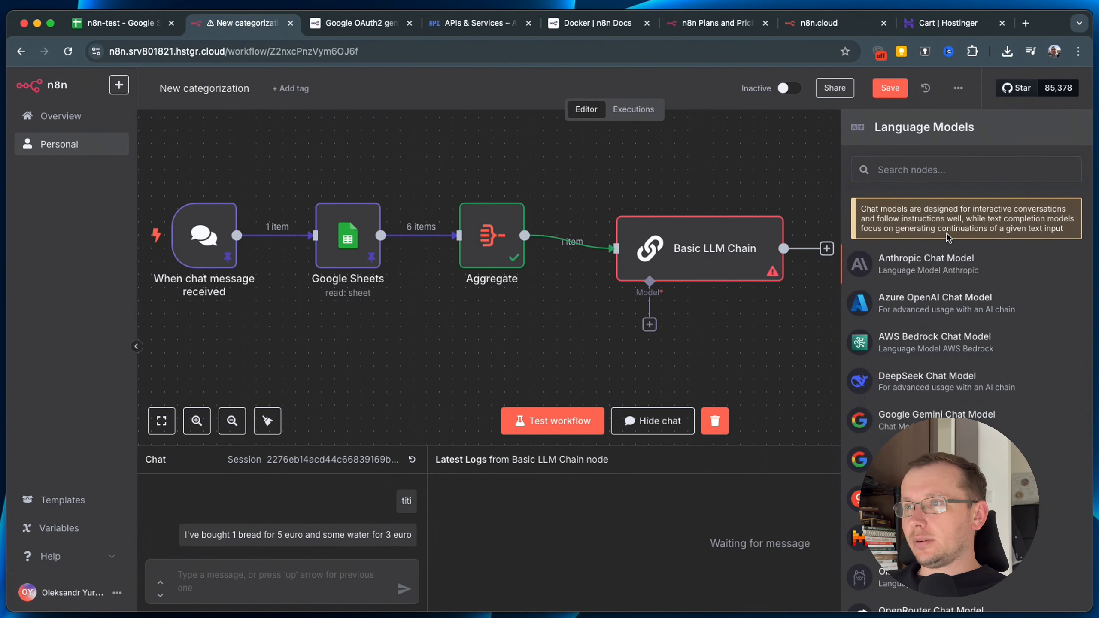
scroll(1067, 376, down, 2)
scroll(965, 347, down, 3)
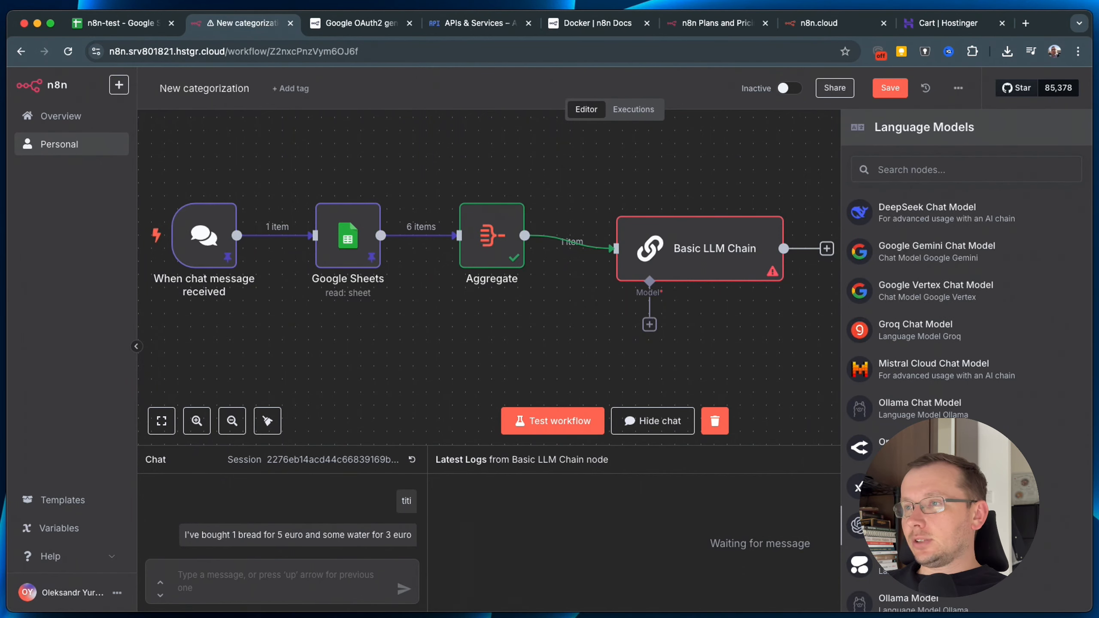
click(902, 526)
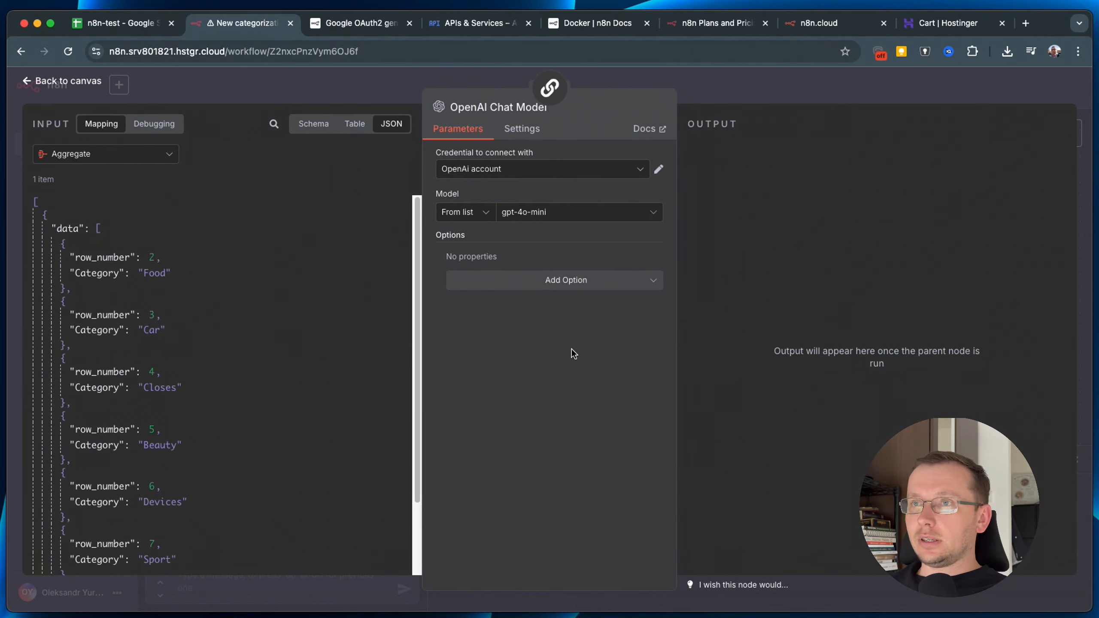
Create a new OpenAI credential and start on its API Key field.
click(486, 173)
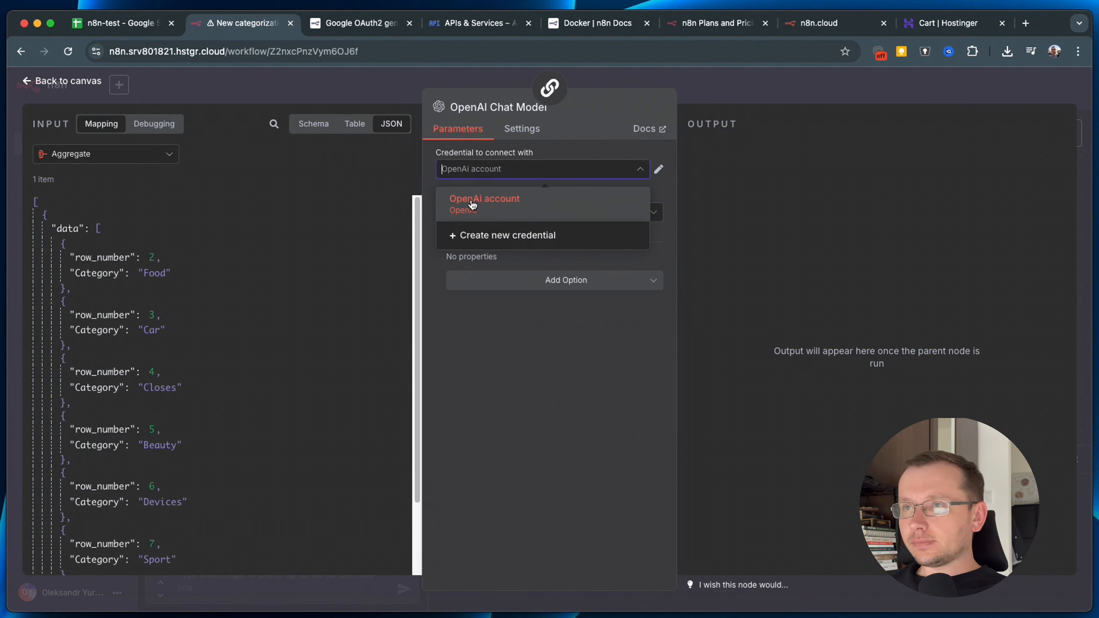
click(489, 241)
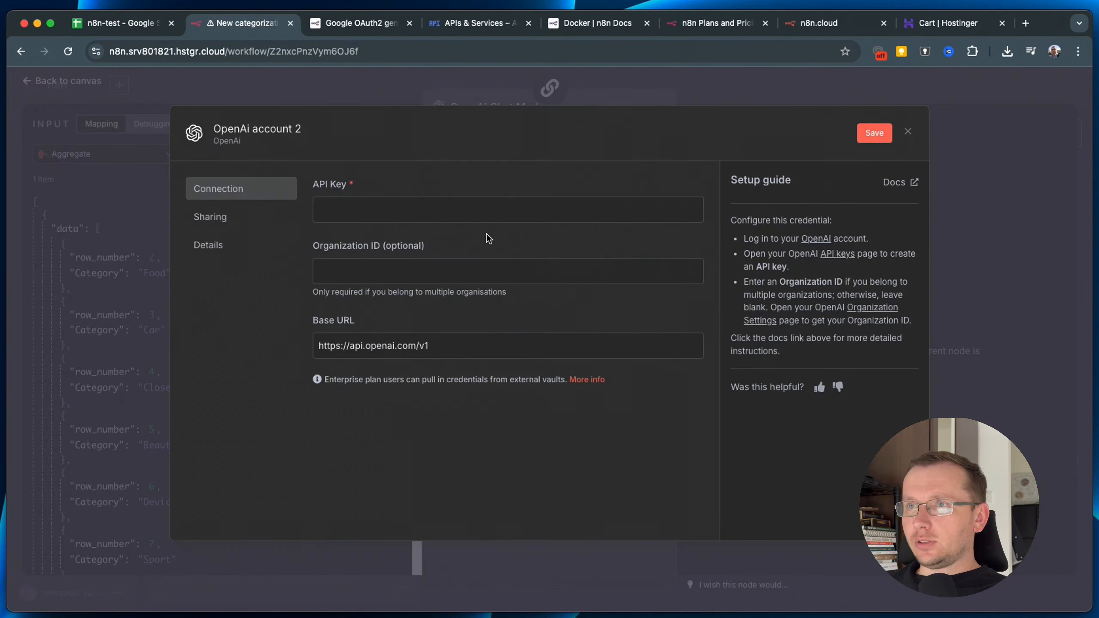
click(396, 211)
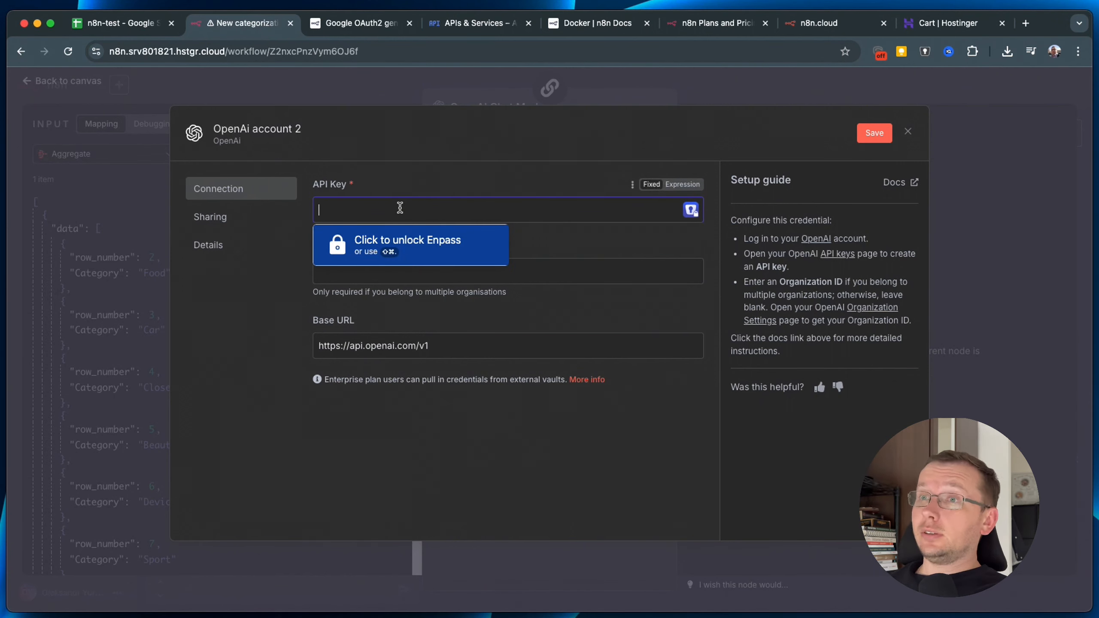
click(457, 279)
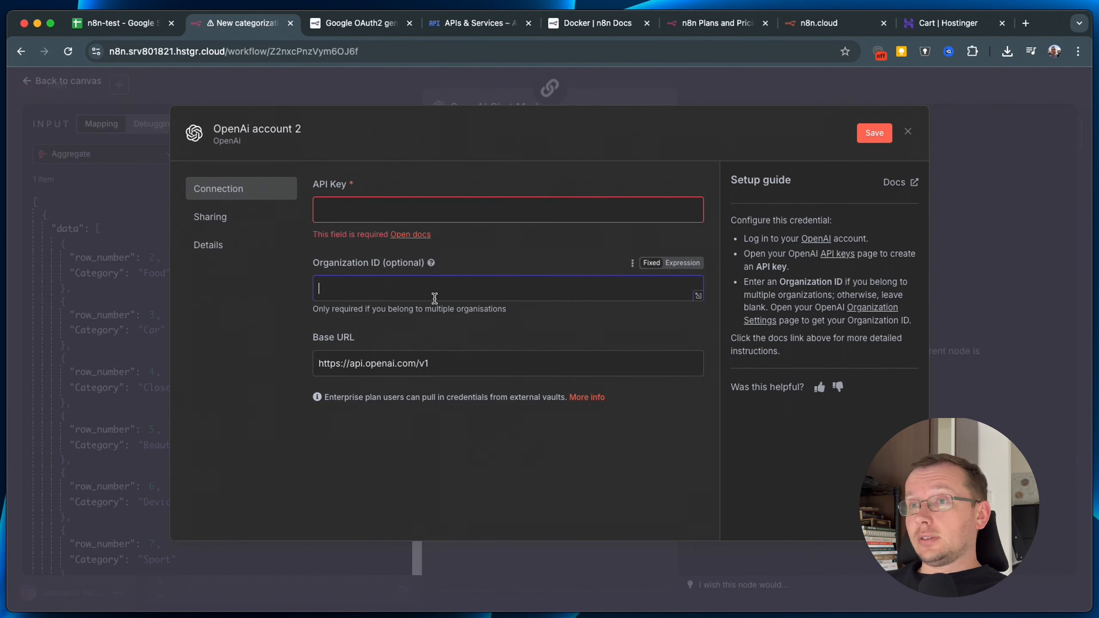
click(358, 207)
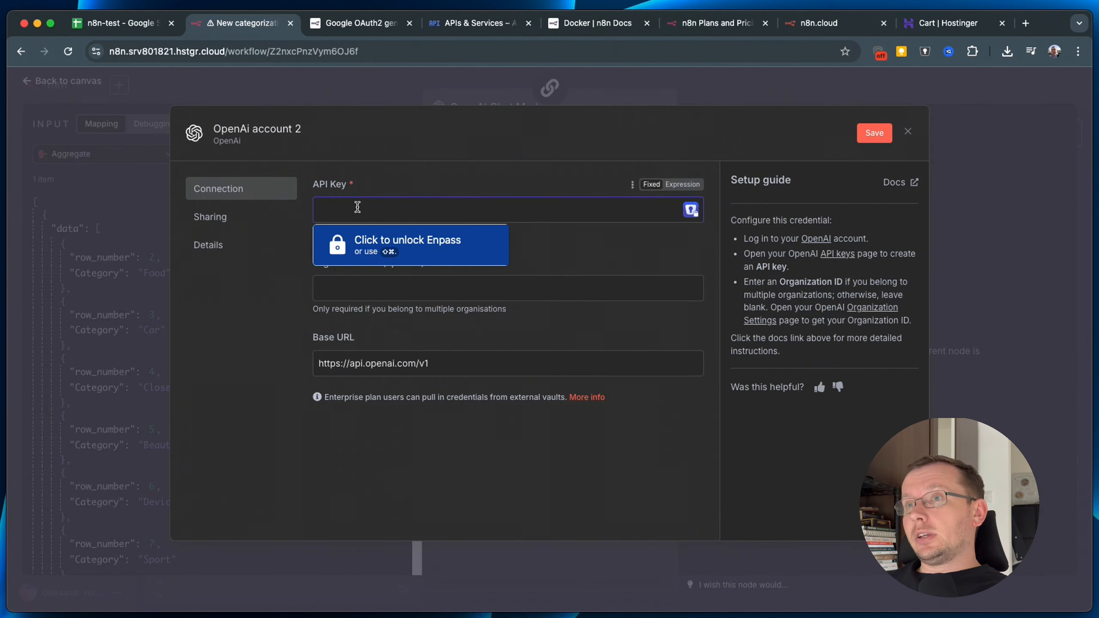
click(593, 265)
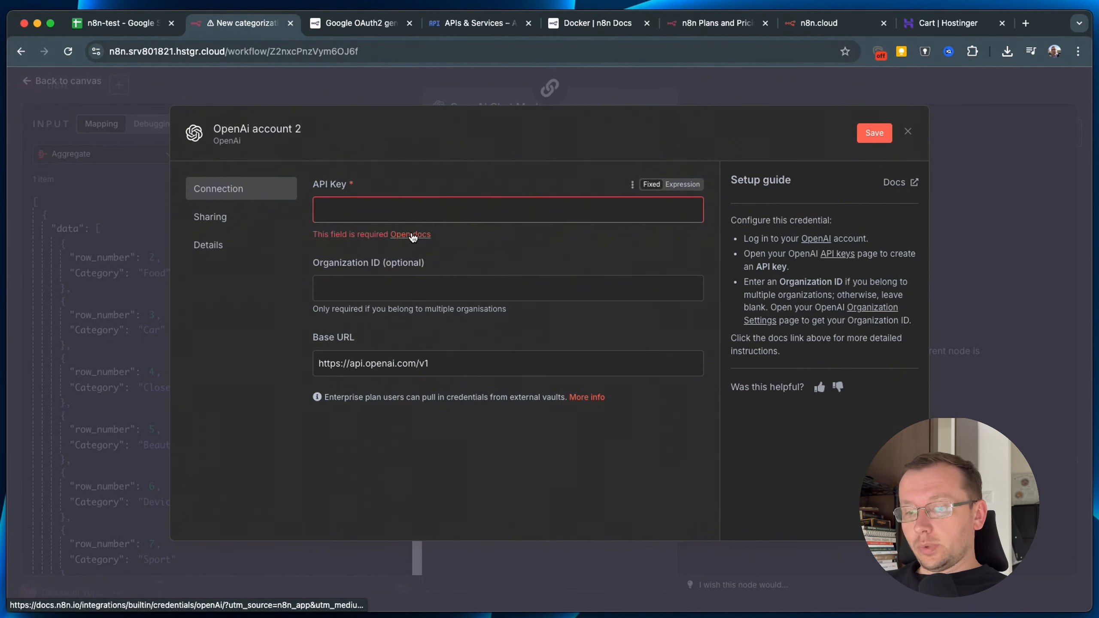
Open the OpenAI credential documentation in a new browser tab.
right_click(413, 237)
click(423, 243)
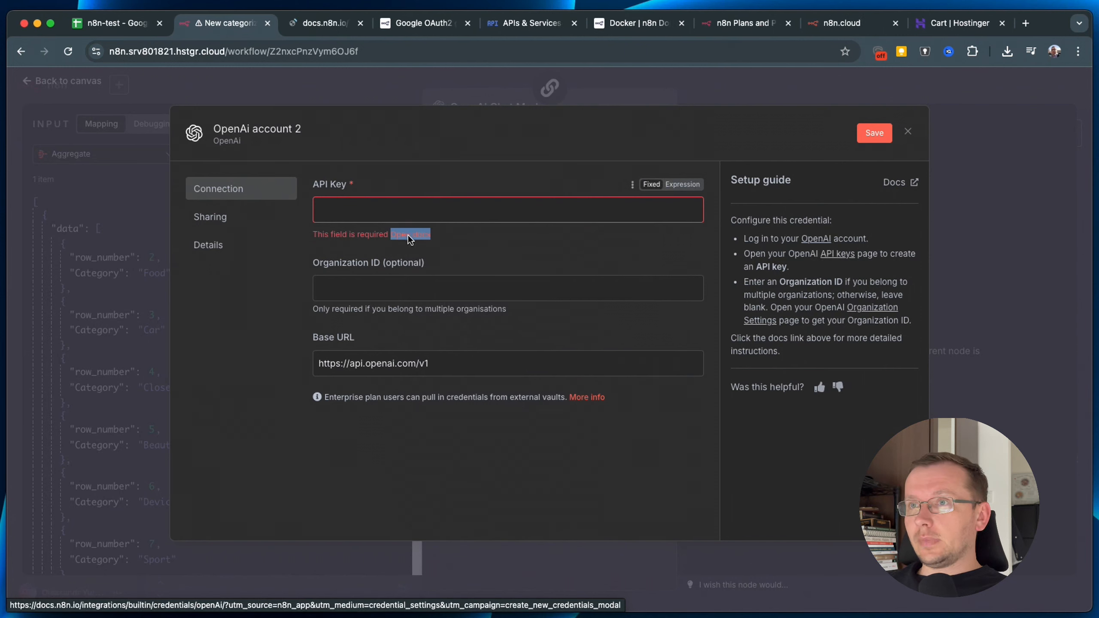
click(321, 23)
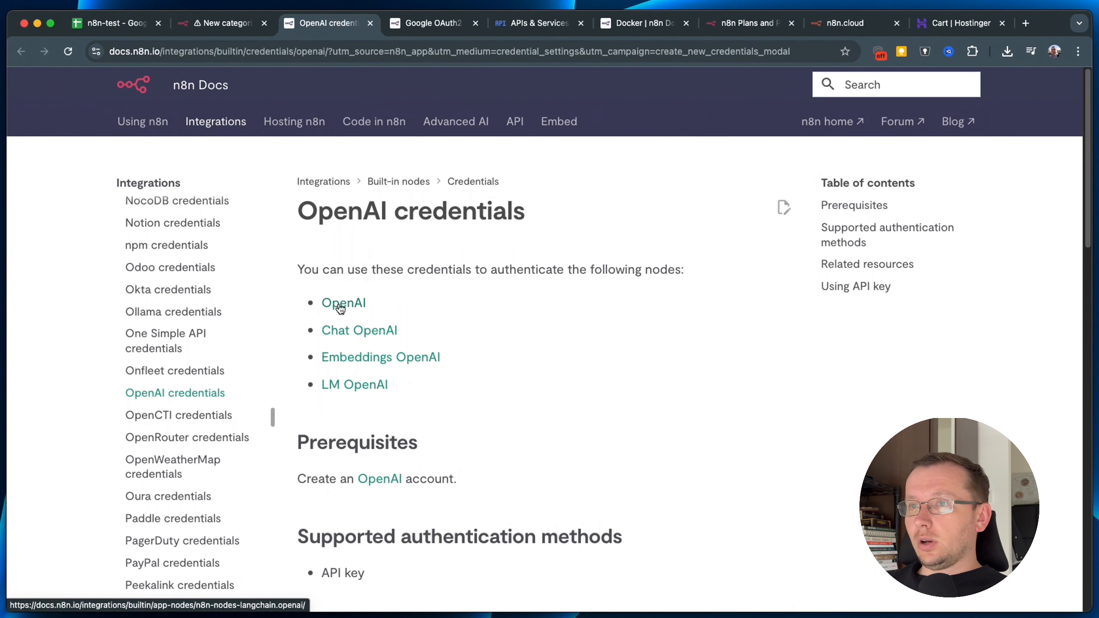
Read the OpenAI credentials docs on the API key, then discard the unsaved OpenAi account 2 credential.
scroll(490, 466, down, 2)
scroll(435, 471, down, 3)
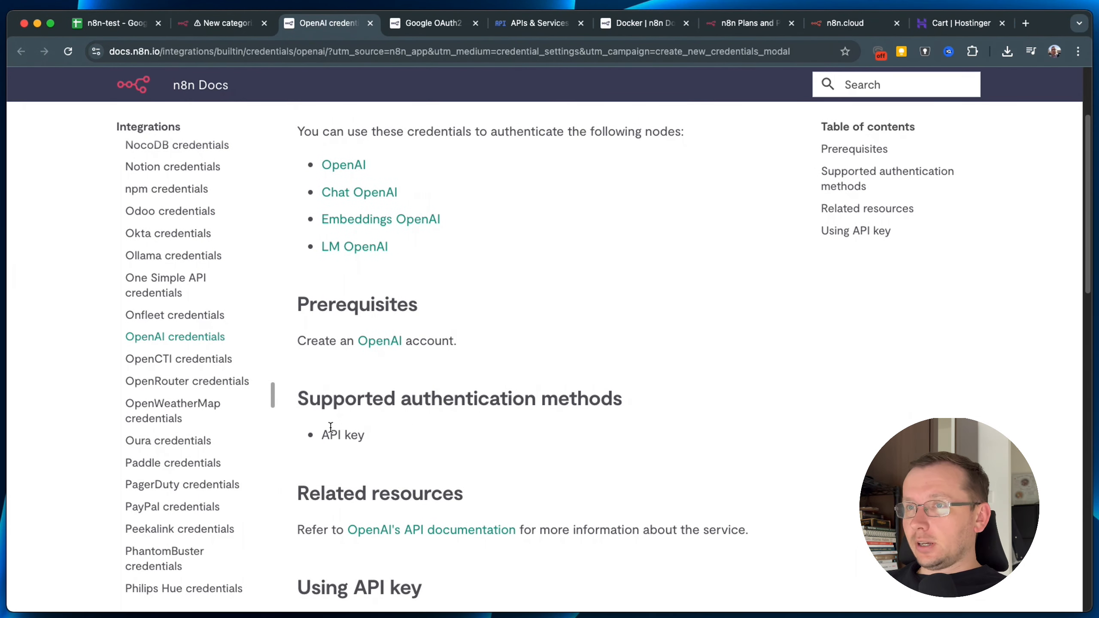
drag(318, 426, 366, 434)
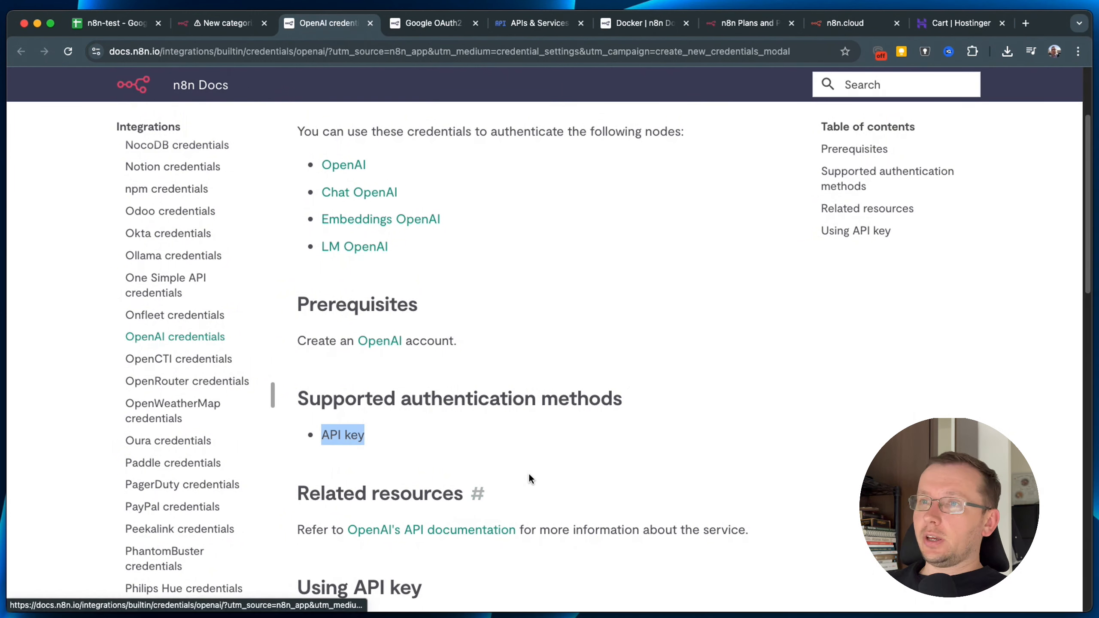
scroll(589, 435, down, 1)
scroll(589, 435, down, 7)
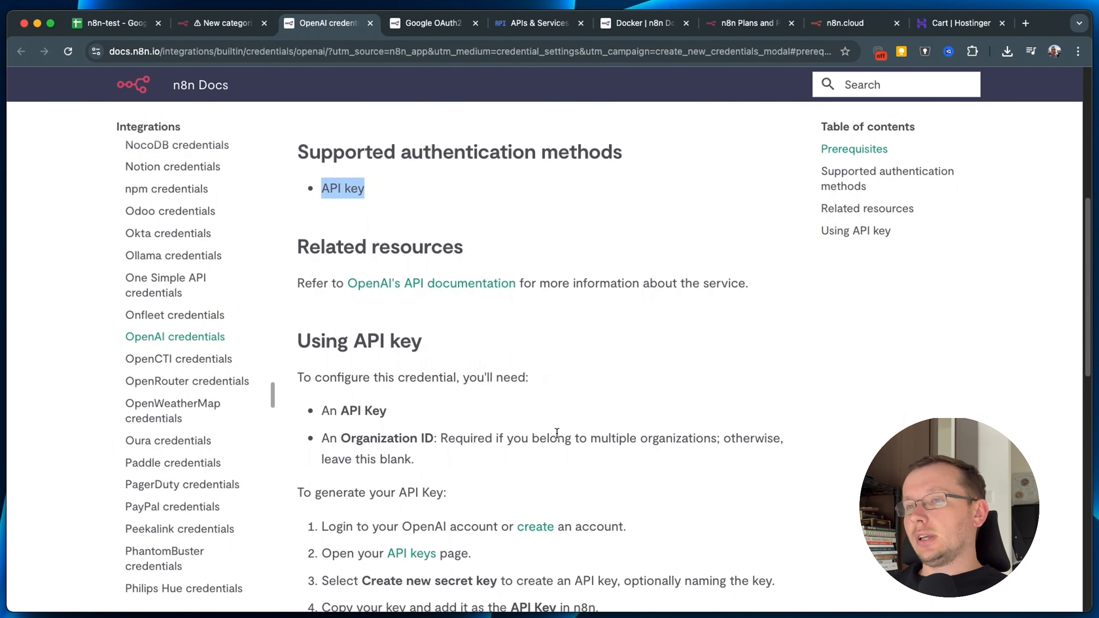
scroll(417, 329, up, 2)
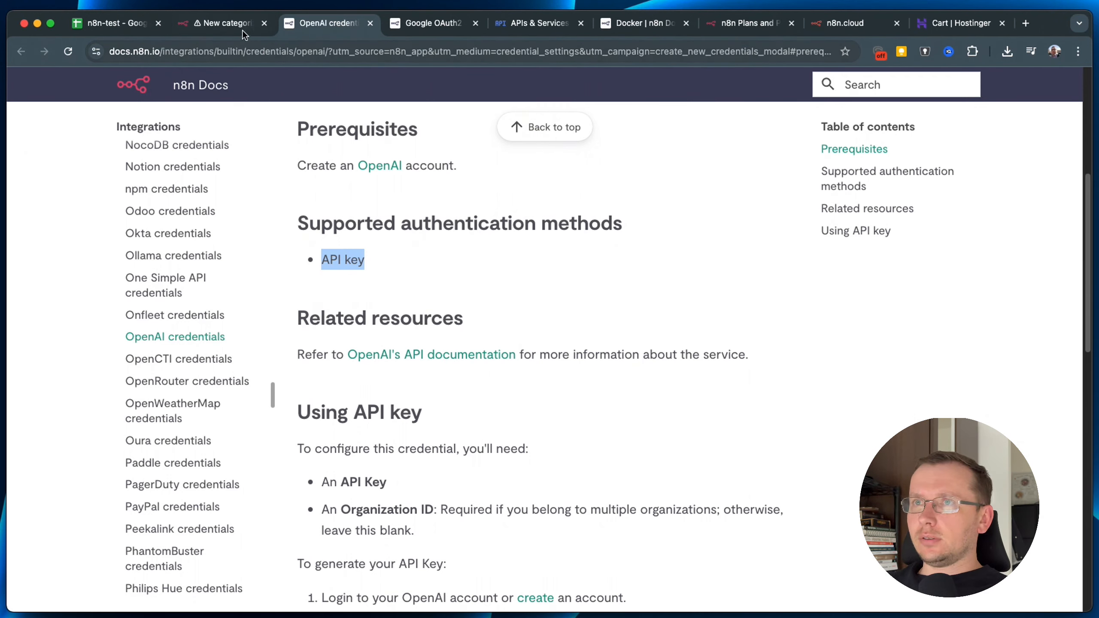
click(227, 24)
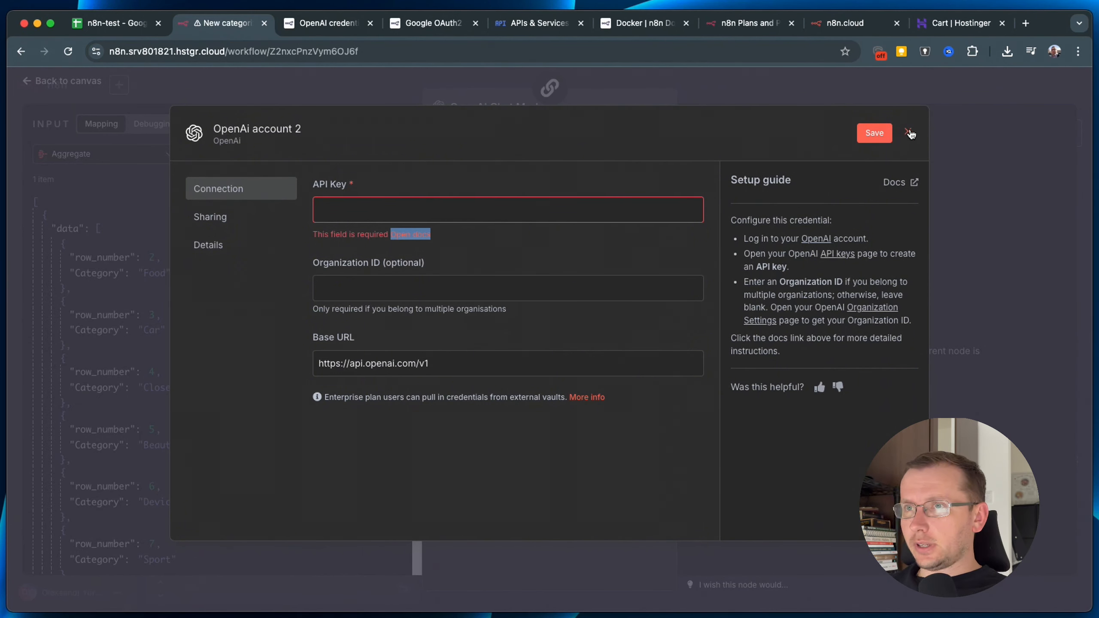
click(908, 132)
Select the existing OpenAi account credential and change the model from gpt-4o-mini to gpt-4.1-nano.
click(526, 169)
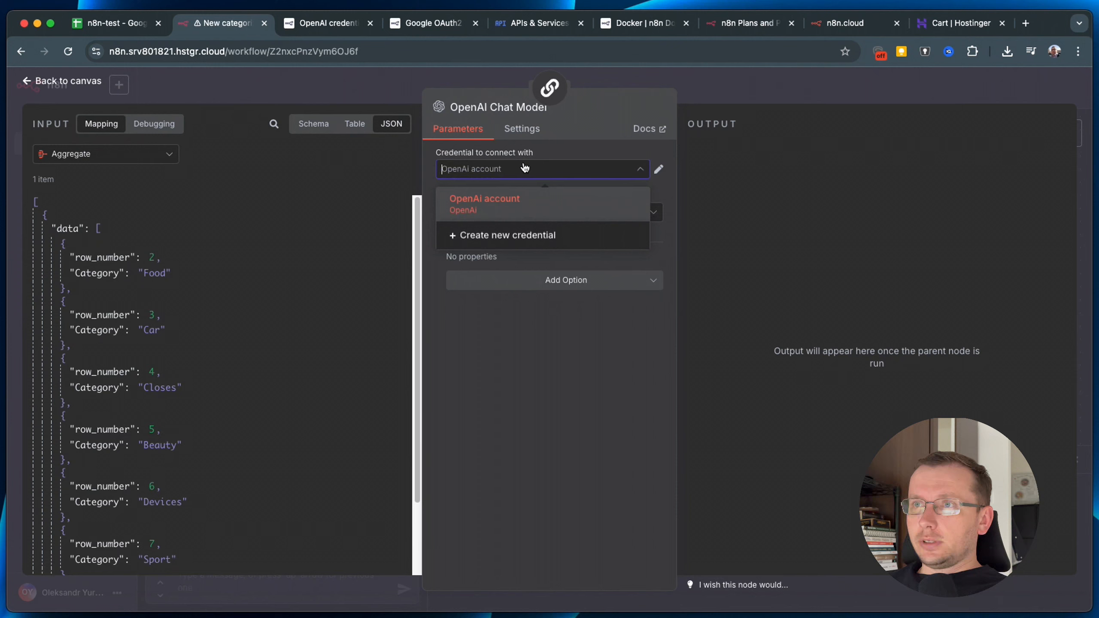
click(505, 199)
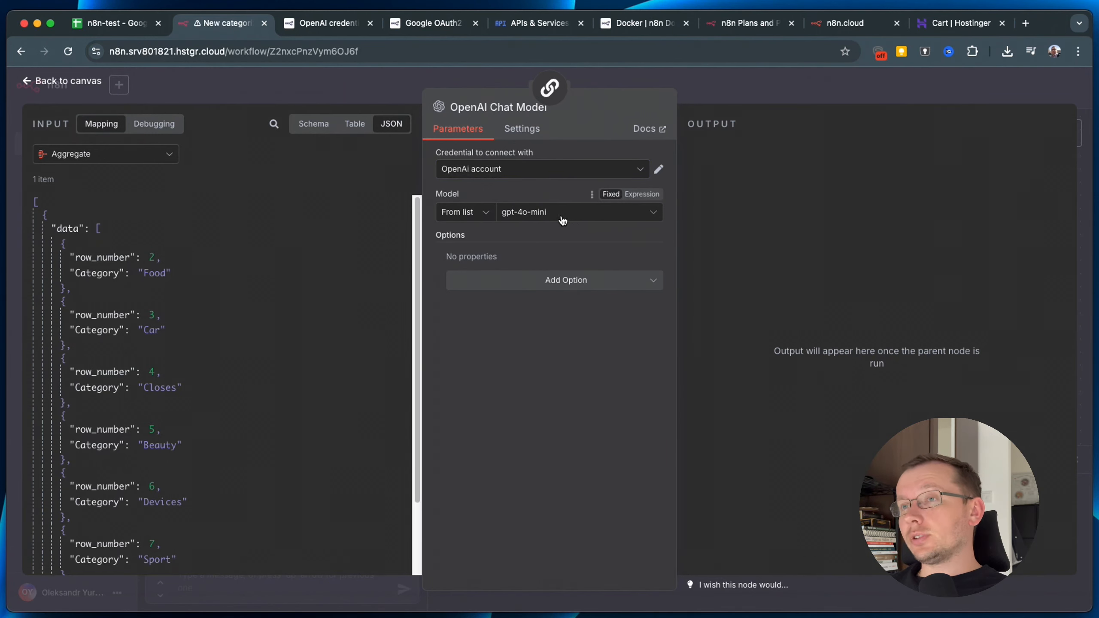
click(558, 216)
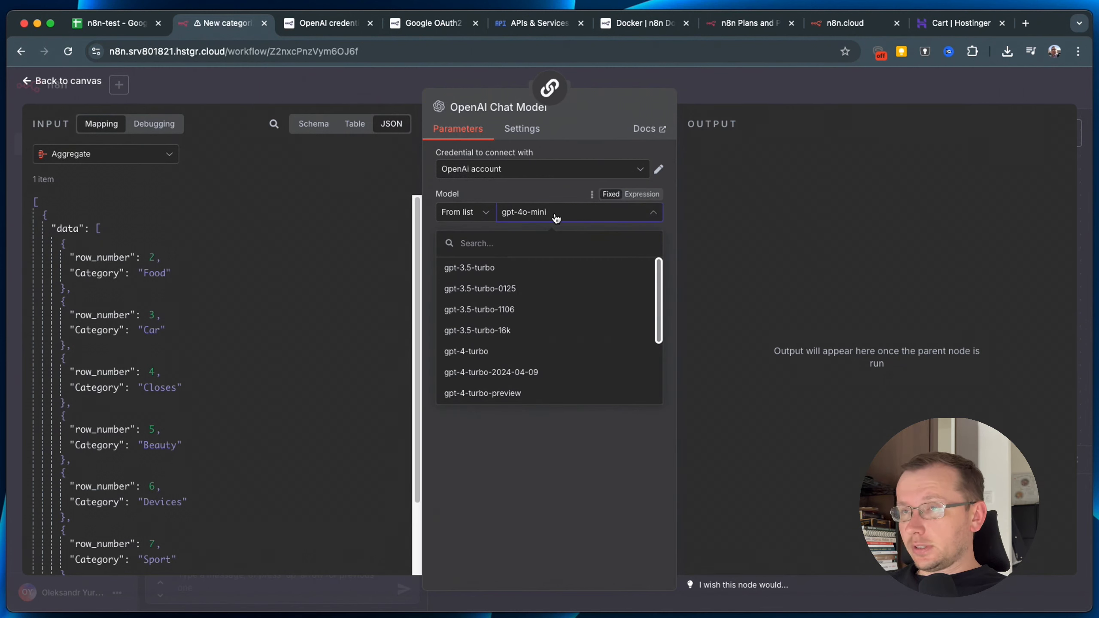
scroll(528, 340, down, 3)
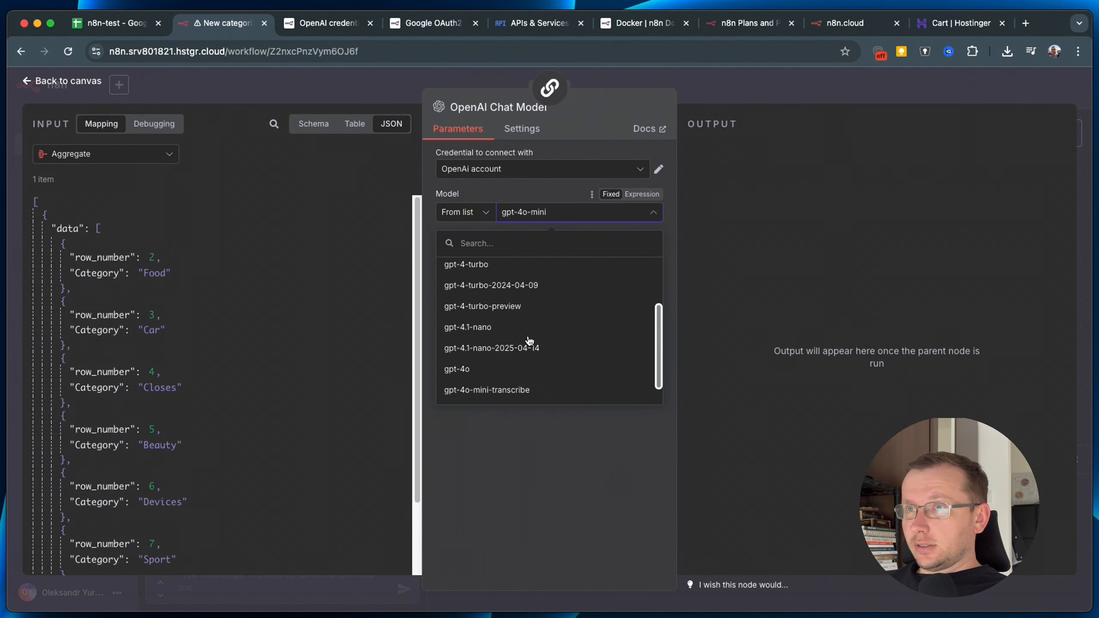
click(476, 324)
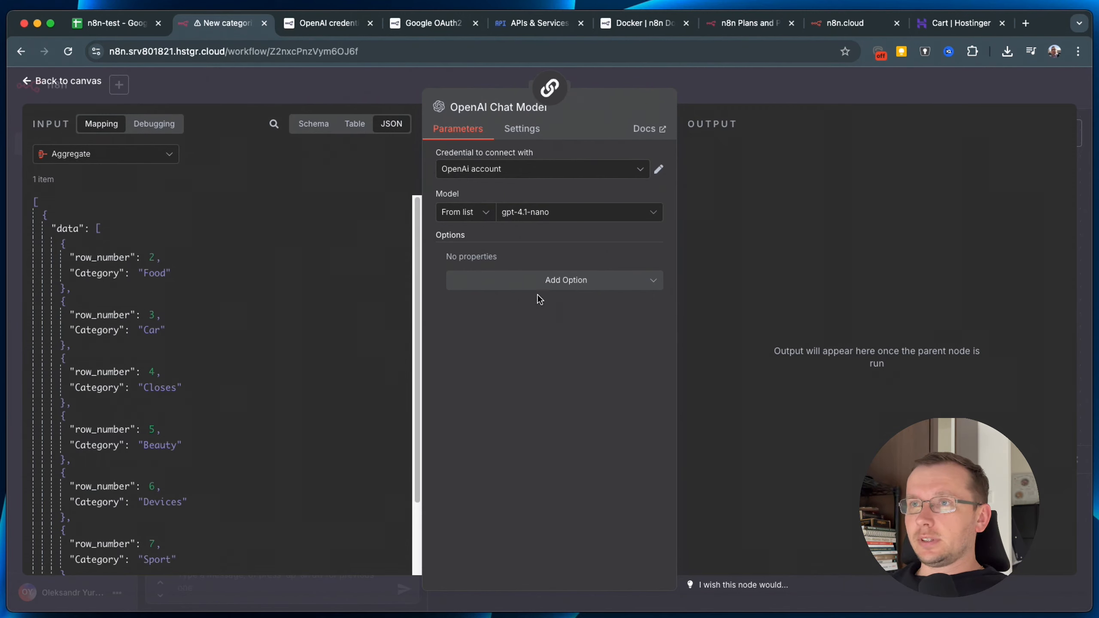
Position the OpenAI Chat Model under the chain, then reopen the Basic LLM Chain parameters.
click(721, 81)
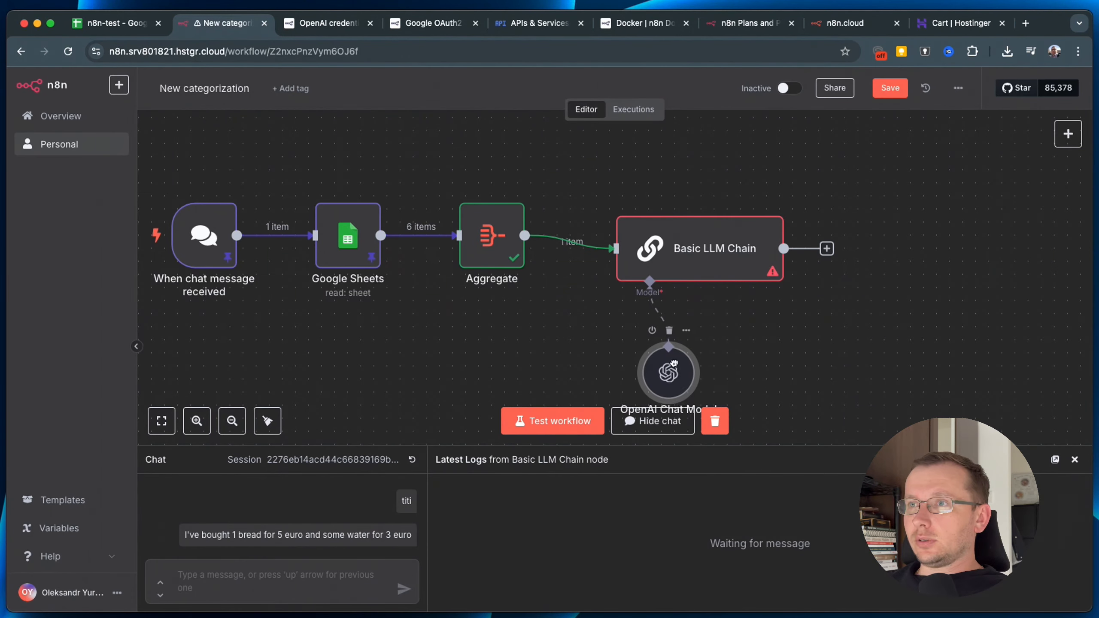
drag(679, 366, 628, 352)
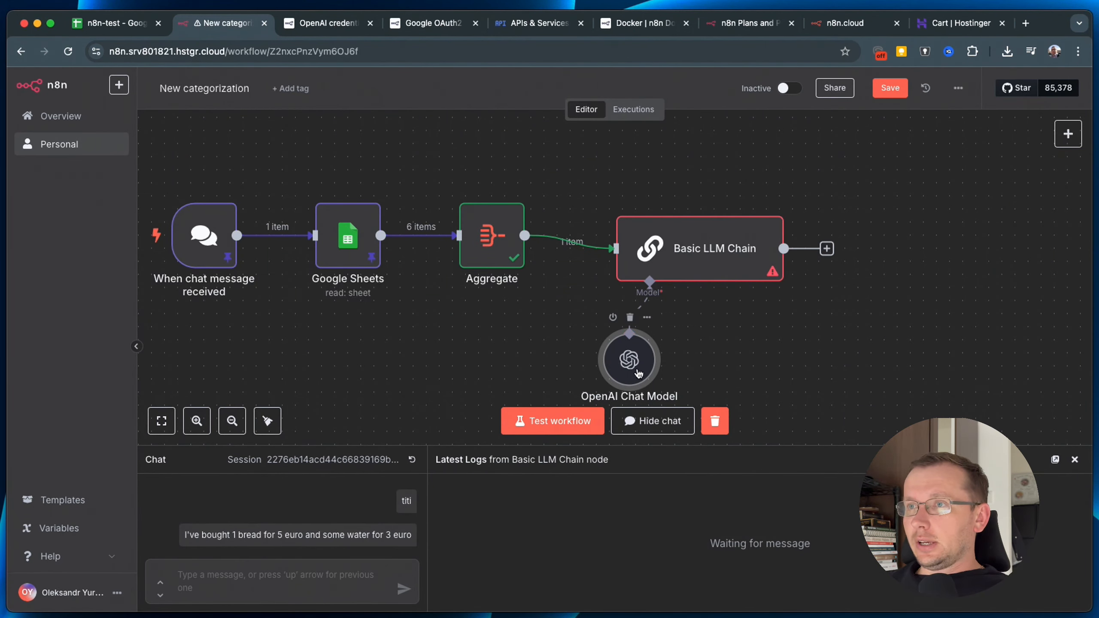
double_click(638, 365)
click(766, 93)
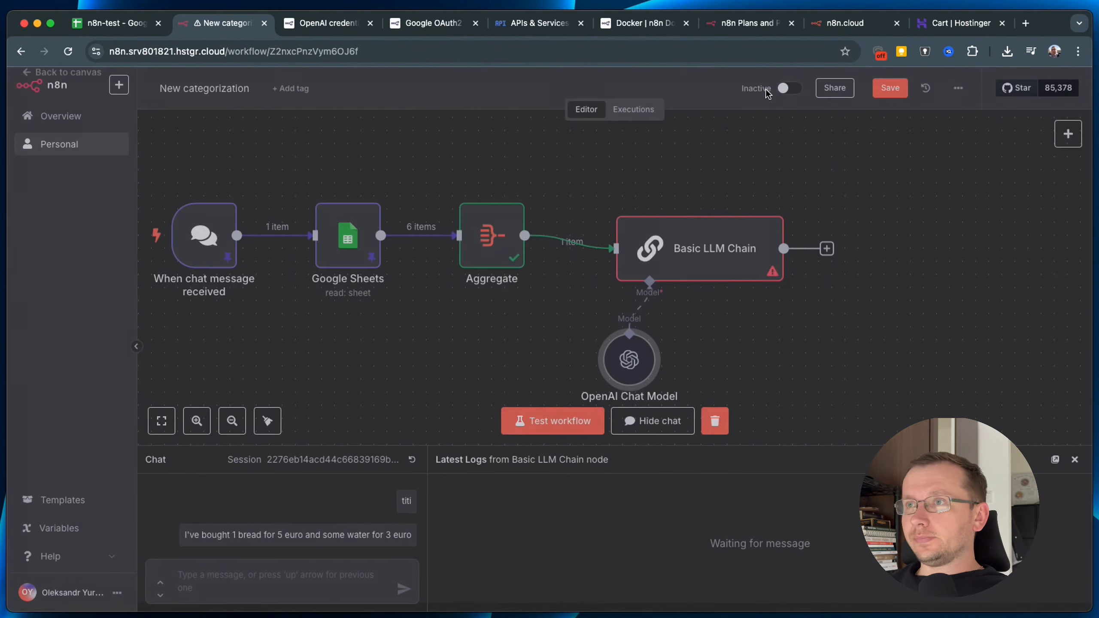
double_click(705, 245)
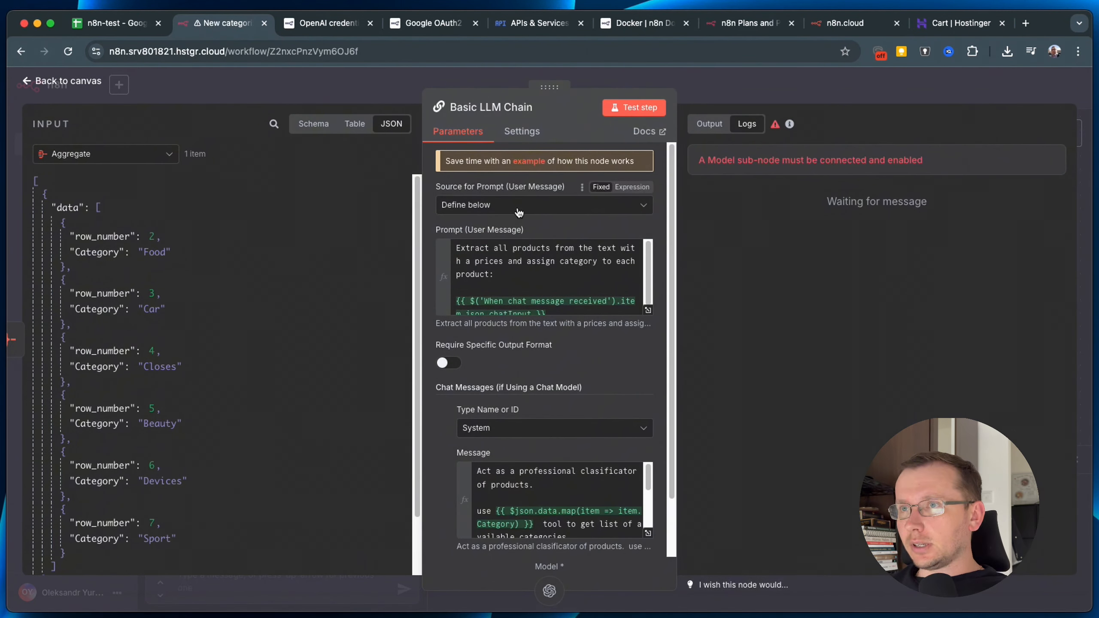
scroll(441, 408, down, 3)
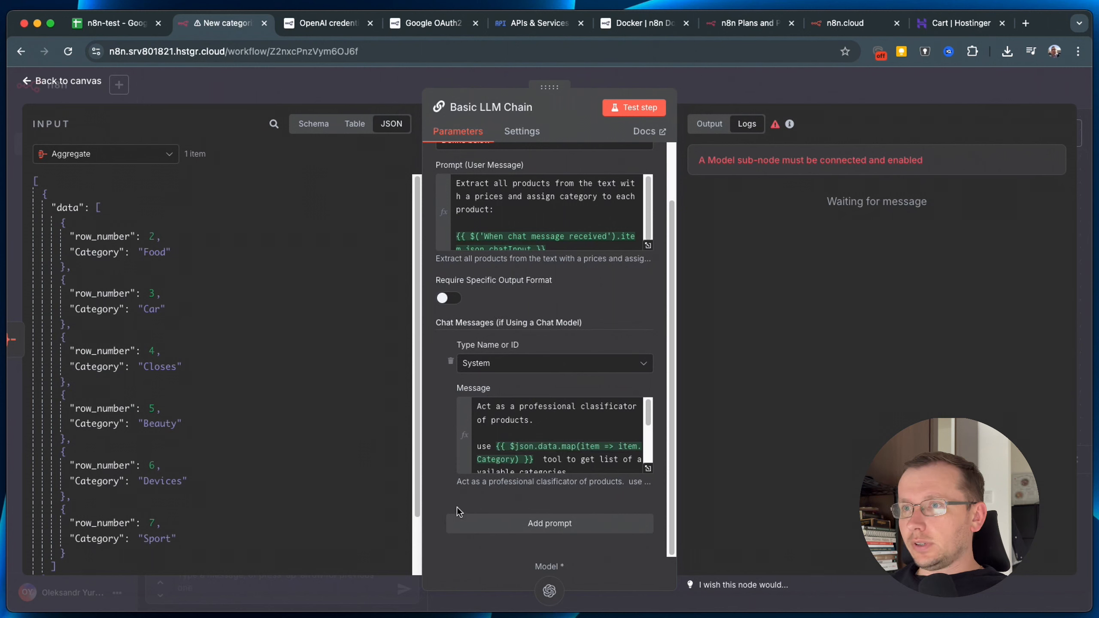
scroll(545, 407, up, 3)
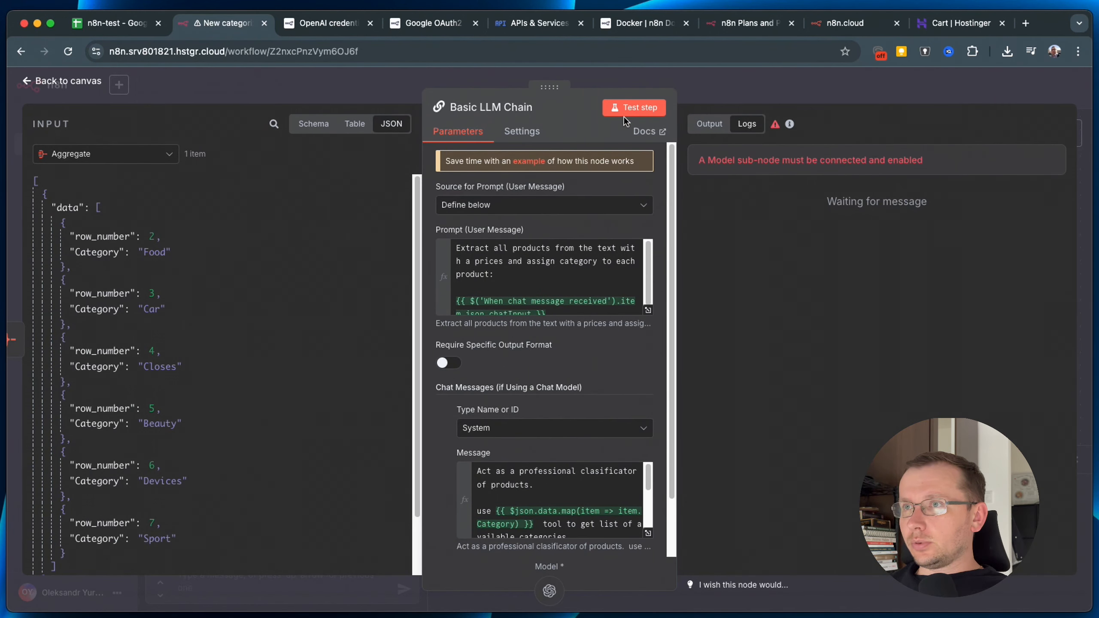
Test the Basic LLM Chain and inspect the prompt sent to the OpenAI Chat Model.
click(635, 109)
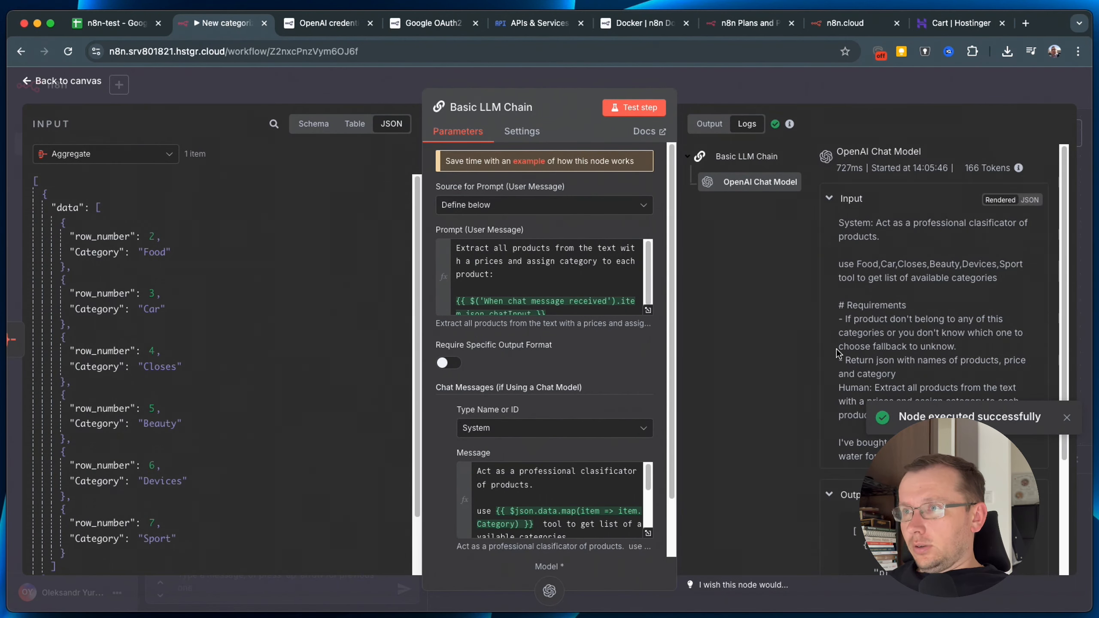
scroll(892, 288, down, 2)
scroll(898, 287, down, 5)
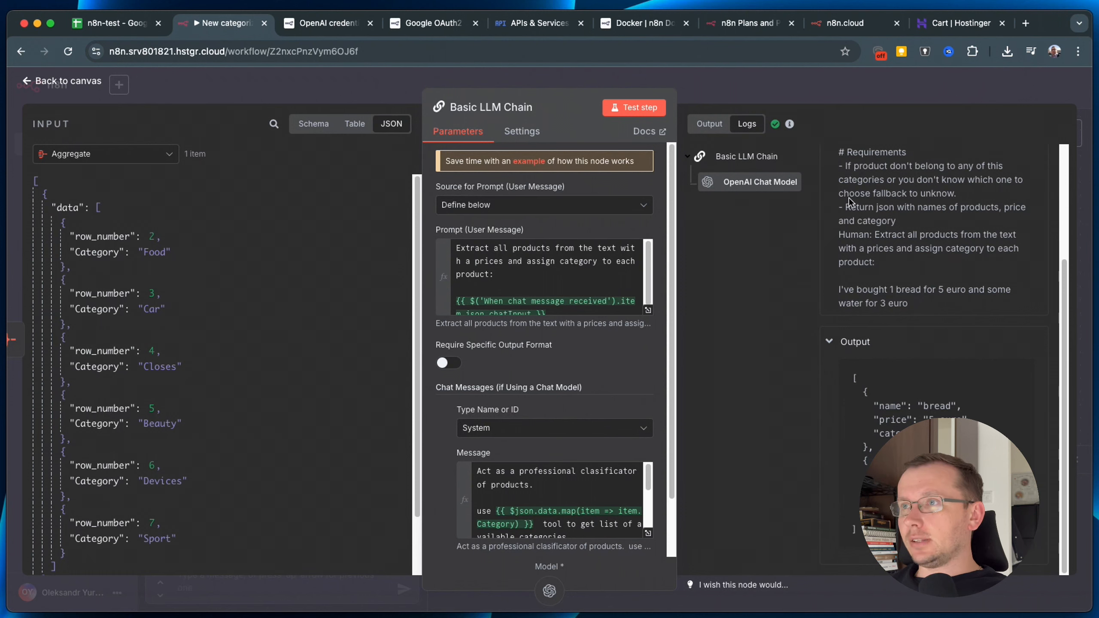
scroll(842, 179, up, 5)
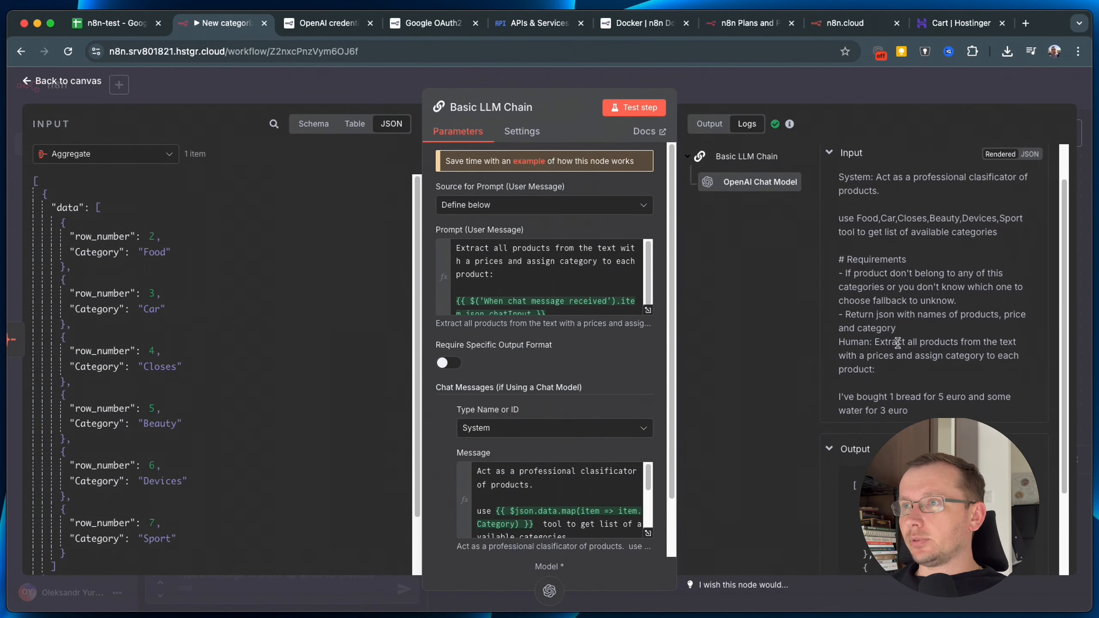
drag(839, 204, 909, 435)
scroll(966, 377, down, 5)
click(847, 380)
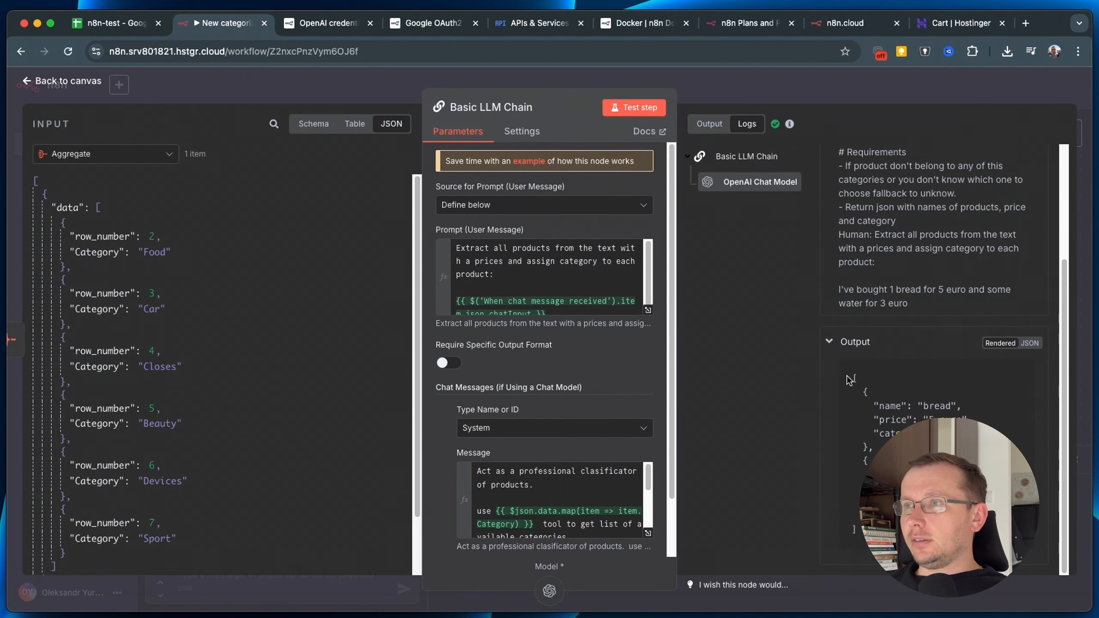
Inspect the model's JSON output, such as bread and its price, then go back to the canvas.
drag(850, 374, 891, 491)
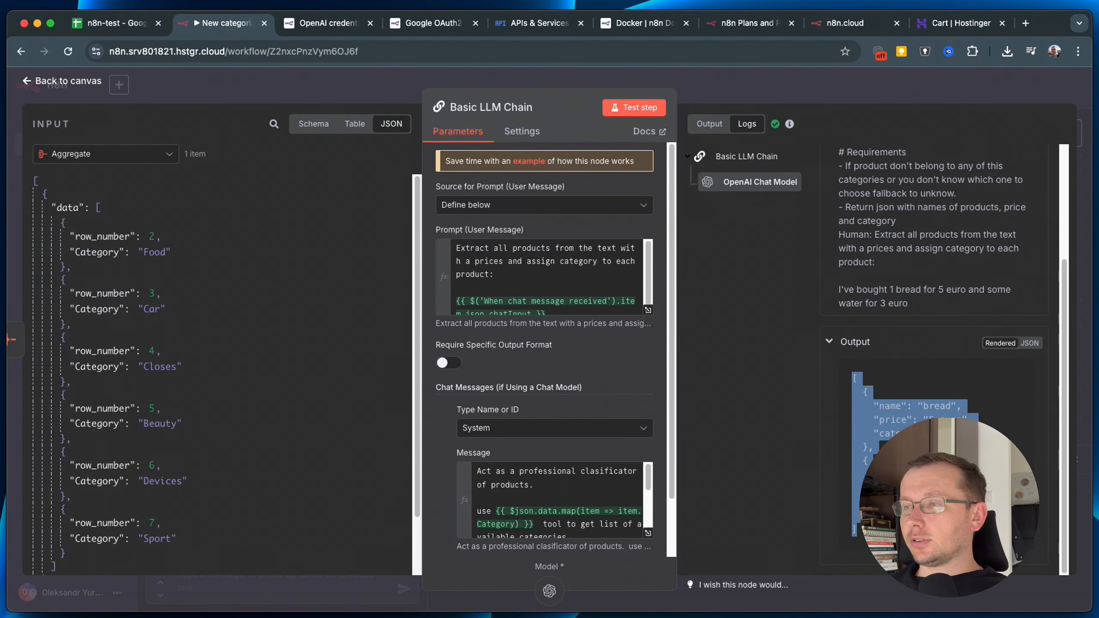
click(891, 492)
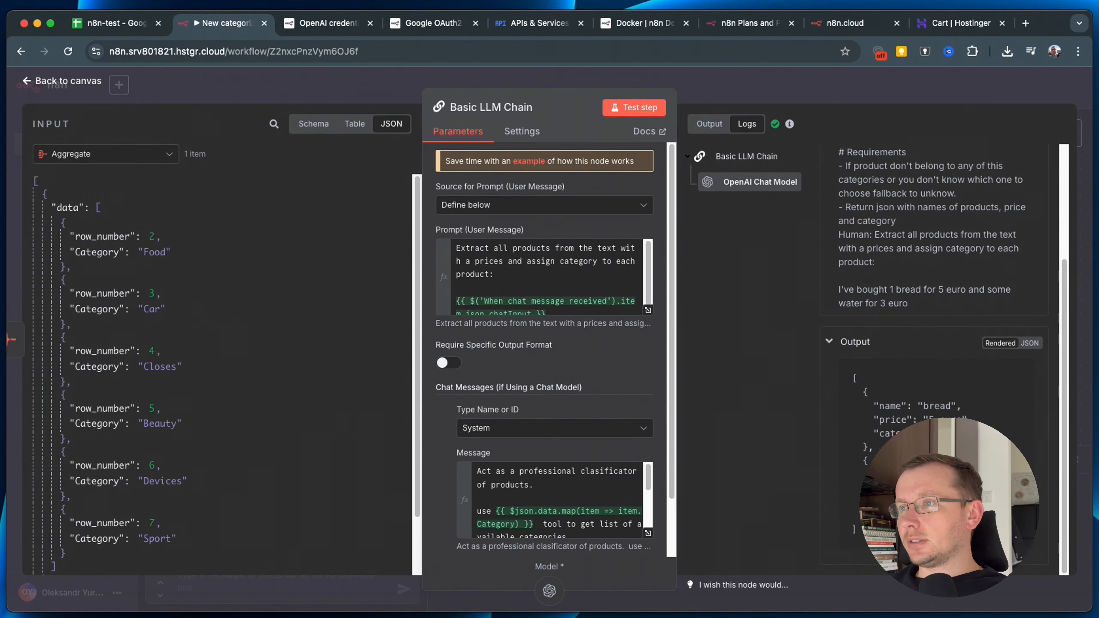
double_click(926, 406)
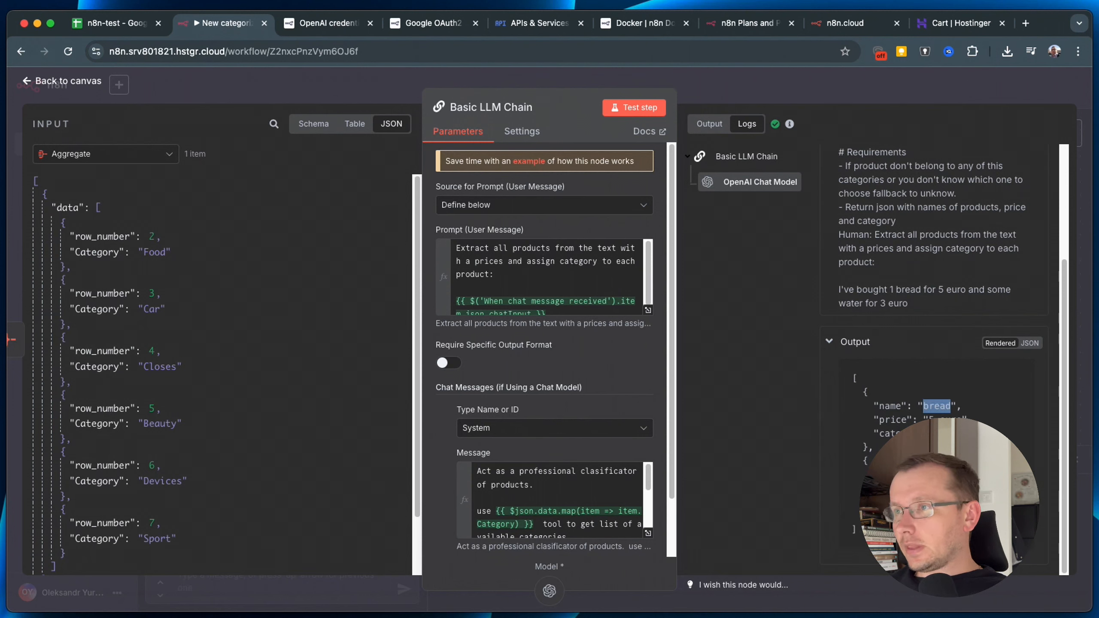
double_click(939, 420)
click(954, 428)
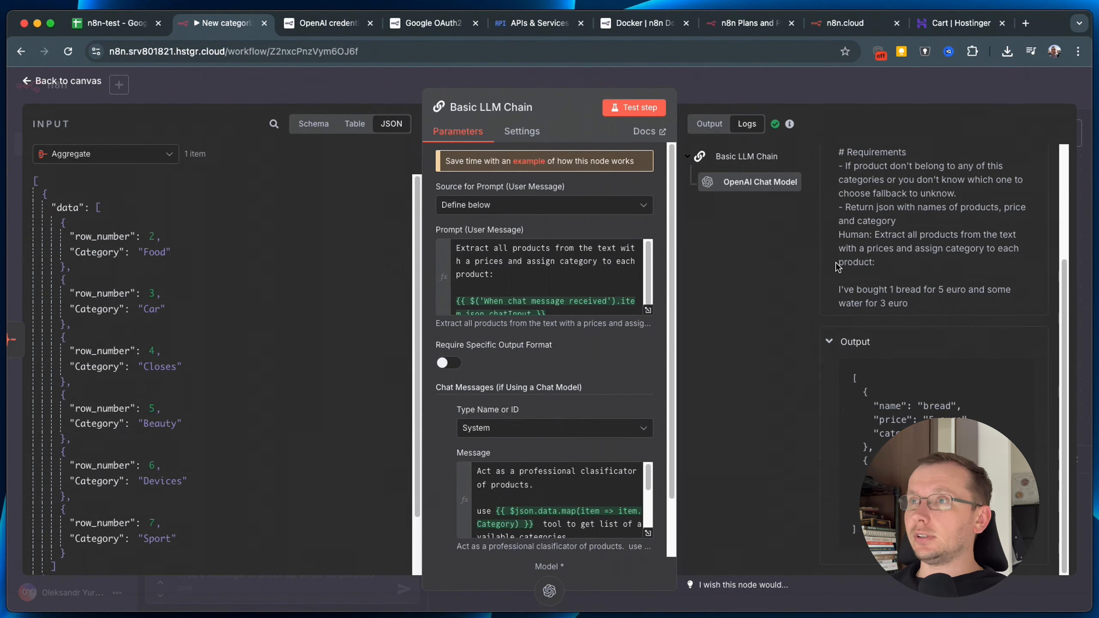
scroll(842, 245, up, 5)
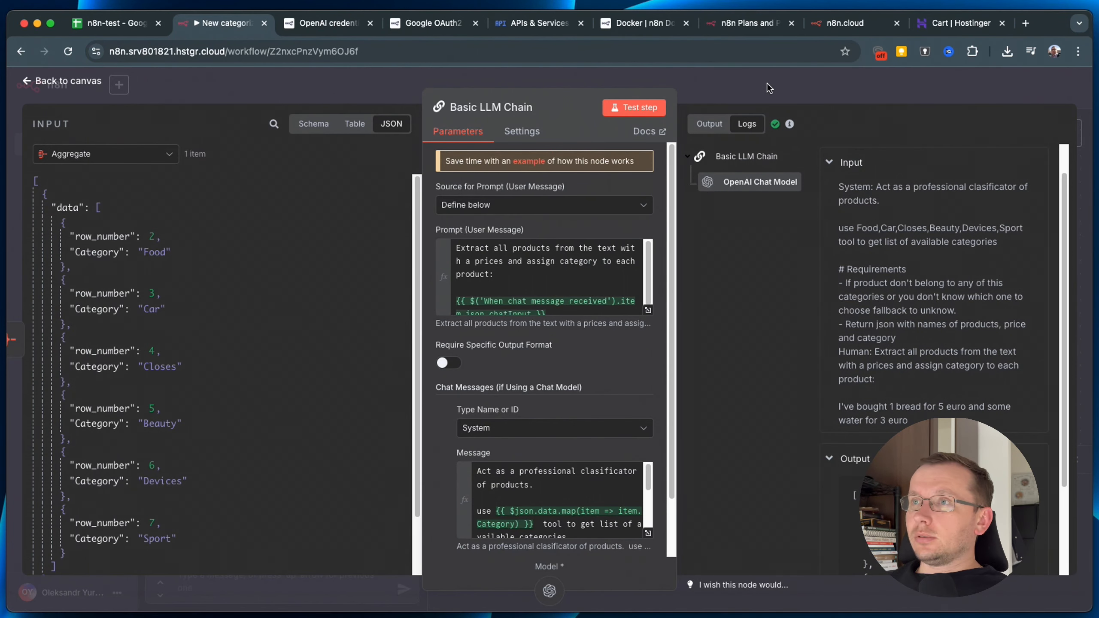
click(972, 92)
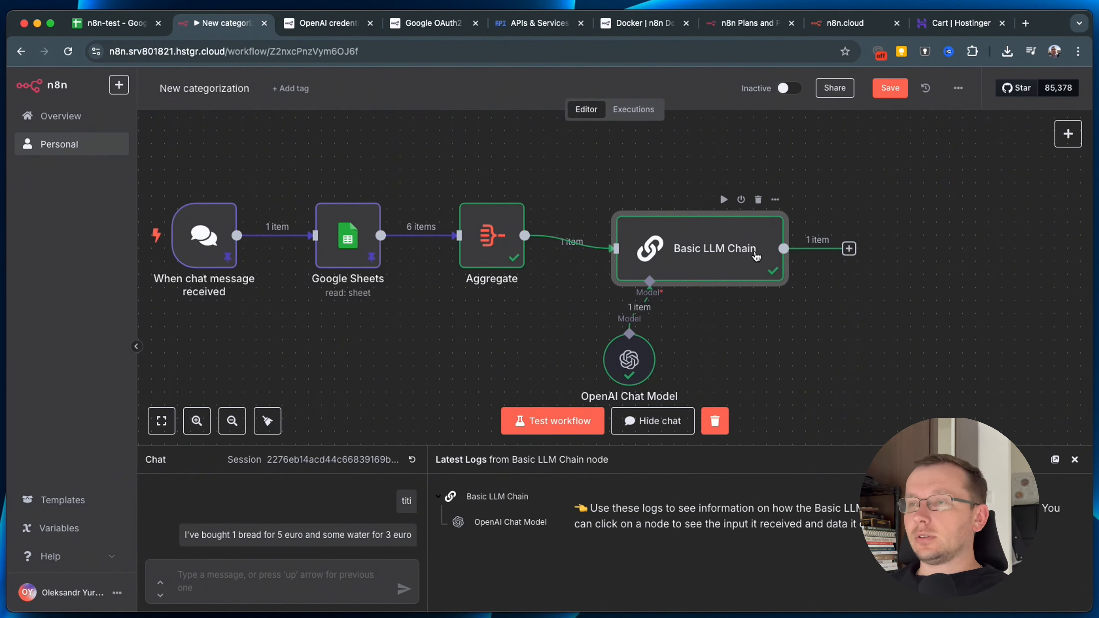
Nudge the Basic LLM Chain node slightly upward, re-centre the canvas, and reopen the chain's settings.
drag(705, 248, 705, 235)
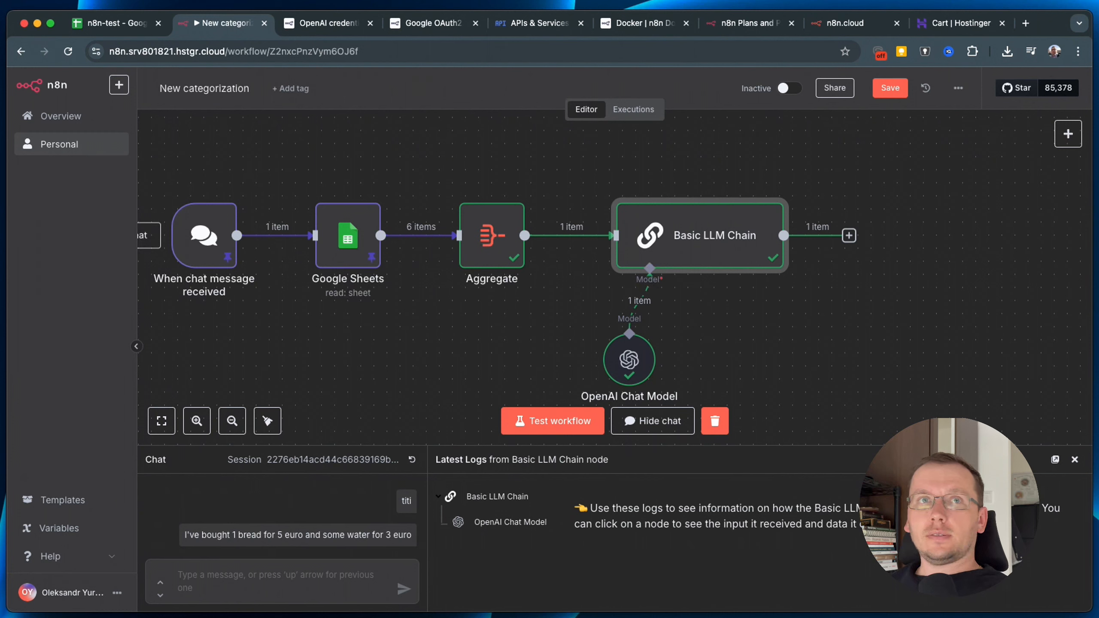
key(super+Tab)
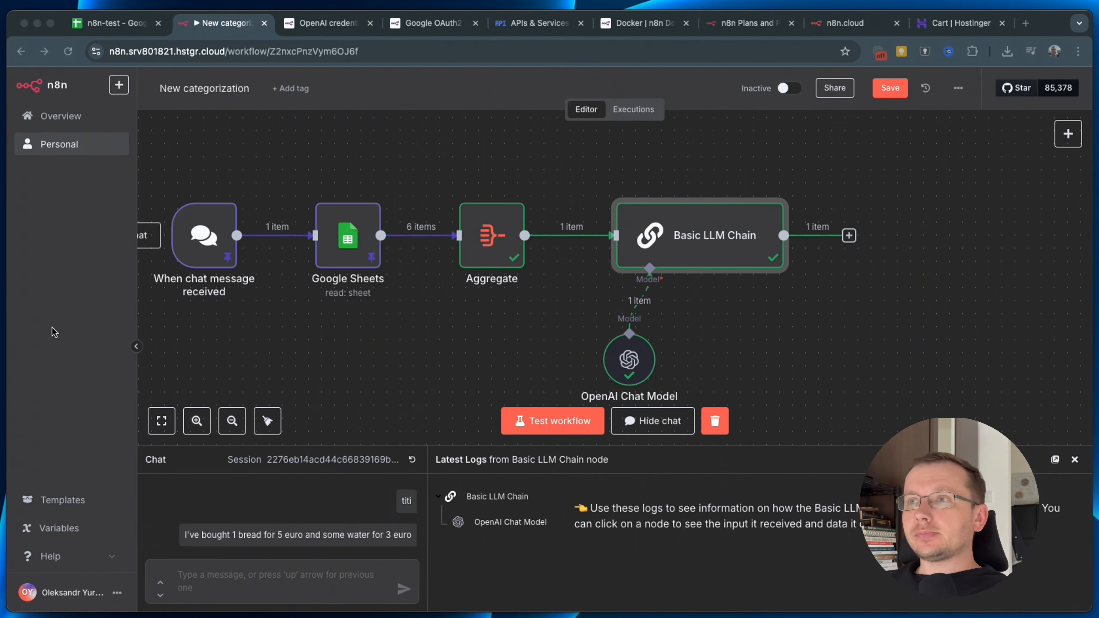
scroll(902, 255, up, 1)
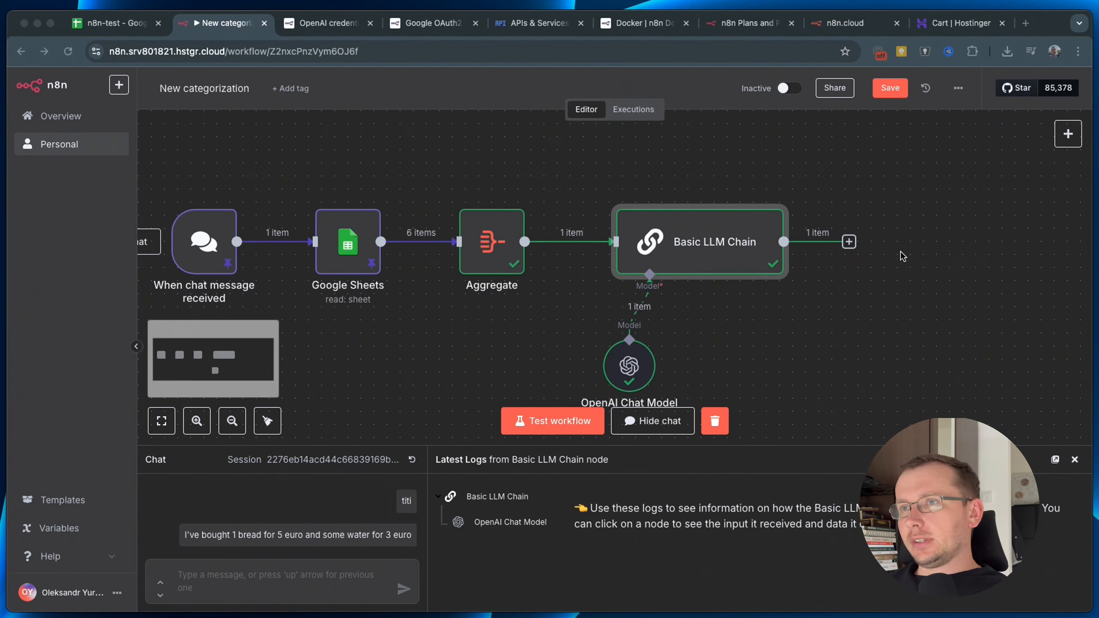
scroll(910, 259, down, 10)
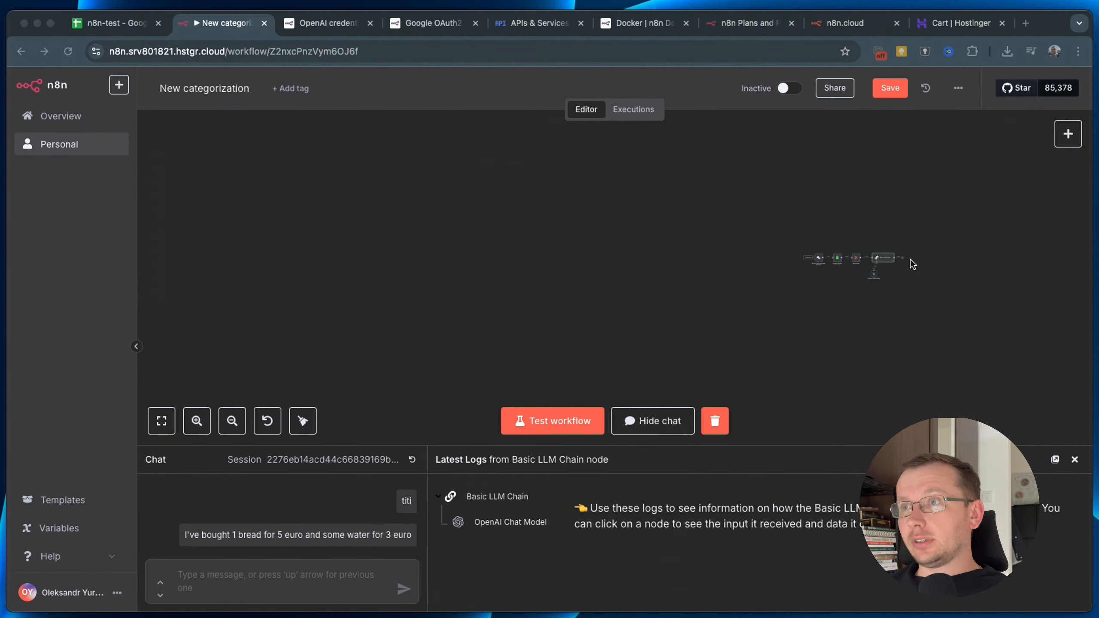
scroll(910, 260, up, 8)
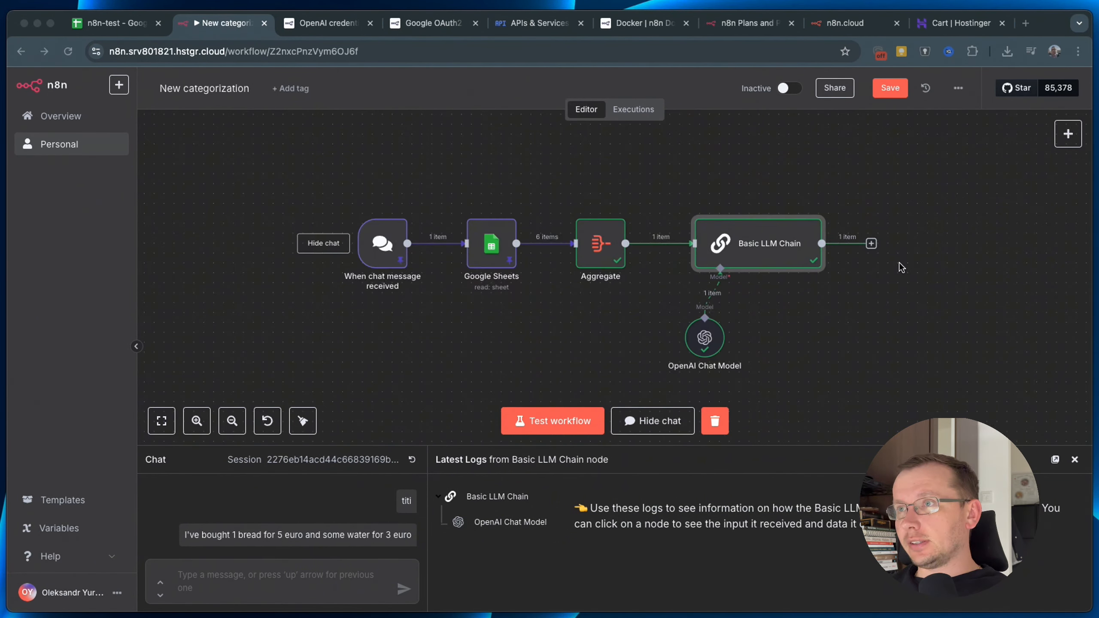
scroll(925, 306, right, 5)
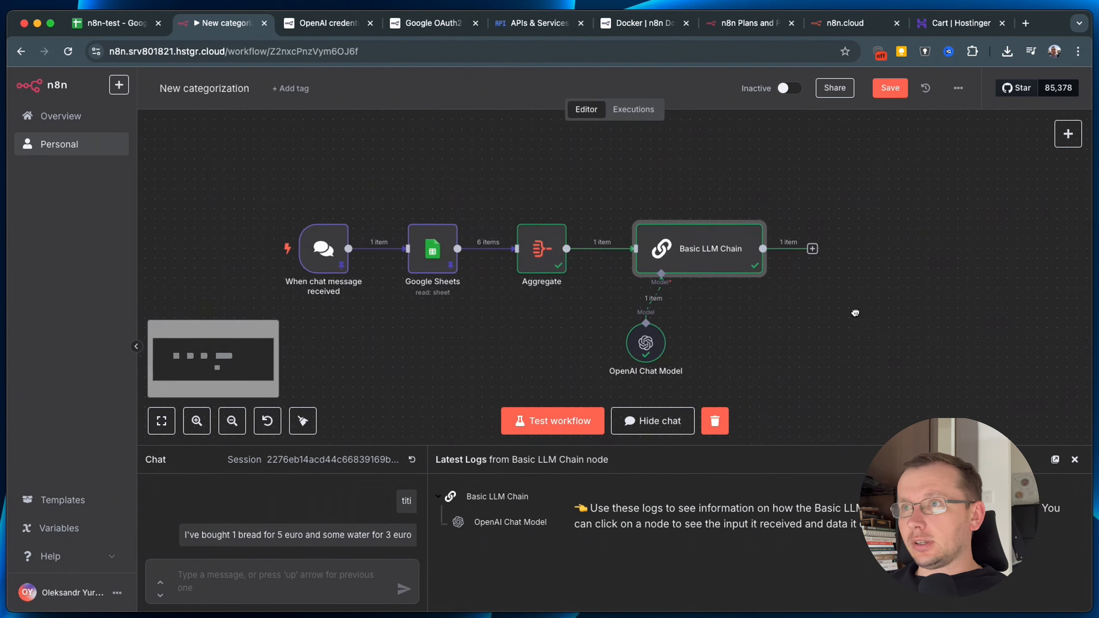
double_click(672, 245)
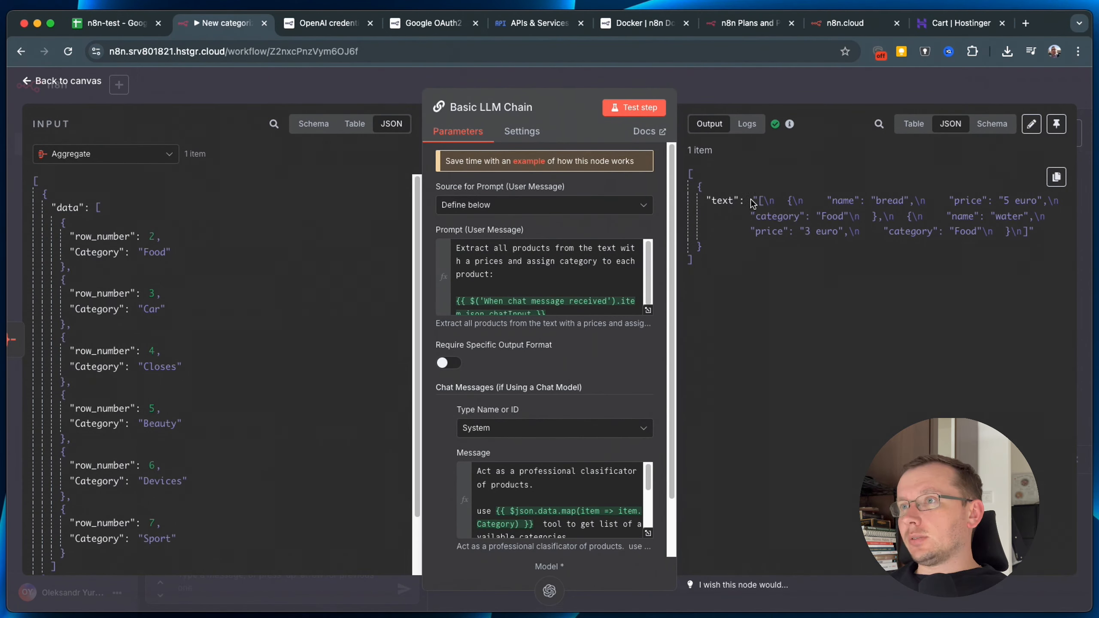
Examine the chain's single text output, picking out the name field and the bread entry.
drag(754, 200, 984, 327)
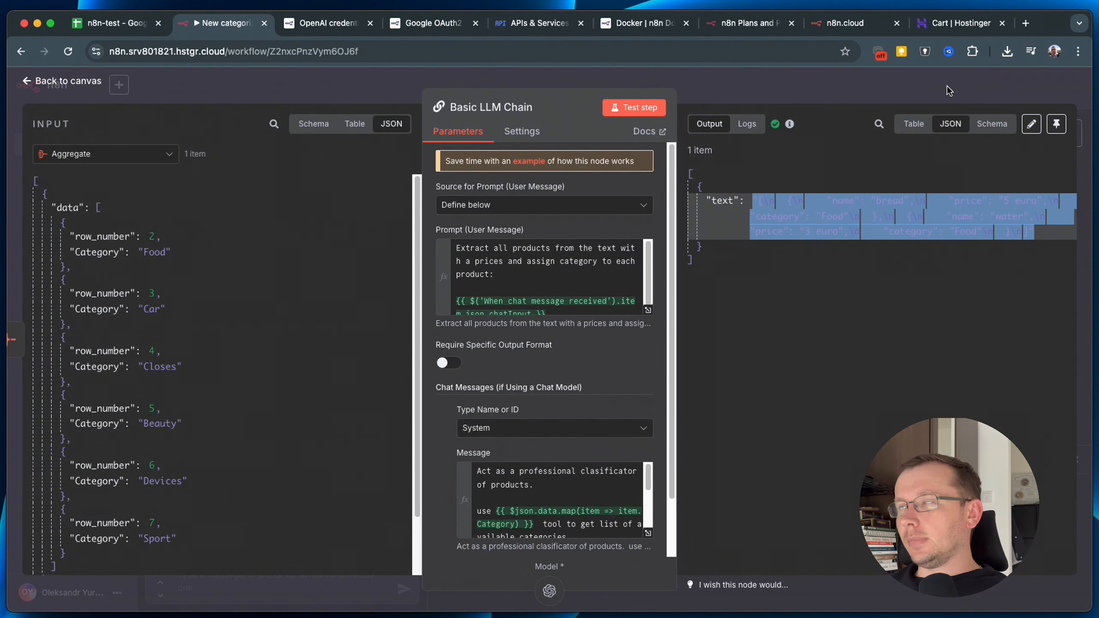
click(904, 250)
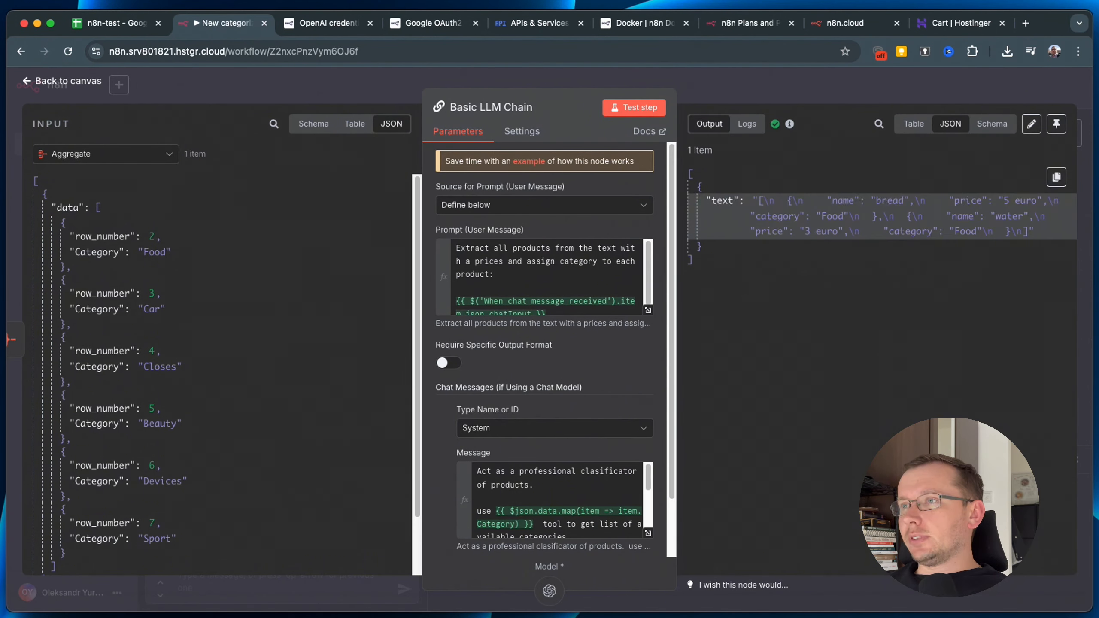
drag(826, 201, 842, 201)
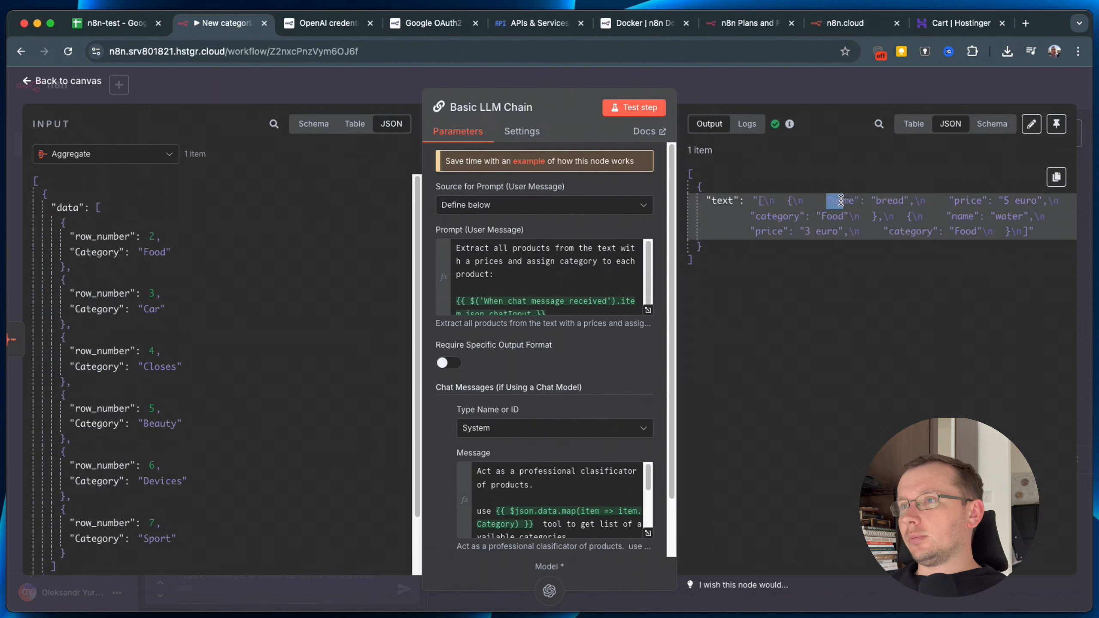
click(789, 203)
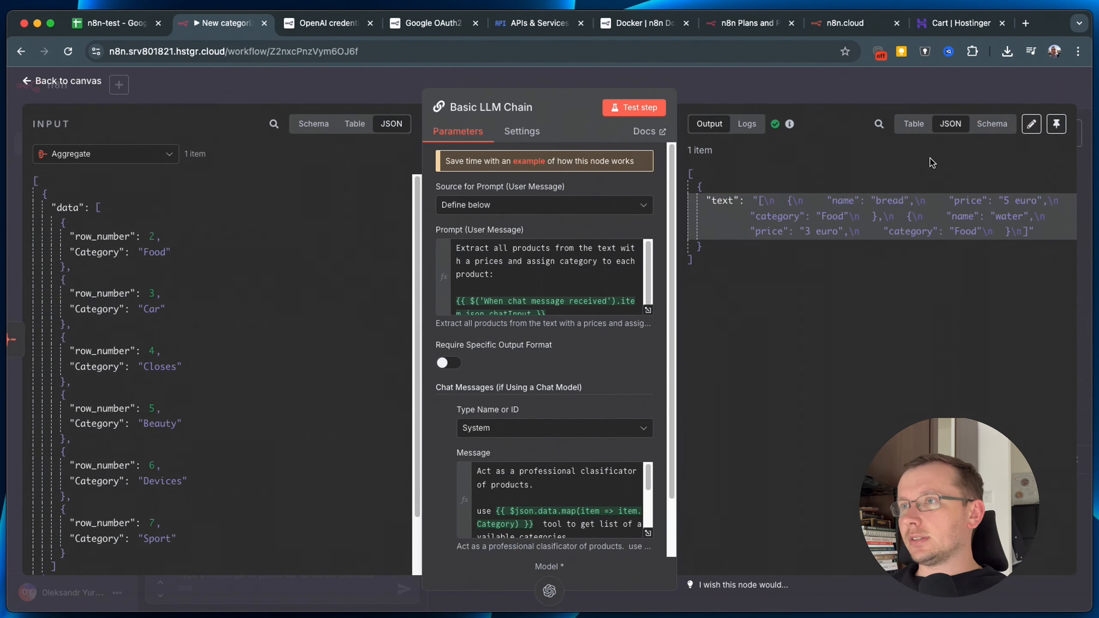
drag(827, 201, 961, 248)
click(982, 196)
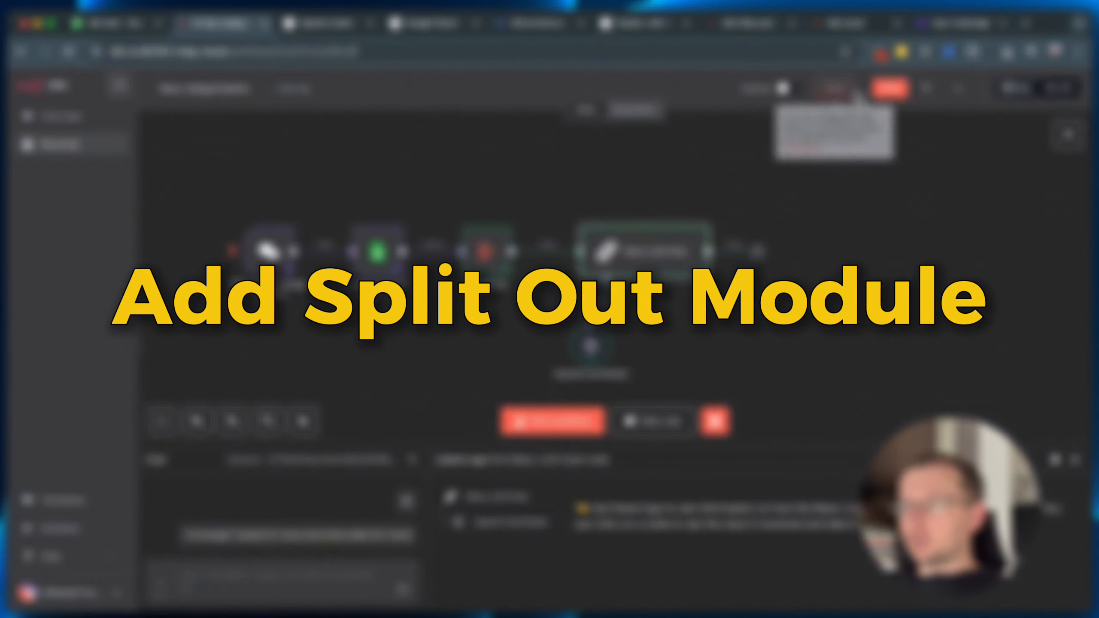
Add a Split Out node after the Basic LLM Chain by searching 'spl'.
click(758, 252)
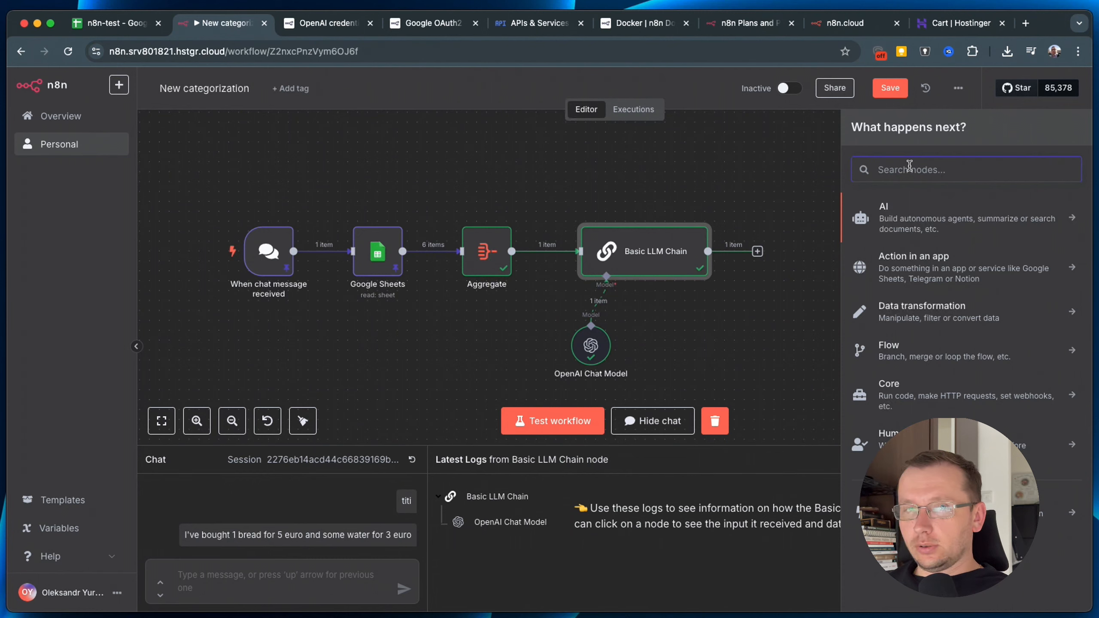
text(spl)
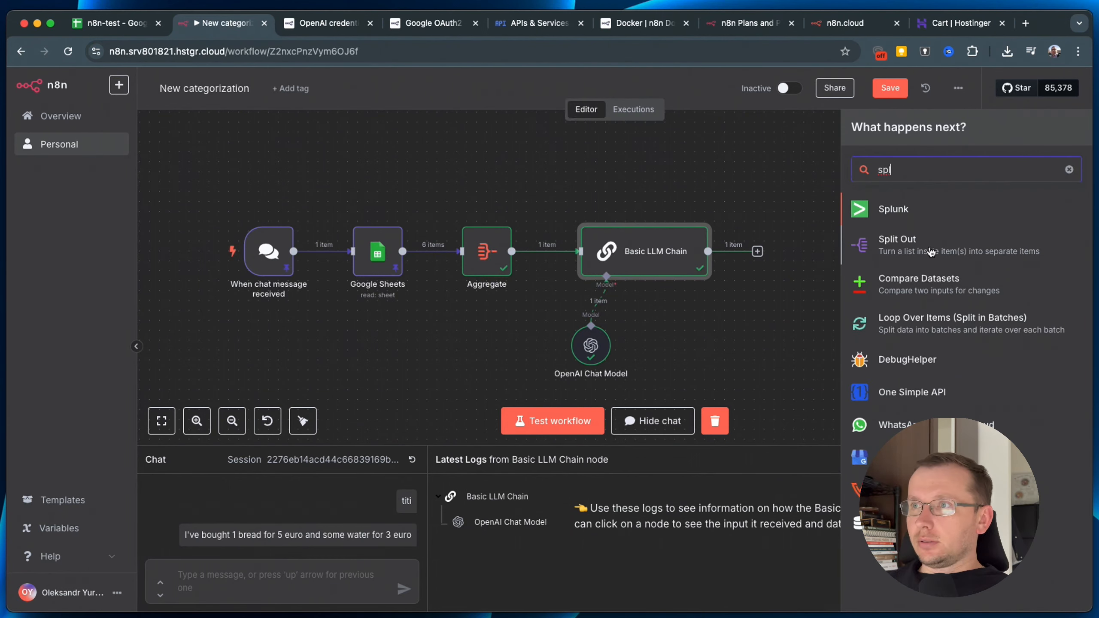
click(931, 247)
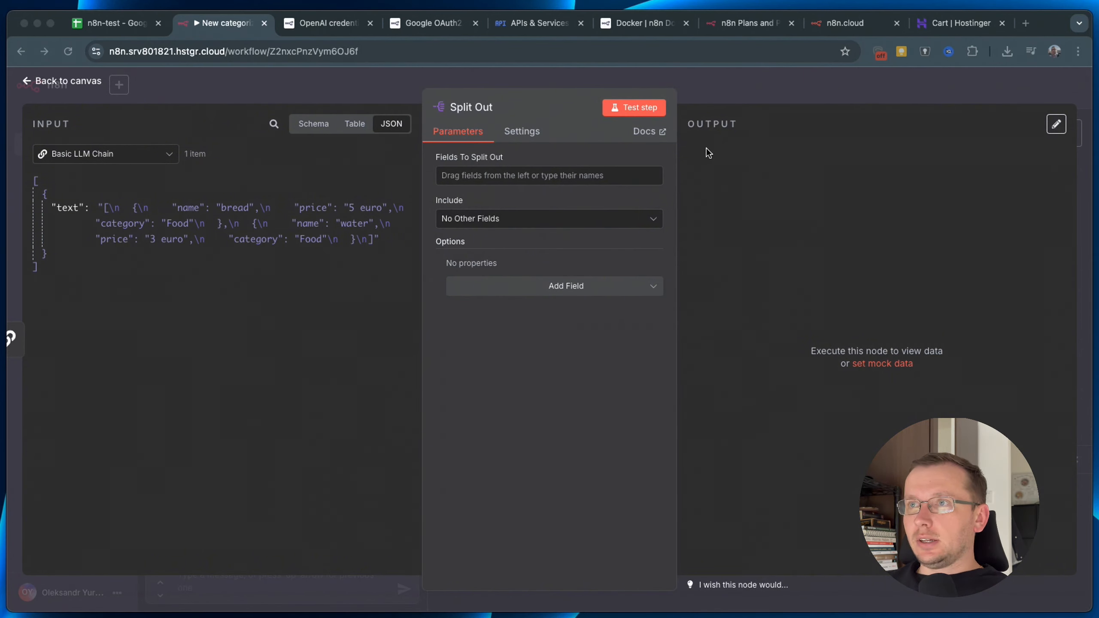
Keep Include at No Other Fields, test-run Split Out (it errors), and leave its settings.
click(510, 223)
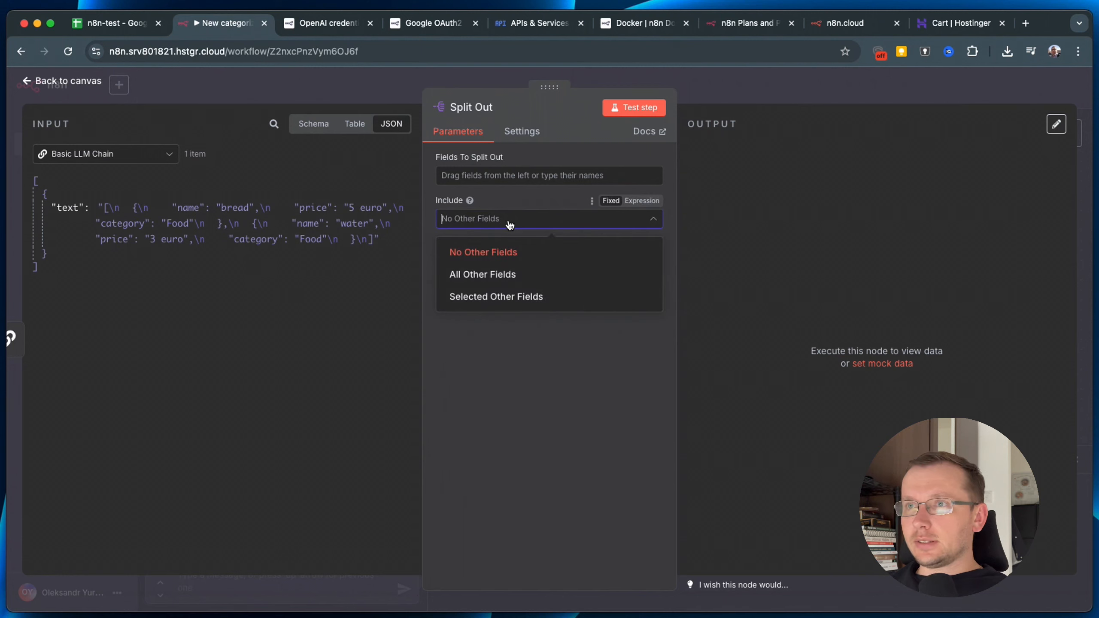
click(515, 185)
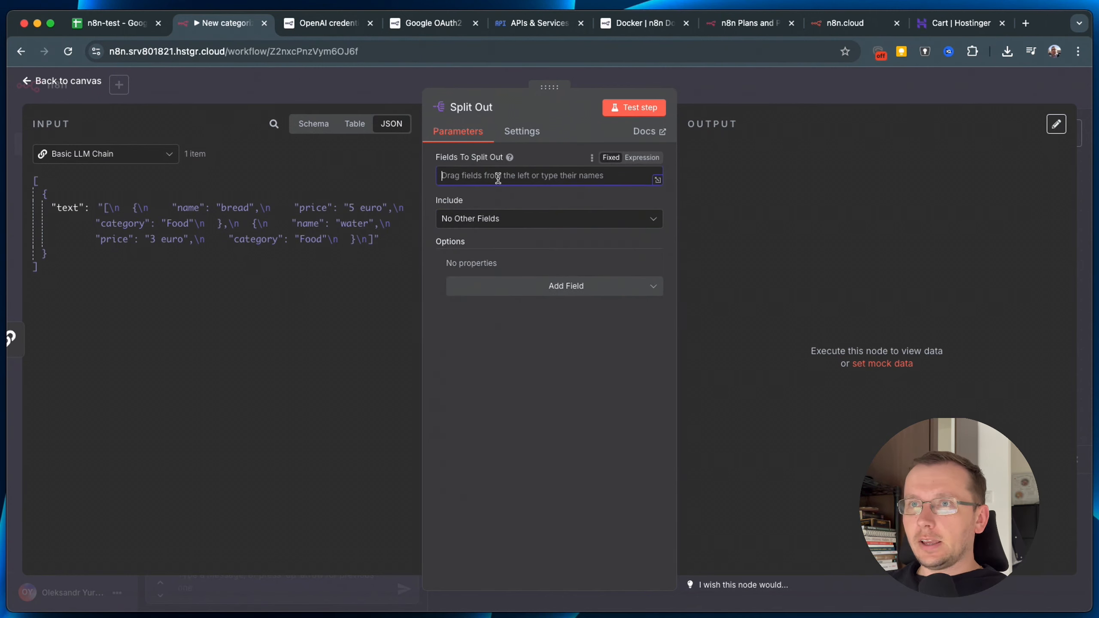
click(493, 218)
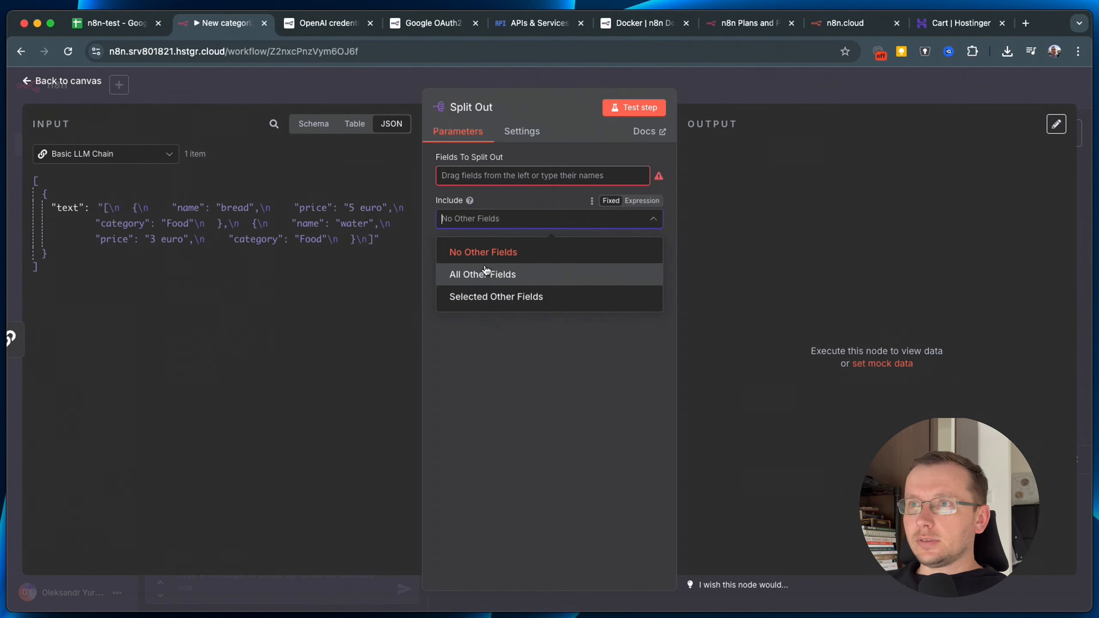
click(649, 111)
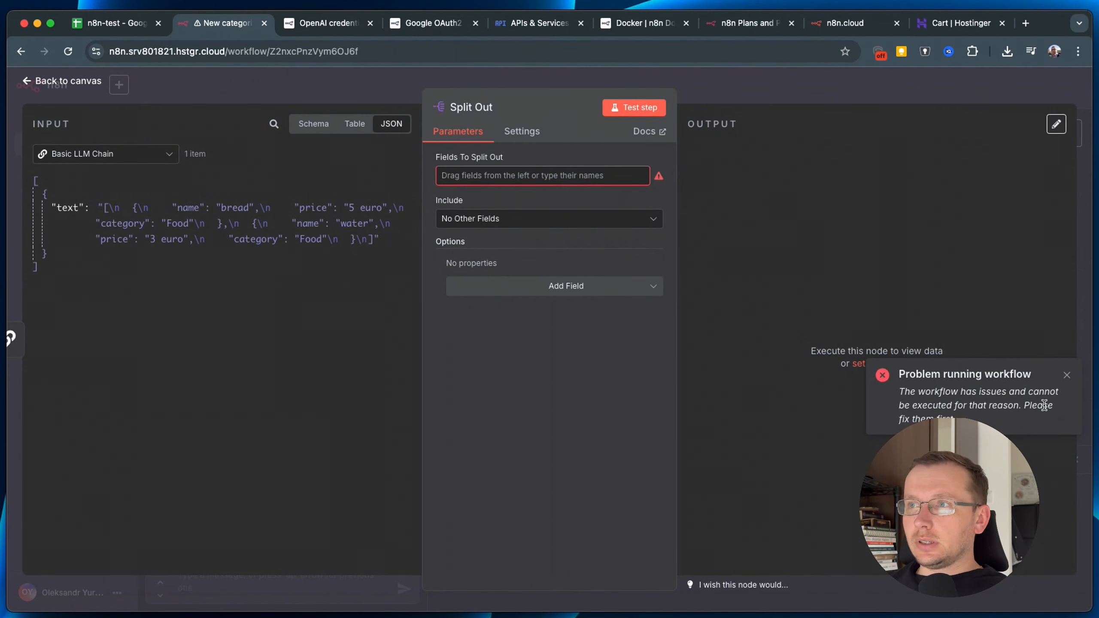
click(752, 89)
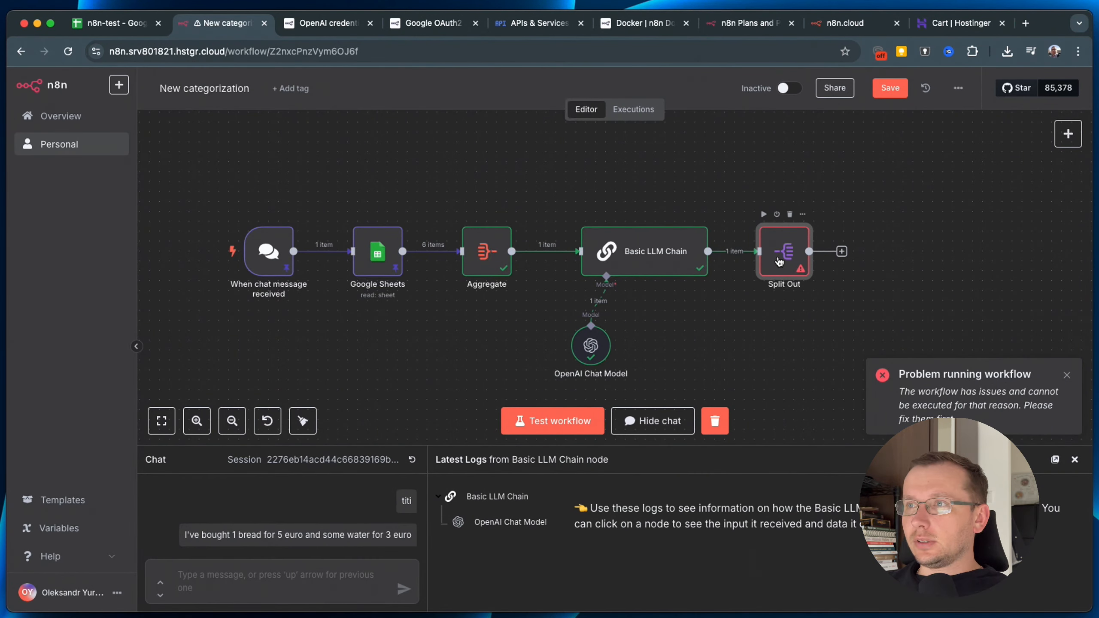
Switch on Require Specific Output Format in the Basic LLM Chain, noting its output-parser prompt.
click(1067, 375)
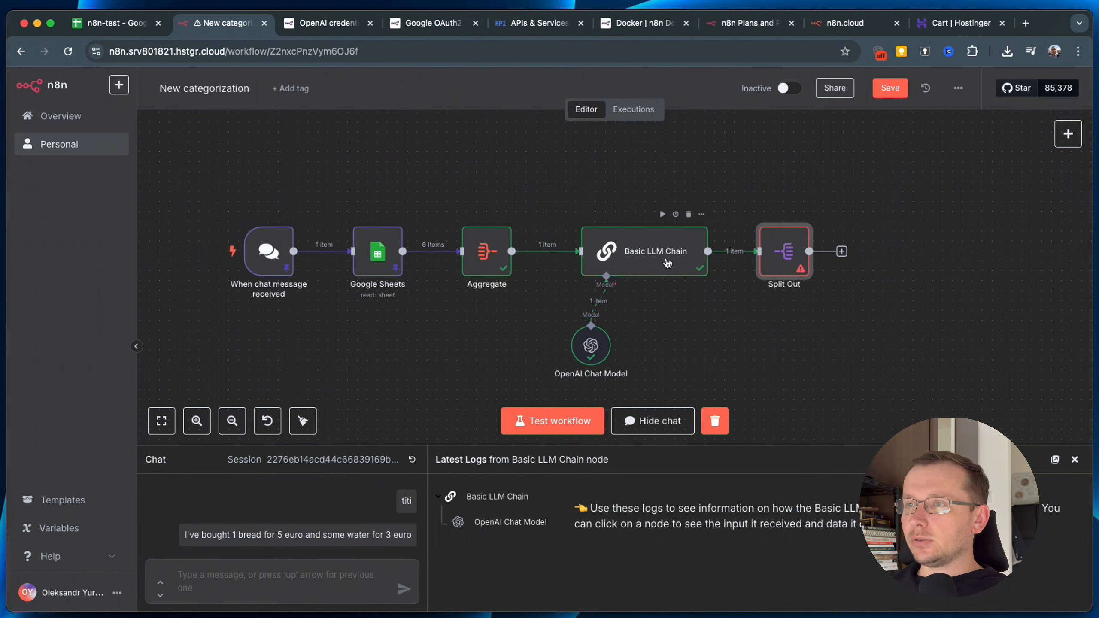
double_click(667, 263)
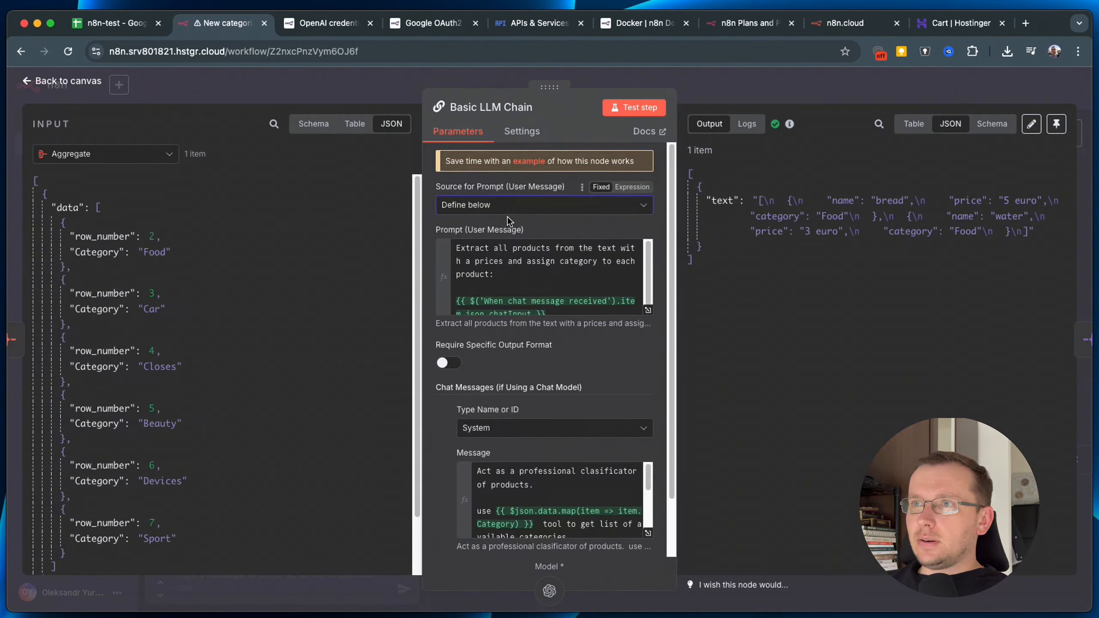
scroll(457, 362, down, 2)
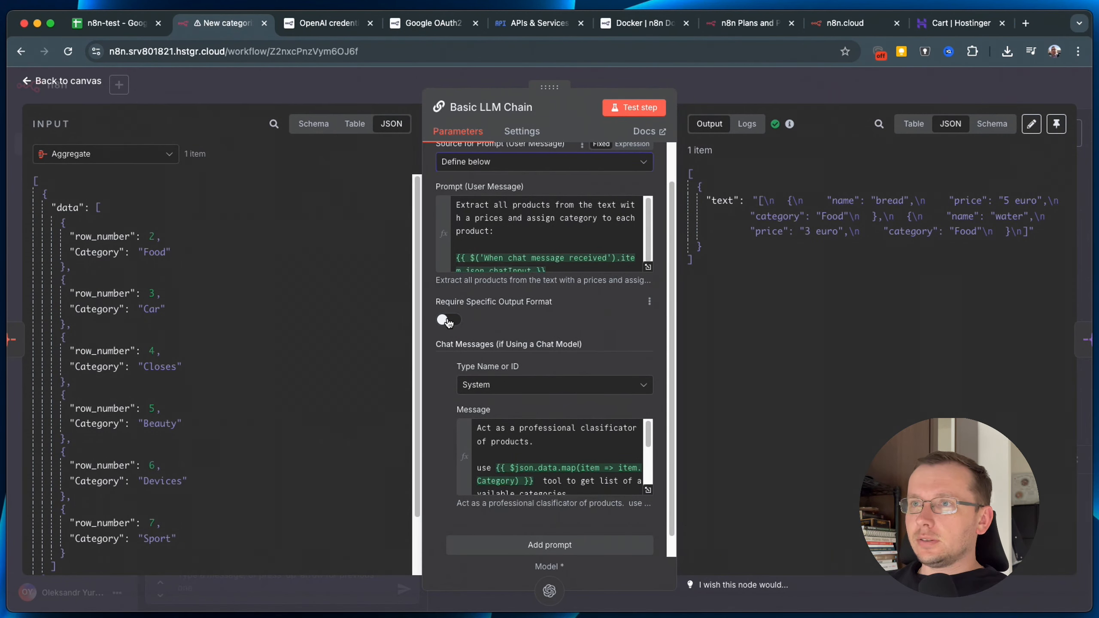
click(449, 320)
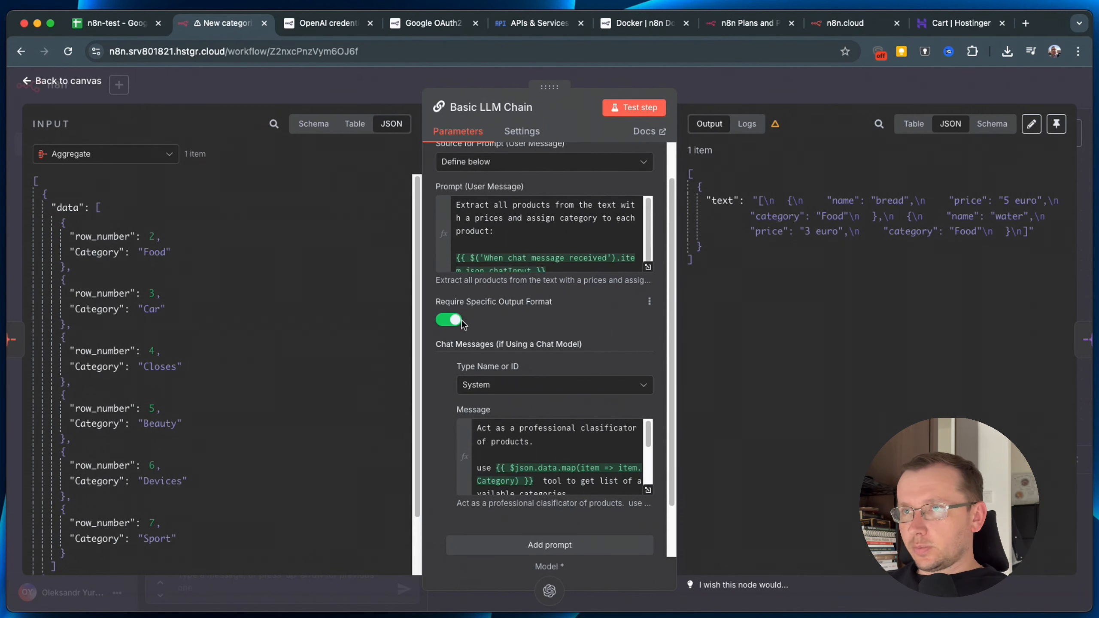
scroll(513, 328, down, 2)
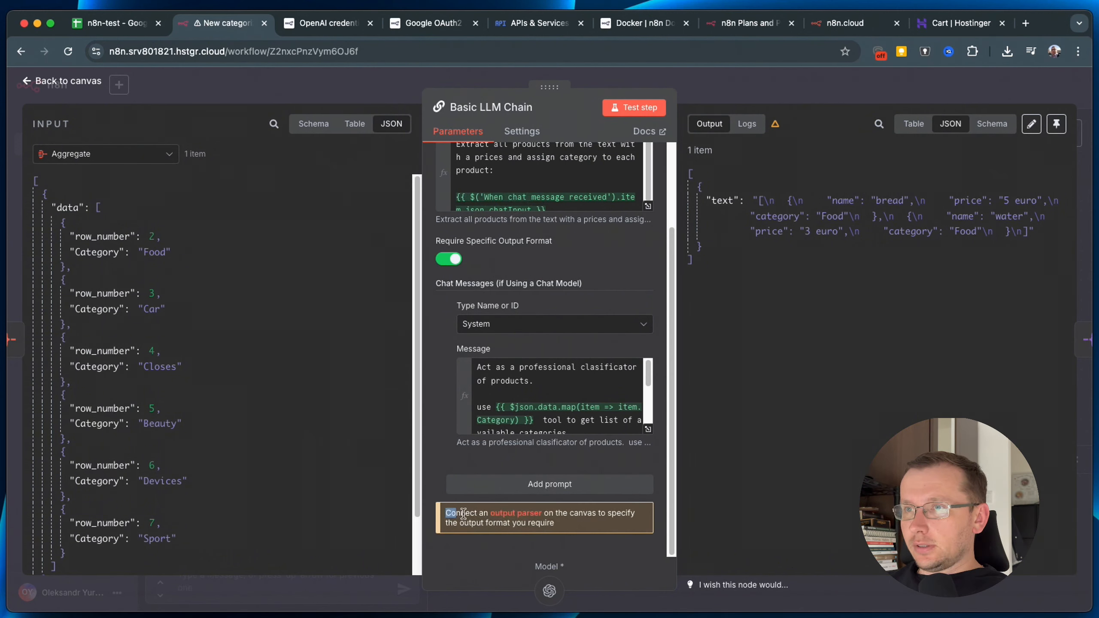
drag(446, 514, 559, 523)
click(450, 259)
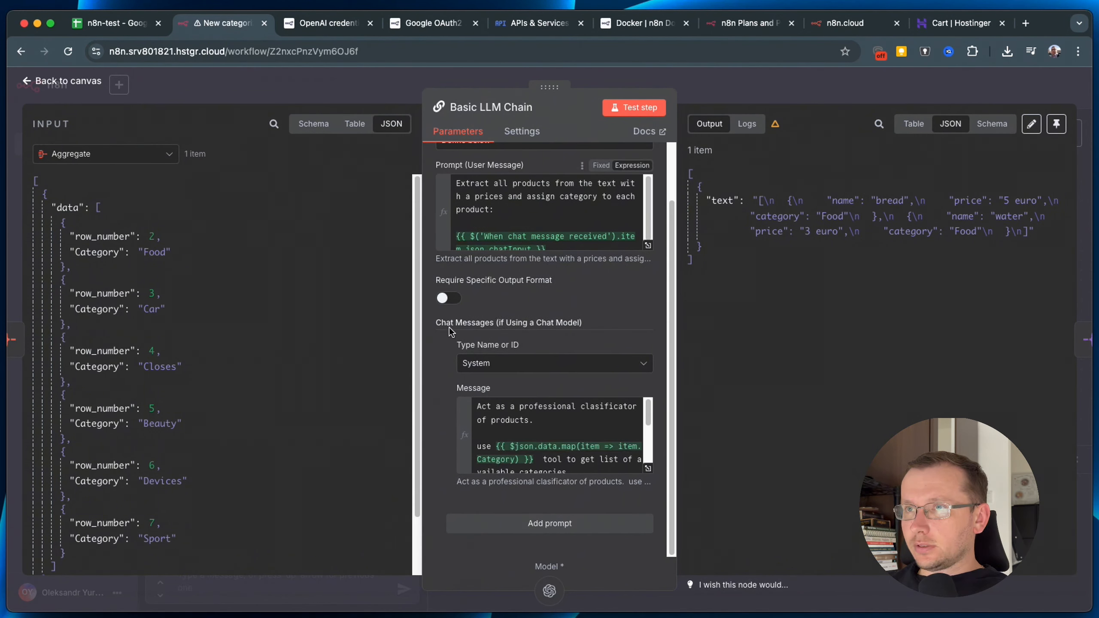
click(447, 299)
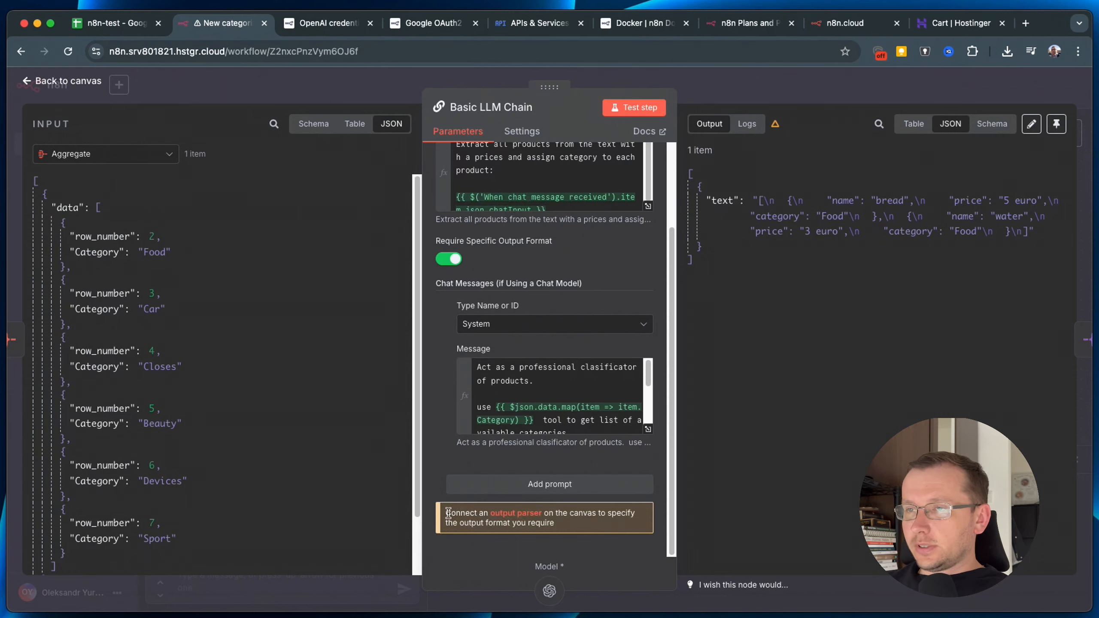
drag(446, 513, 575, 532)
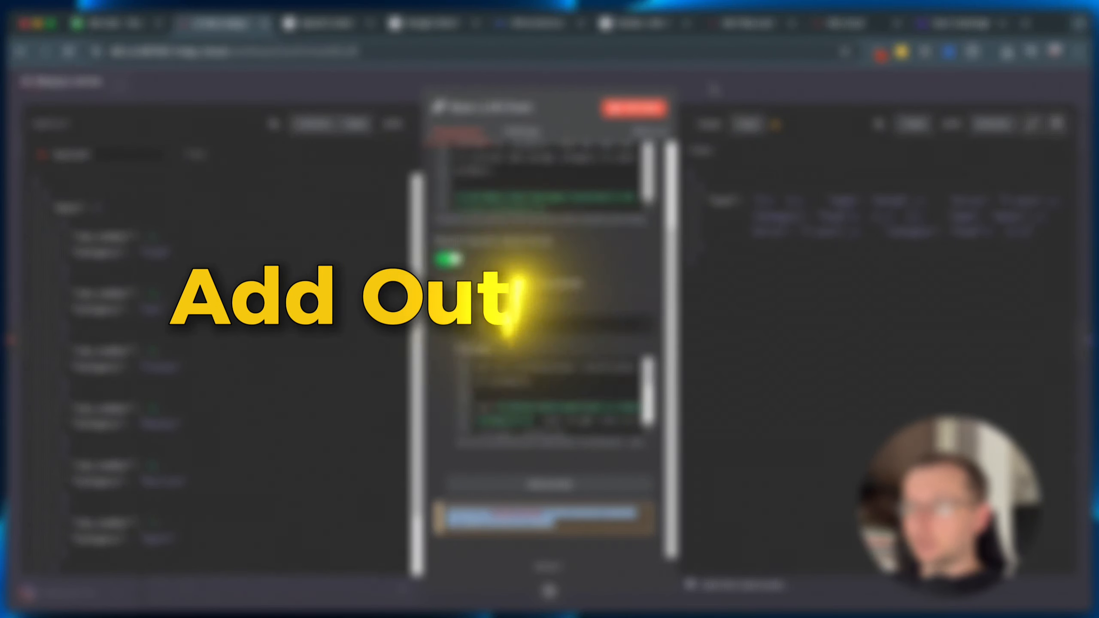
Connect a Structured Output Parser to the Basic LLM Chain's Output Parser connector.
click(711, 85)
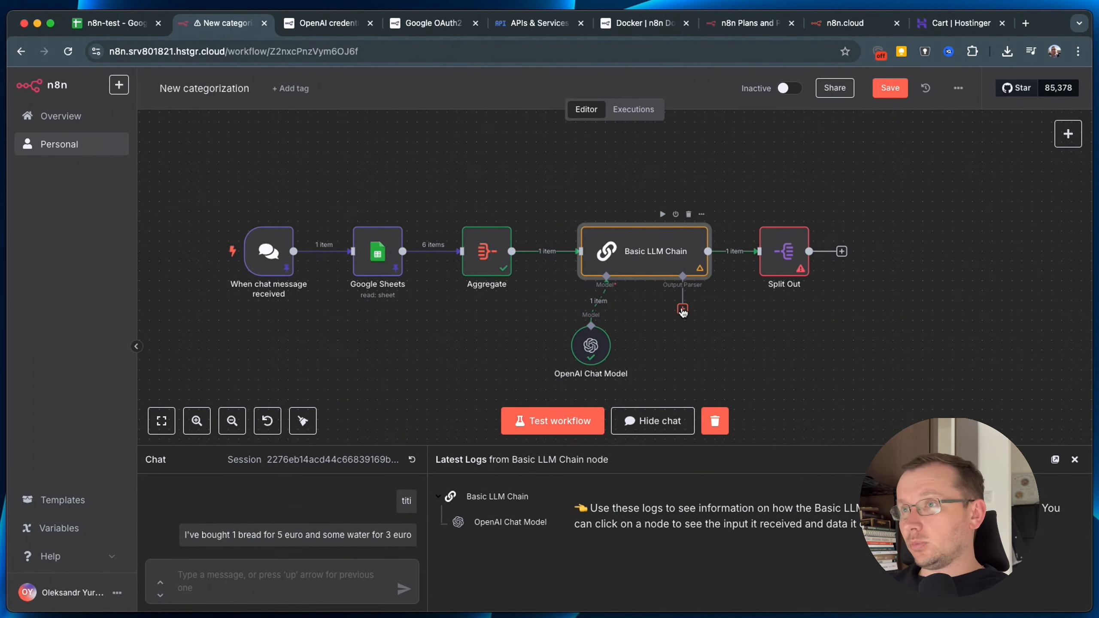
click(683, 309)
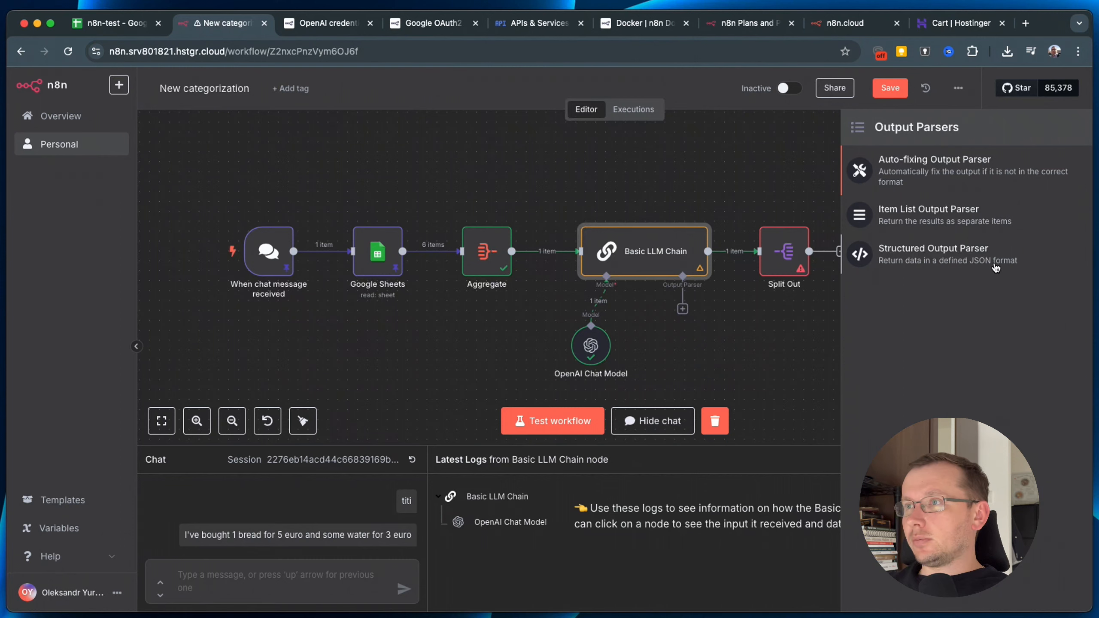
click(977, 260)
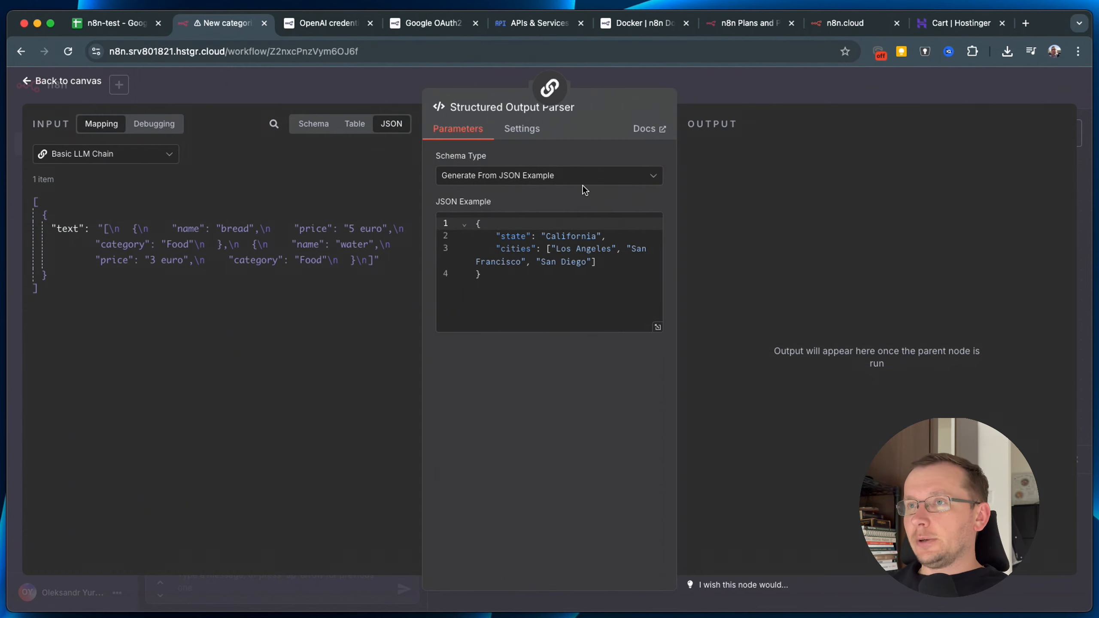
Rename the JSON example keys to name and price, setting price to 23.
double_click(514, 238)
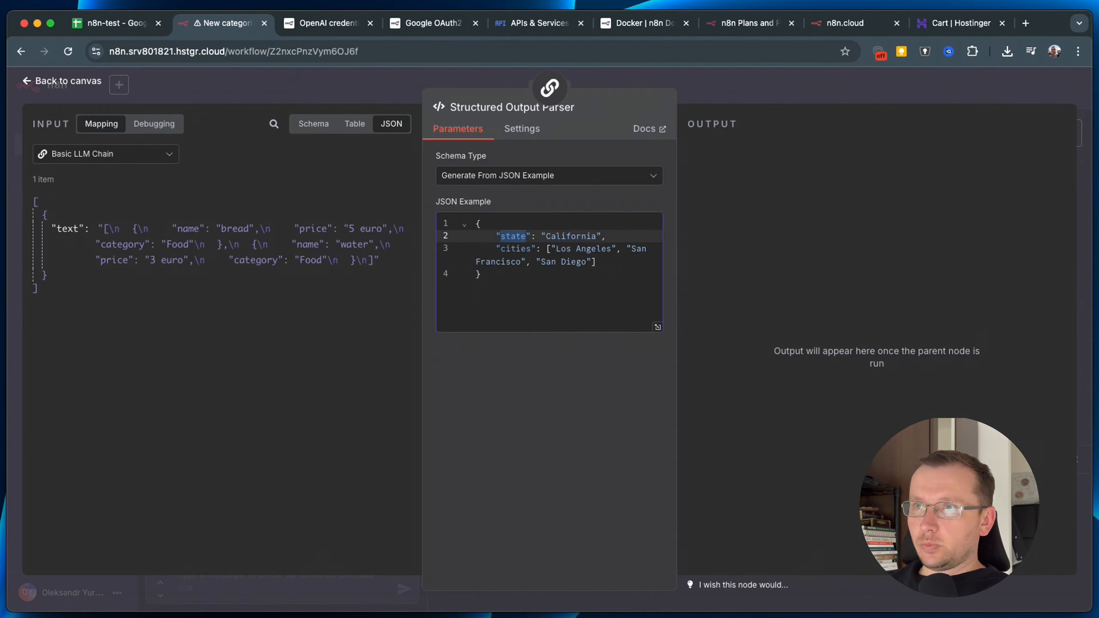
text(name)
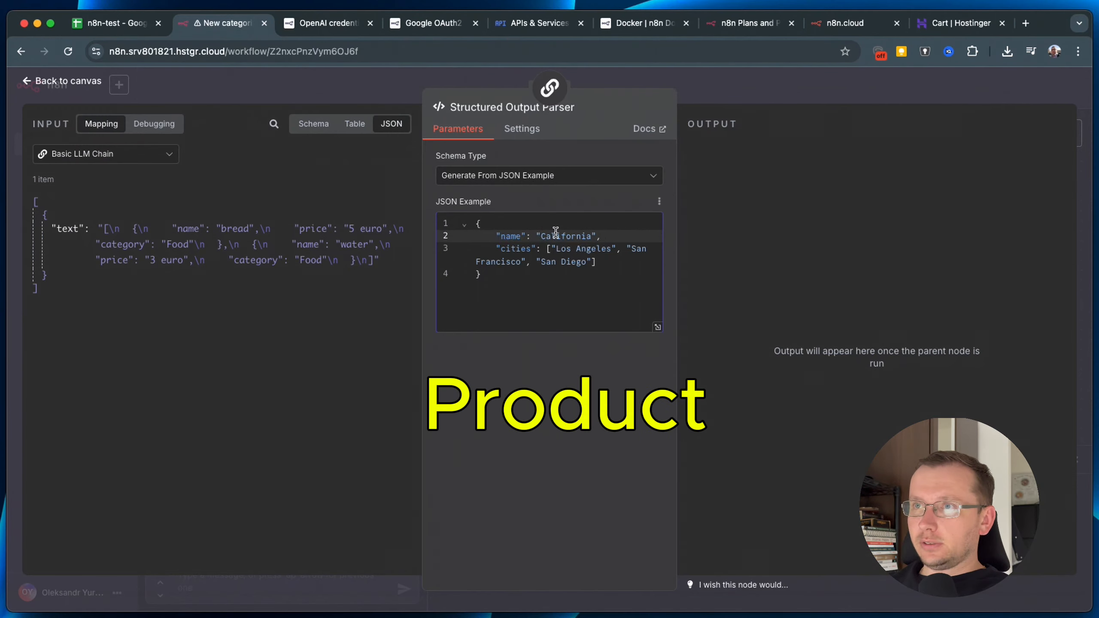
double_click(520, 248)
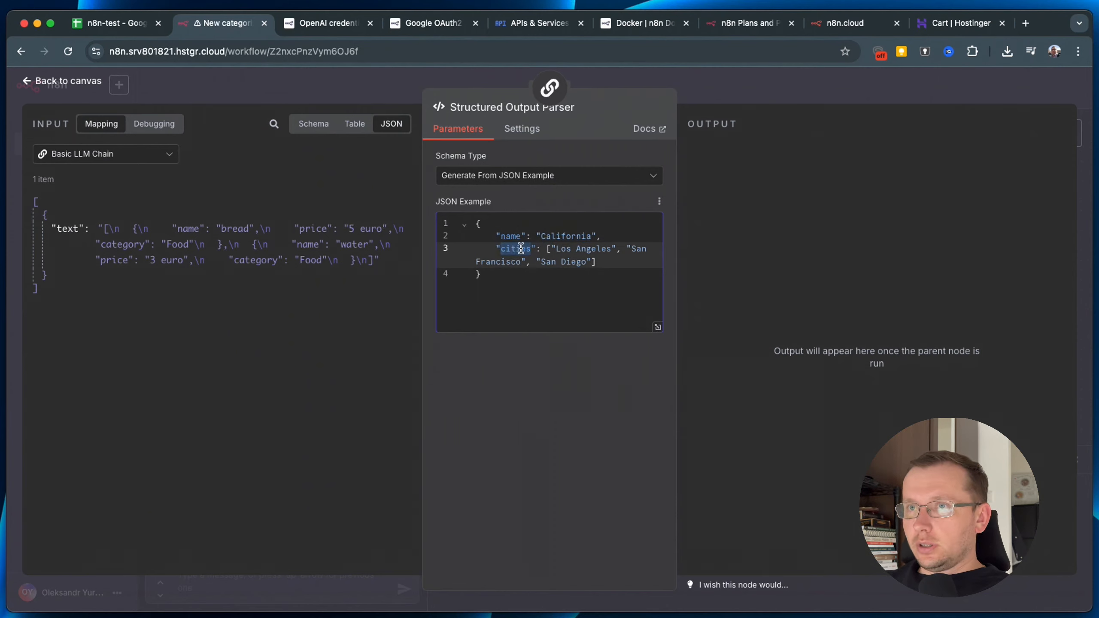
text(price)
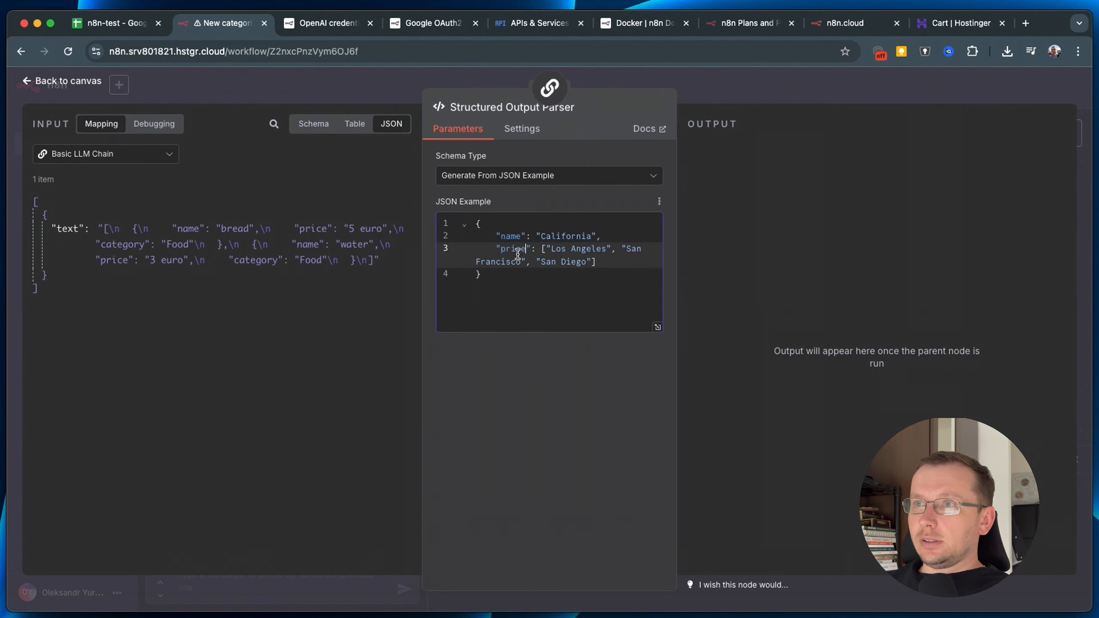
drag(537, 248, 599, 261)
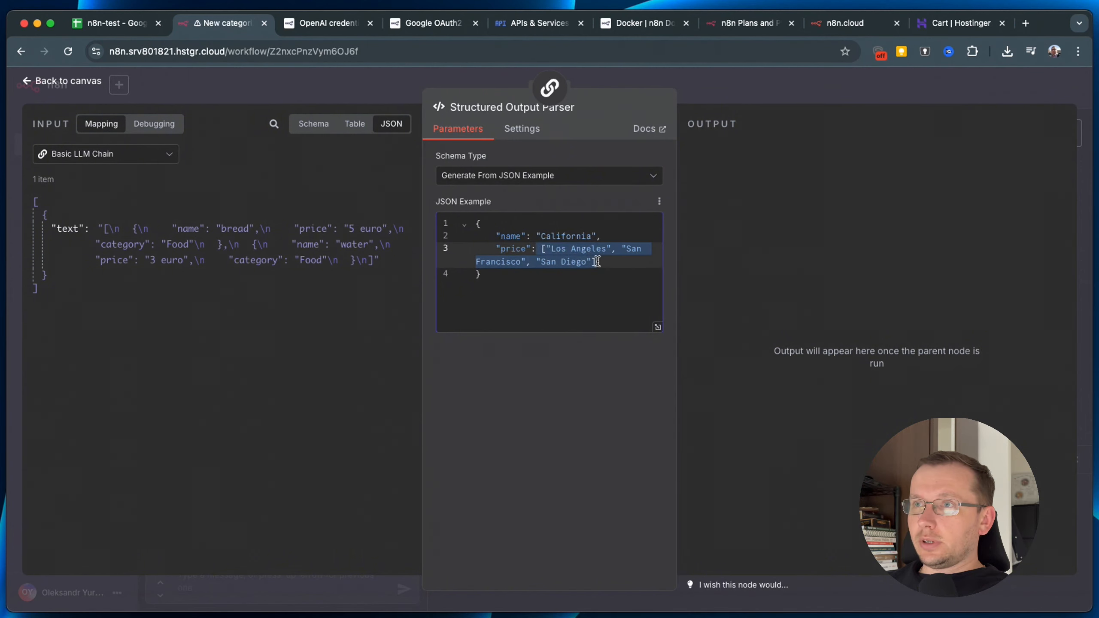
key(BackSpace)
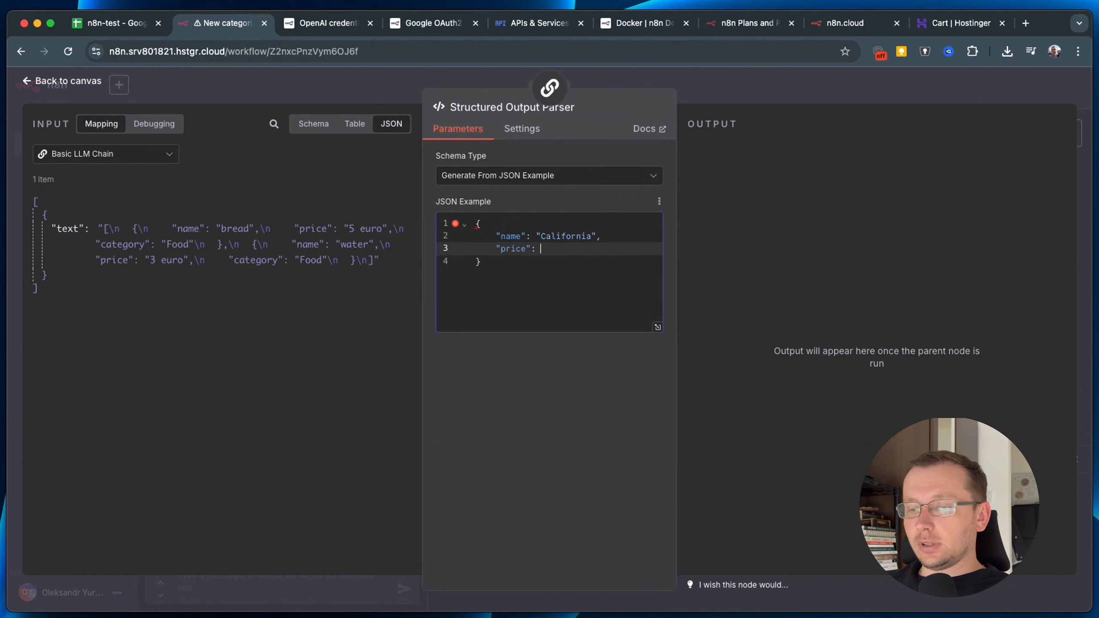
text(23)
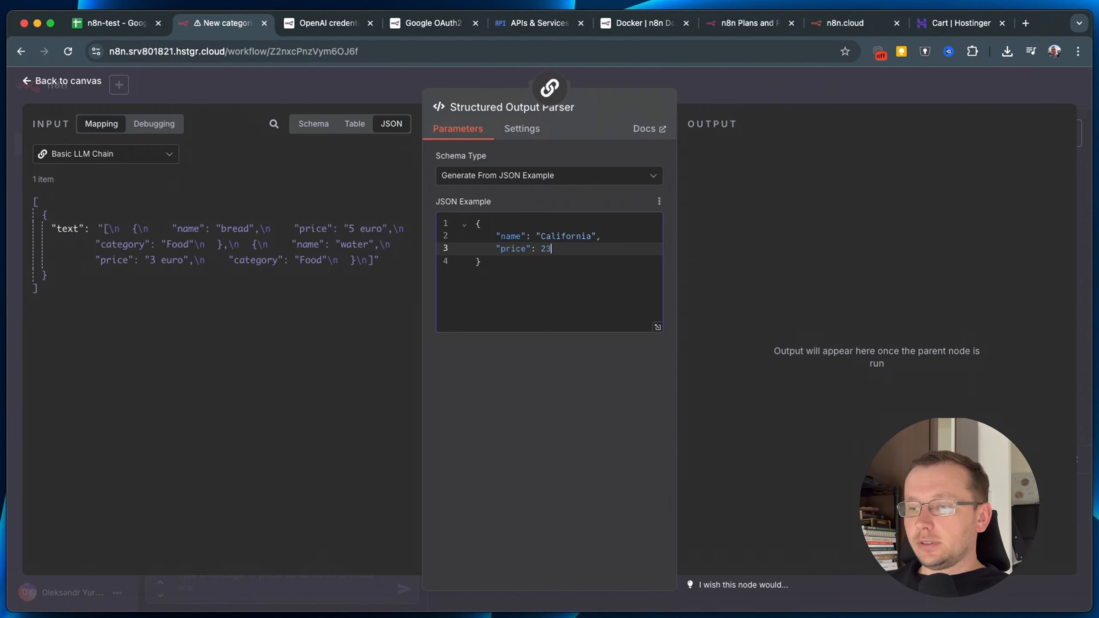
text(,)
key(Return)
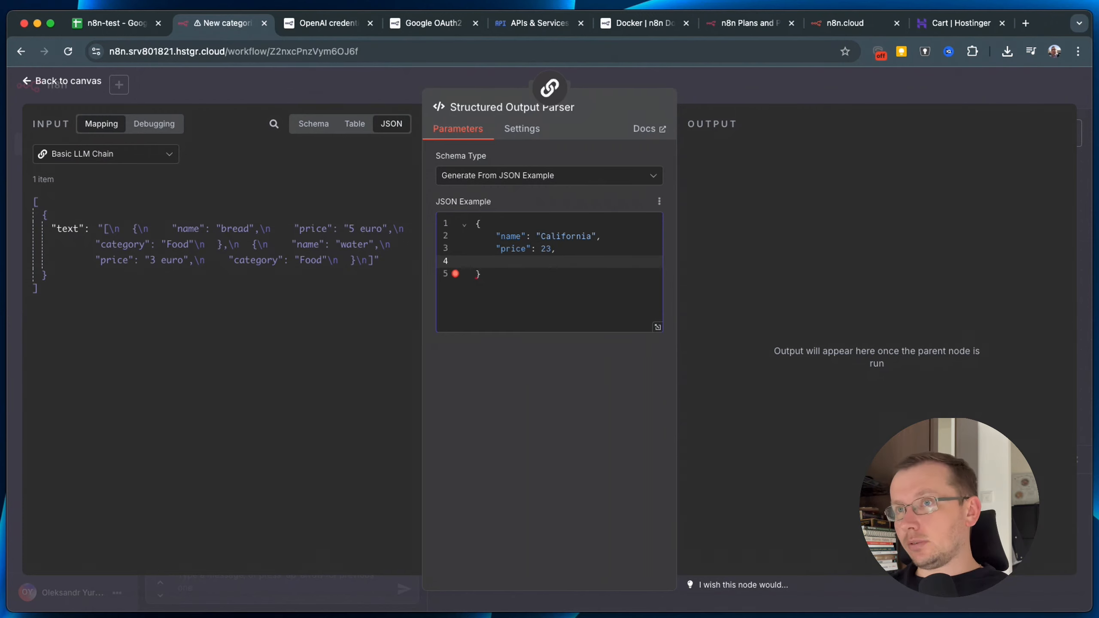
drag(349, 229, 382, 229)
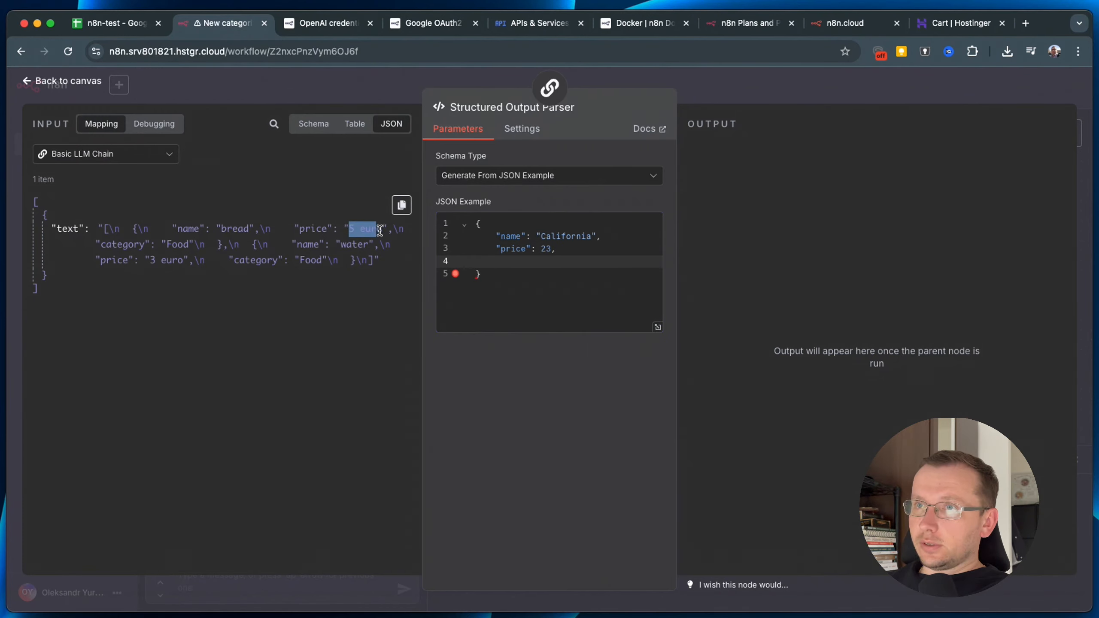
click(352, 260)
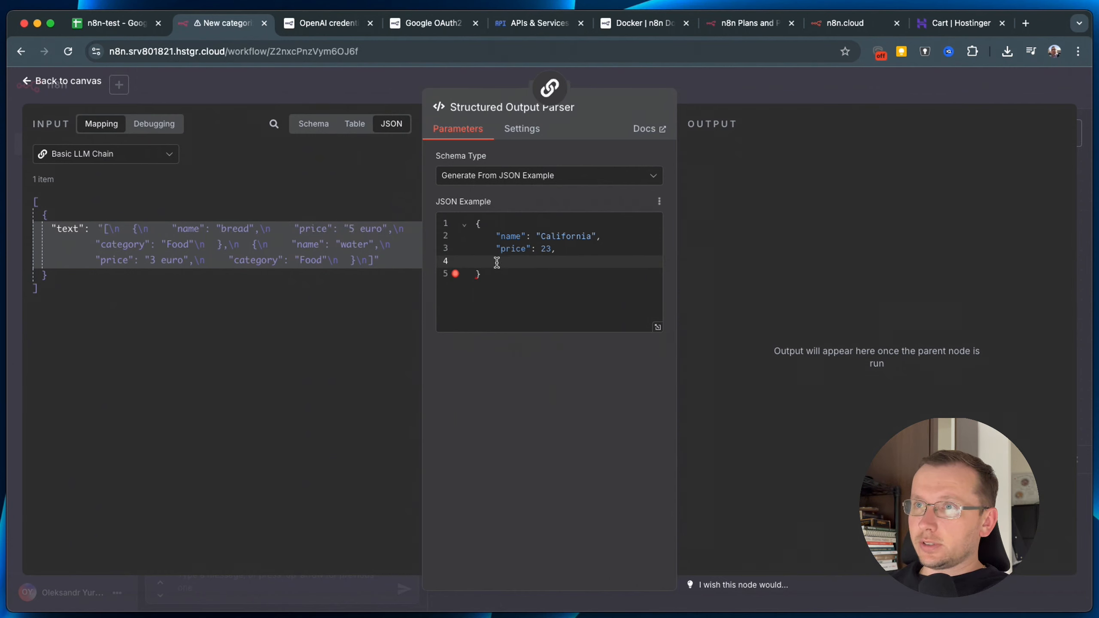
Add a "category": "category name" field and wrap the example object in [ ] brackets.
click(509, 262)
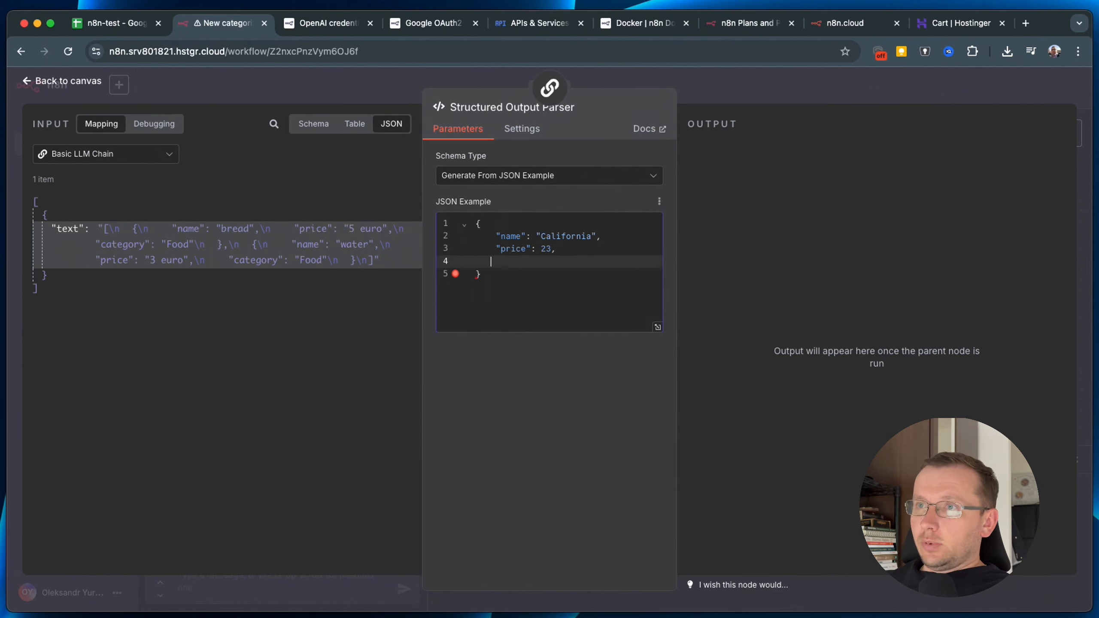
text(":)
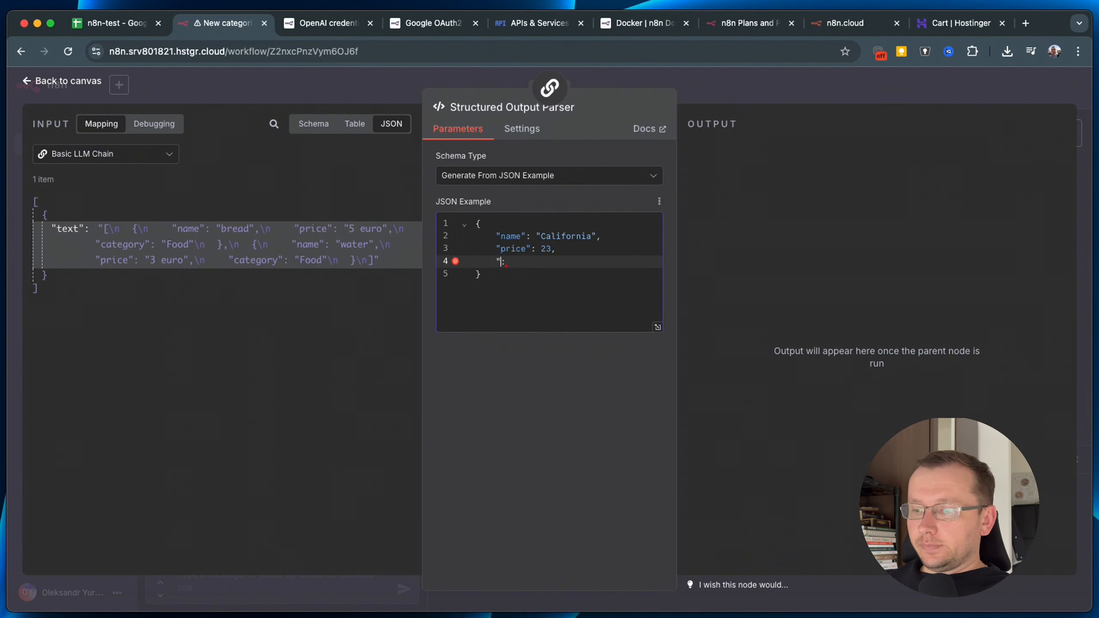
text(ca)
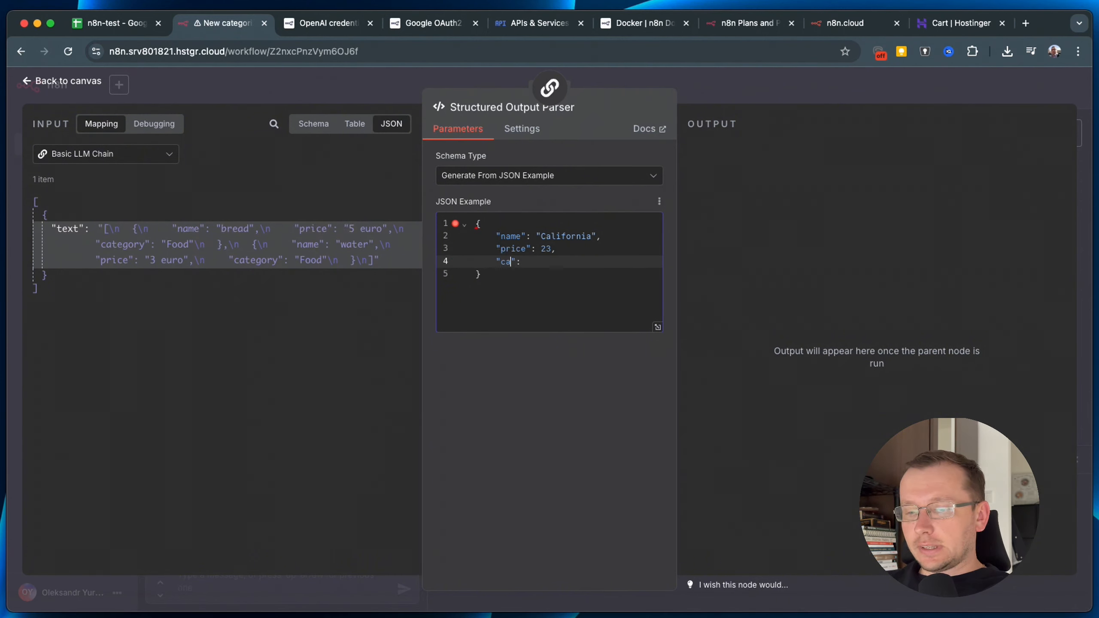
text(tegory)
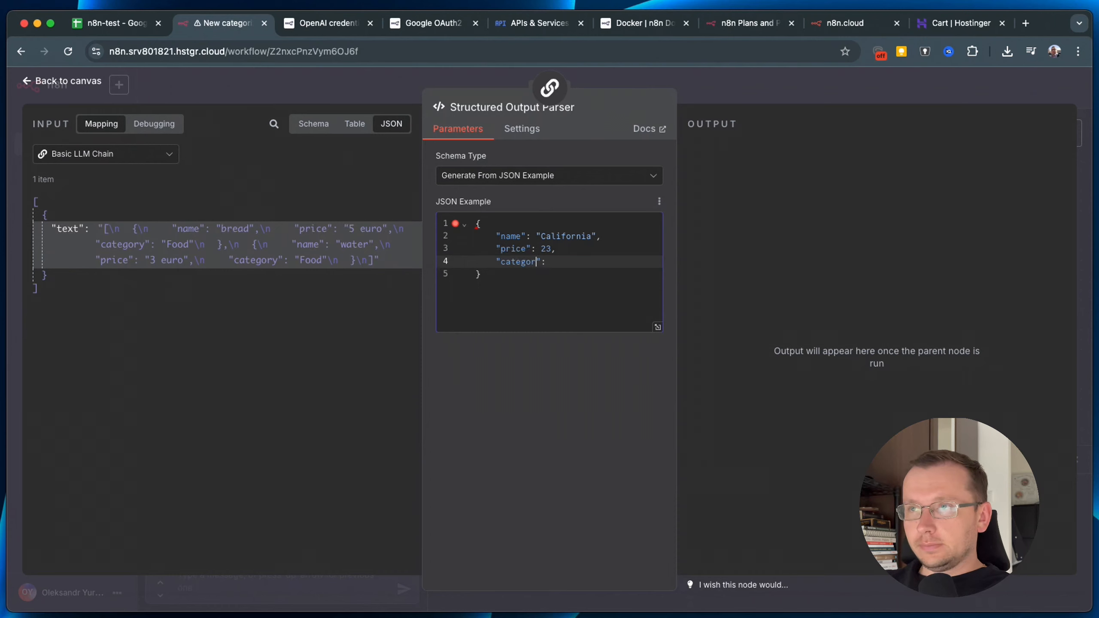
key(Right)
key(Right)
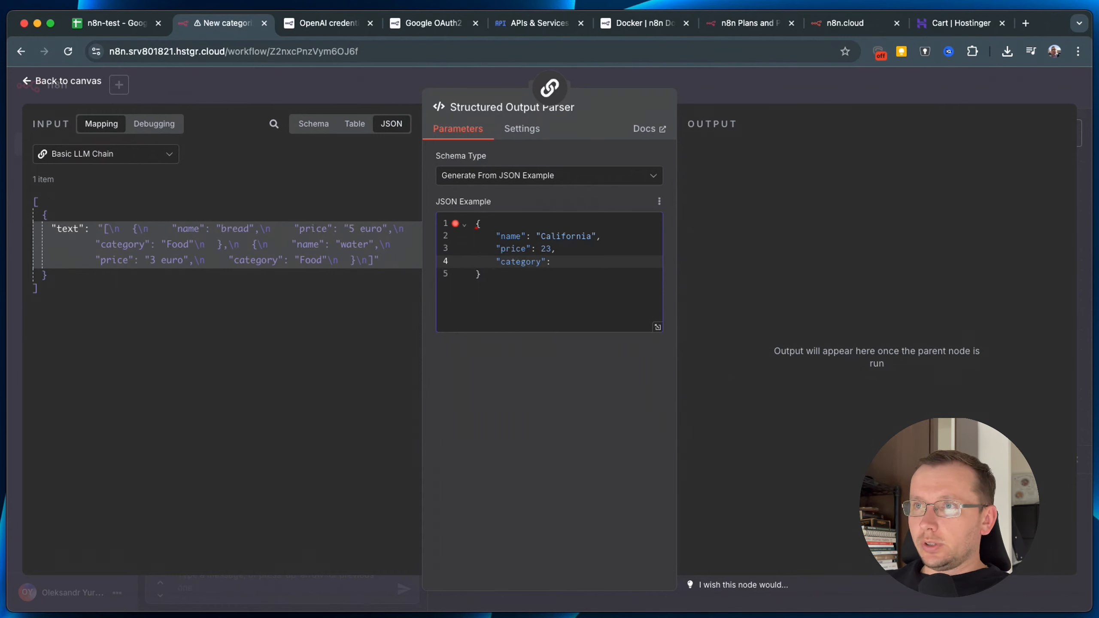
text("text)
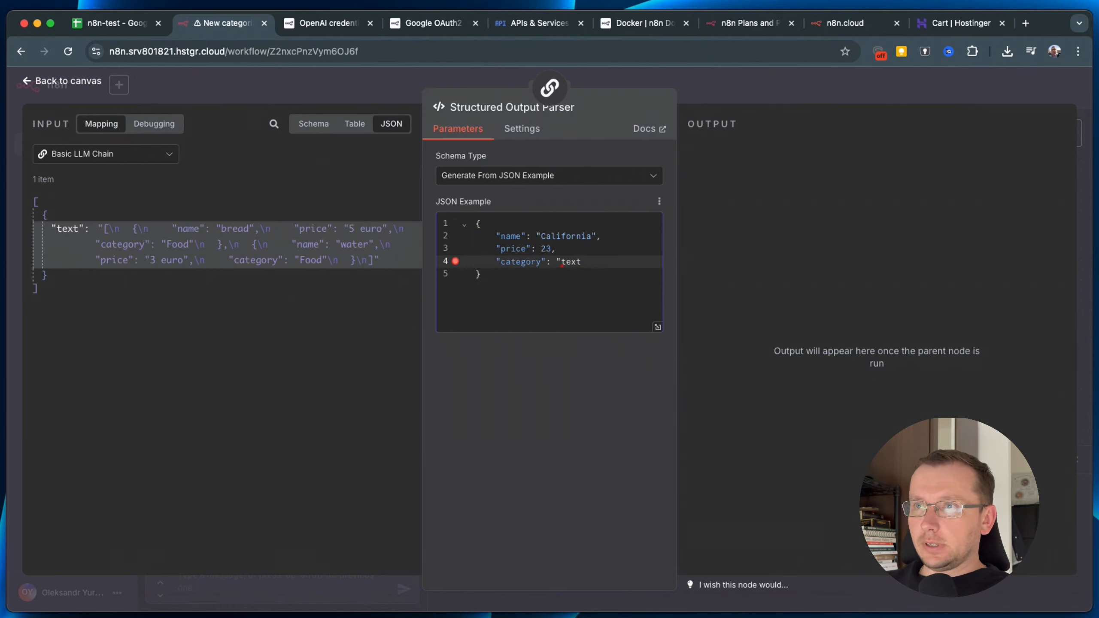
key(BackSpace)
key(BackSpace)
key(BackSpace)
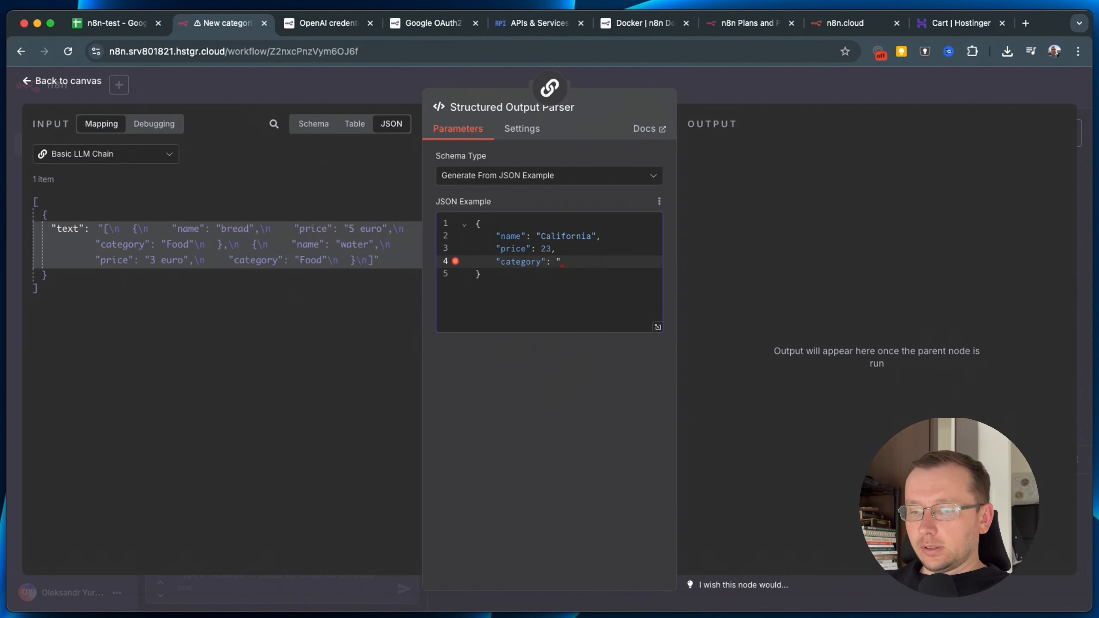
text(category name")
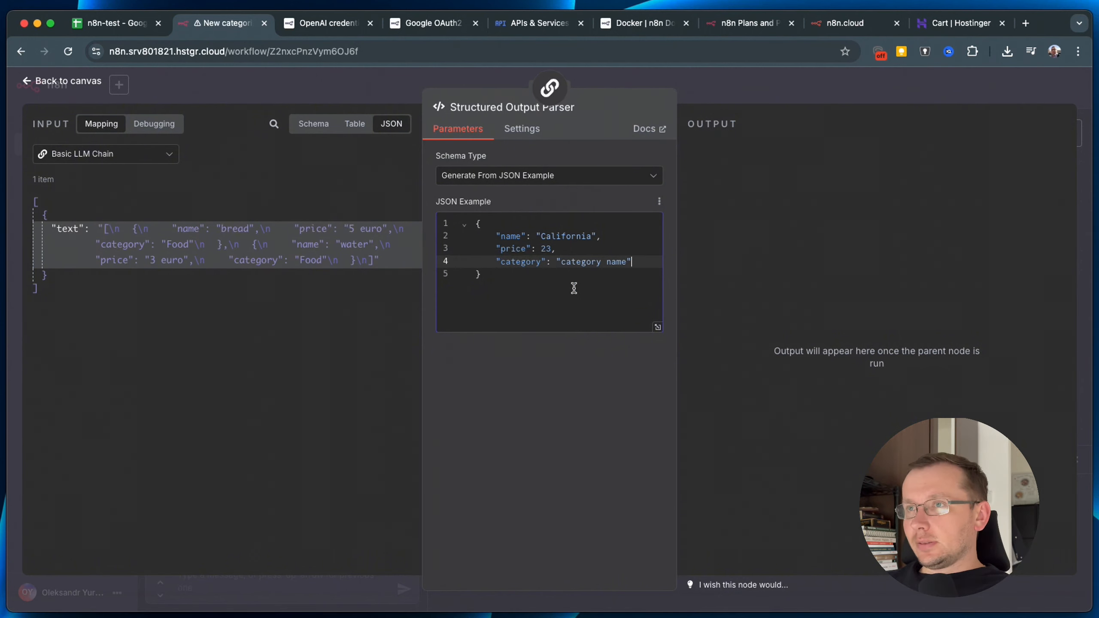
click(477, 223)
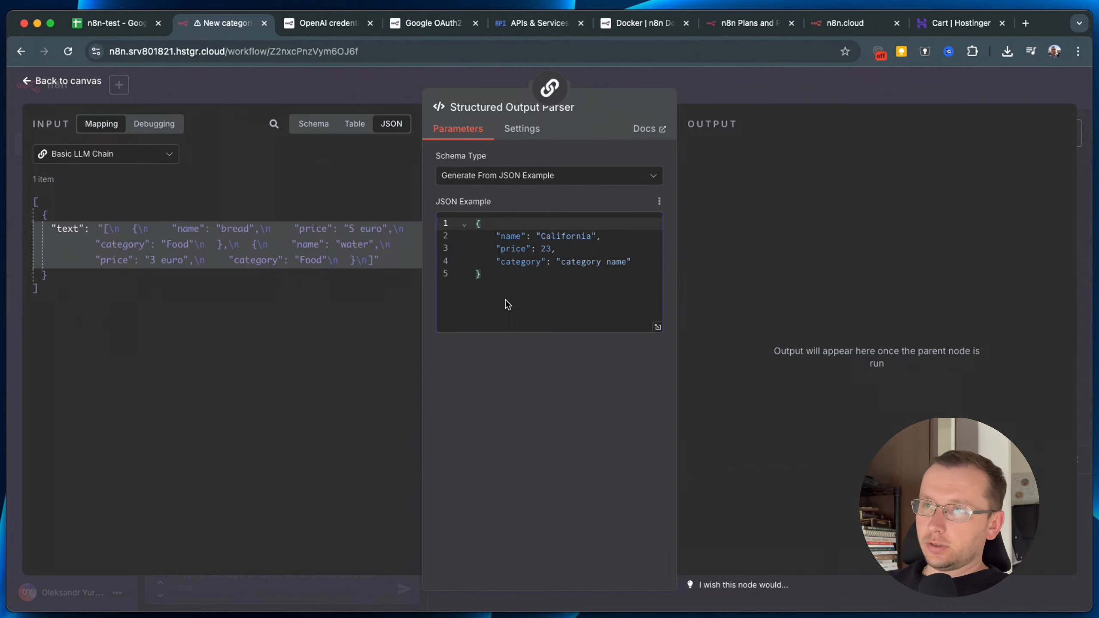
text([)
key(Return)
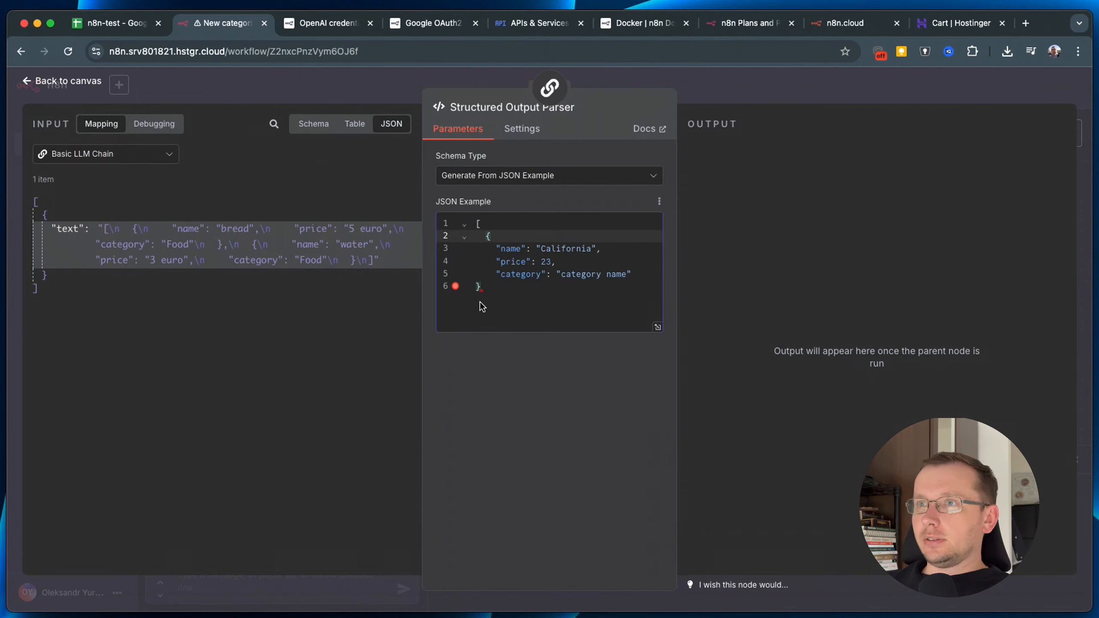
click(479, 302)
key(Return)
text(])
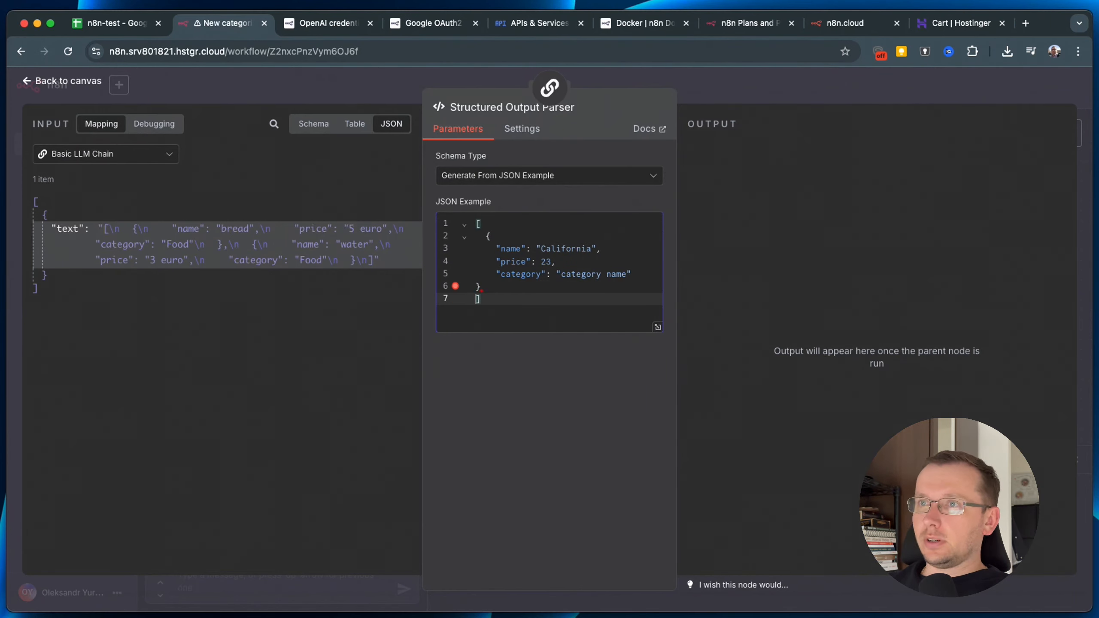
click(477, 287)
key(Return)
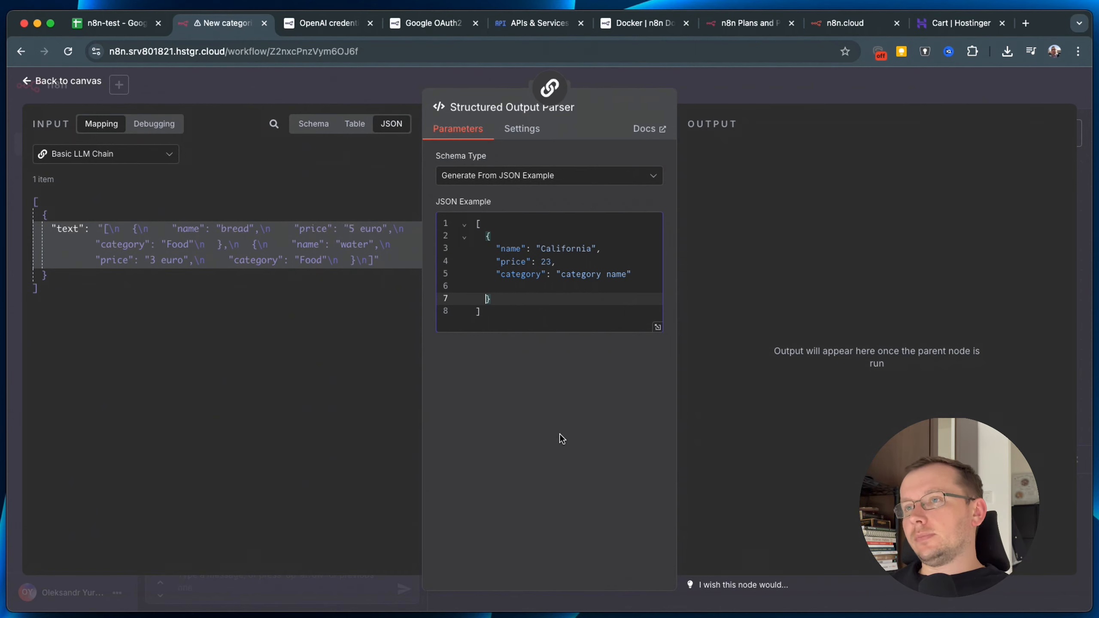
click(496, 285)
key(BackSpace)
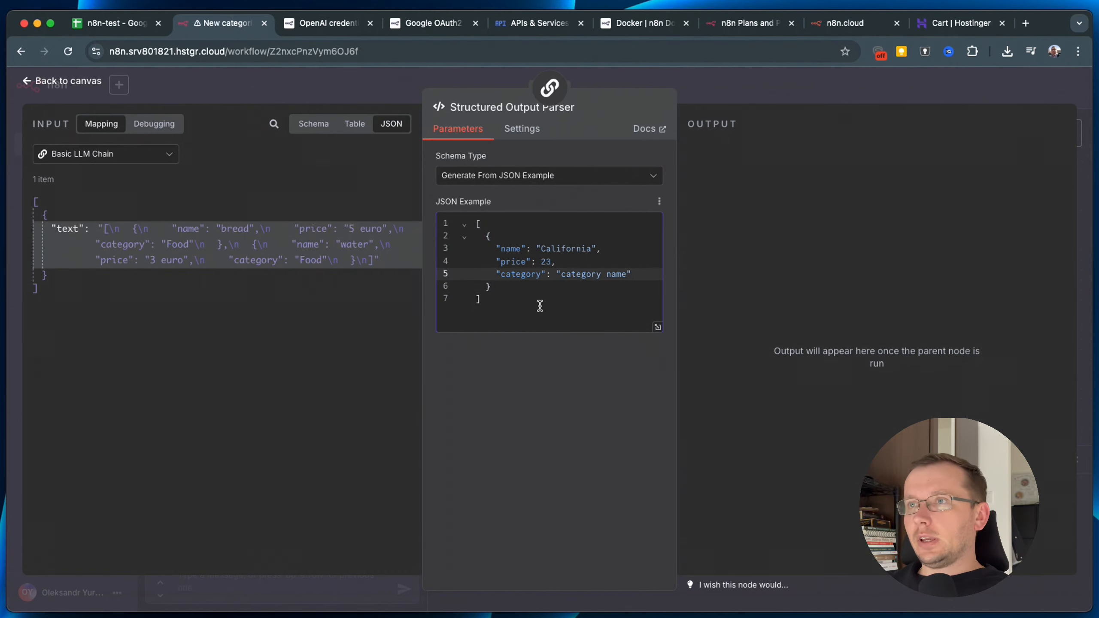
Retest the Basic LLM Chain, confirming parsed output: bread 5 and water 3, both Food.
click(725, 86)
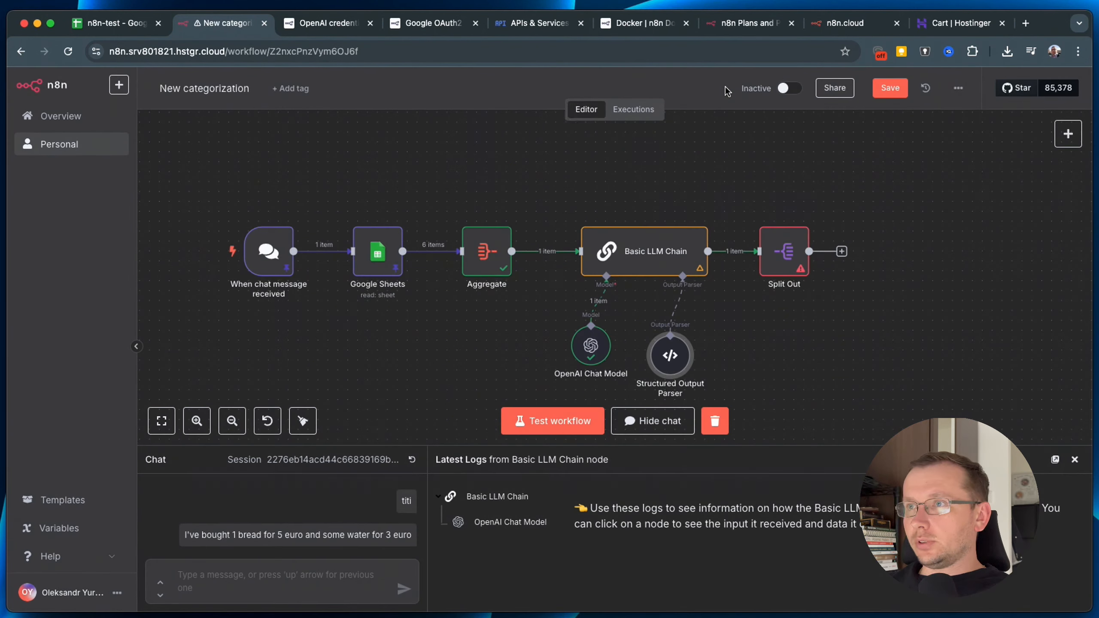
drag(665, 383, 685, 373)
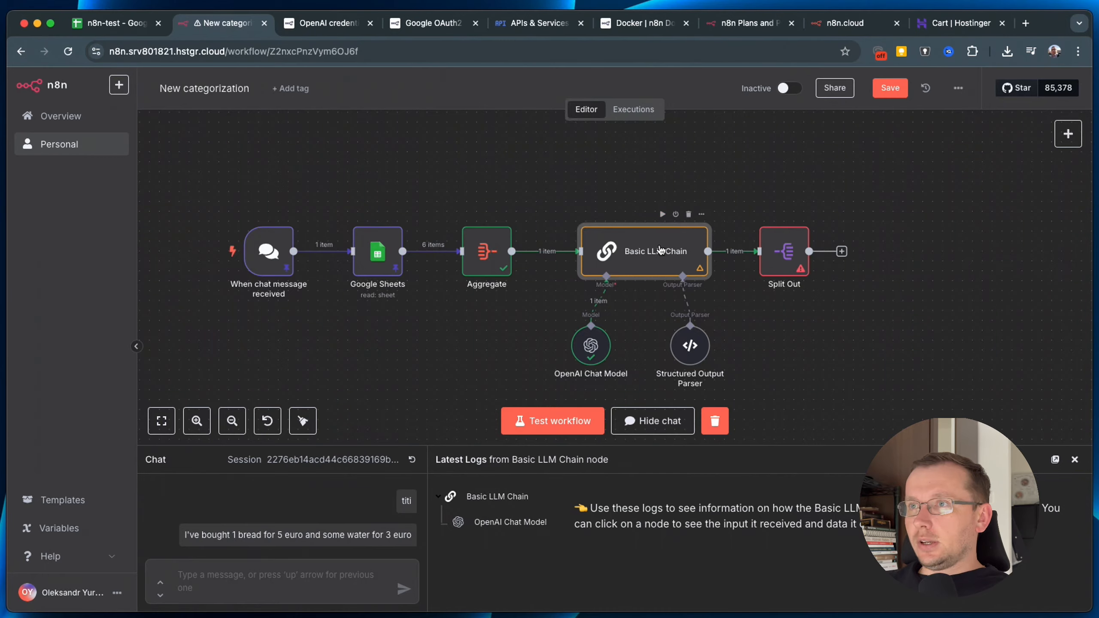
double_click(666, 258)
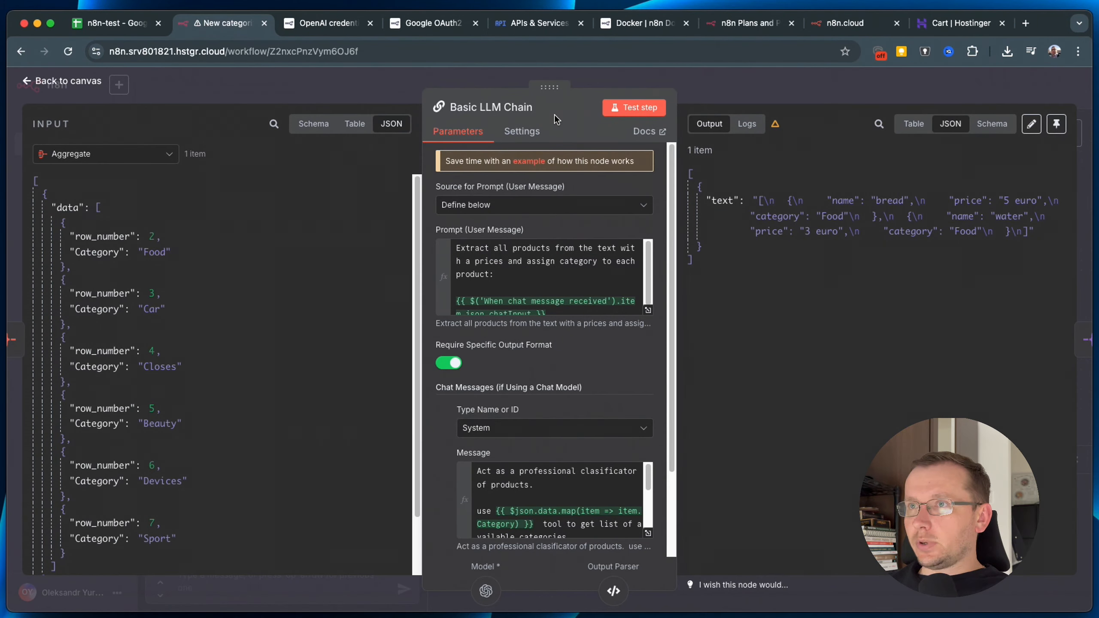
click(640, 109)
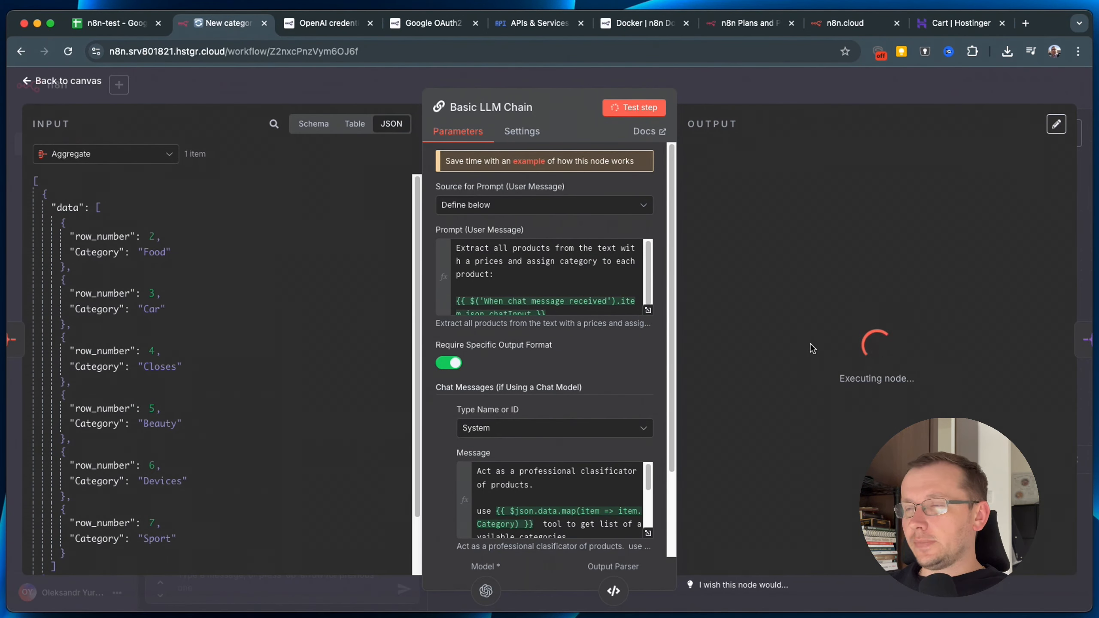
drag(835, 339, 725, 203)
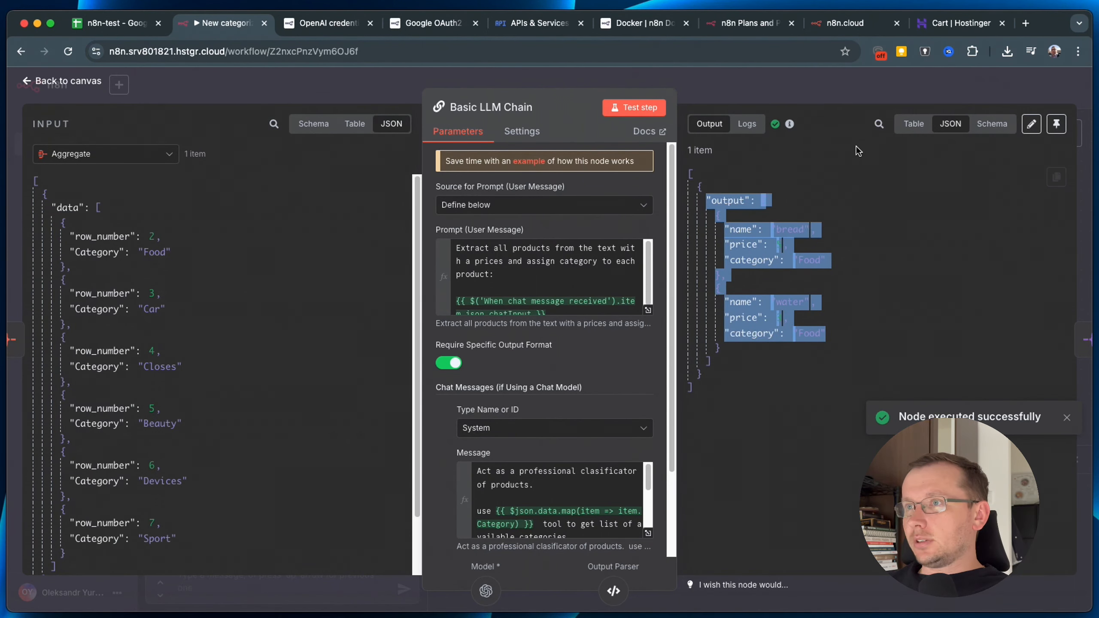
click(844, 84)
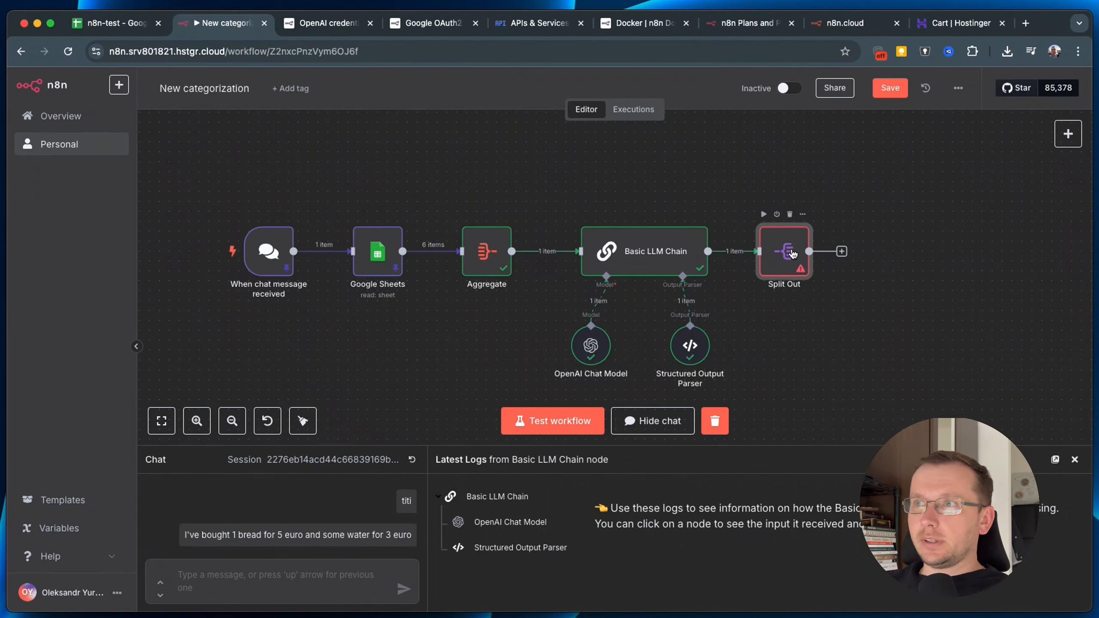
Set Split Out to split the output field and test it, producing 2 items.
double_click(794, 255)
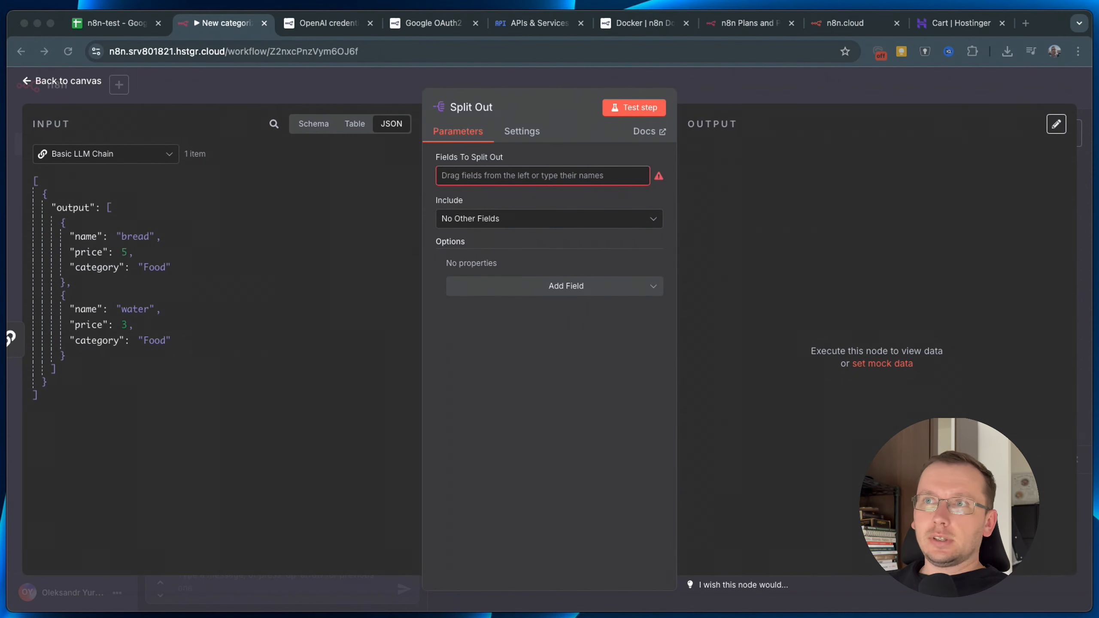
click(474, 175)
drag(91, 204, 453, 174)
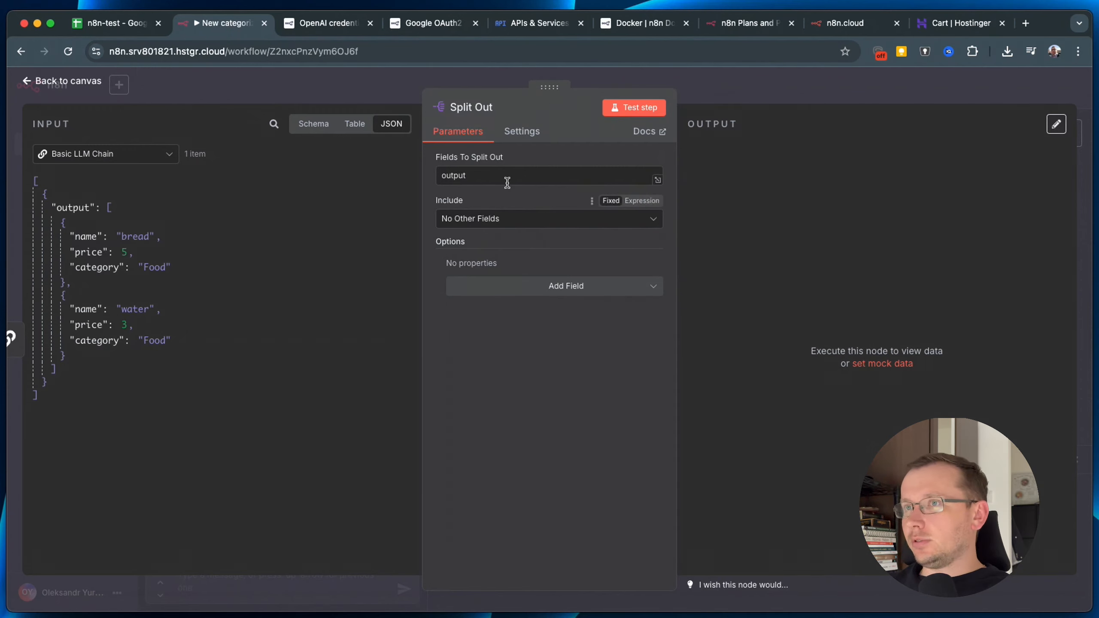
click(647, 111)
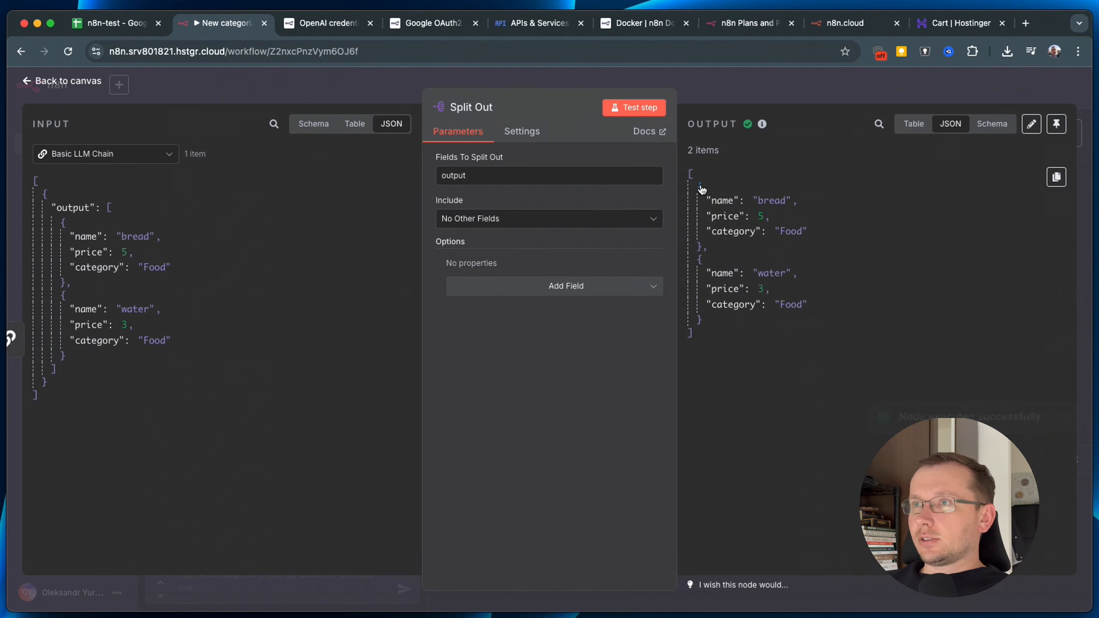
drag(697, 186, 731, 318)
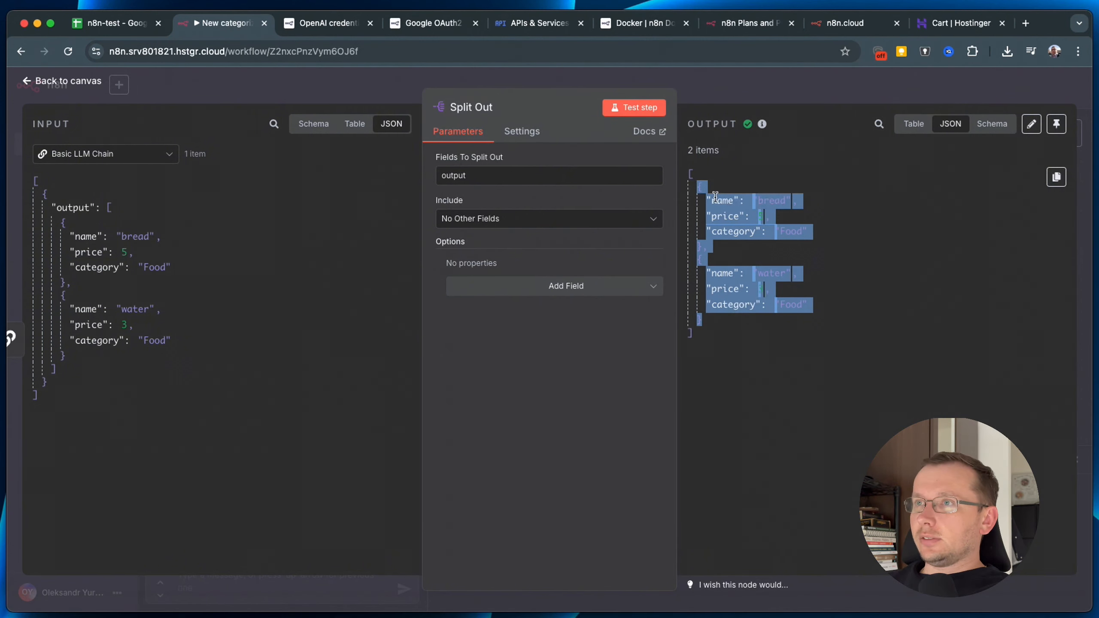
double_click(699, 150)
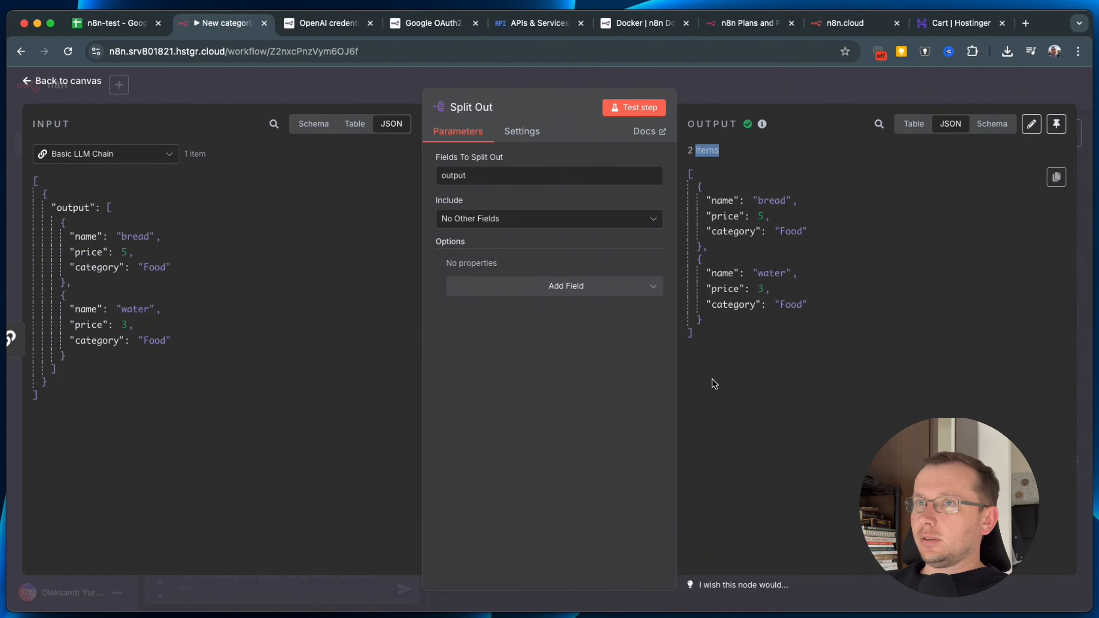
double_click(197, 154)
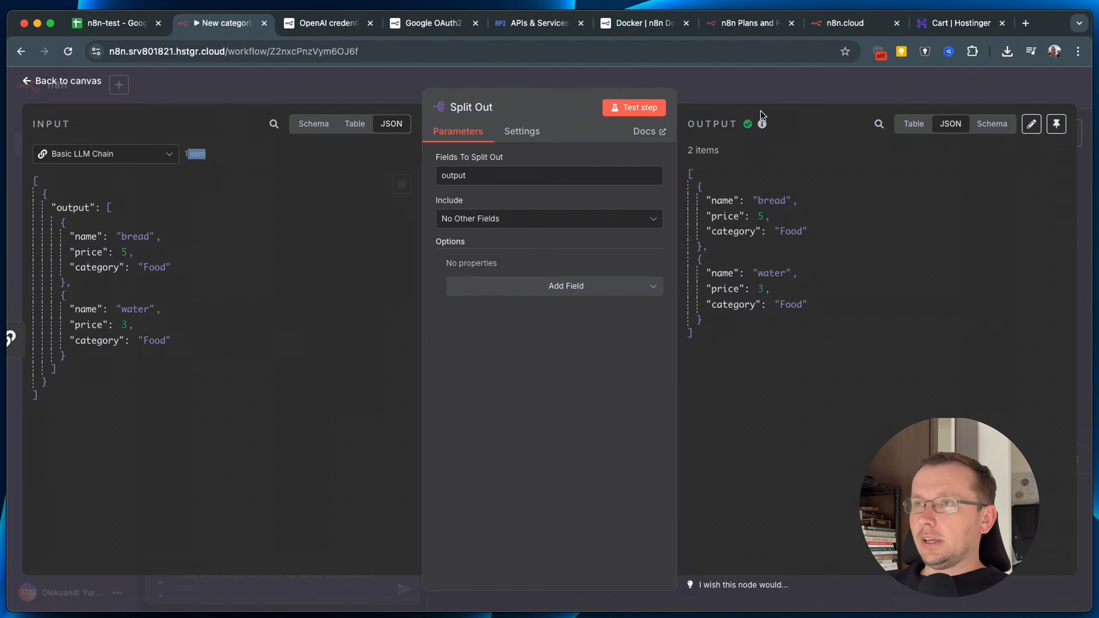
drag(723, 152, 687, 150)
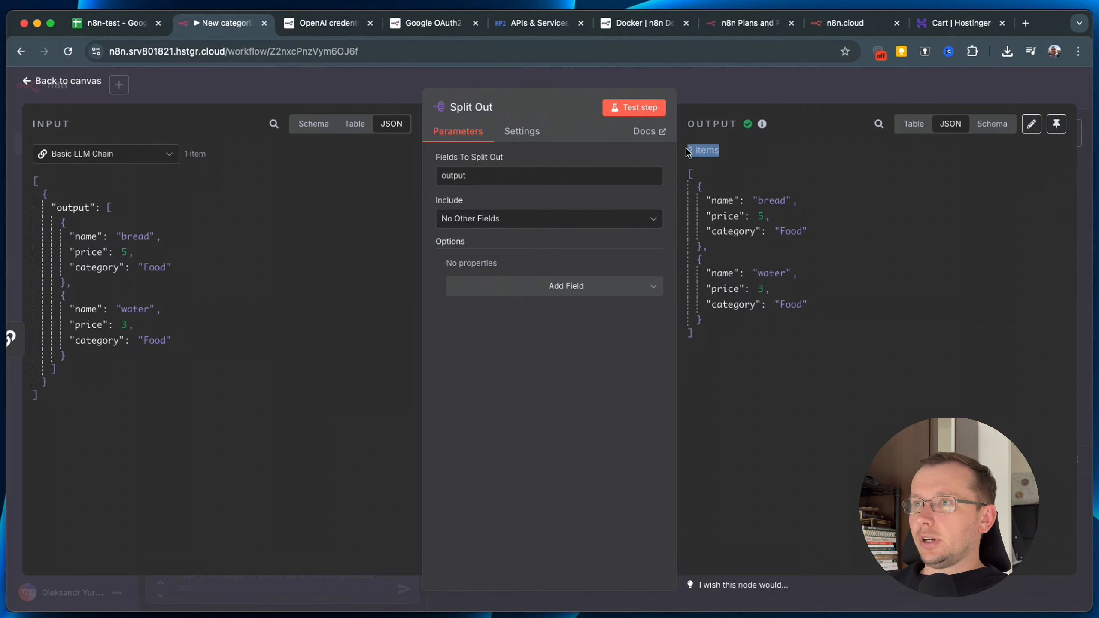
click(811, 86)
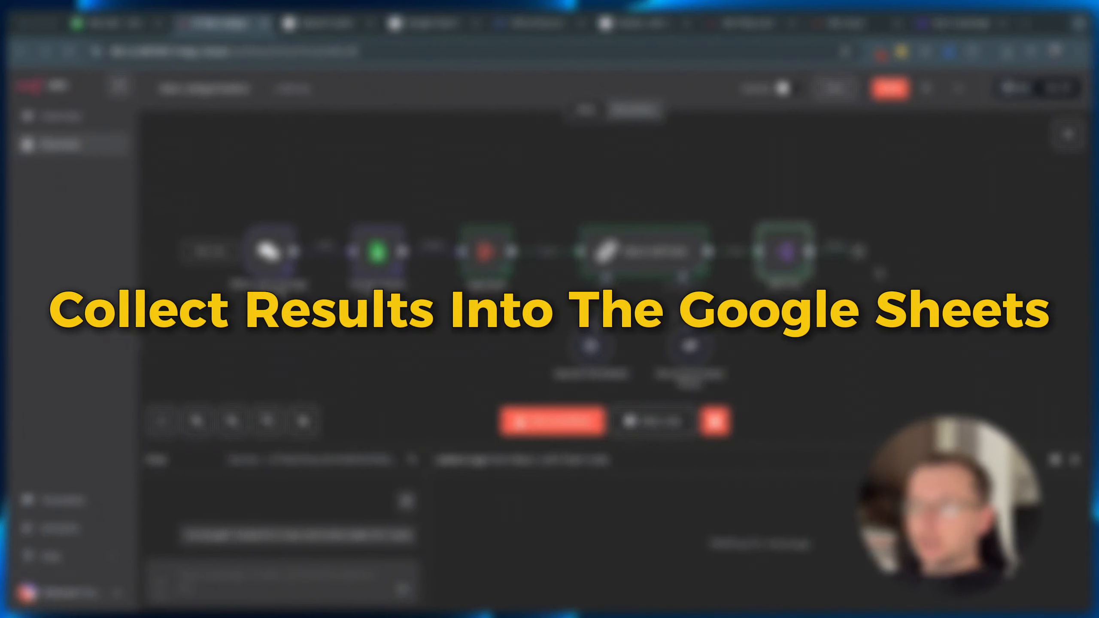
Add a Google Sheets Append Row node after Split Out.
click(860, 253)
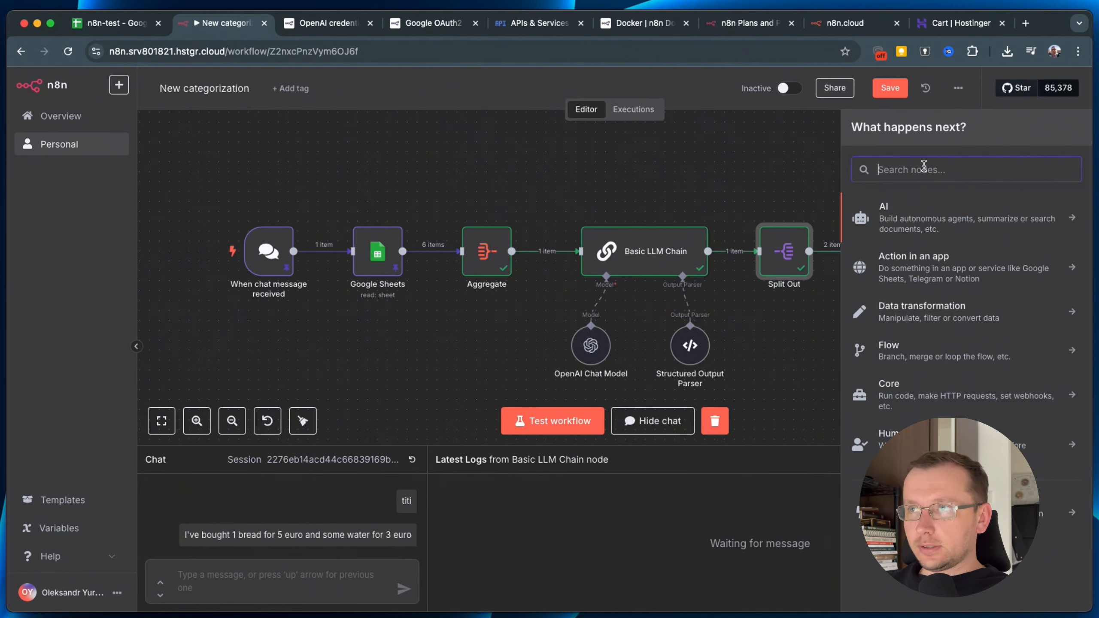
text(shee)
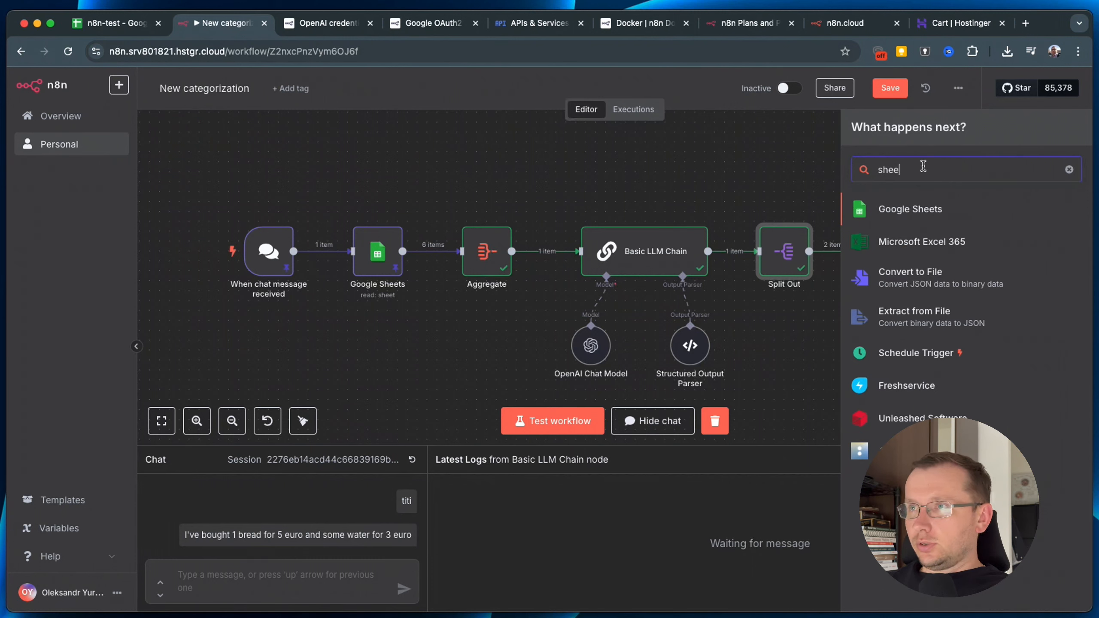
click(911, 221)
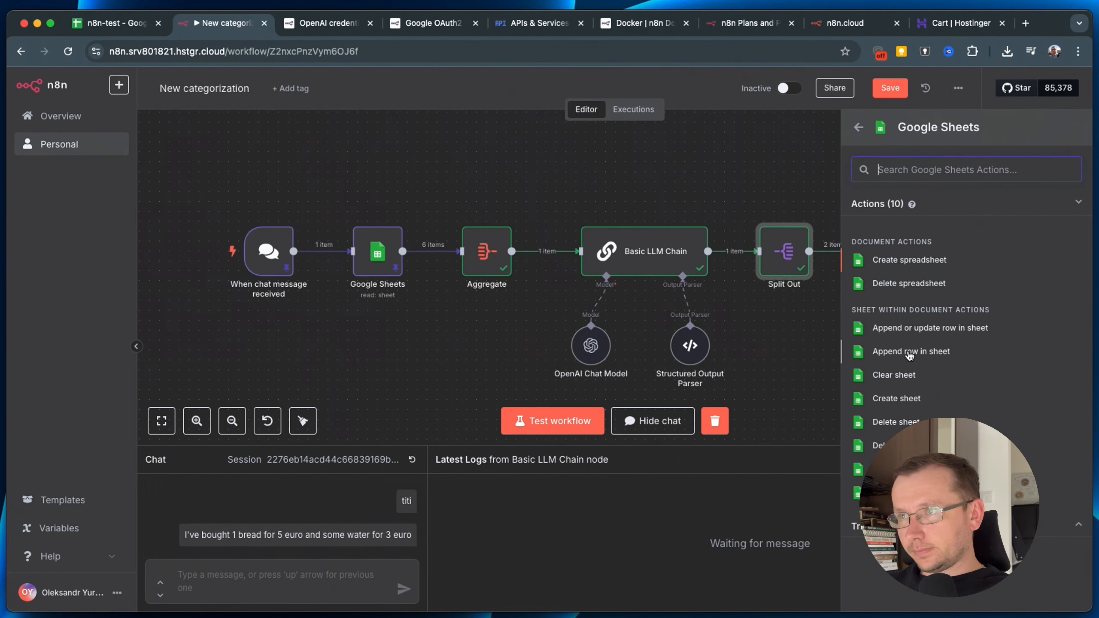
click(911, 353)
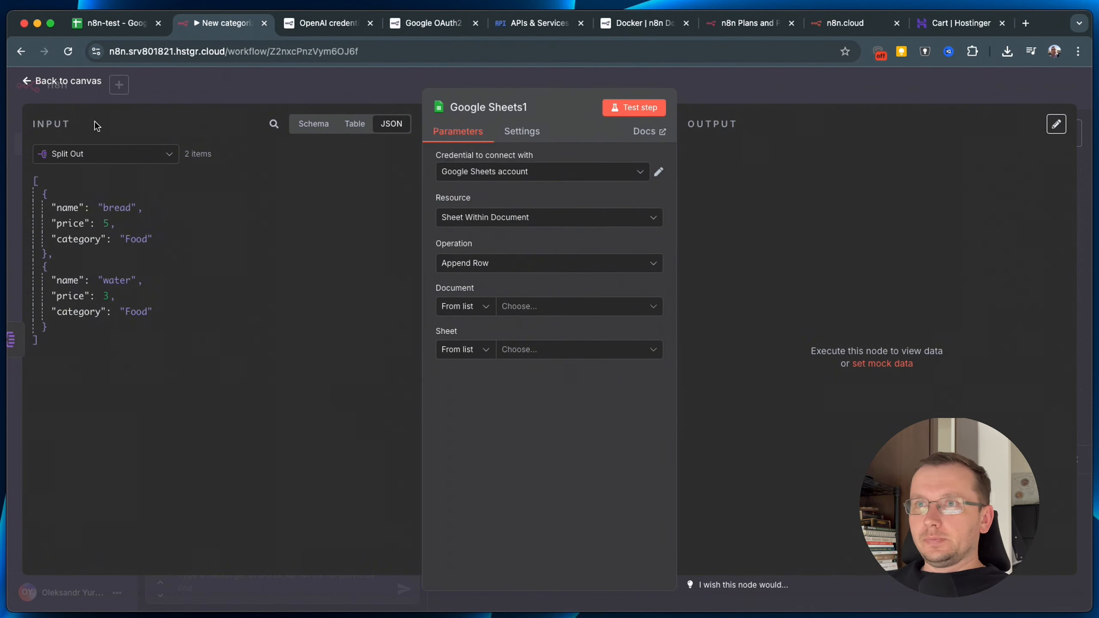
Configure it with the existing Google account, Sheet Within Document, Append Row, n8n-test and Finance Tracker.
click(567, 177)
click(557, 200)
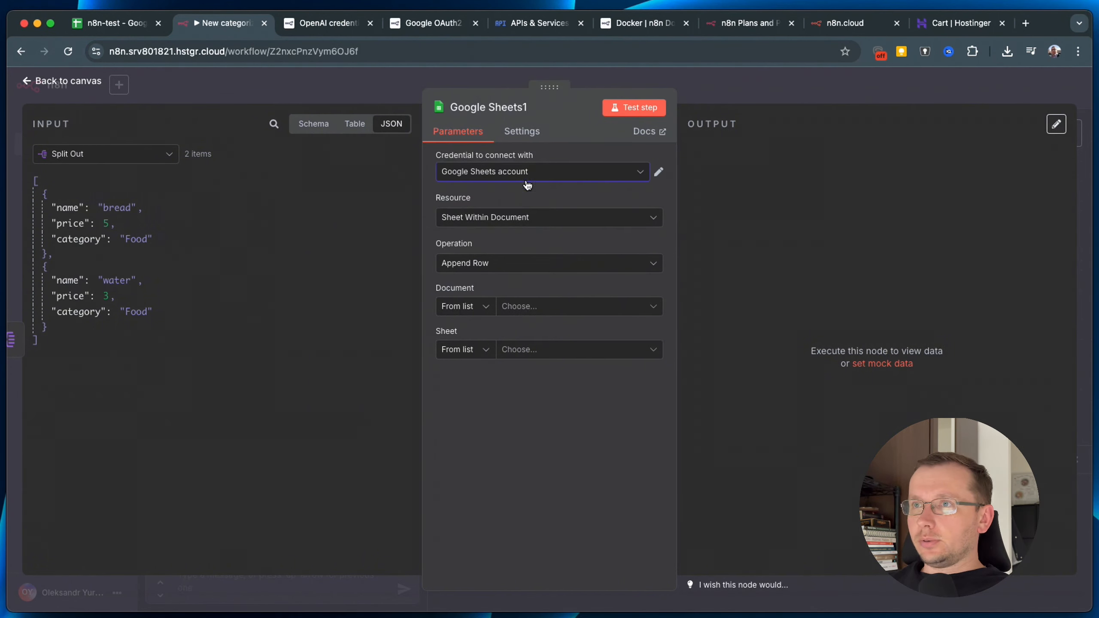
click(504, 218)
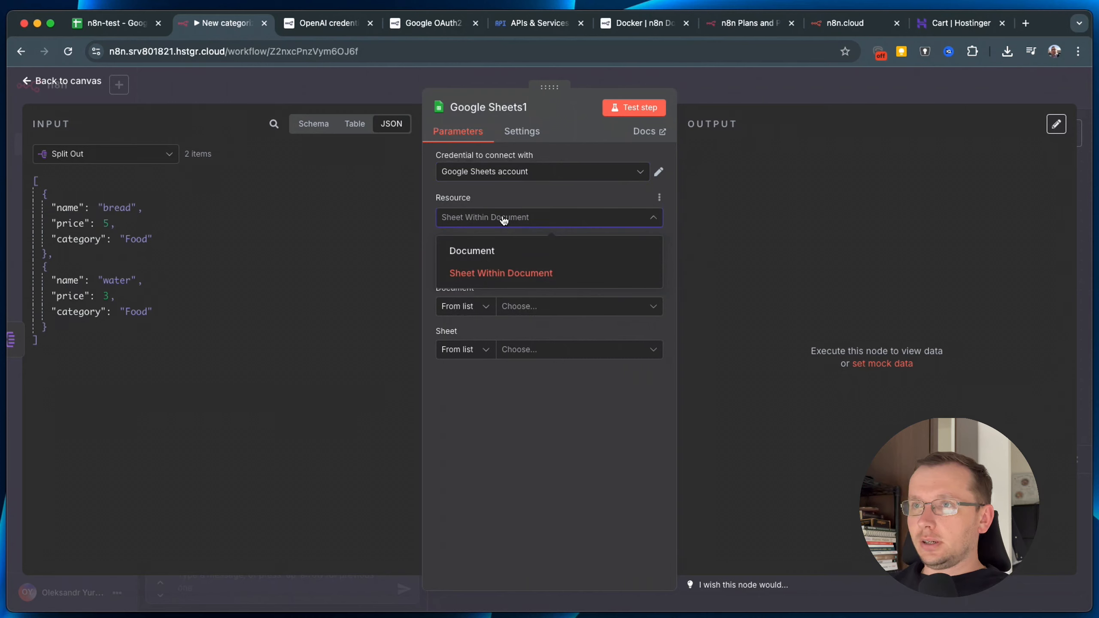
click(514, 217)
click(476, 219)
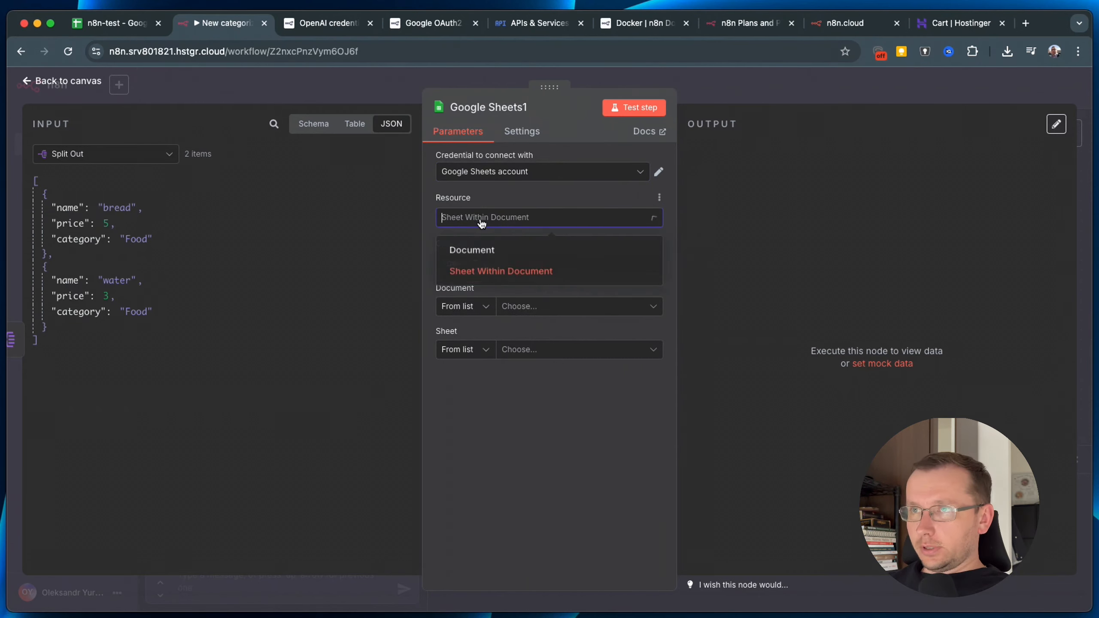
click(519, 200)
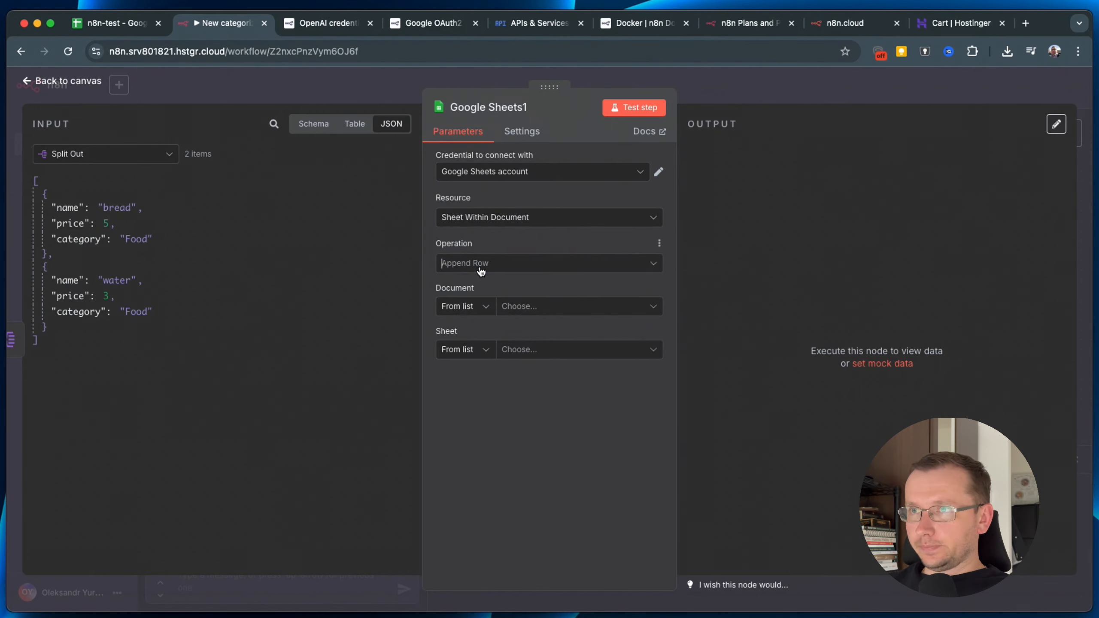
click(480, 268)
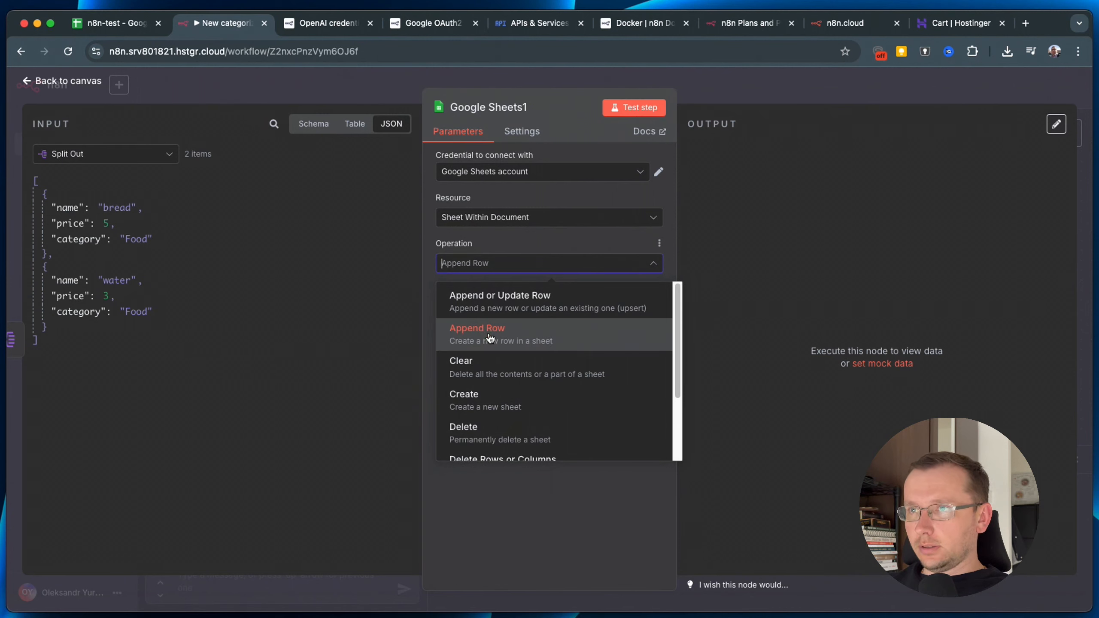
click(544, 237)
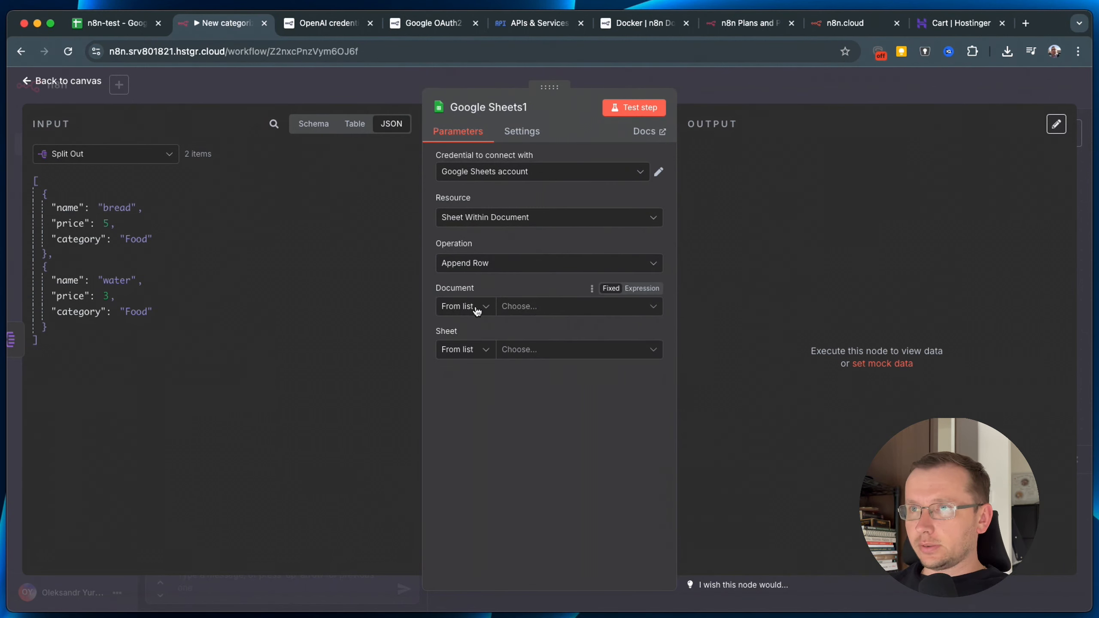
click(523, 308)
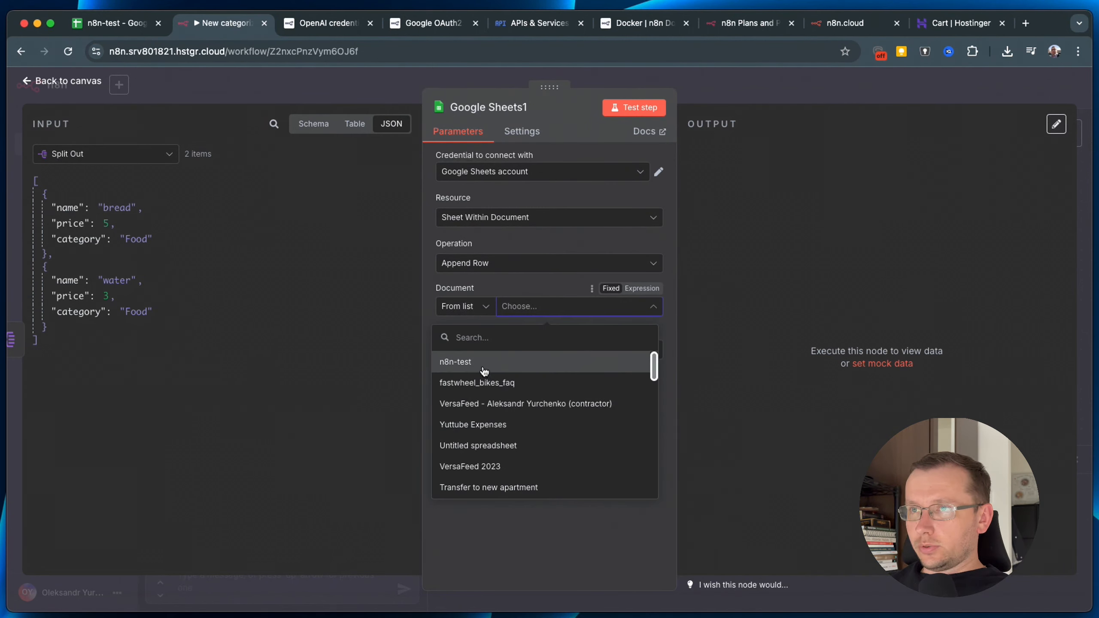
click(481, 363)
click(535, 354)
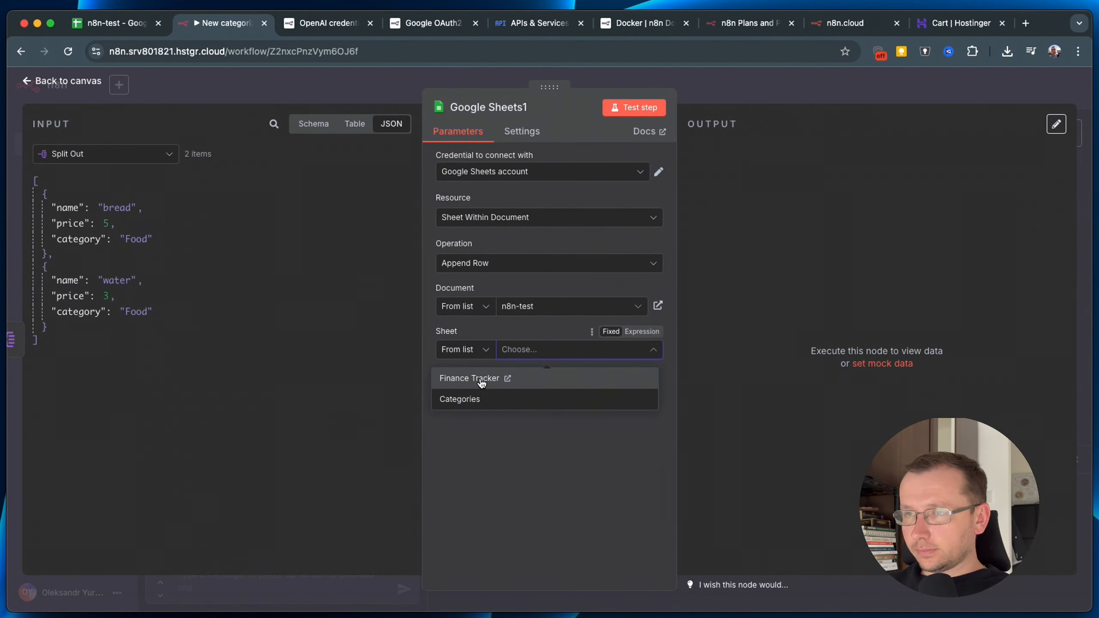
click(481, 380)
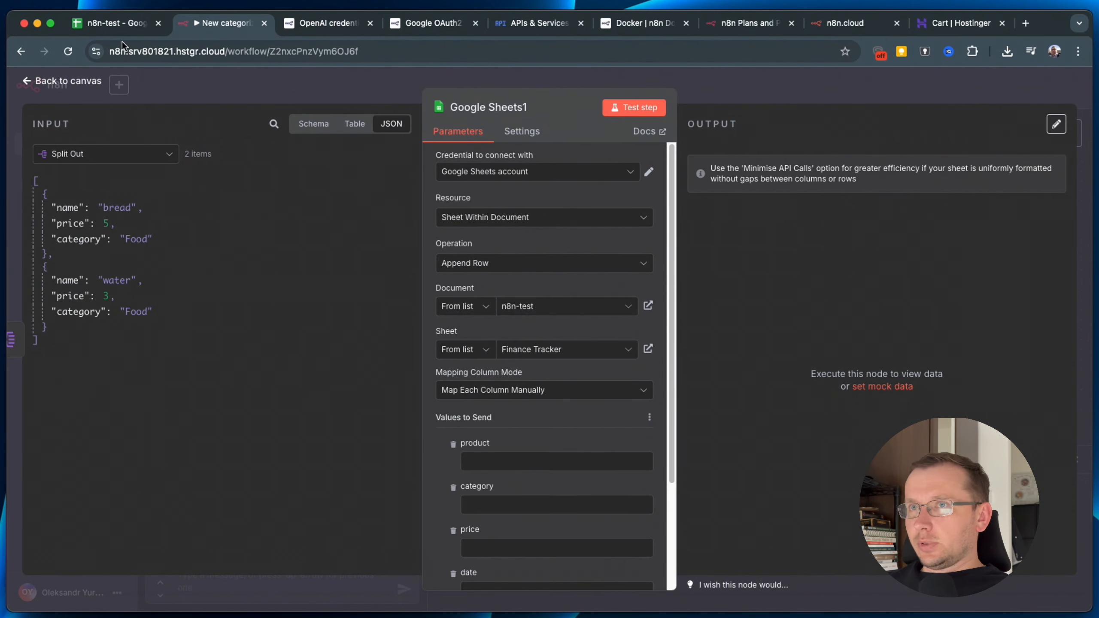
Clear the old purchase rows A2:D5 from the Finance Tracker sheet in n8n-test.
click(105, 23)
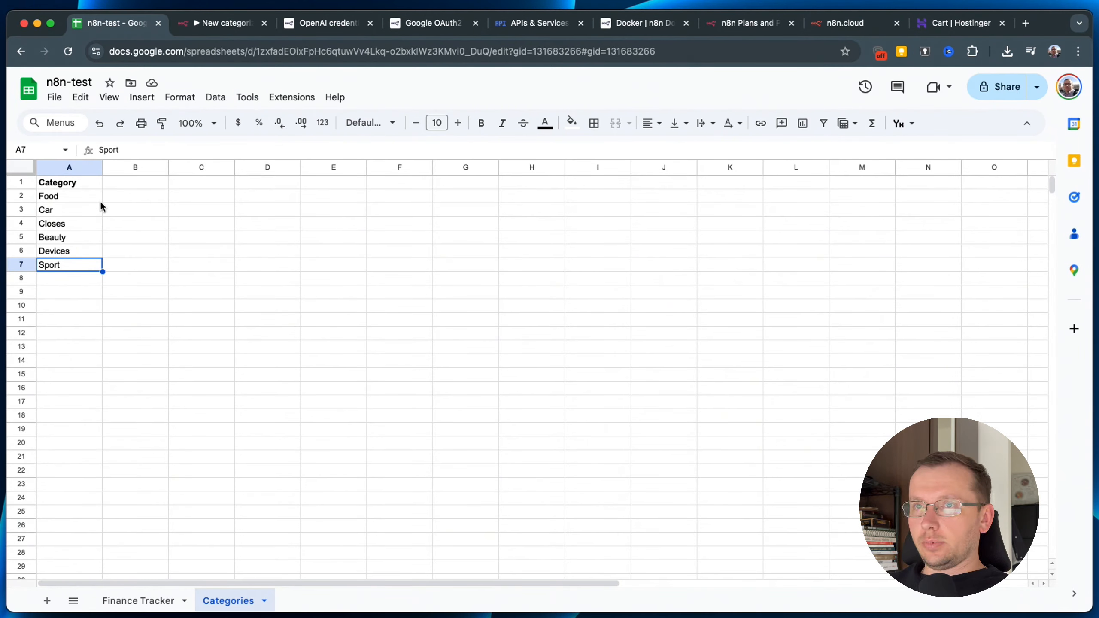
click(139, 601)
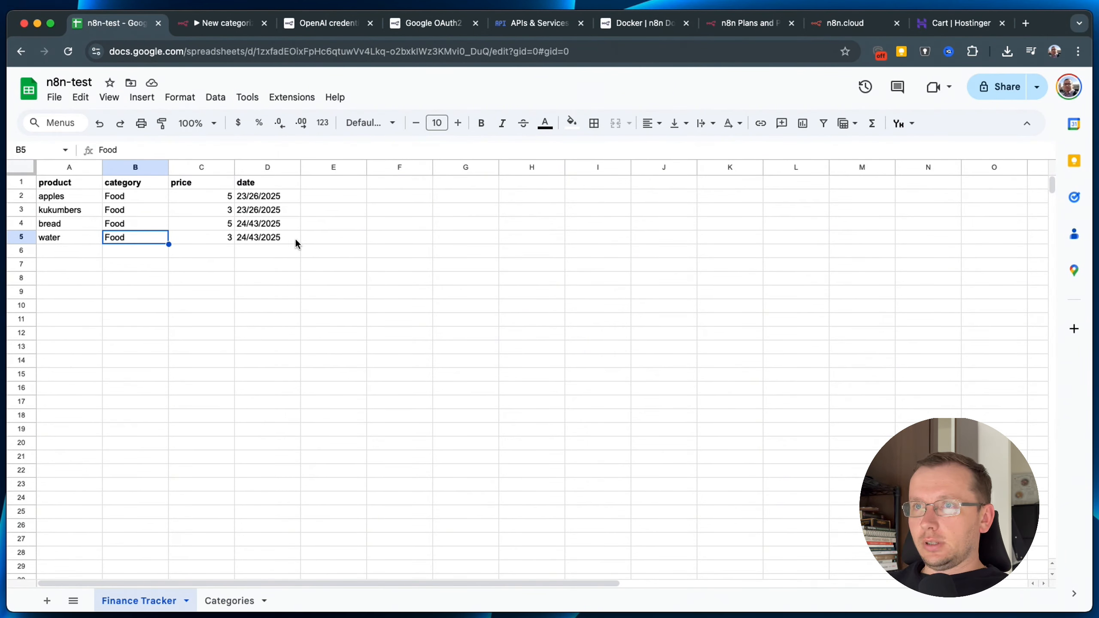
drag(296, 237, 52, 196)
key(Delete)
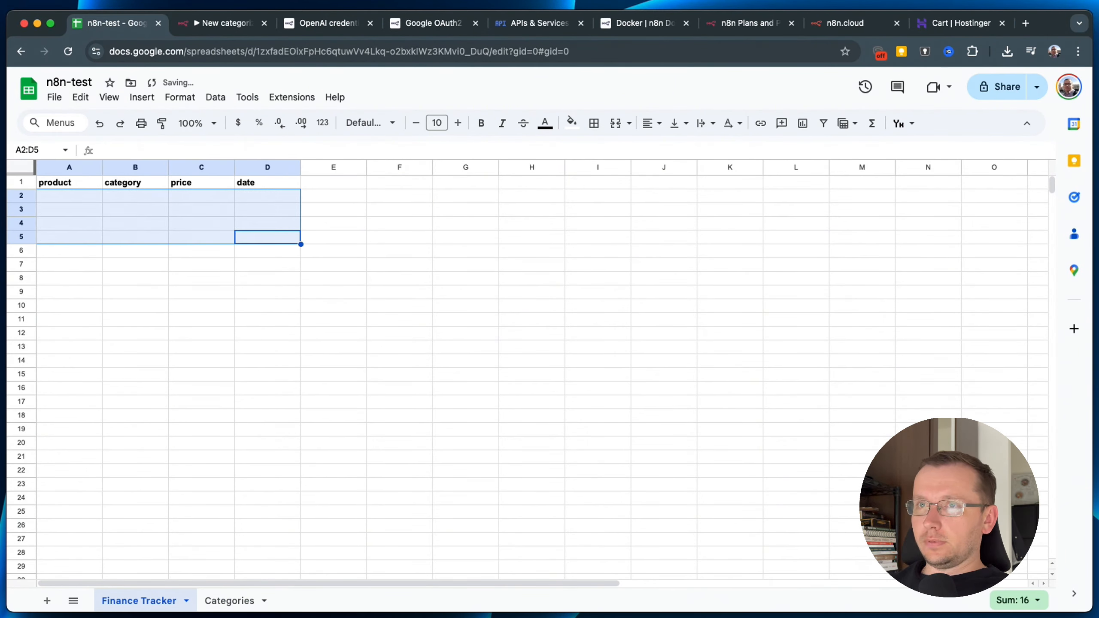
Map the input's name, price and category fields into the Google Sheets1 product, price and category columns.
click(210, 24)
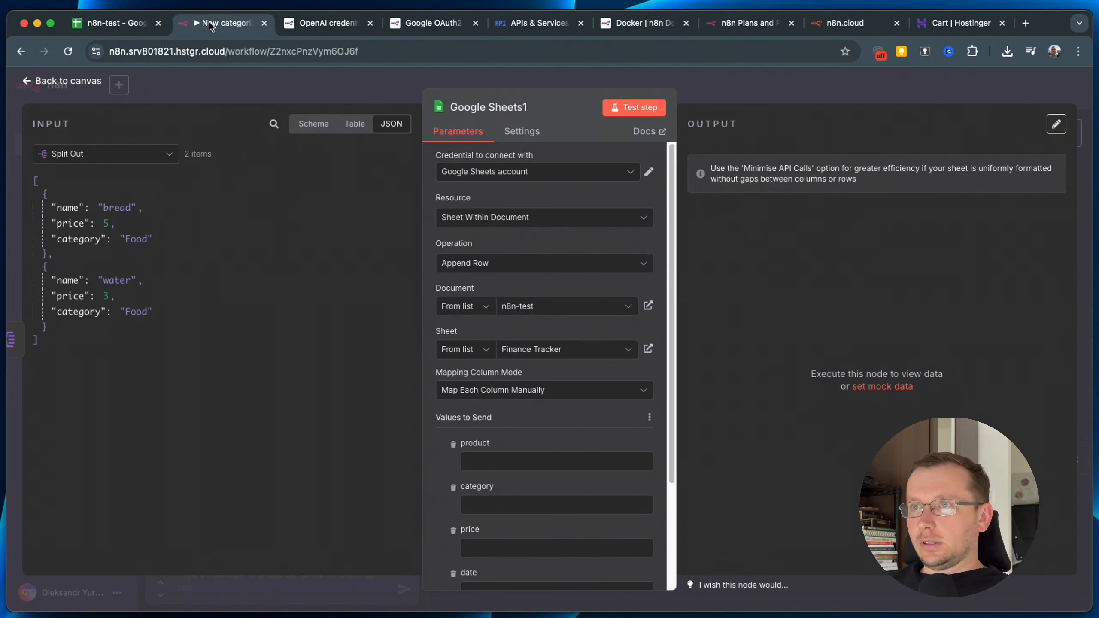
scroll(519, 435, down, 4)
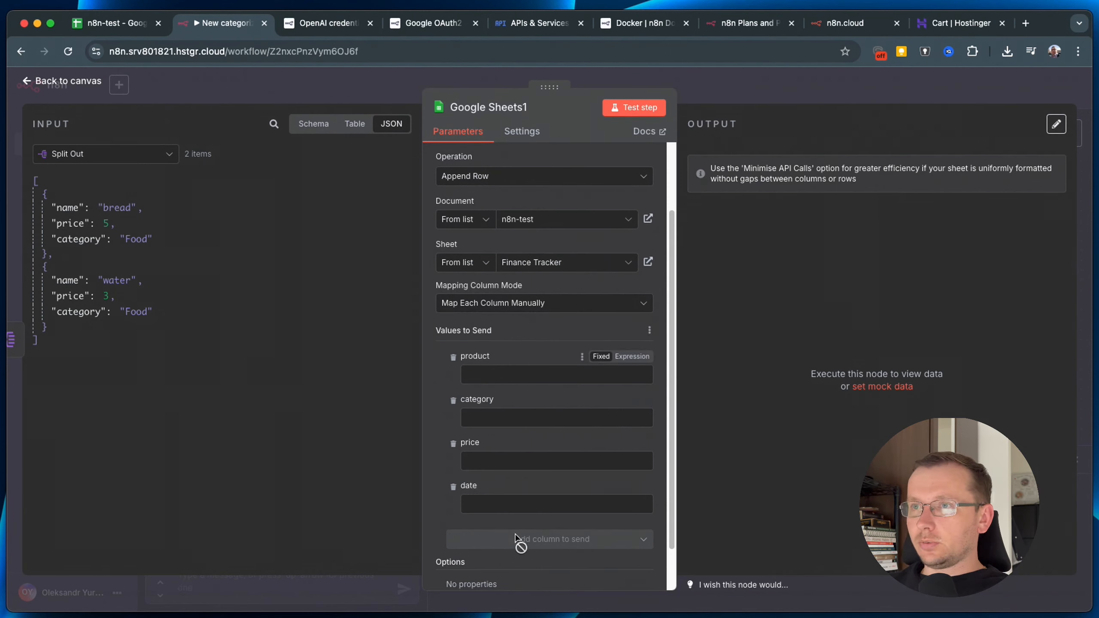
click(623, 110)
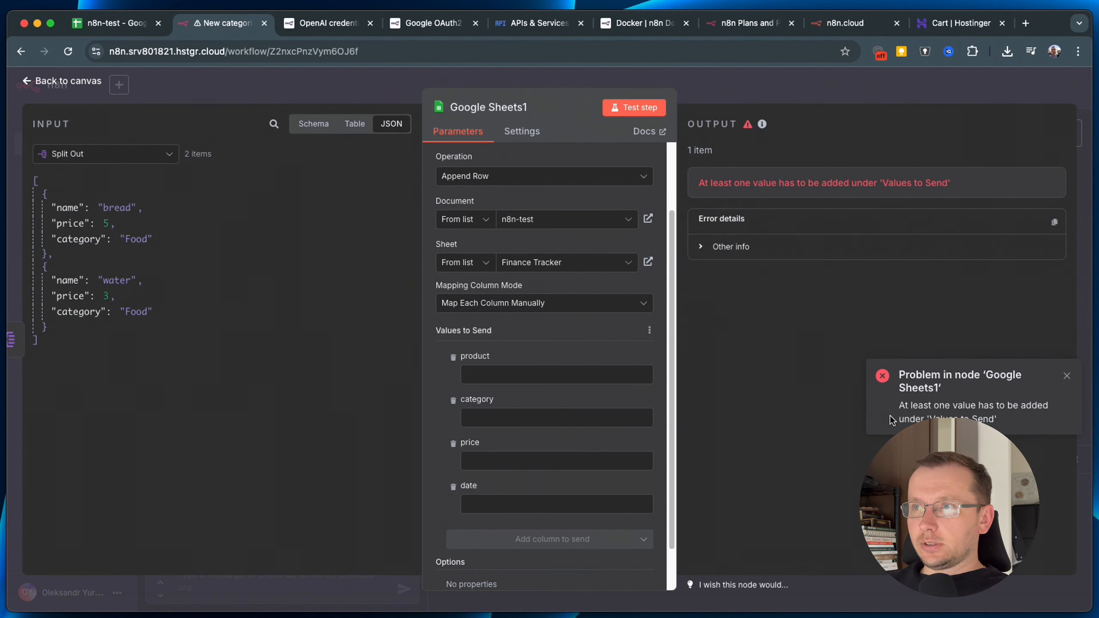
click(1067, 377)
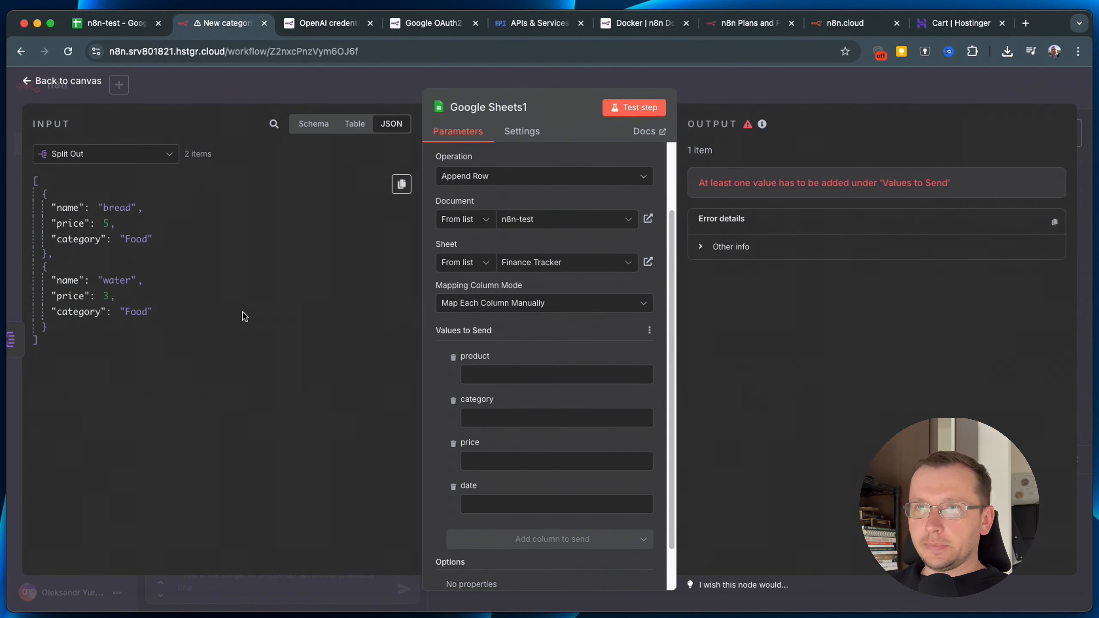
drag(61, 209, 472, 374)
drag(63, 229, 501, 471)
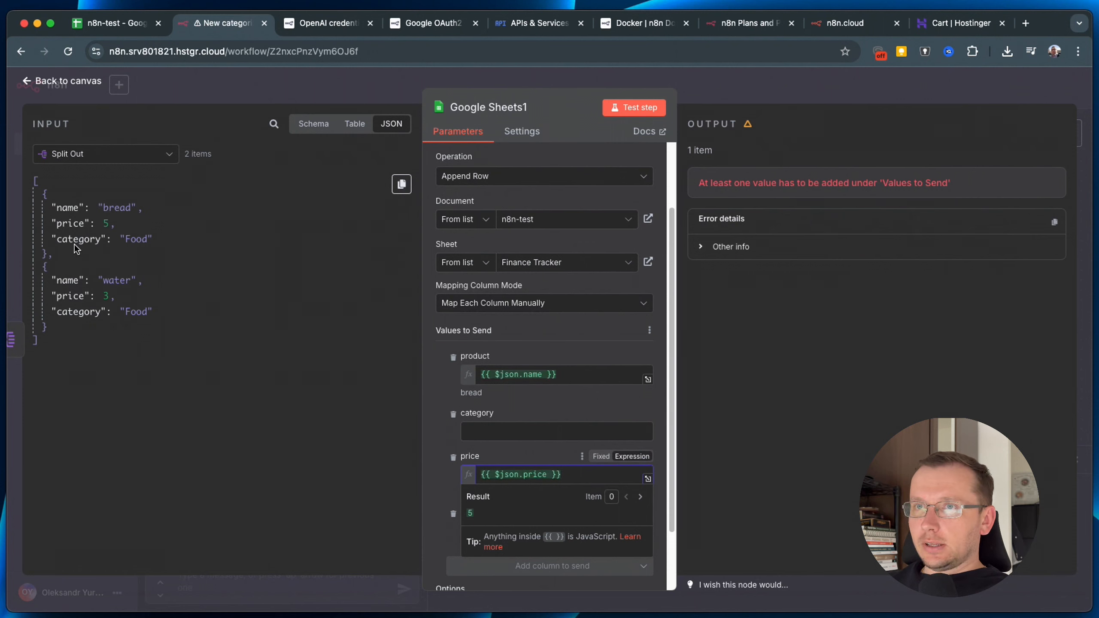
drag(78, 239, 502, 433)
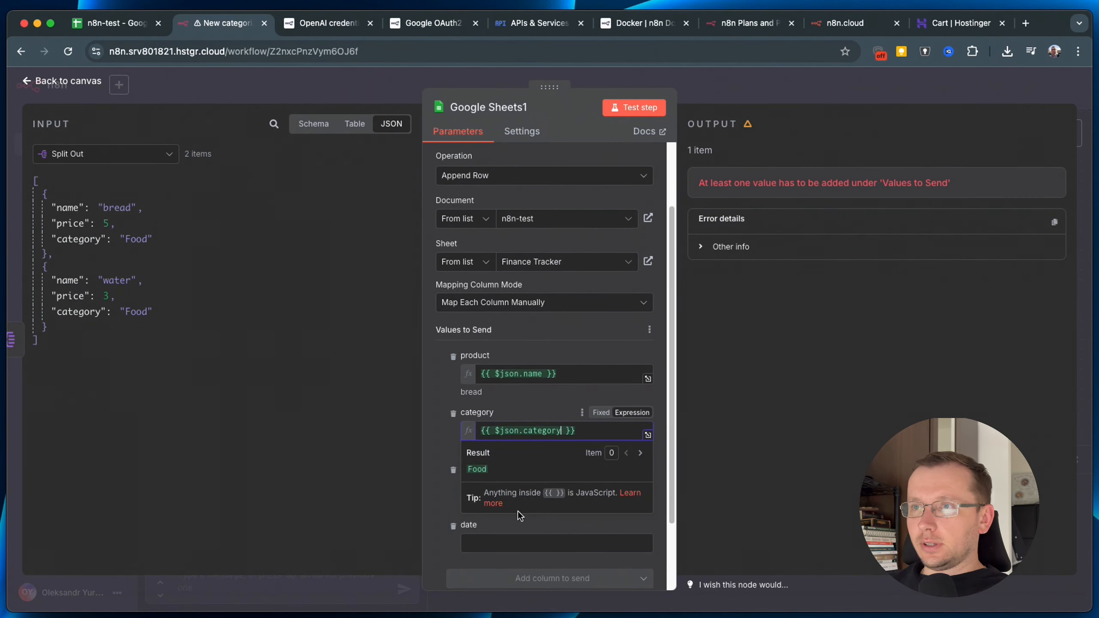
Set the date column to {{ $now }} and run the node to append the bread and water rows.
scroll(517, 511, down, 2)
click(490, 458)
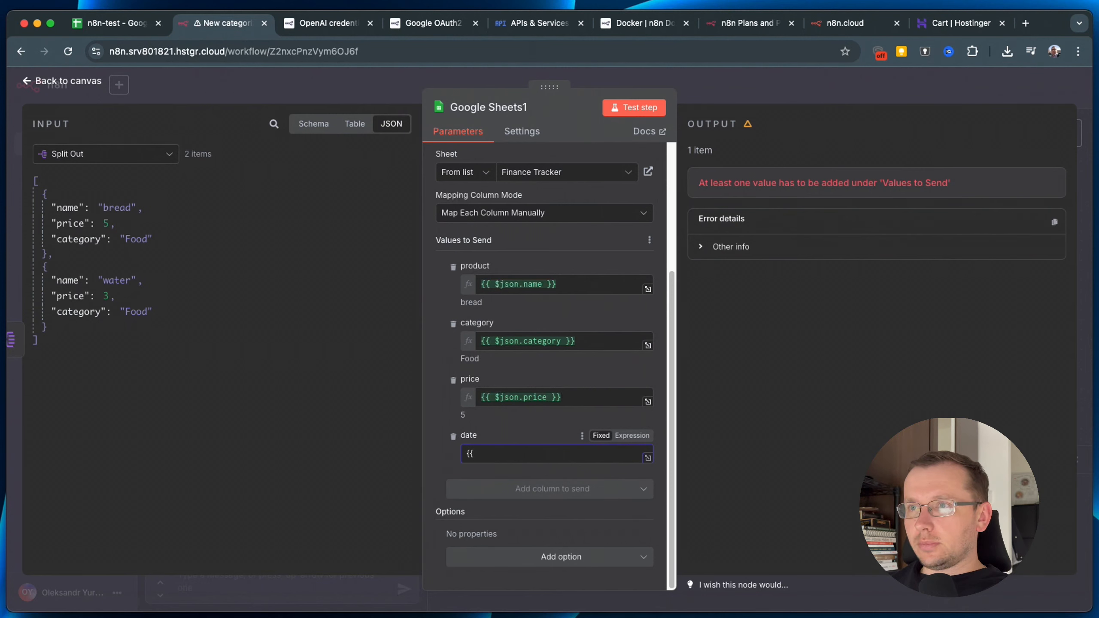
text({{ $)
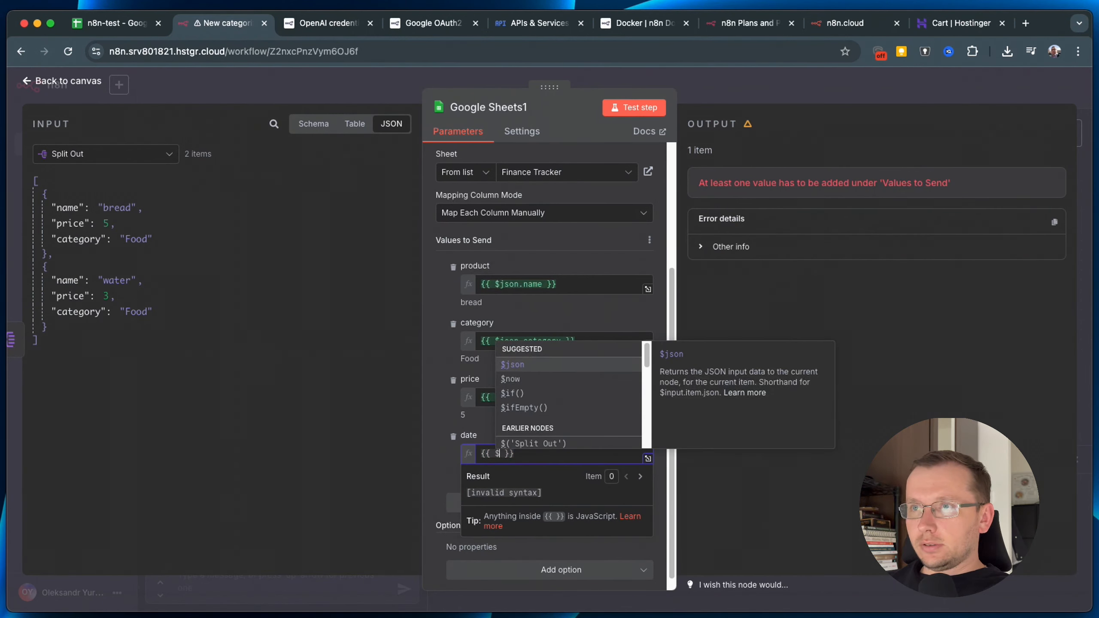
key(Down)
key(Return)
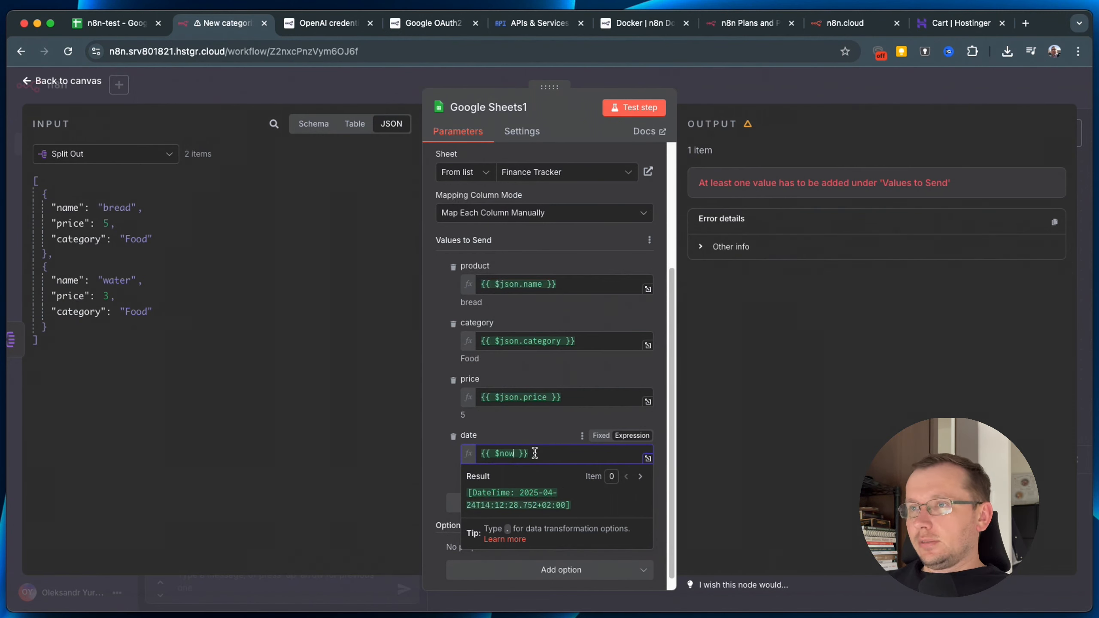
click(546, 429)
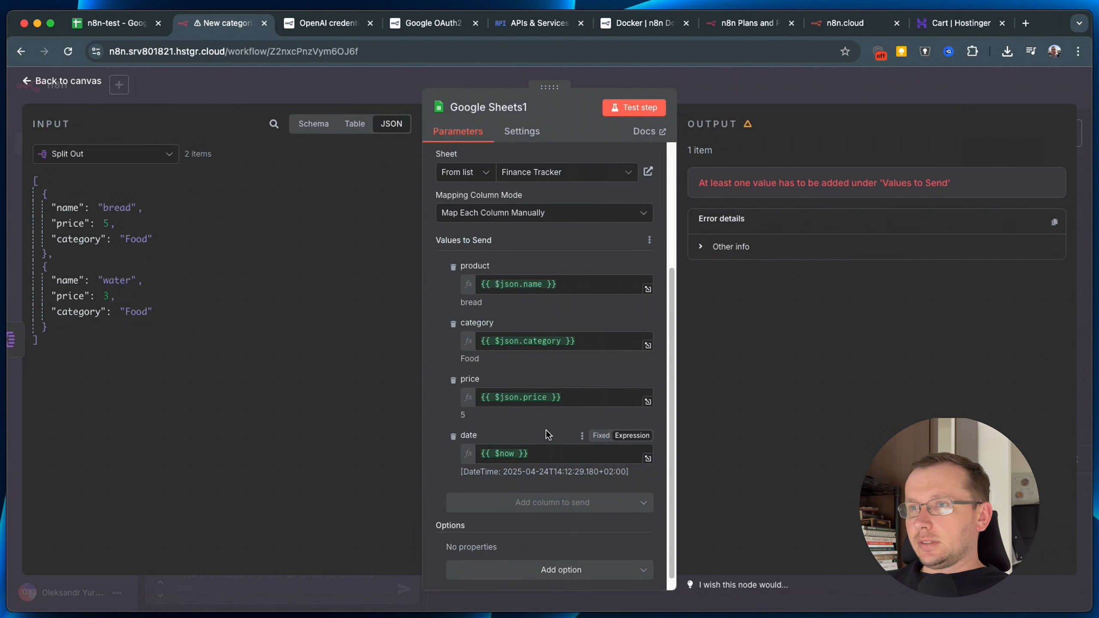
click(626, 112)
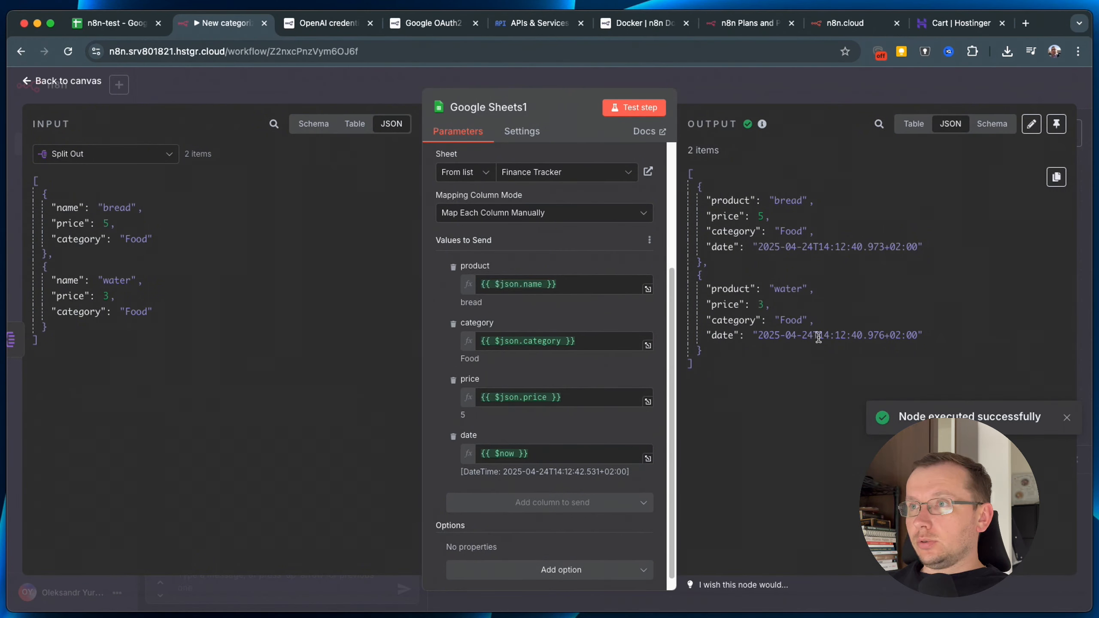
Check the appended dates in the output and Finance Tracker, widening column D to show full timestamps.
drag(803, 338, 895, 338)
click(779, 352)
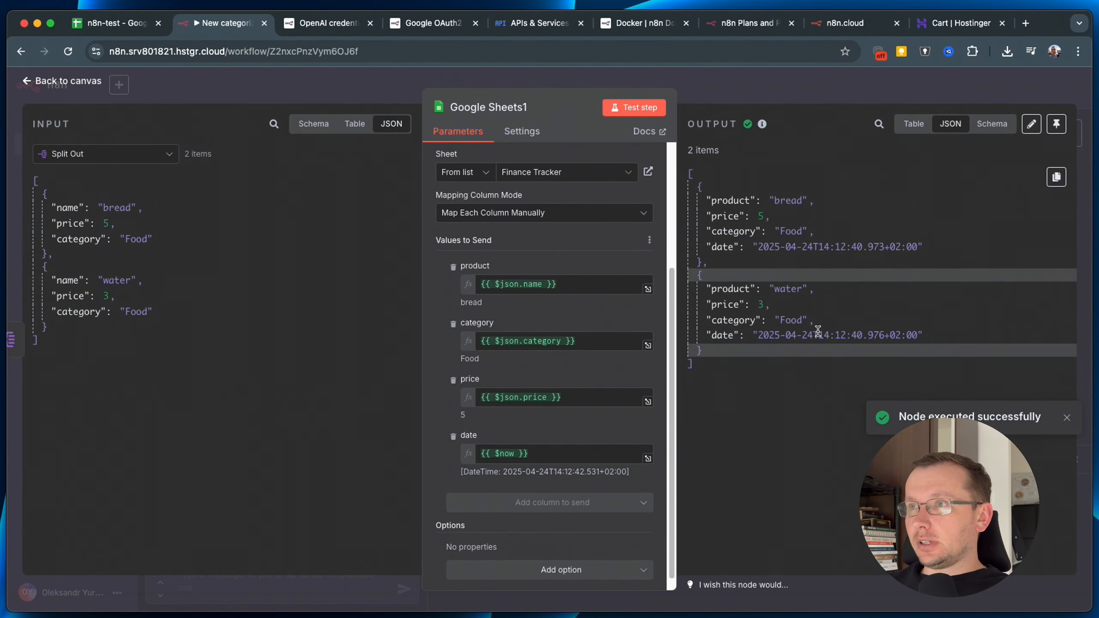
drag(818, 336, 842, 336)
drag(760, 335, 798, 336)
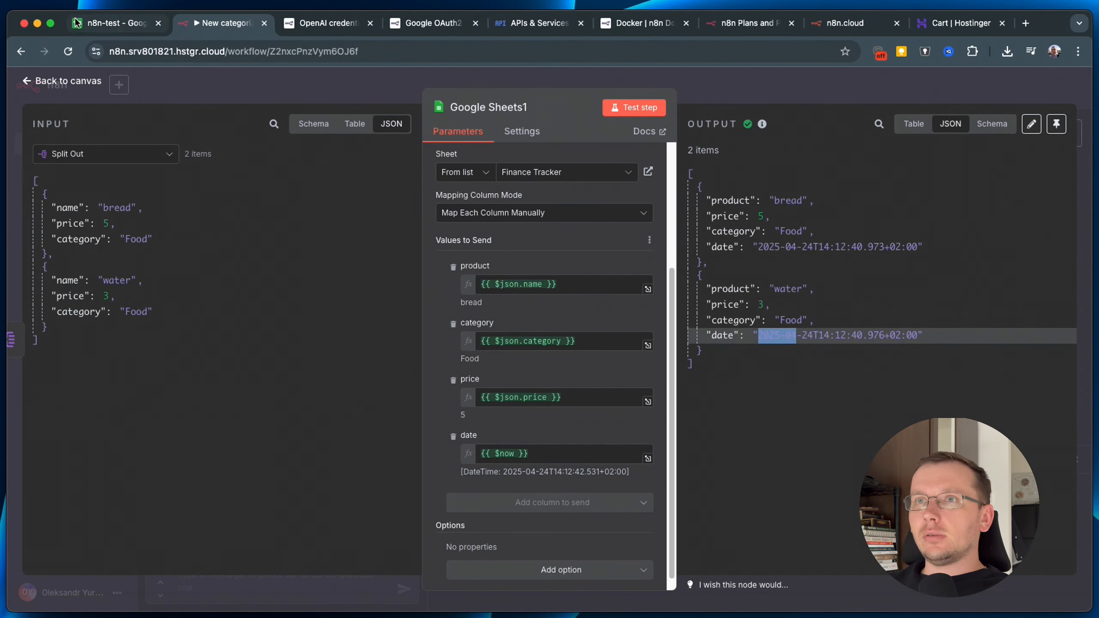
click(113, 23)
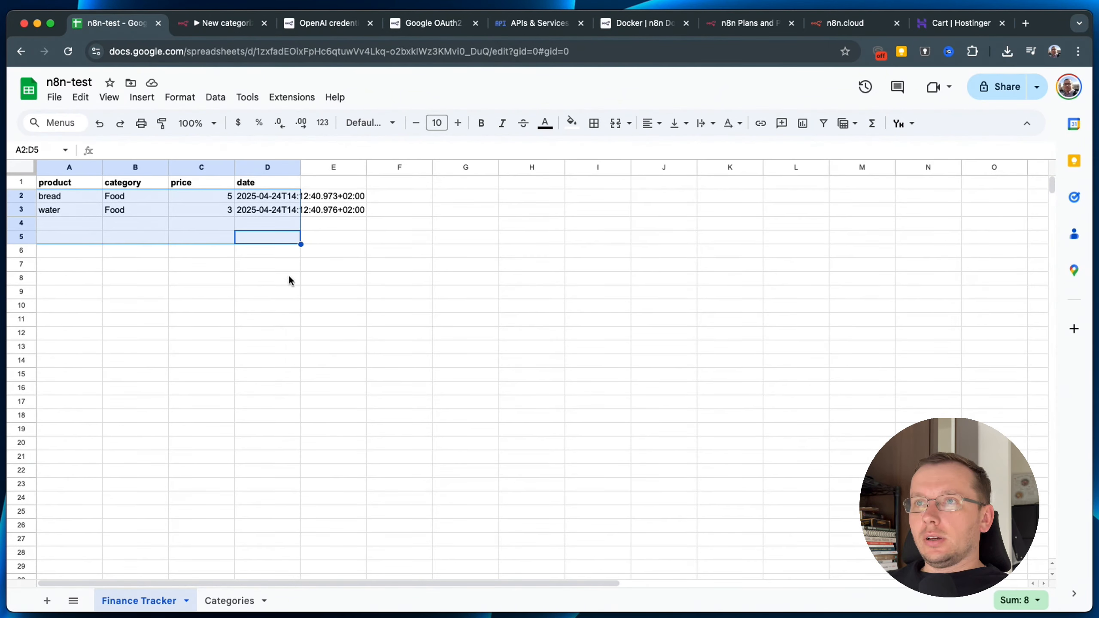
click(288, 277)
click(268, 212)
drag(301, 167, 354, 167)
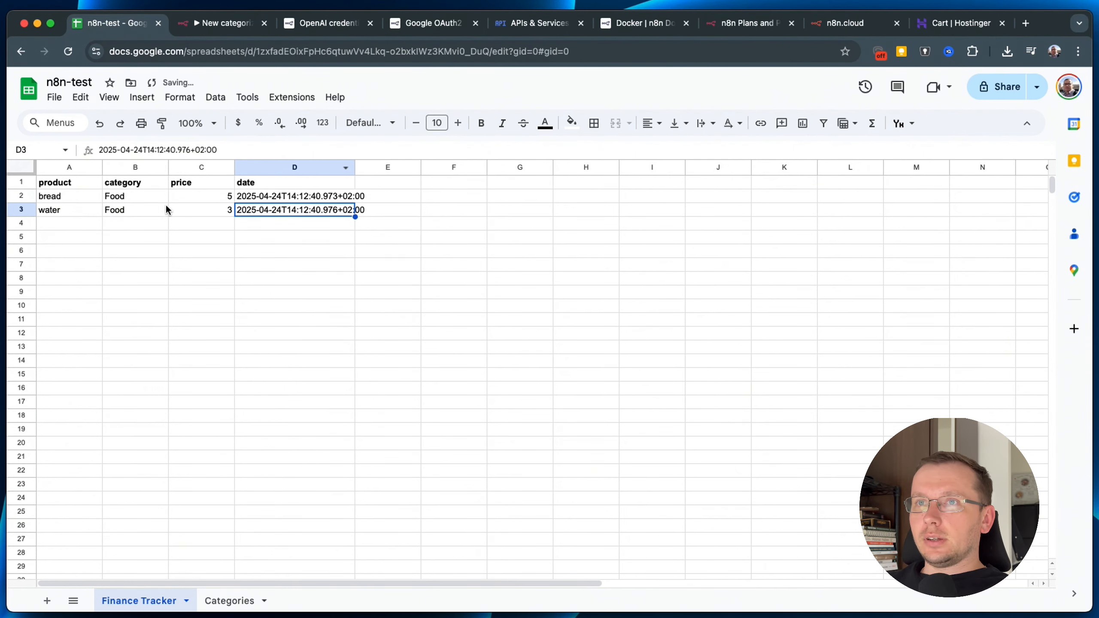
click(221, 23)
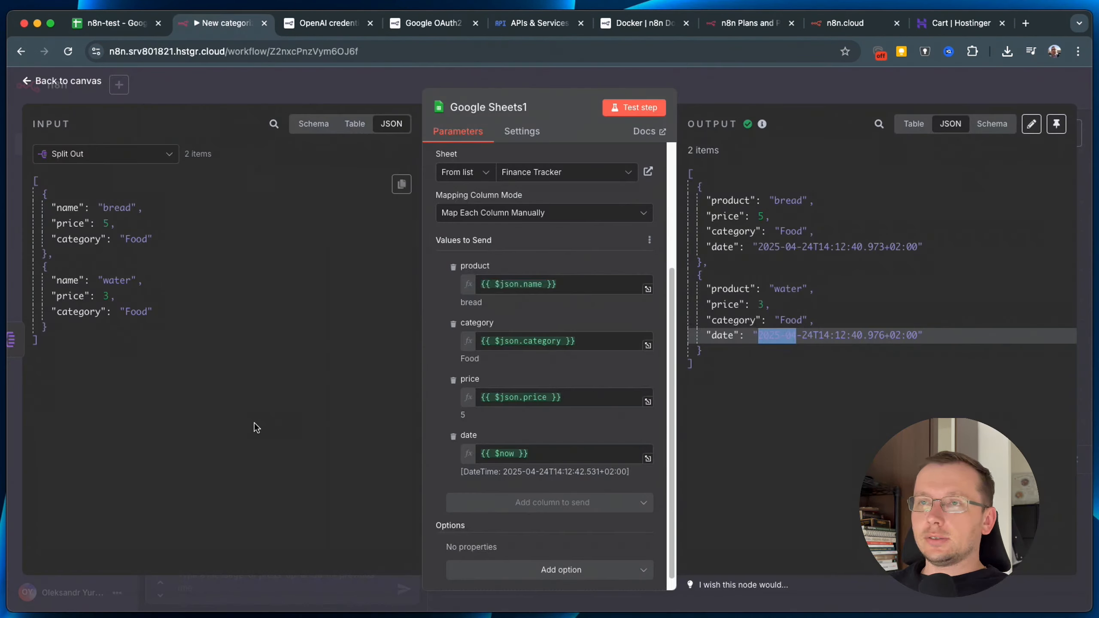
click(809, 90)
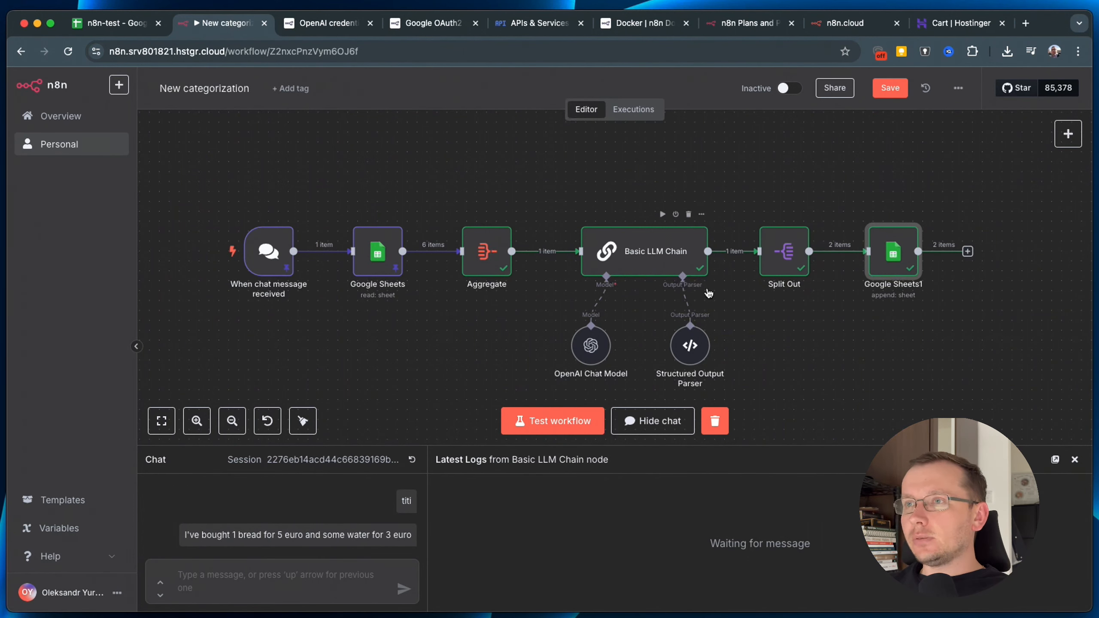
scroll(803, 353, down, 2)
scroll(804, 354, down, 1)
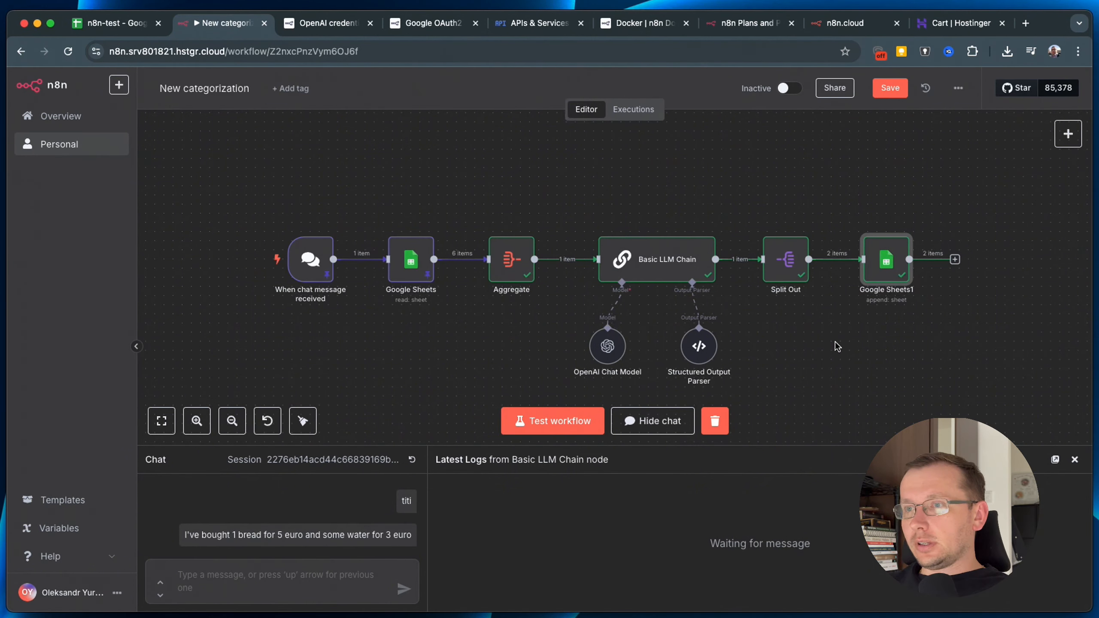
scroll(749, 344, right, 3)
scroll(748, 344, down, 1)
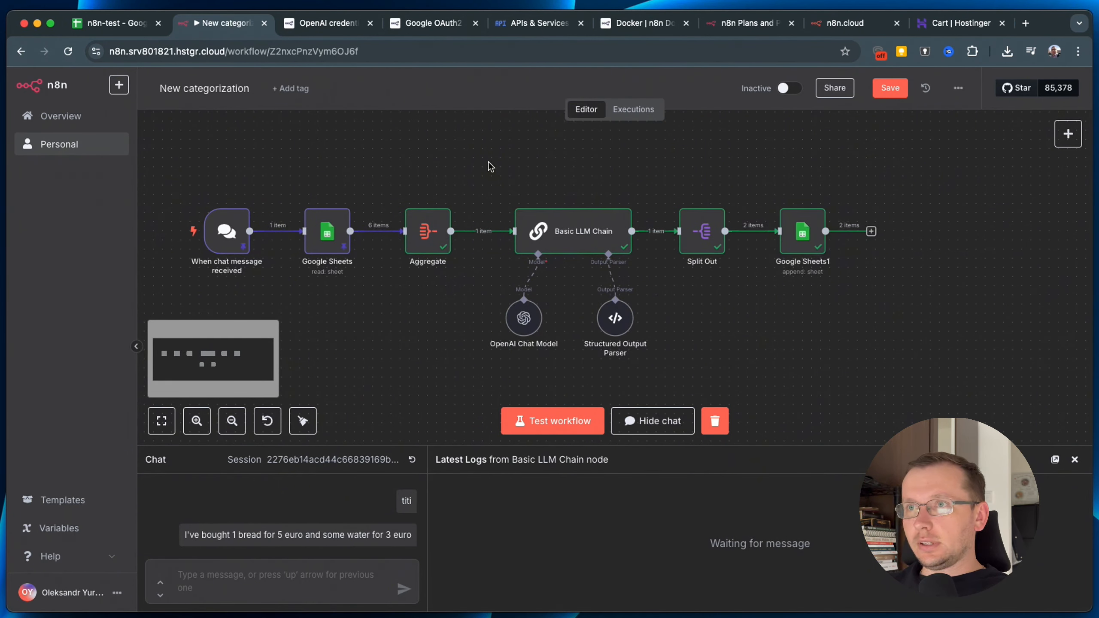
Copy and paste the Basic LLM Chain group with its chat model and output parser.
drag(488, 179, 643, 345)
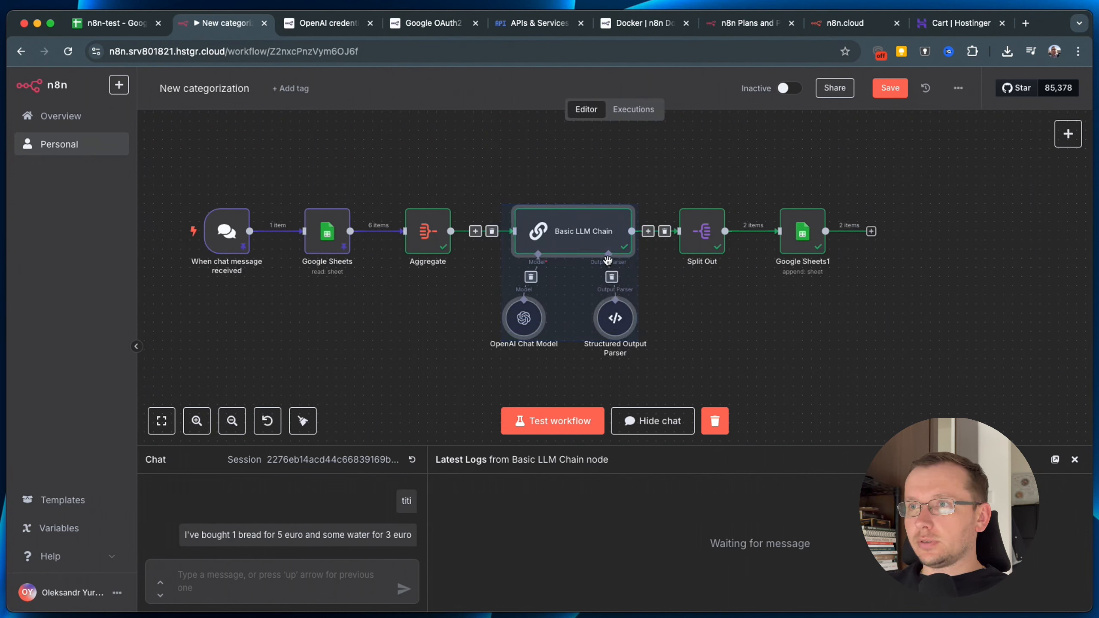
mouse_move(493, 177)
mouse_down()
mouse_move(493, 196)
mouse_move(652, 385)
mouse_up()
key(super+c)
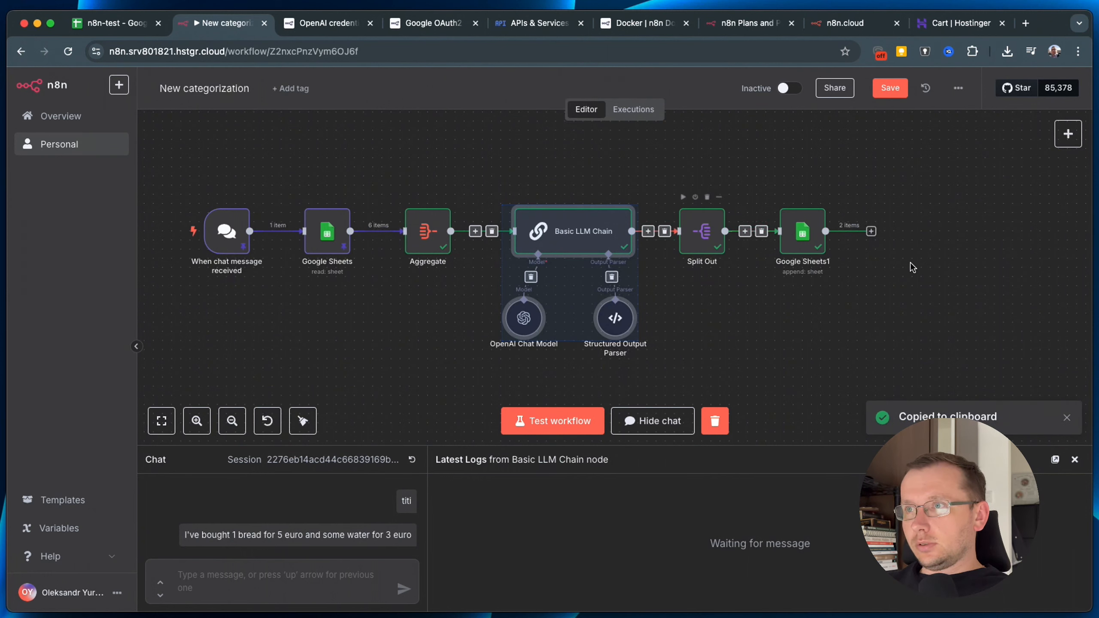
click(920, 242)
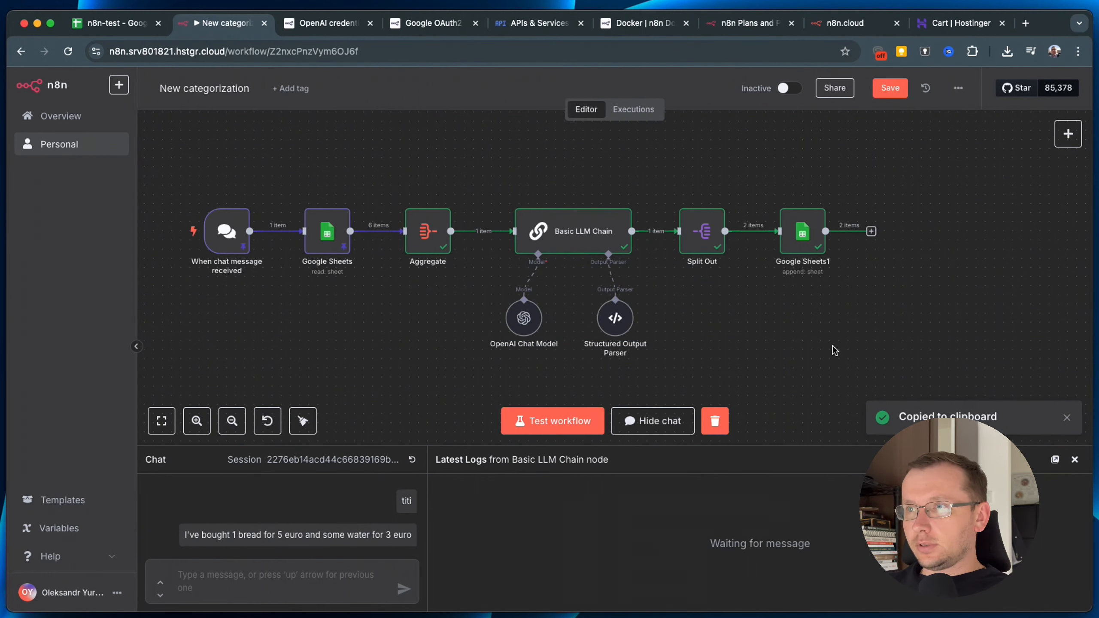
key(super+v)
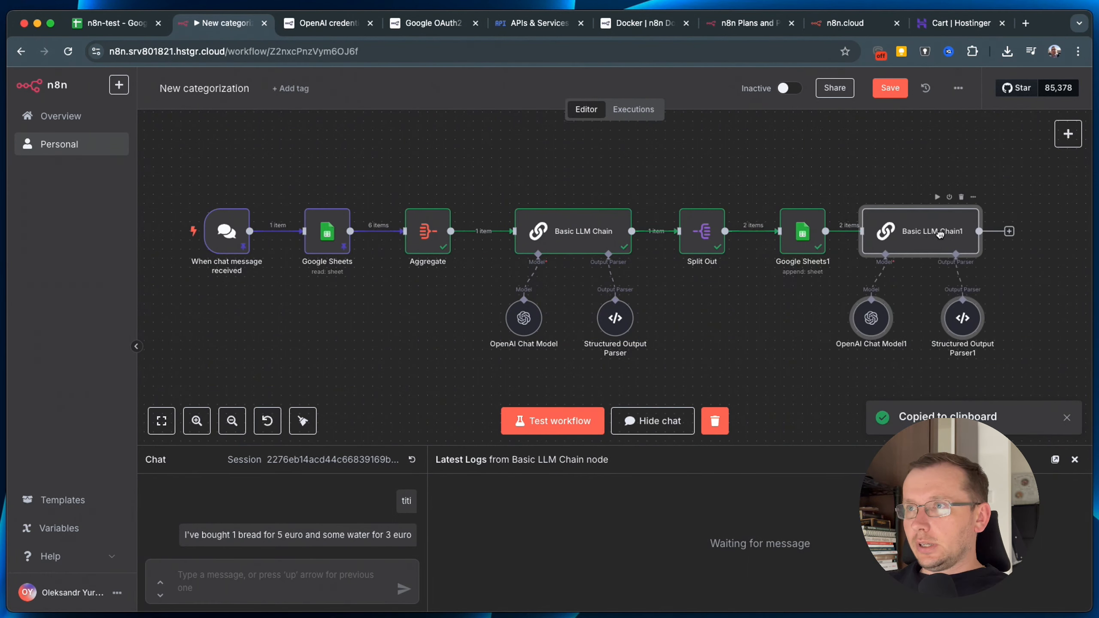
Connect Google Sheets1 into Basic LLM Chain1 and delete Structured Output Parser1.
drag(825, 231, 994, 239)
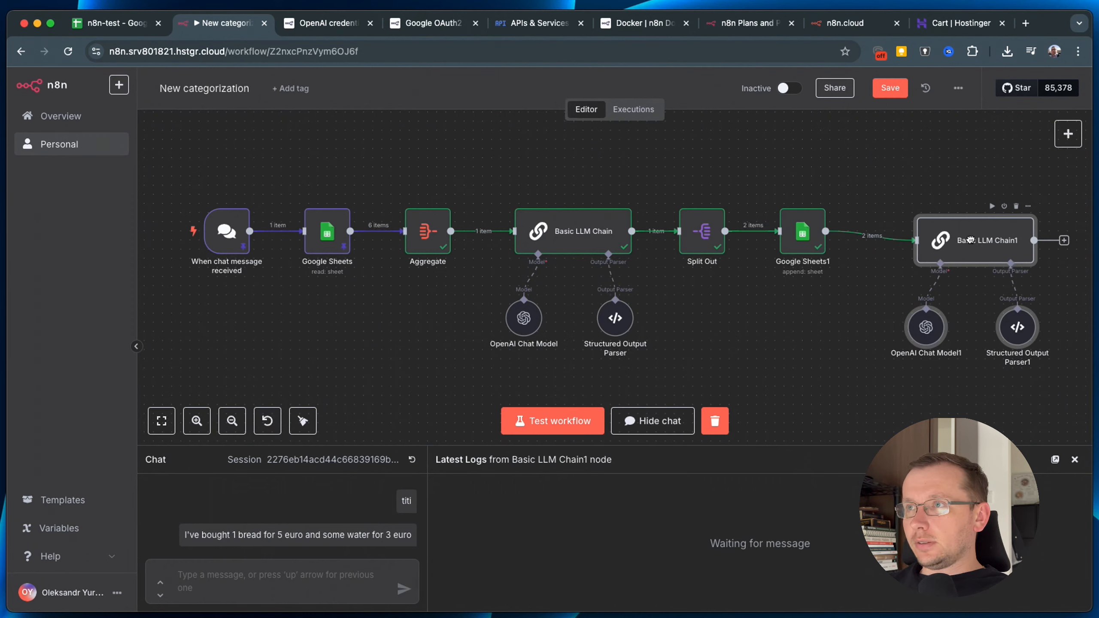
drag(970, 240, 971, 239)
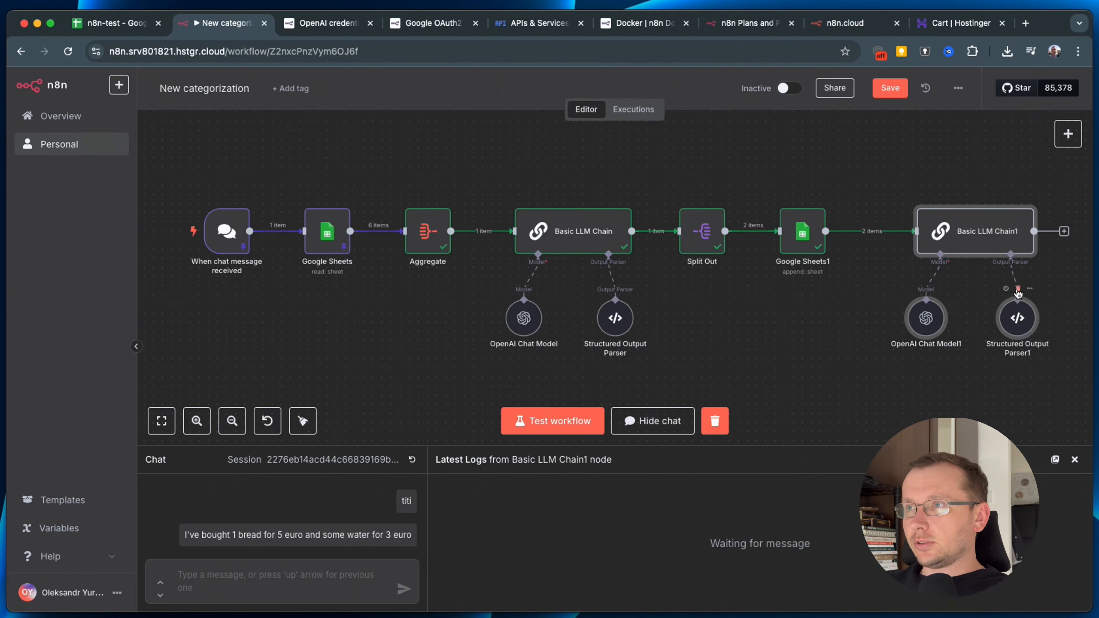
click(1018, 289)
Turn off Require Specific Output Format on Basic LLM Chain1, leaving only OpenAI Chat Model1 attached.
double_click(926, 317)
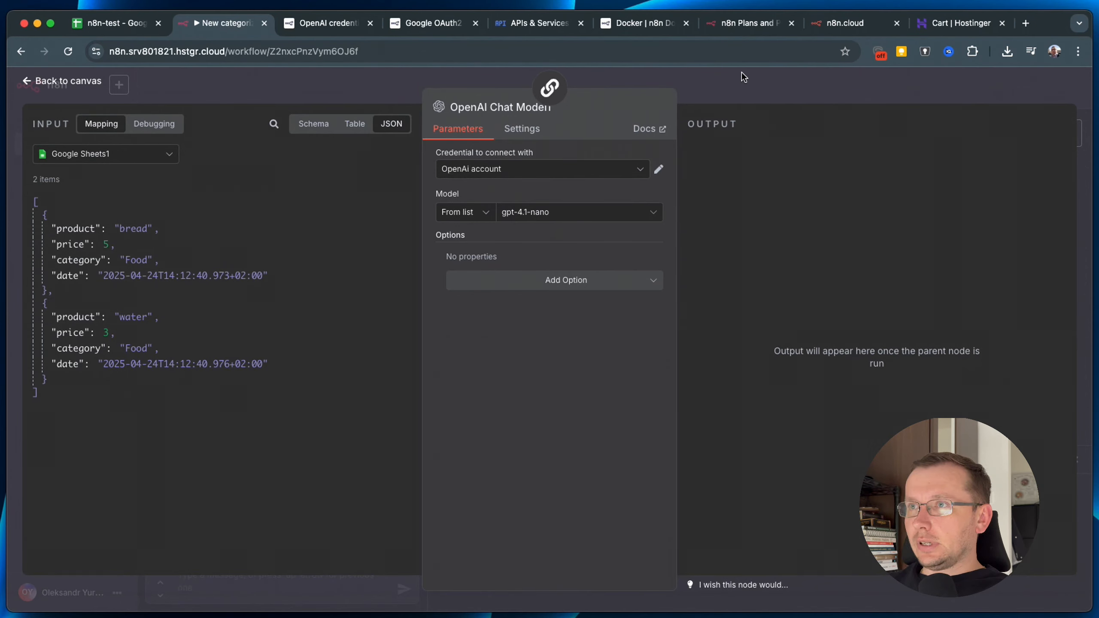
click(753, 82)
double_click(969, 222)
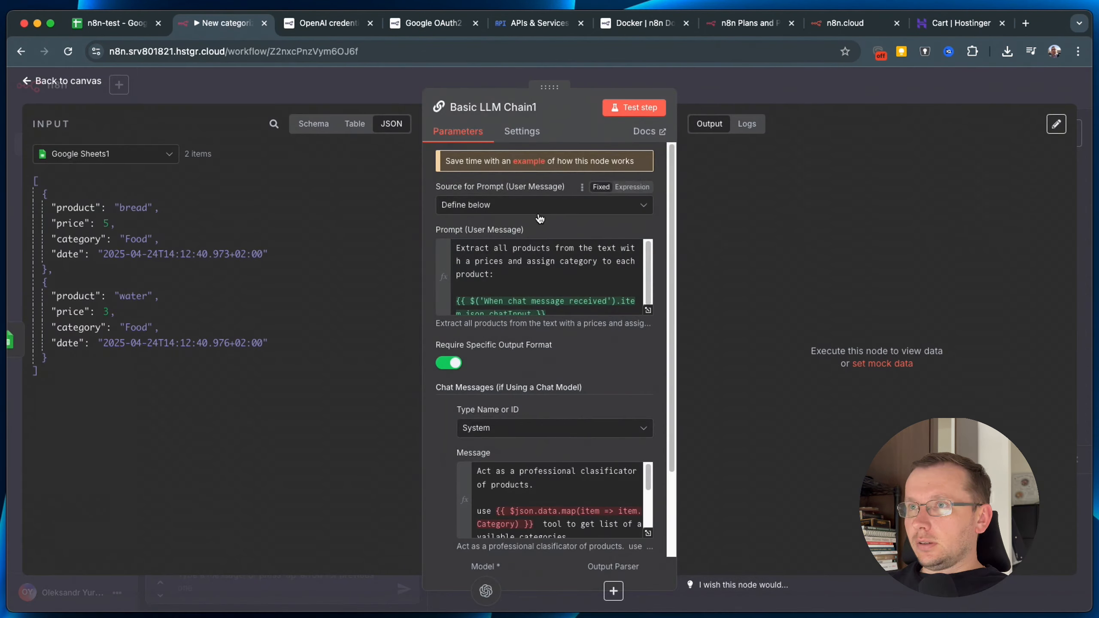
click(450, 363)
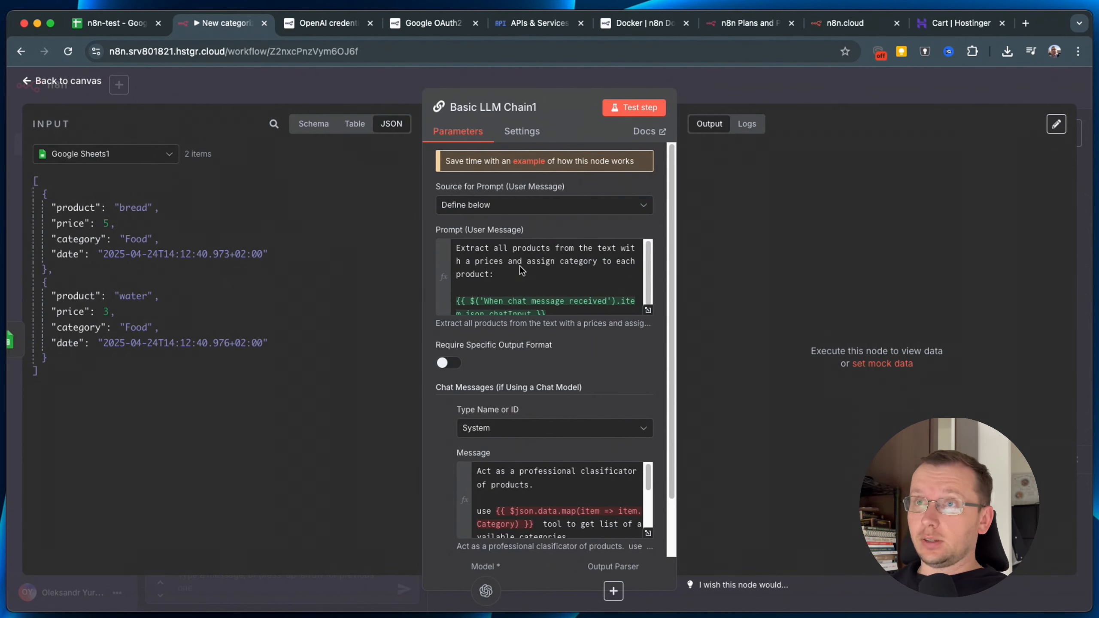
click(751, 88)
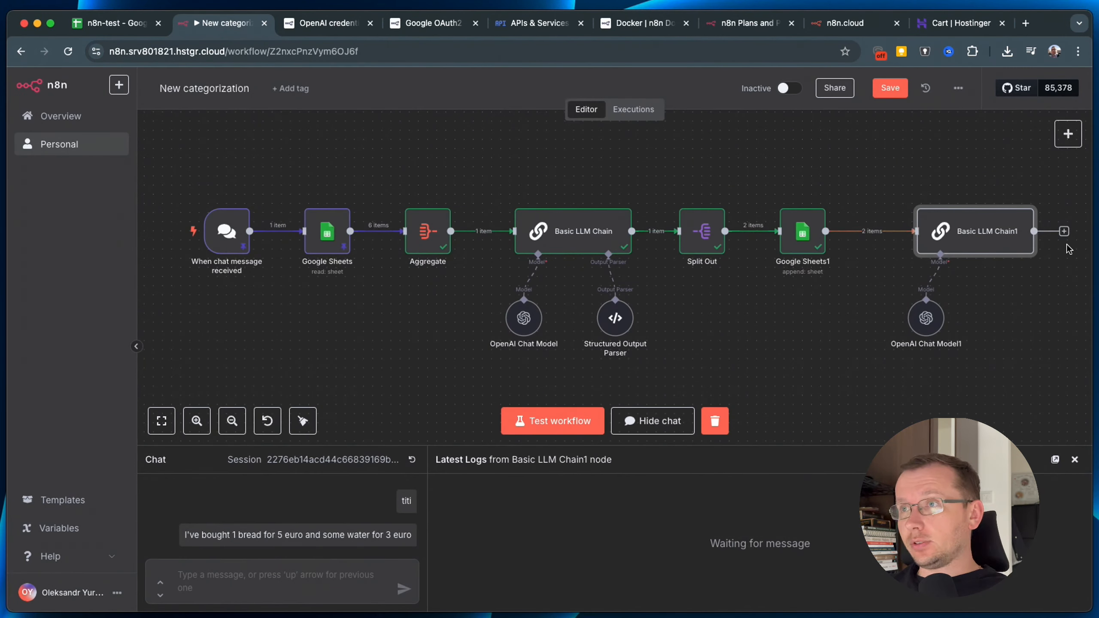
Insert an Aggregate node, found by searching 'agge', on the connection into Basic LLM Chain1.
drag(966, 230, 976, 228)
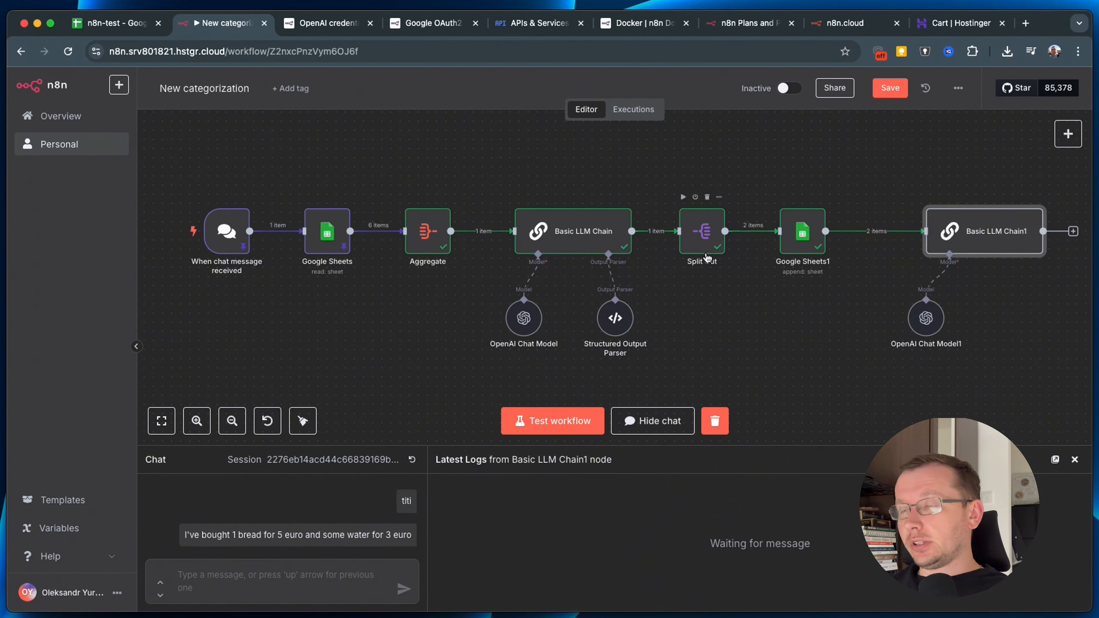
click(871, 233)
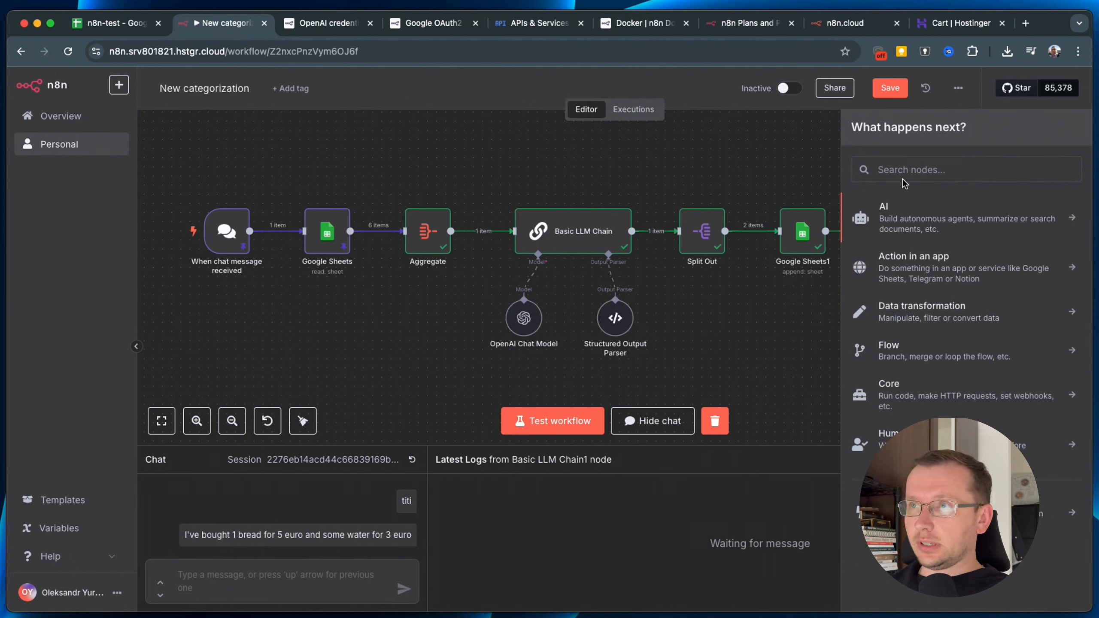
click(923, 166)
text(agge)
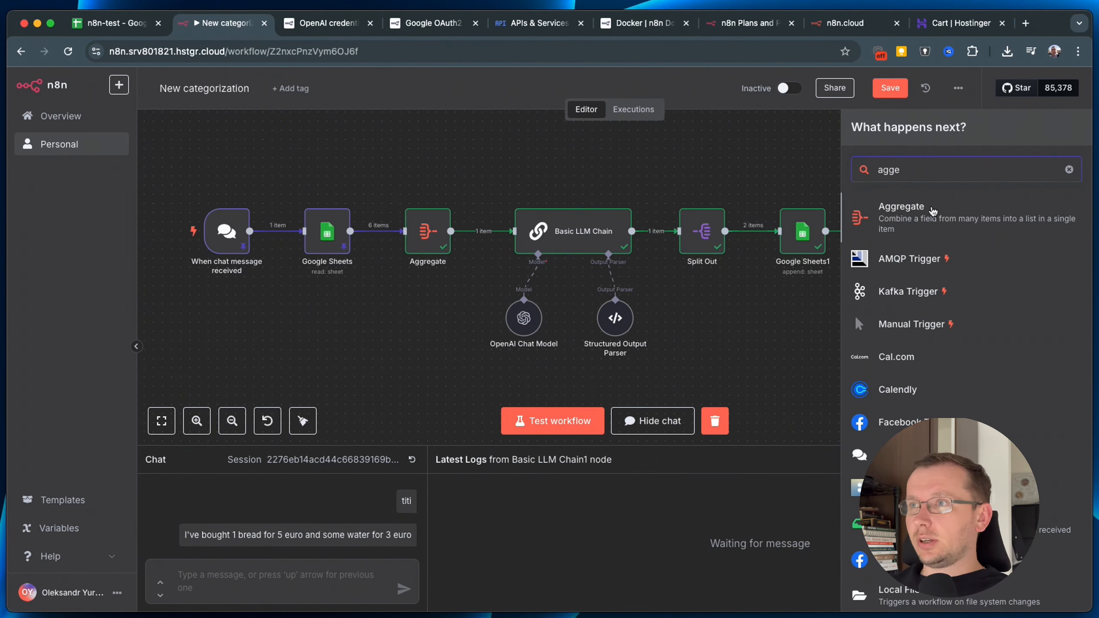
click(899, 214)
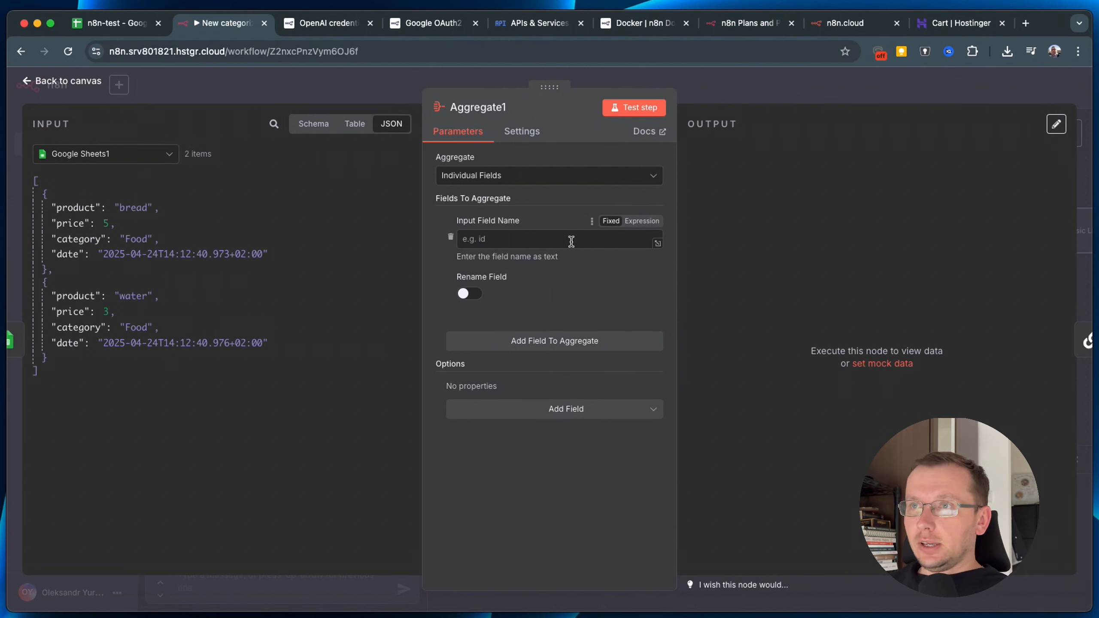
Set Aggregate1 to All Item Data (Into a Single List) and tidy the canvas layout.
click(519, 179)
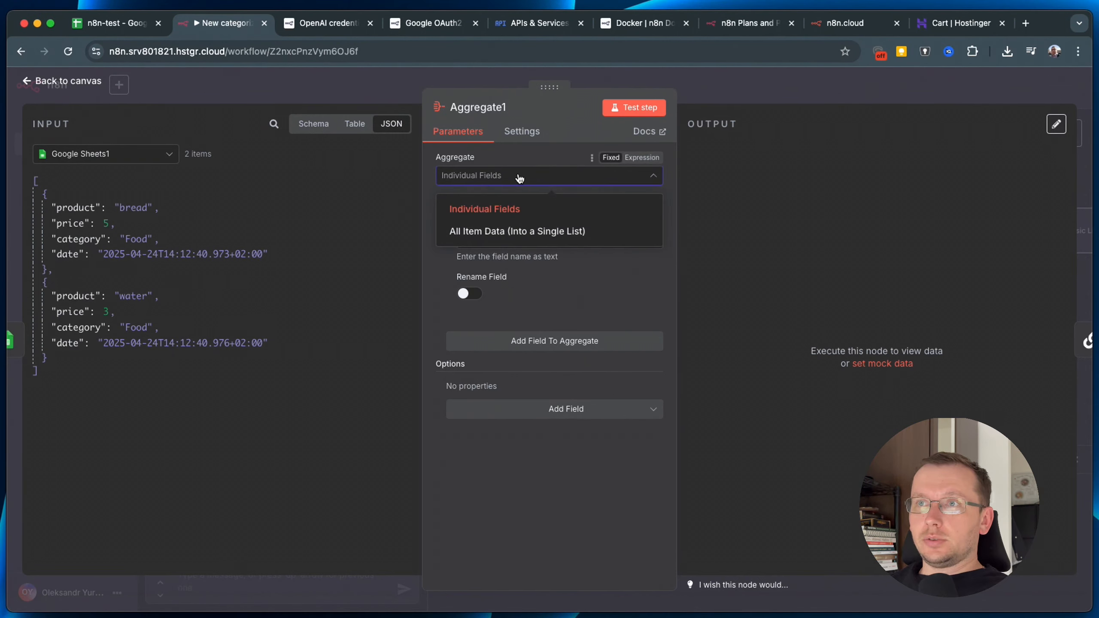
click(538, 235)
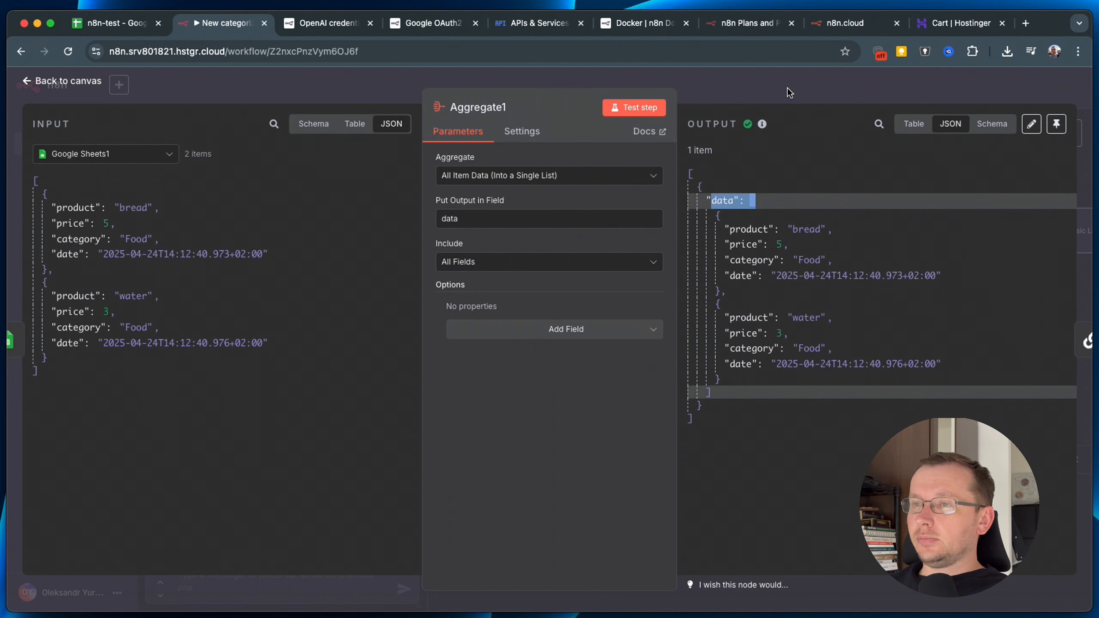
click(754, 77)
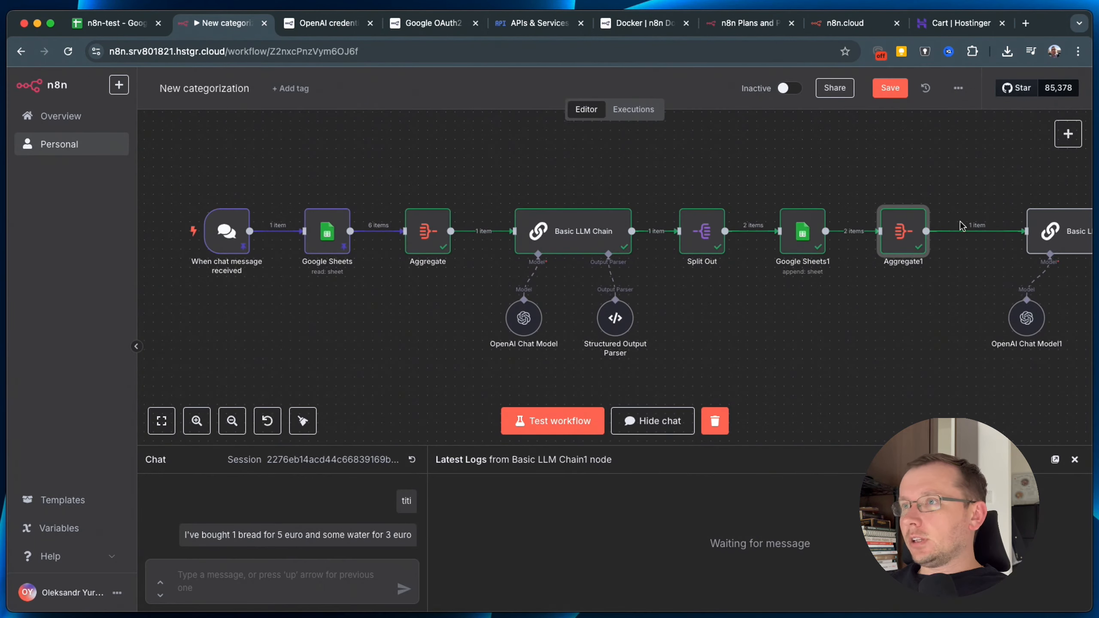
drag(1049, 233, 1012, 233)
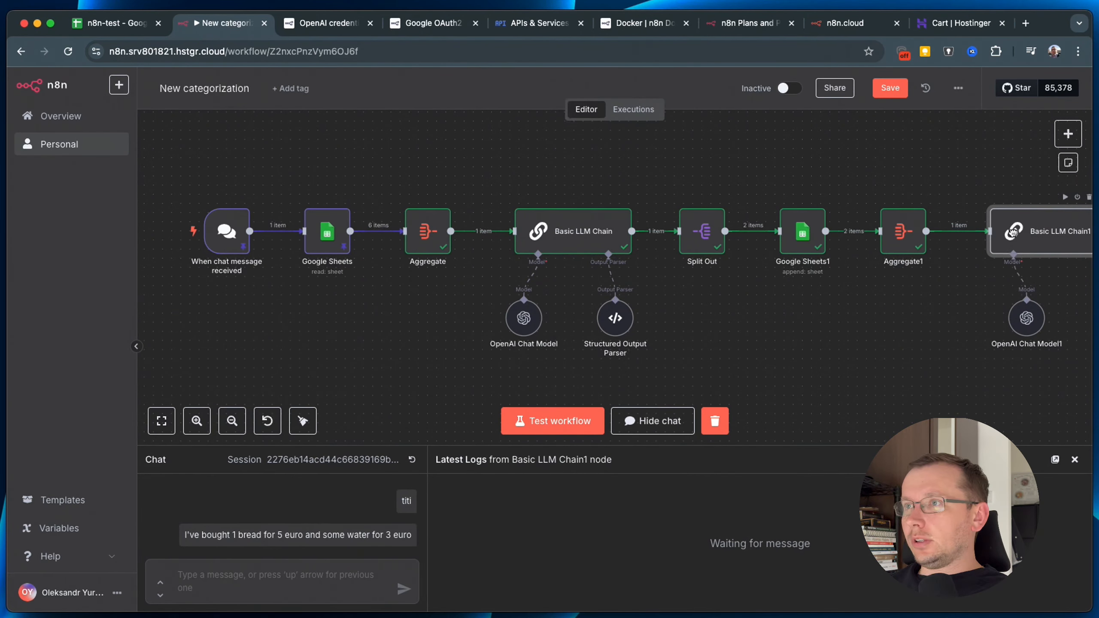
drag(924, 365, 921, 373)
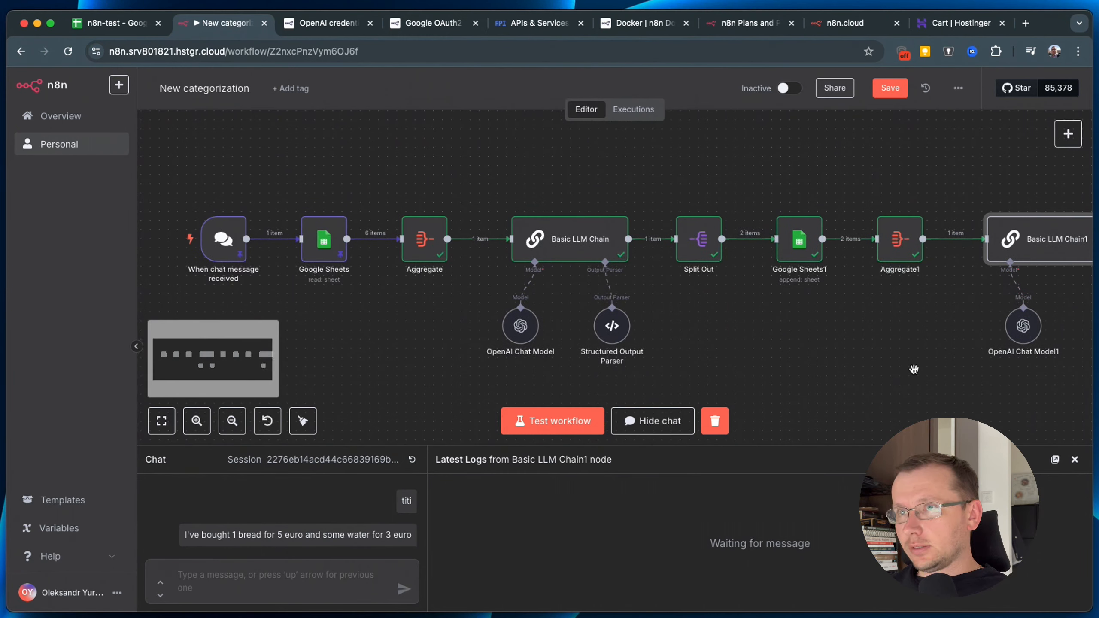
scroll(914, 369, down, 2)
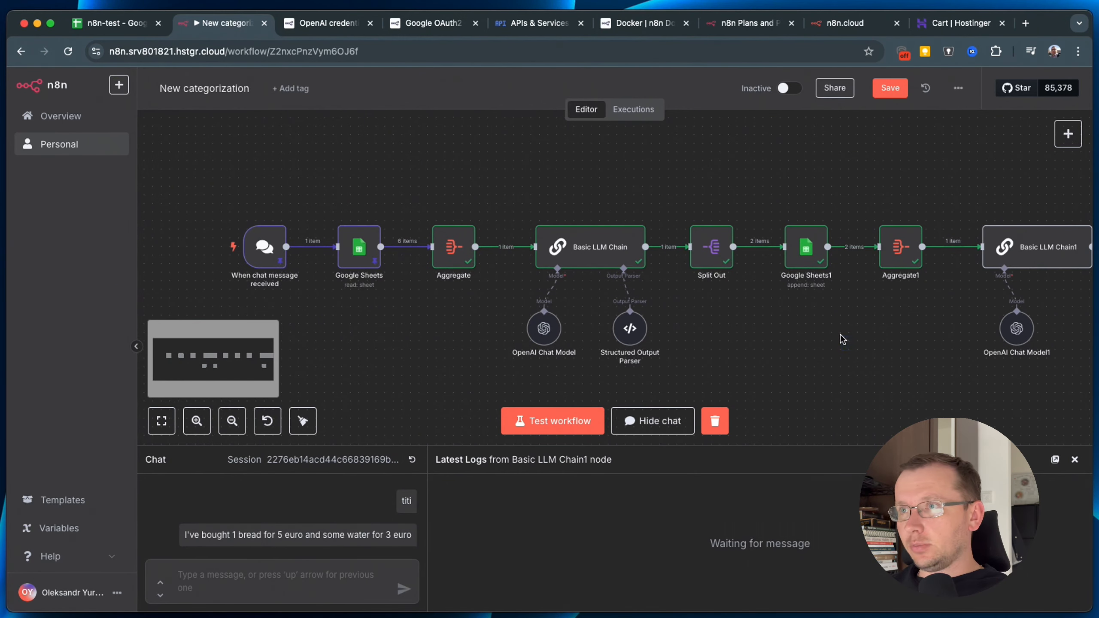
scroll(801, 329, right, 3)
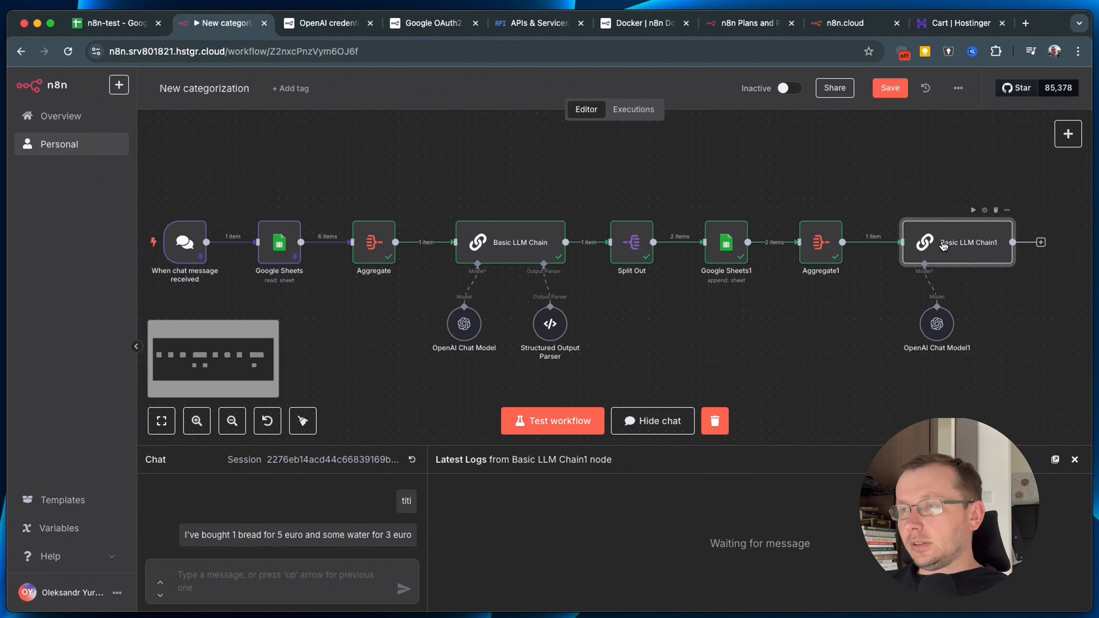
Remove the System chat message from Basic LLM Chain1.
double_click(944, 245)
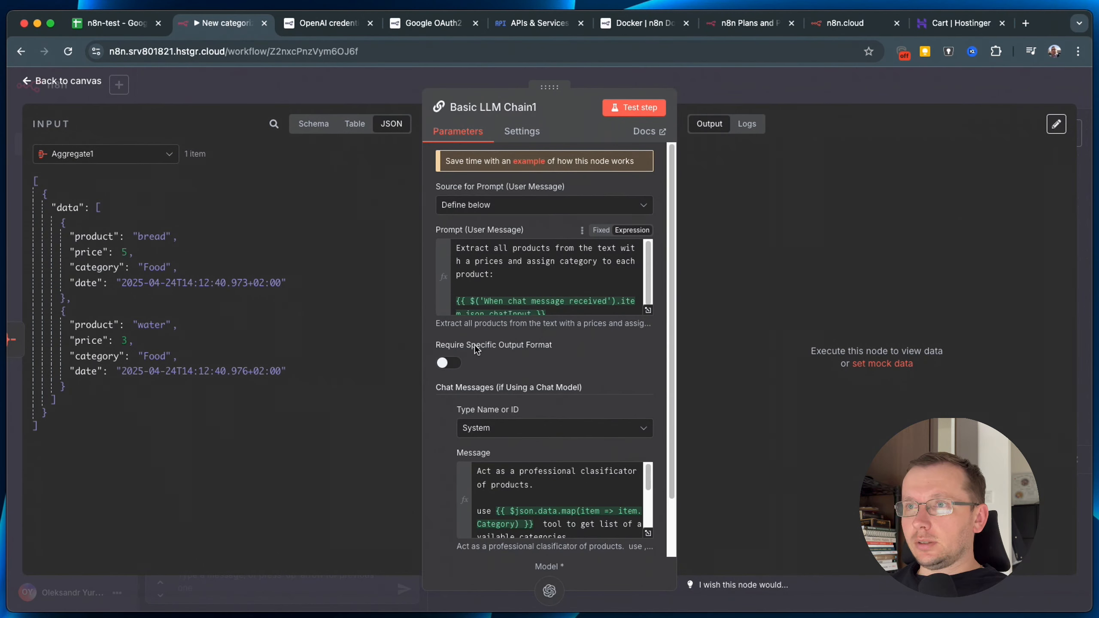
click(529, 428)
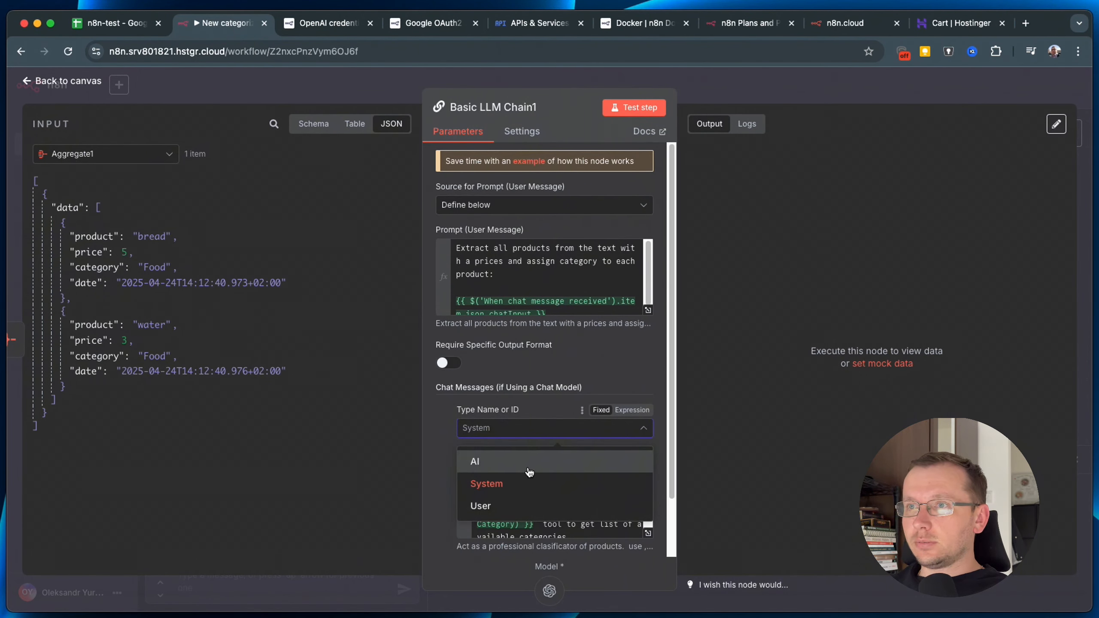
click(452, 426)
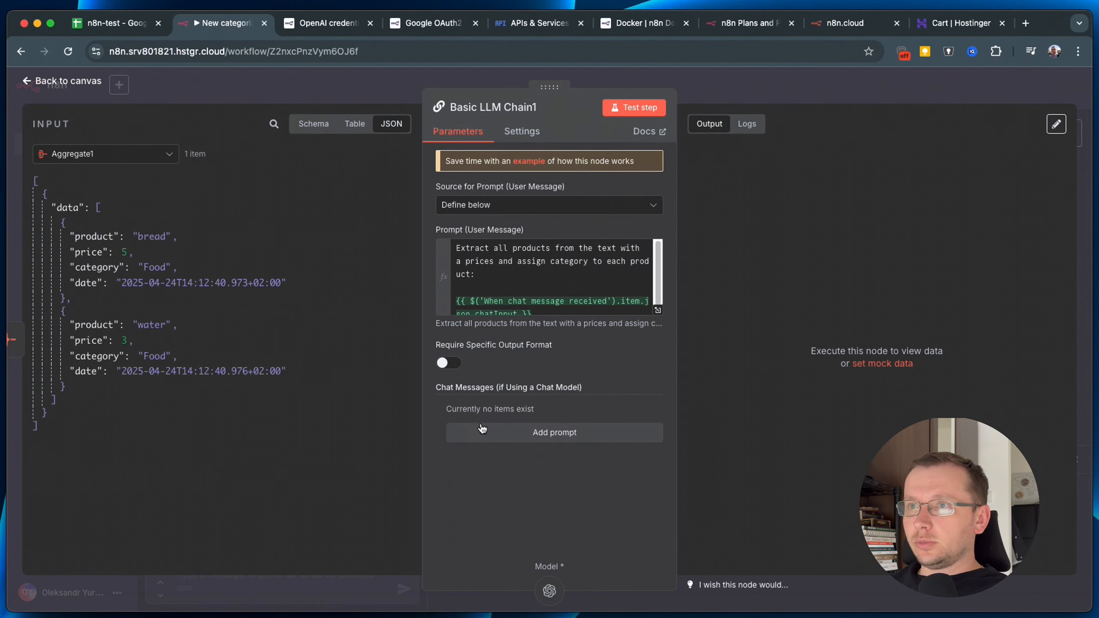
Replace the prompt with the pasted one summarising item count, total spending and categories.
click(526, 260)
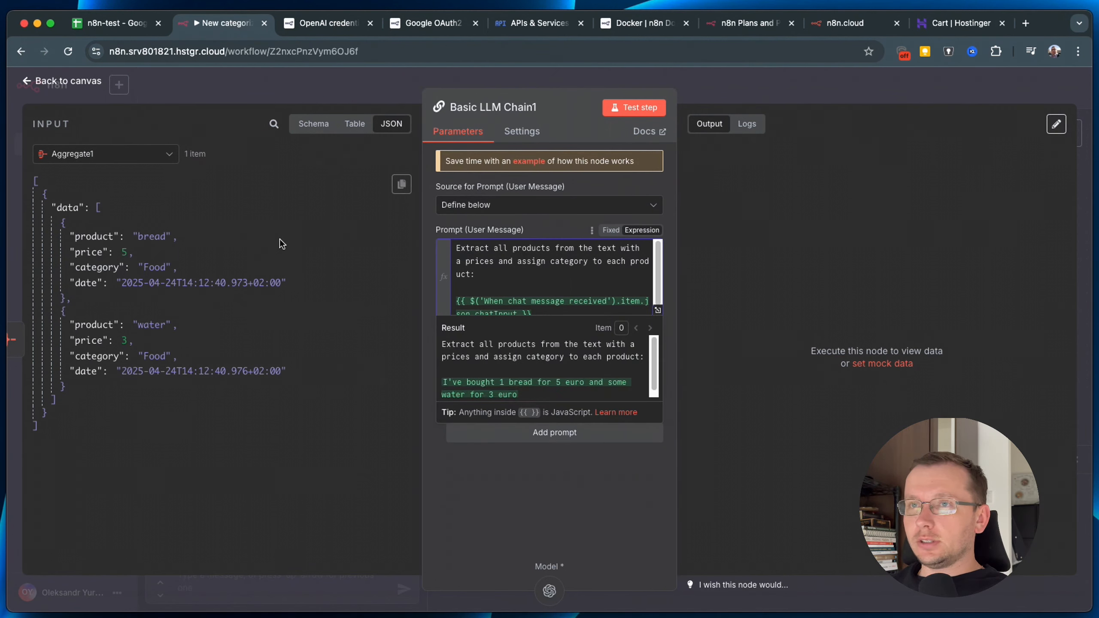
key(super+Tab)
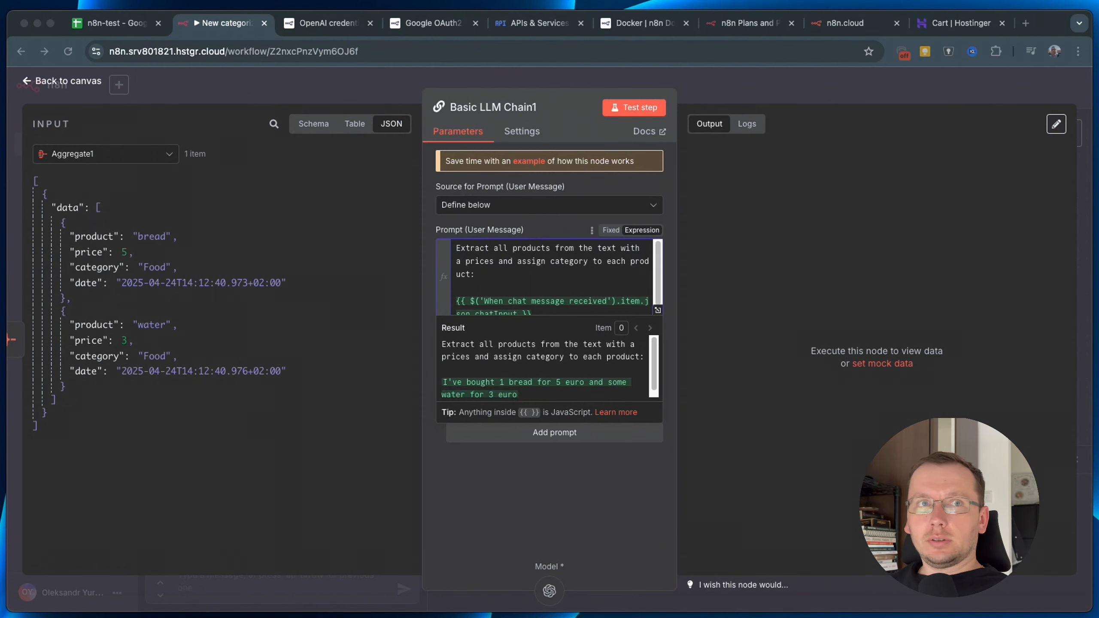
click(498, 287)
key(ctrl+a)
text(Summarise how many items where Added, what is the total spending and to what categories they where assigned: {{ $json.data.map(item => [item.product, item.category, item.price]) }})
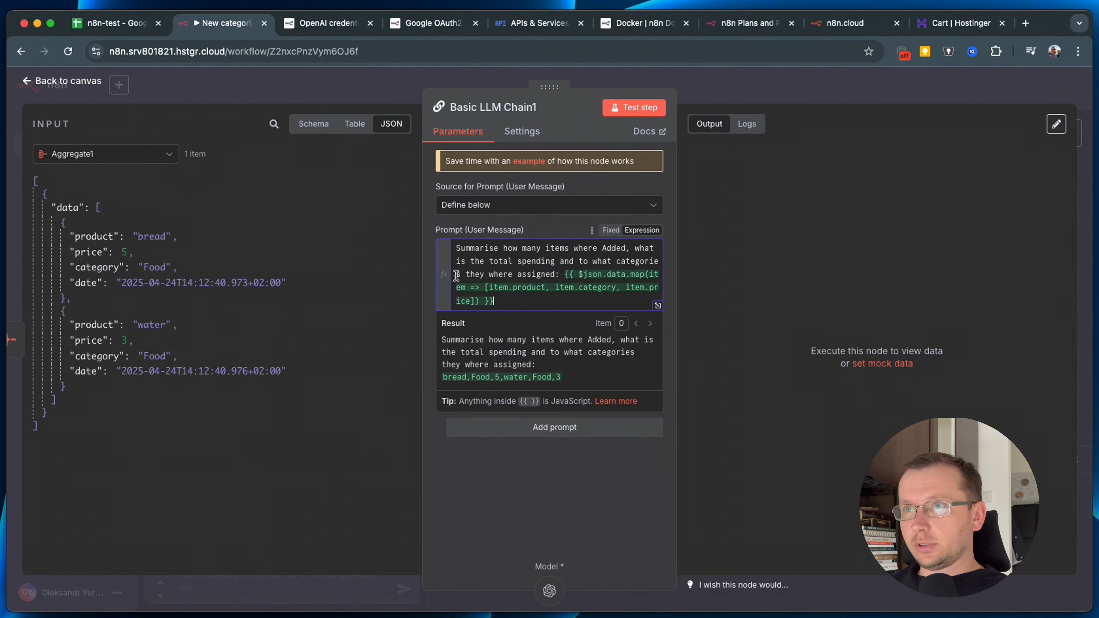
click(656, 307)
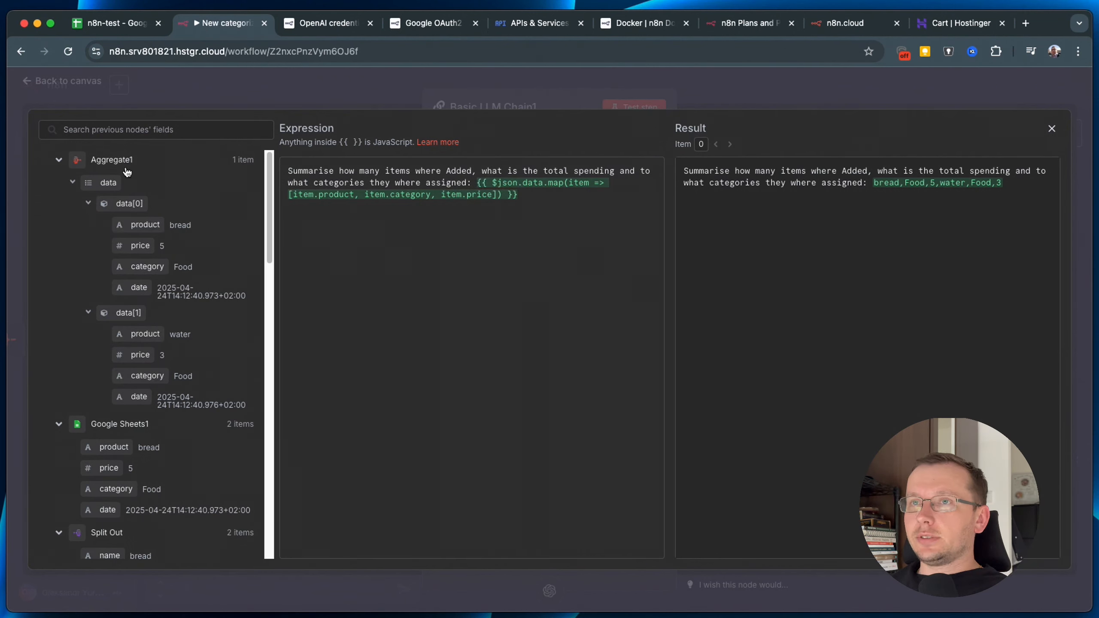
Review the summarising prompt and its data-mapping expression in the full editor, then close it.
mouse_move(493, 184)
mouse_down()
mouse_move(609, 182)
mouse_move(503, 194)
mouse_up()
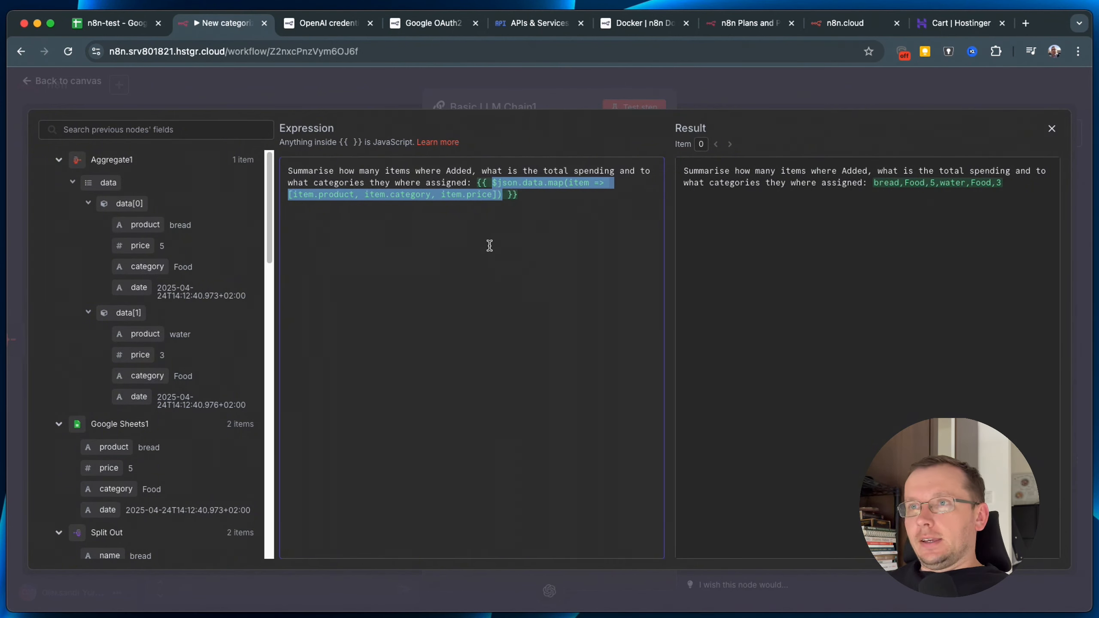
click(313, 170)
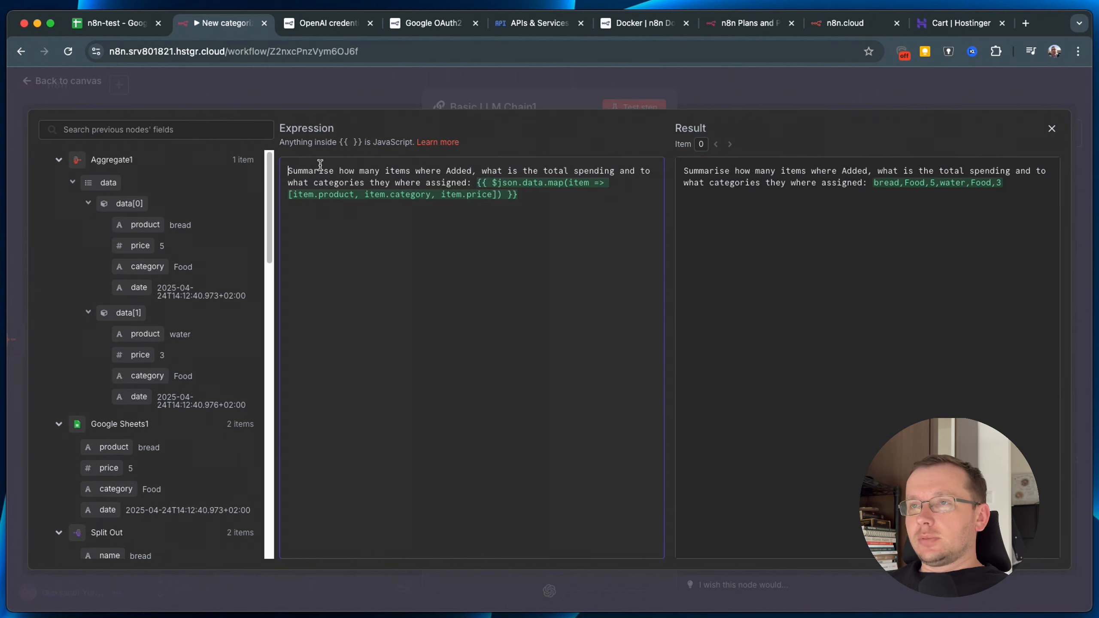
drag(288, 171, 650, 169)
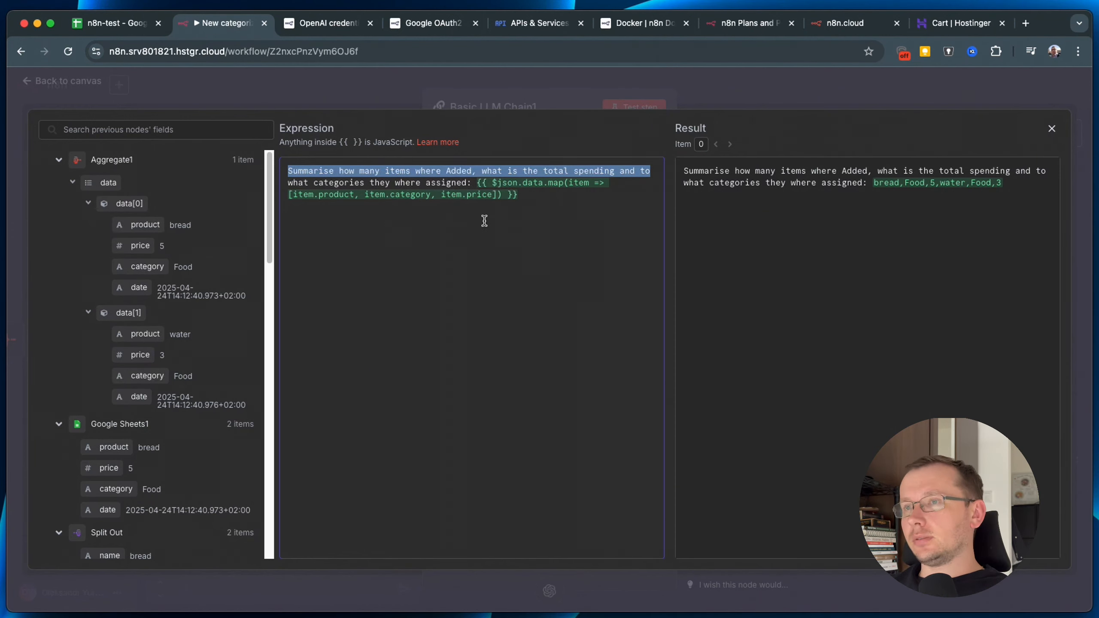
click(1051, 129)
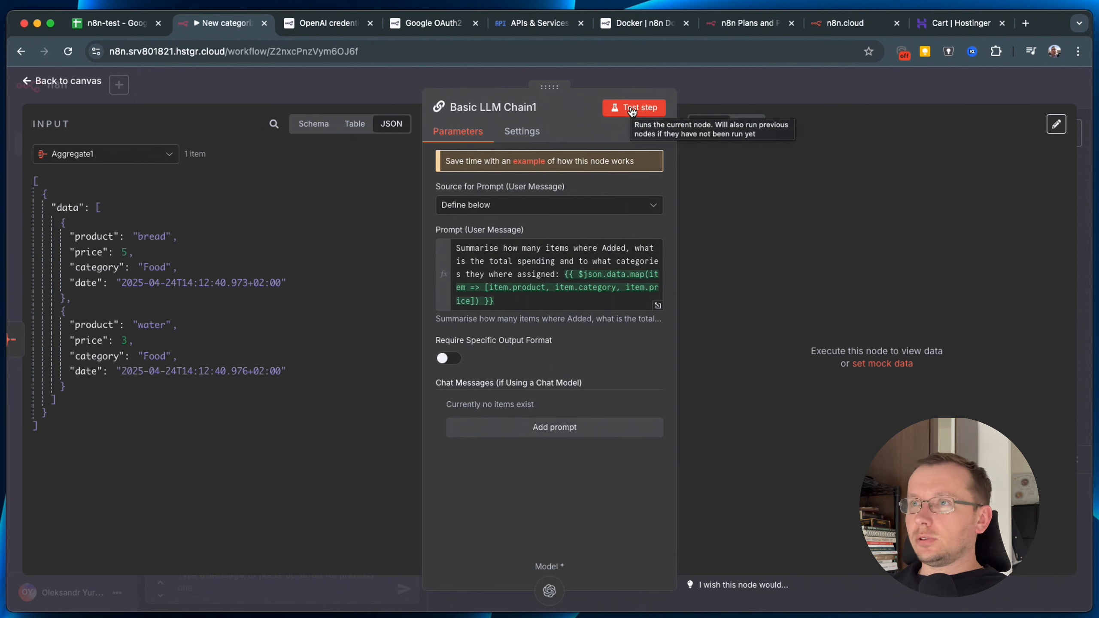
Test Basic LLM Chain1 and confirm the summary: bread and water, 2 Food items totalling 8.
click(632, 112)
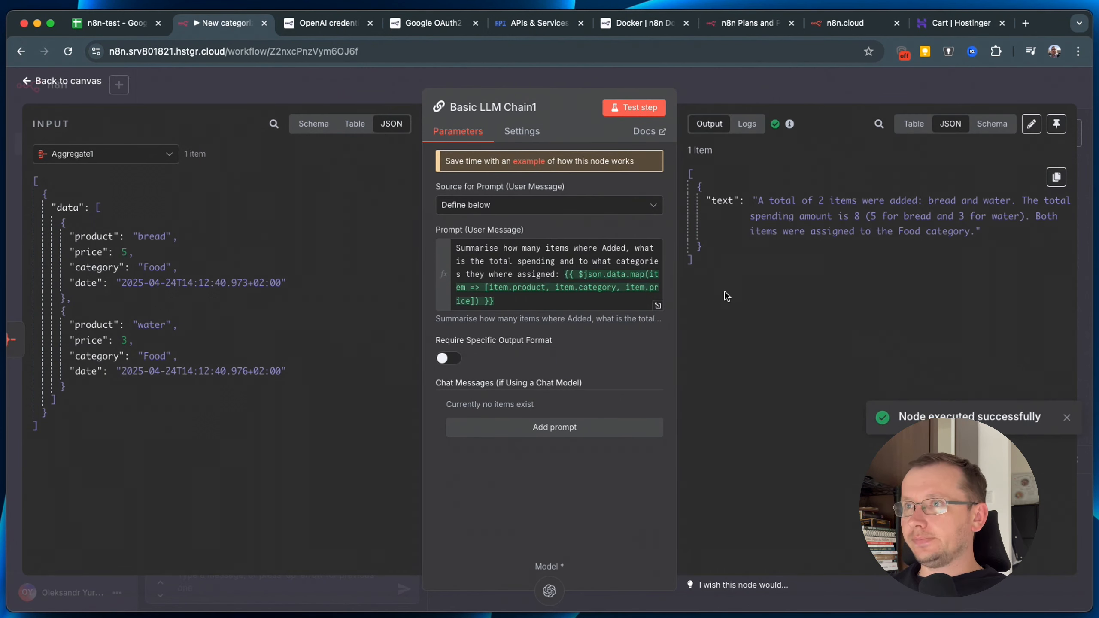
drag(757, 201, 986, 232)
click(888, 334)
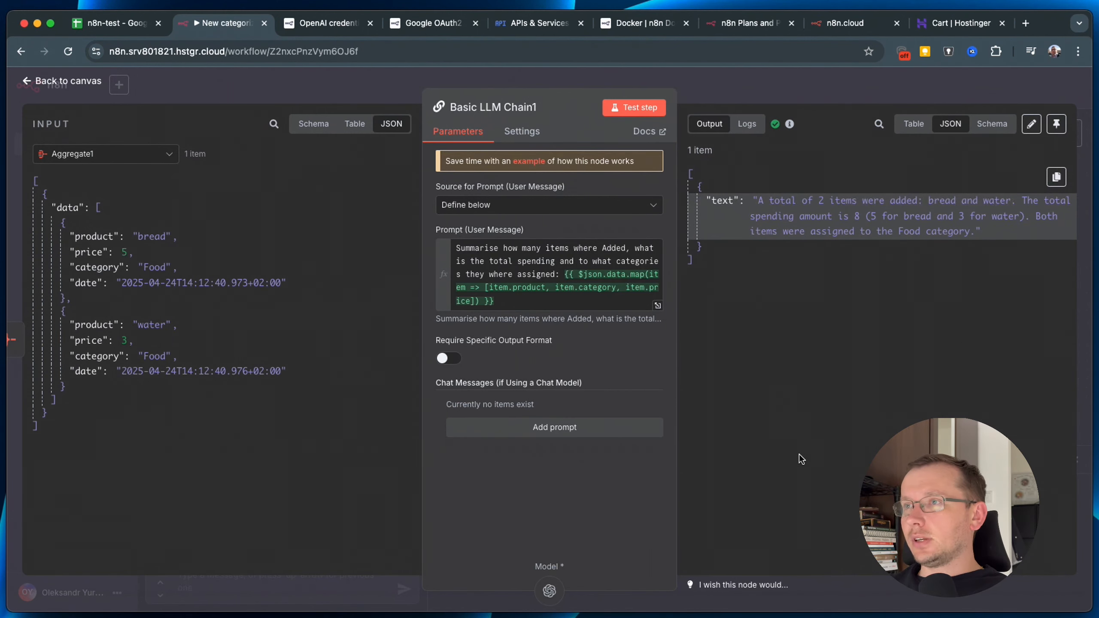
double_click(857, 216)
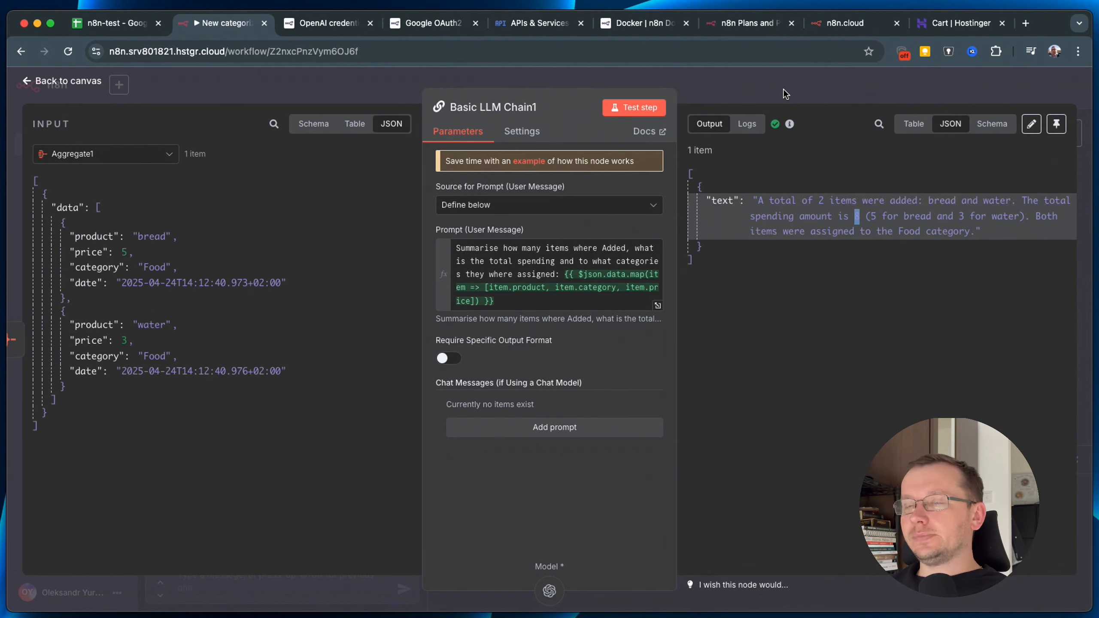
click(733, 89)
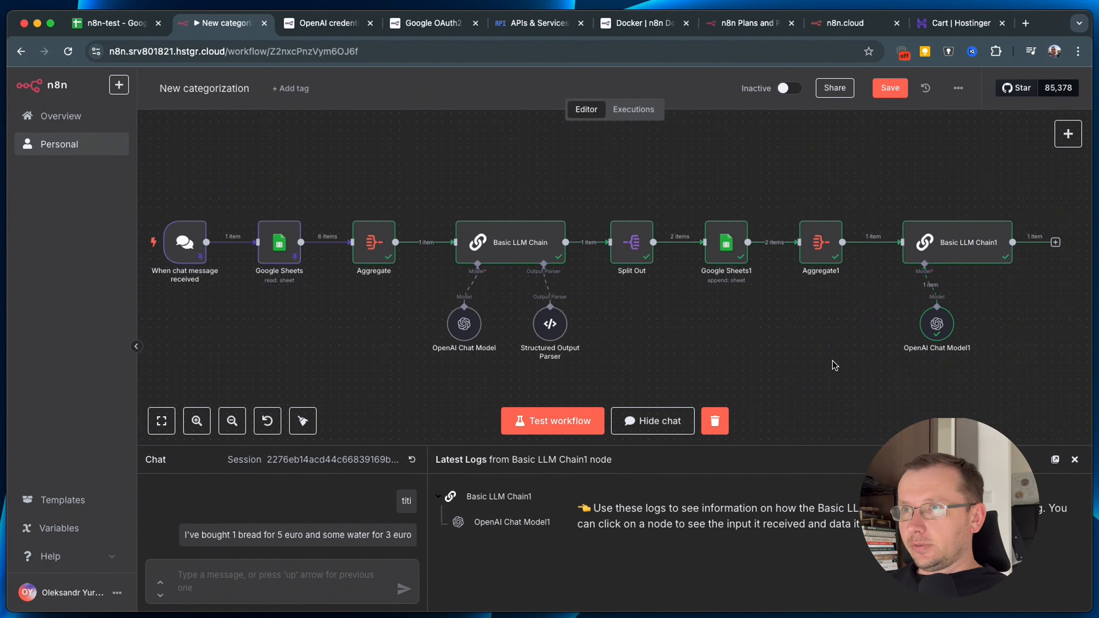
Unpin the saved test data on the When chat message received trigger.
scroll(349, 349, down, 2)
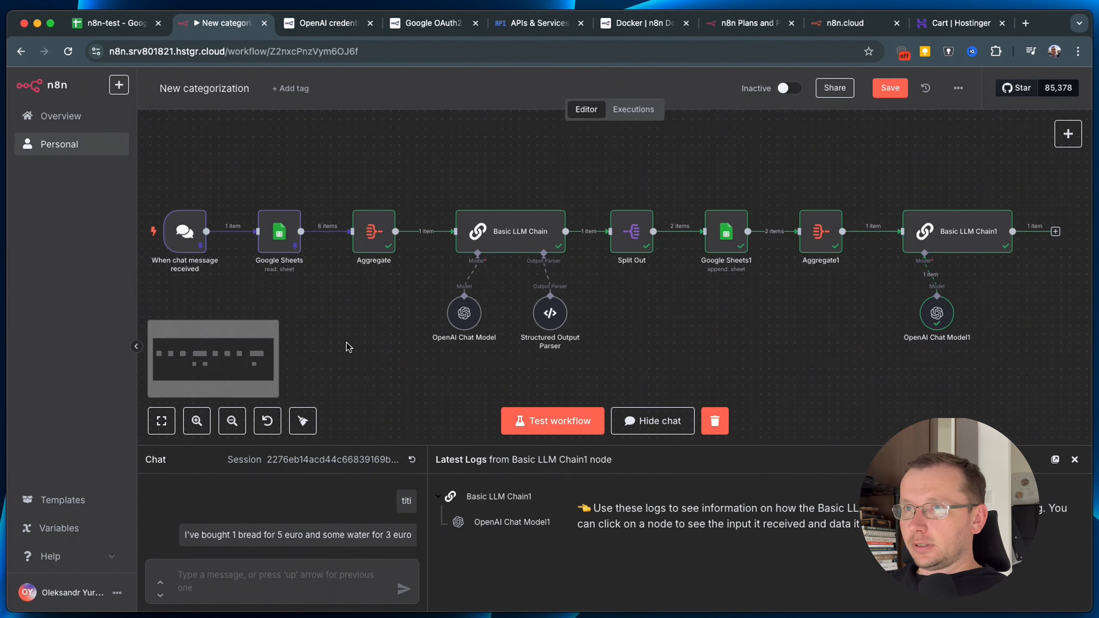
scroll(349, 349, down, 2)
scroll(344, 314, up, 3)
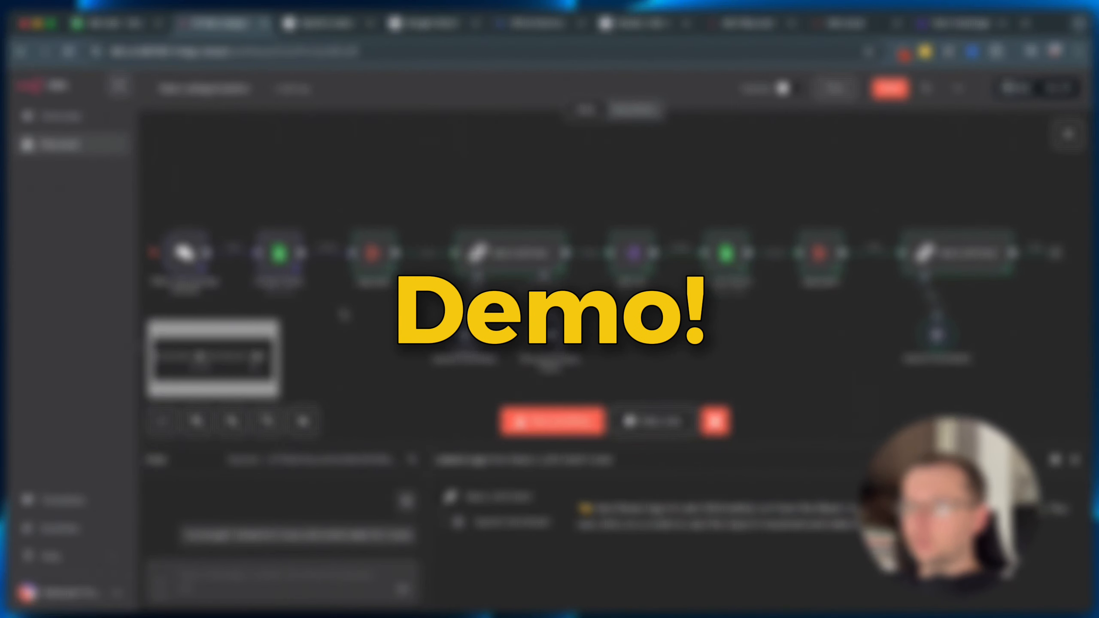
scroll(367, 340, down, 1)
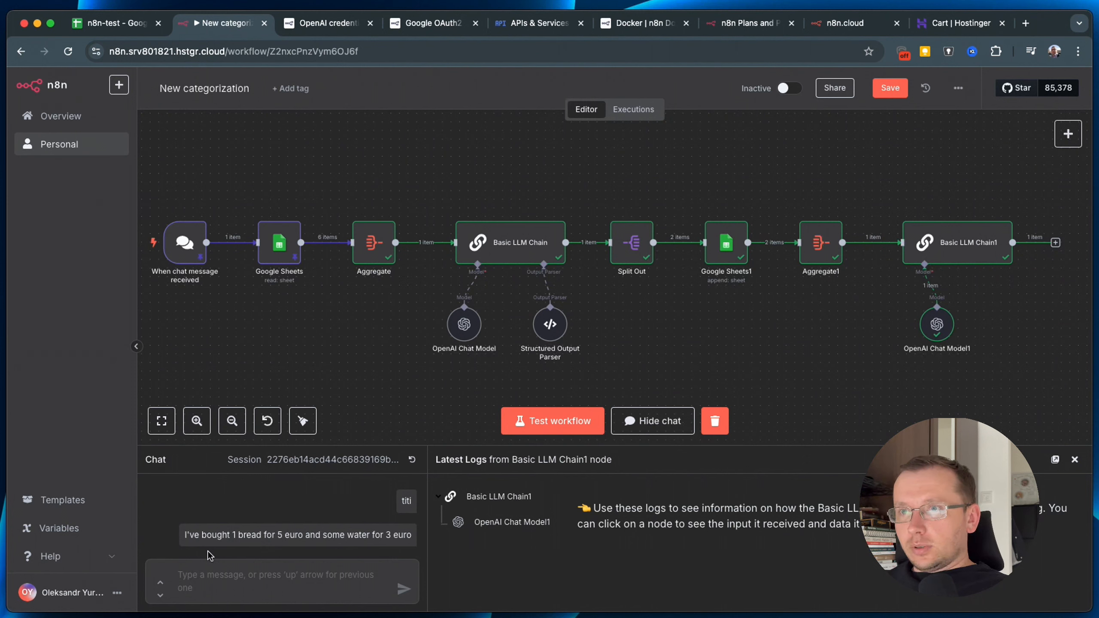
click(201, 211)
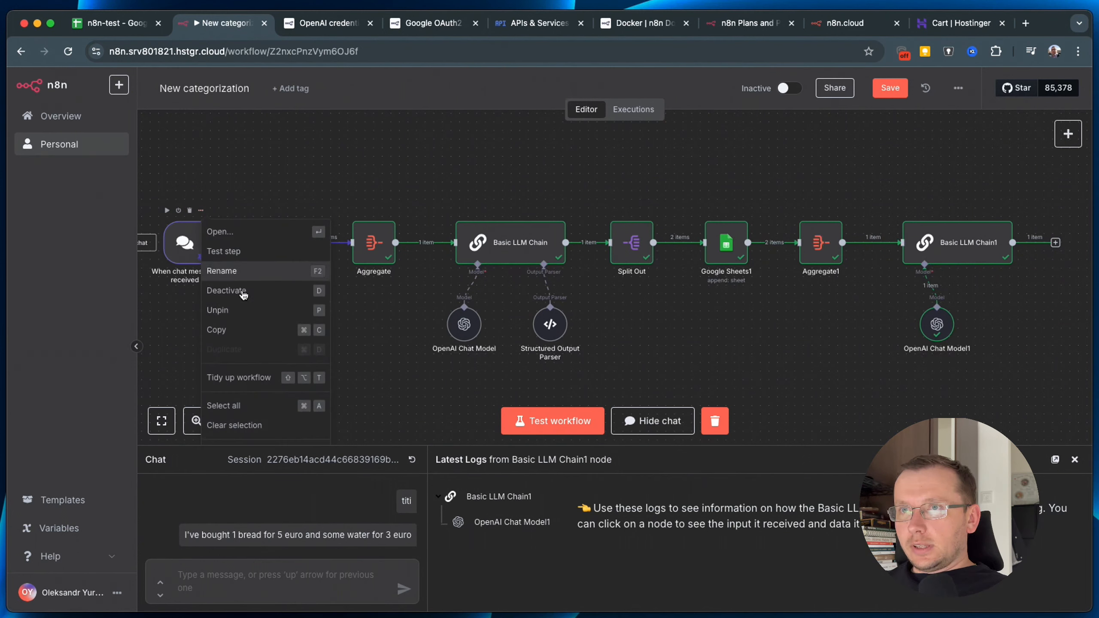
click(230, 310)
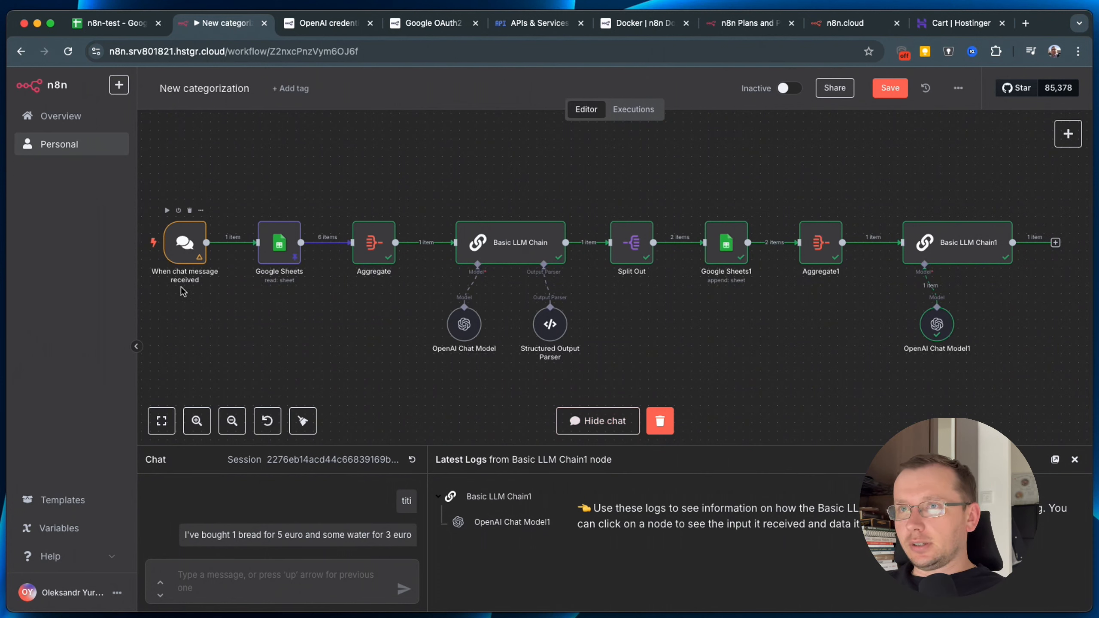
Resend the earlier bread-and-water purchase message in the chat and check the 2-item, total 8 reply.
click(147, 244)
click(148, 244)
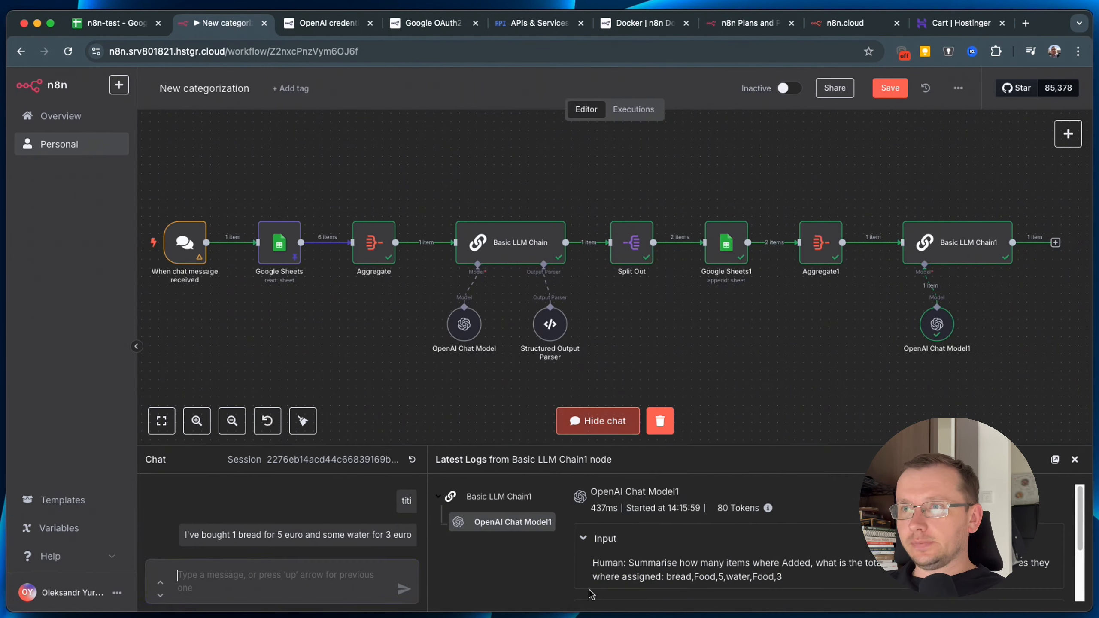
drag(183, 534, 419, 540)
key(super+c)
click(304, 577)
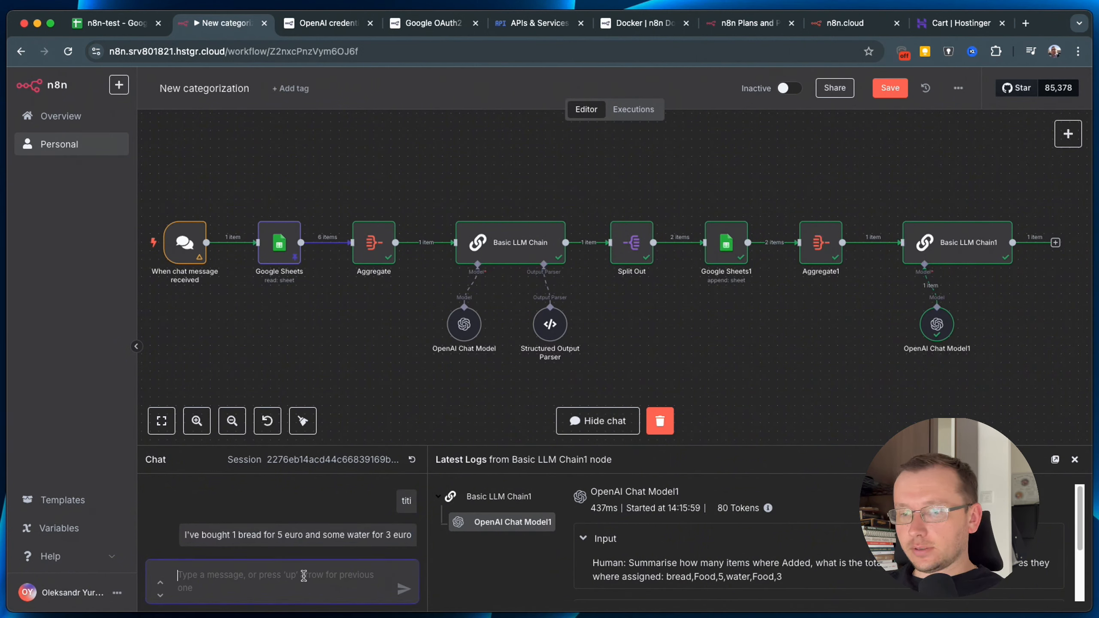
key(super+v)
key(Return)
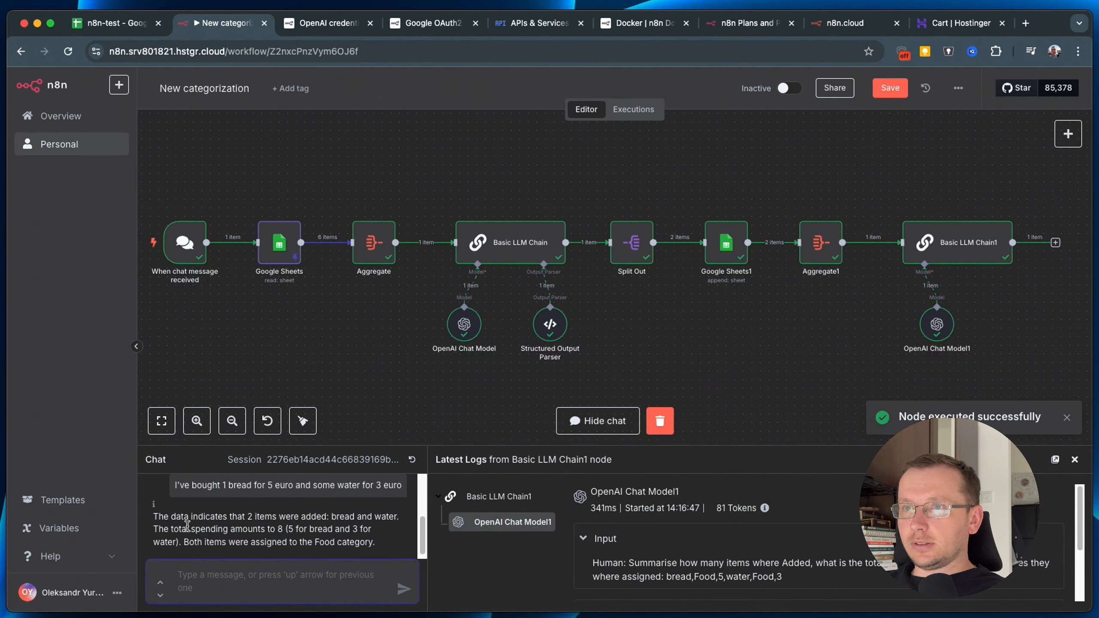
drag(241, 517, 306, 529)
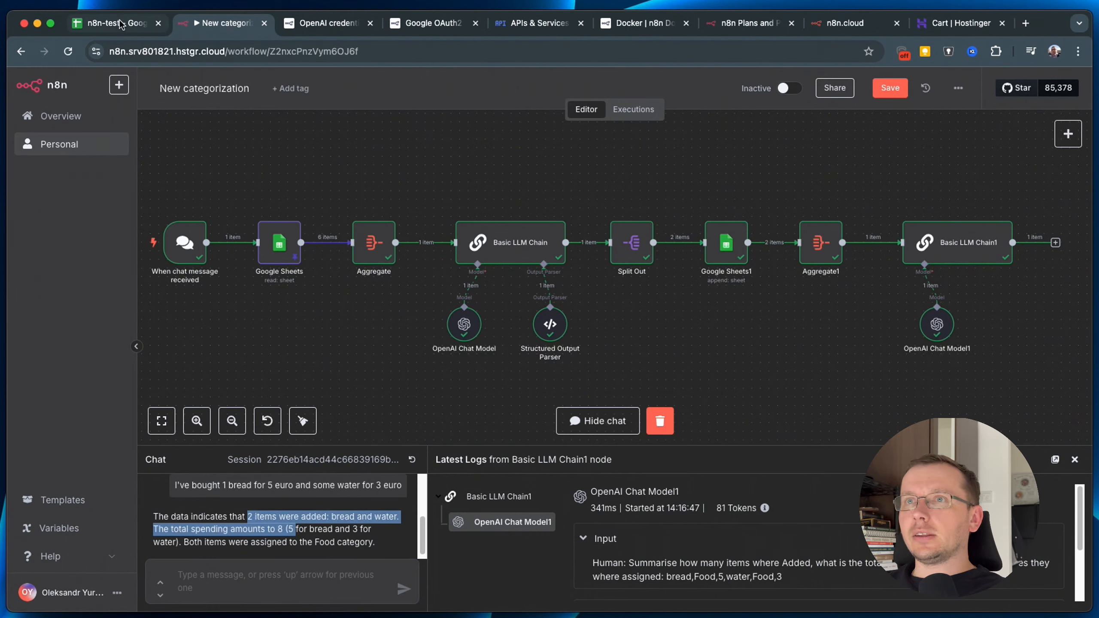
Verify the new bread and water rows and the Categories sheet in n8n-test, then return to n8n.
click(128, 33)
click(87, 223)
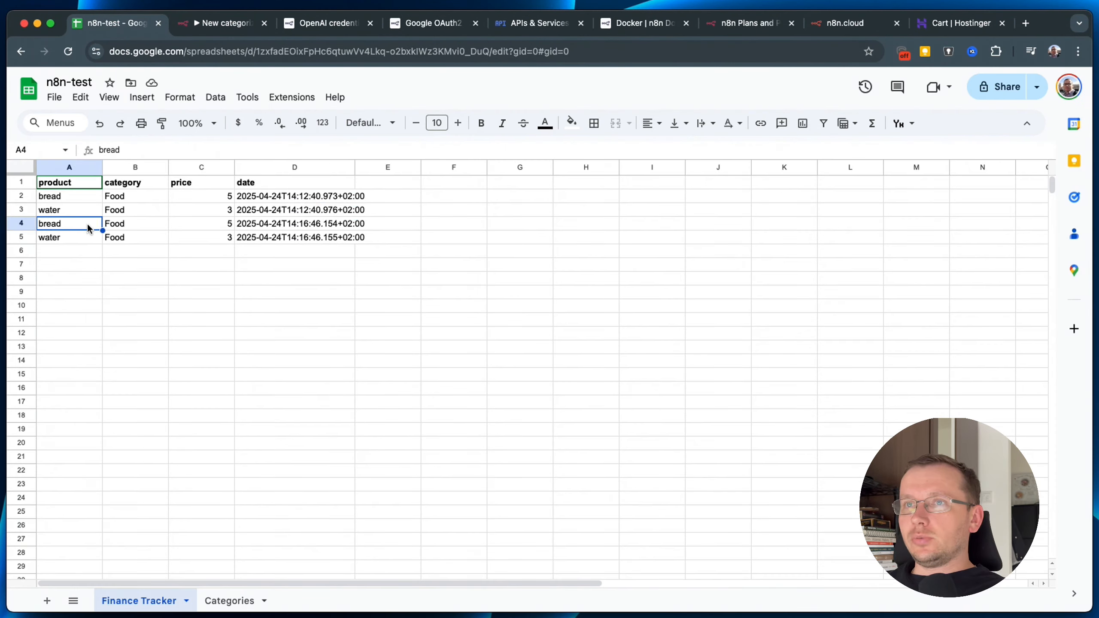
click(228, 601)
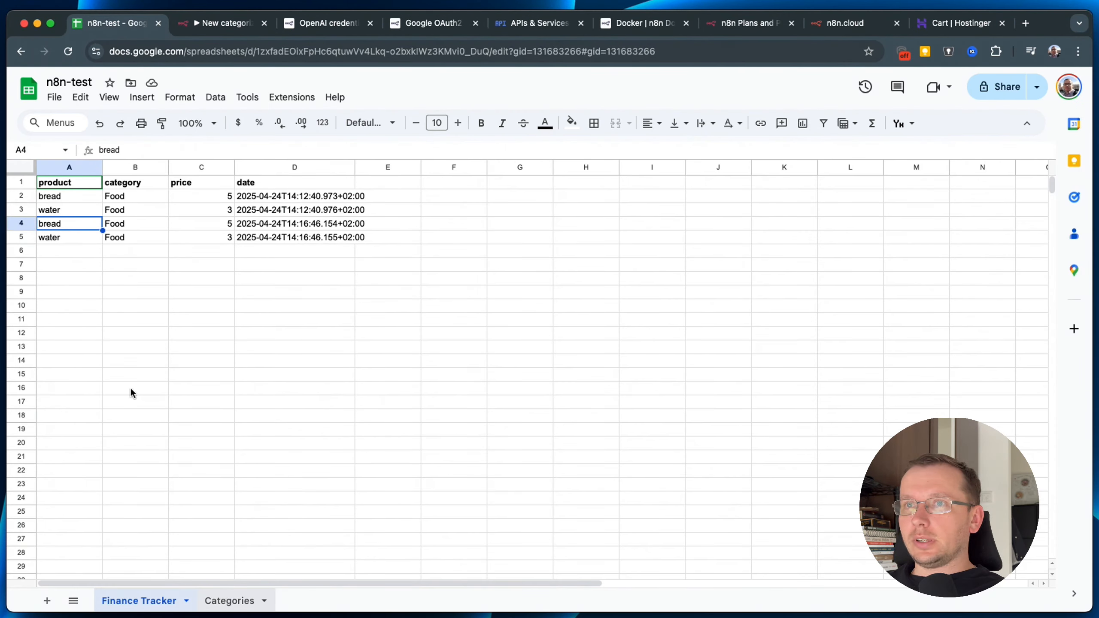
click(212, 22)
click(277, 572)
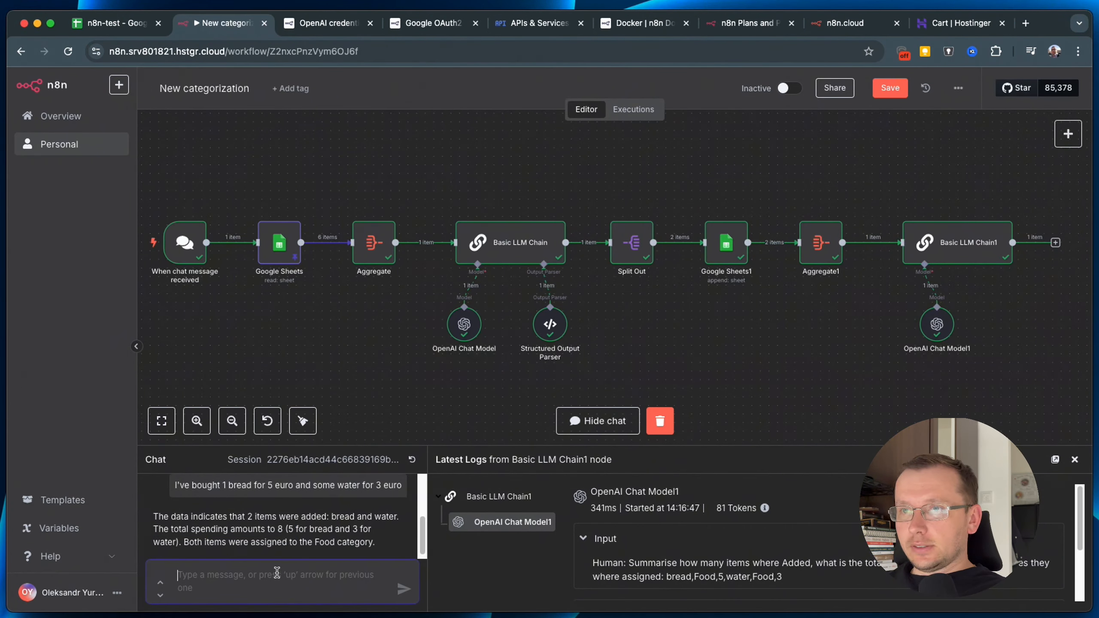
Send the previous purchase message extended with a bike for 500 euro.
key(Up)
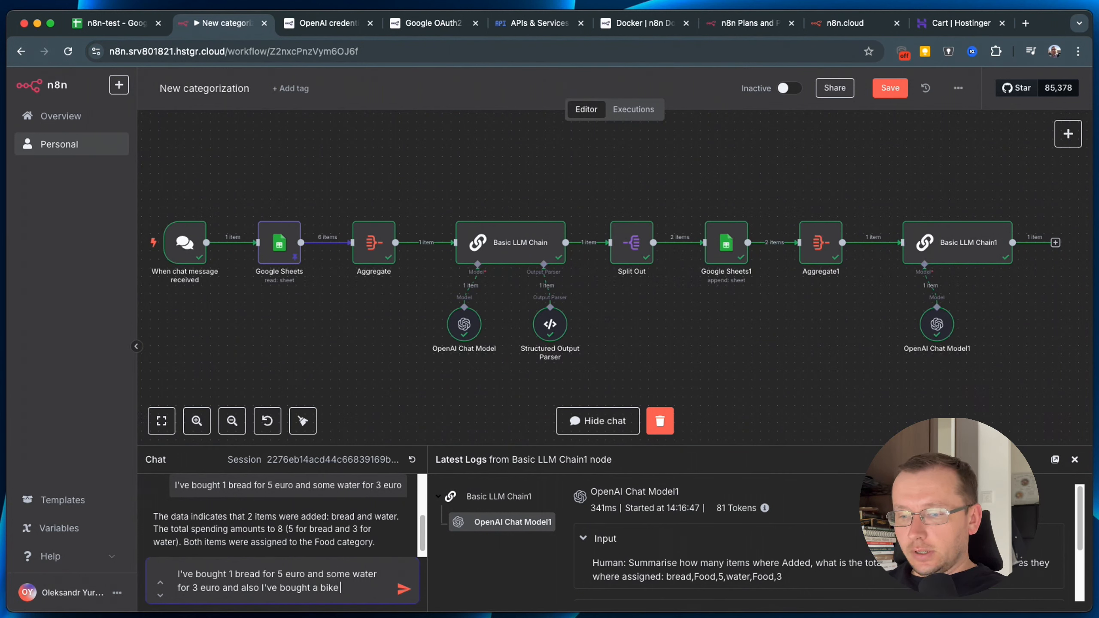
text(for)
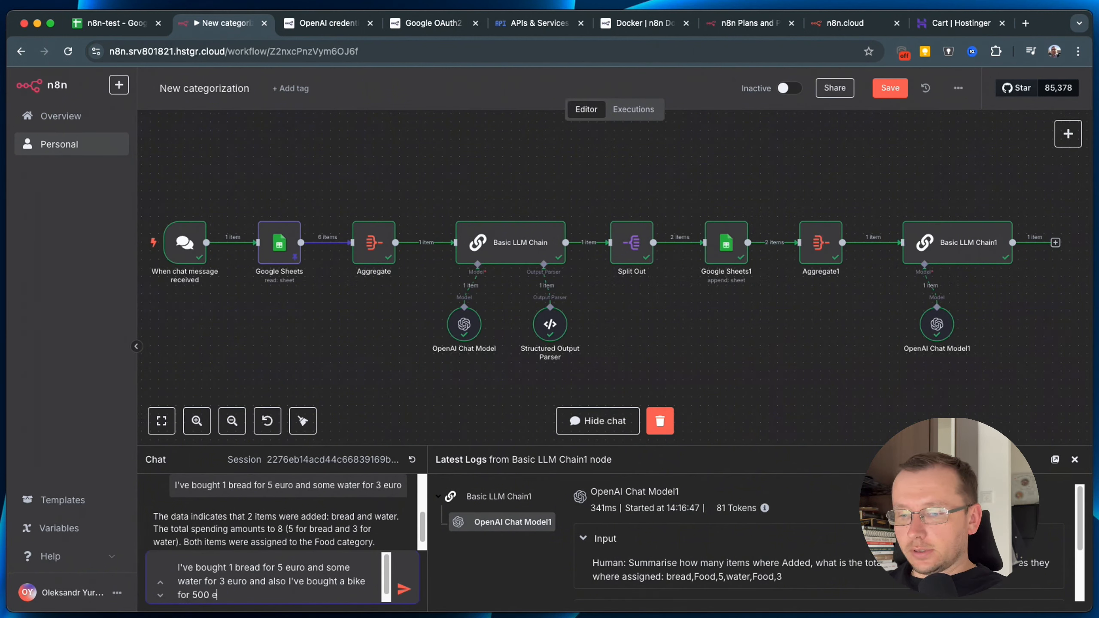
text(500 euro)
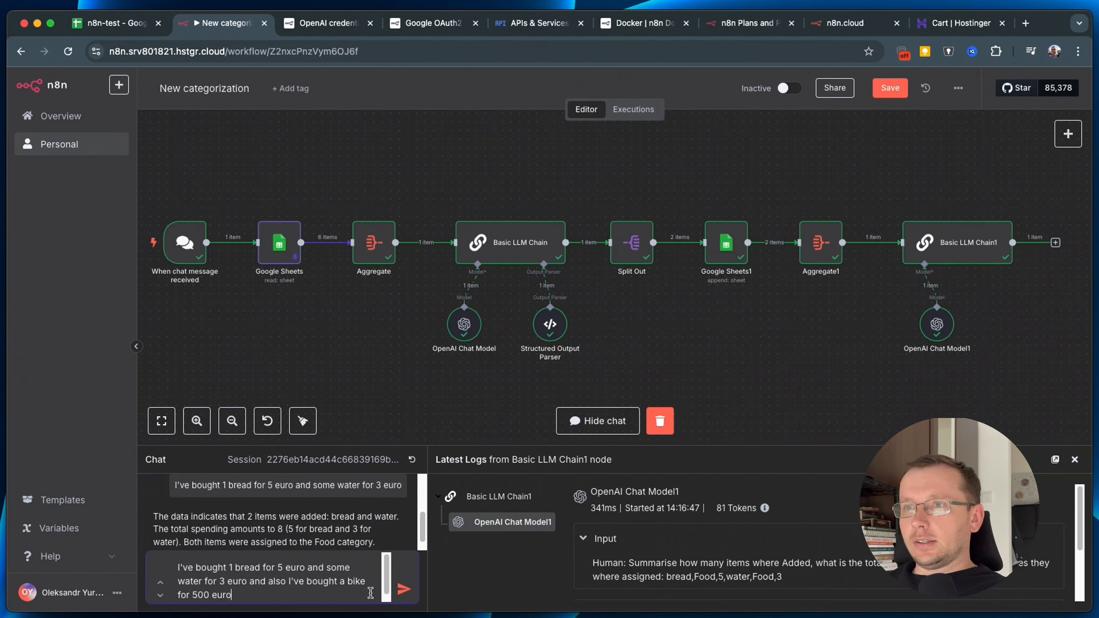
click(402, 592)
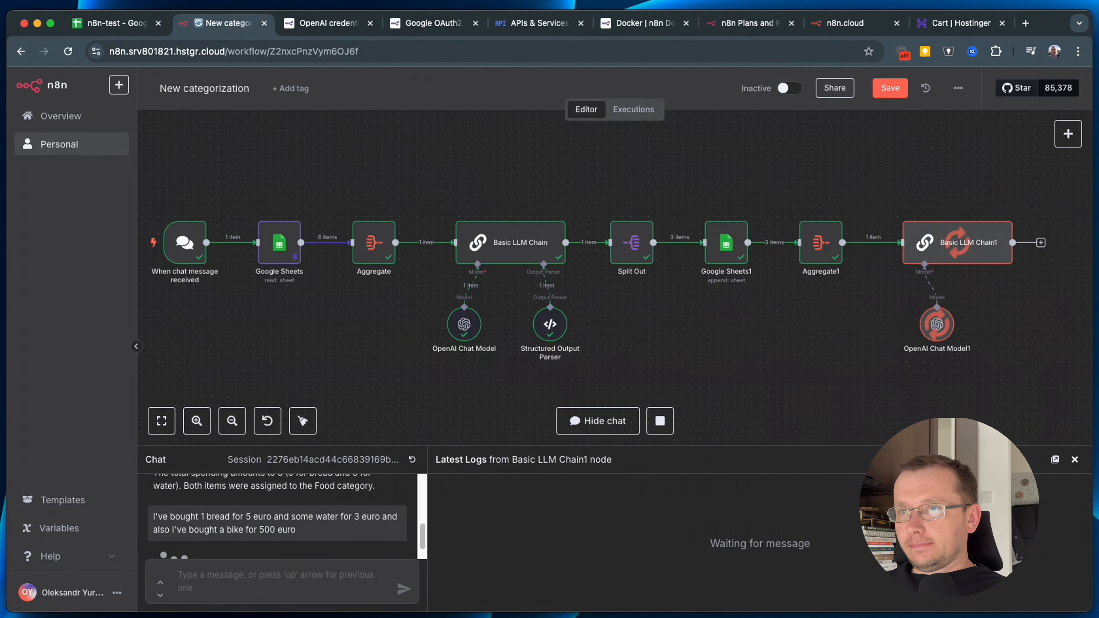
Read the chat reply summarising 3 items totalling 508 across Food and Car.
scroll(359, 535, down, 2)
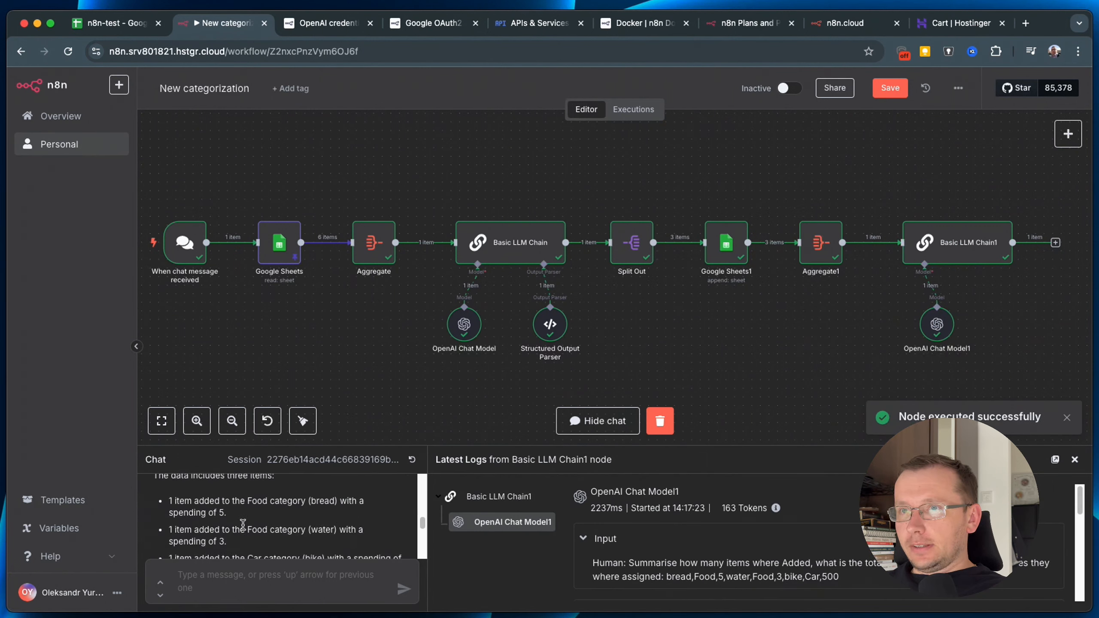
scroll(249, 517, up, 2)
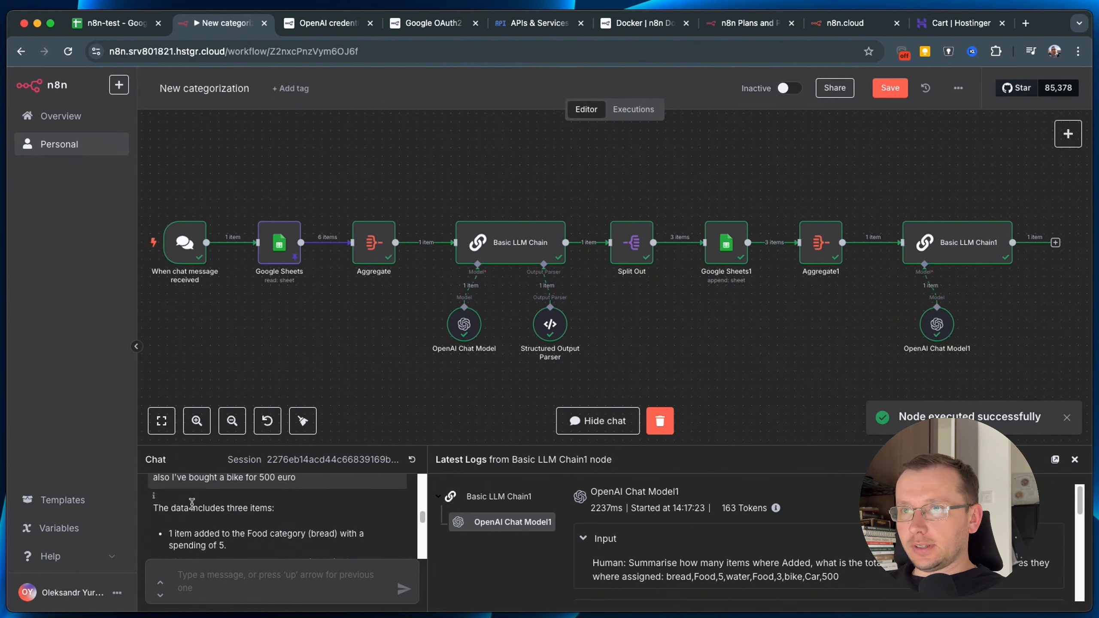
scroll(255, 520, down, 2)
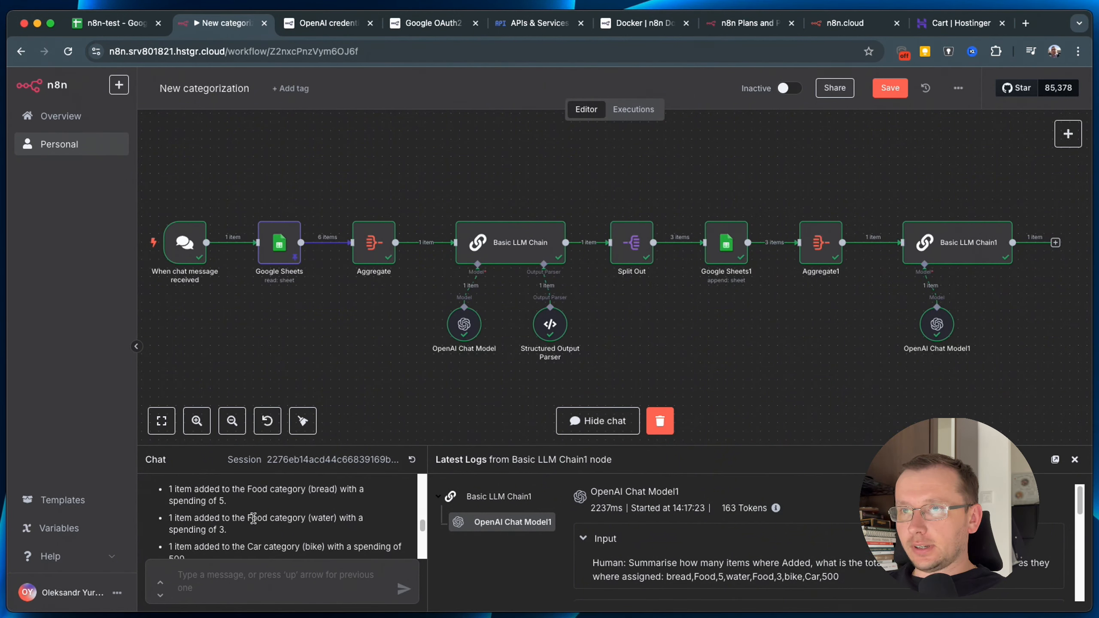
scroll(254, 518, down, 1)
drag(170, 535, 239, 546)
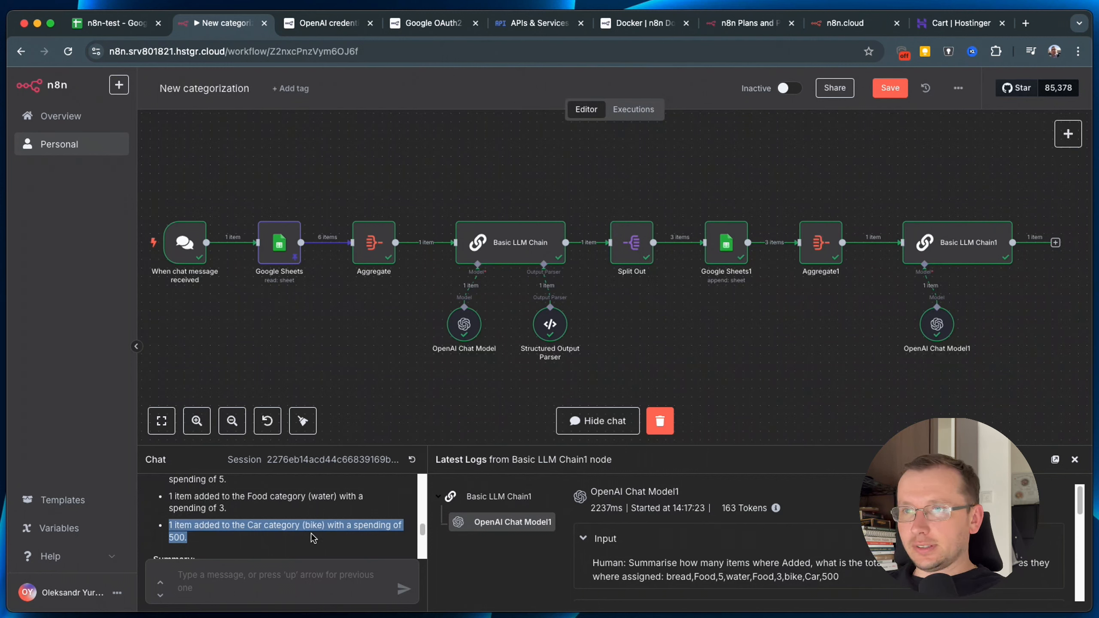
scroll(315, 538, down, 1)
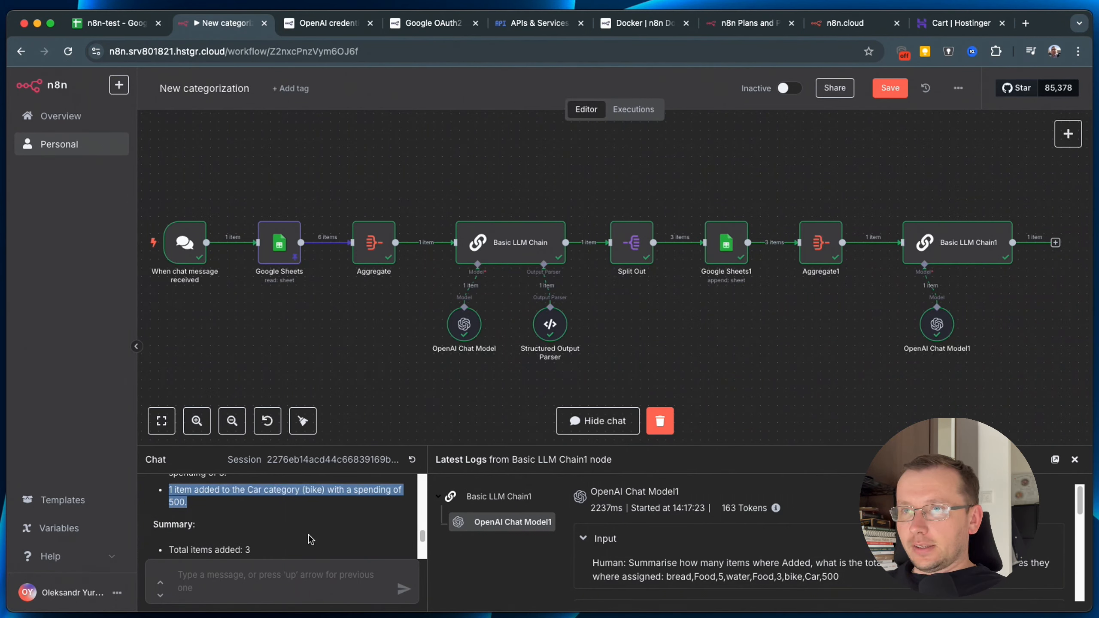
scroll(207, 547, down, 1)
scroll(237, 555, down, 2)
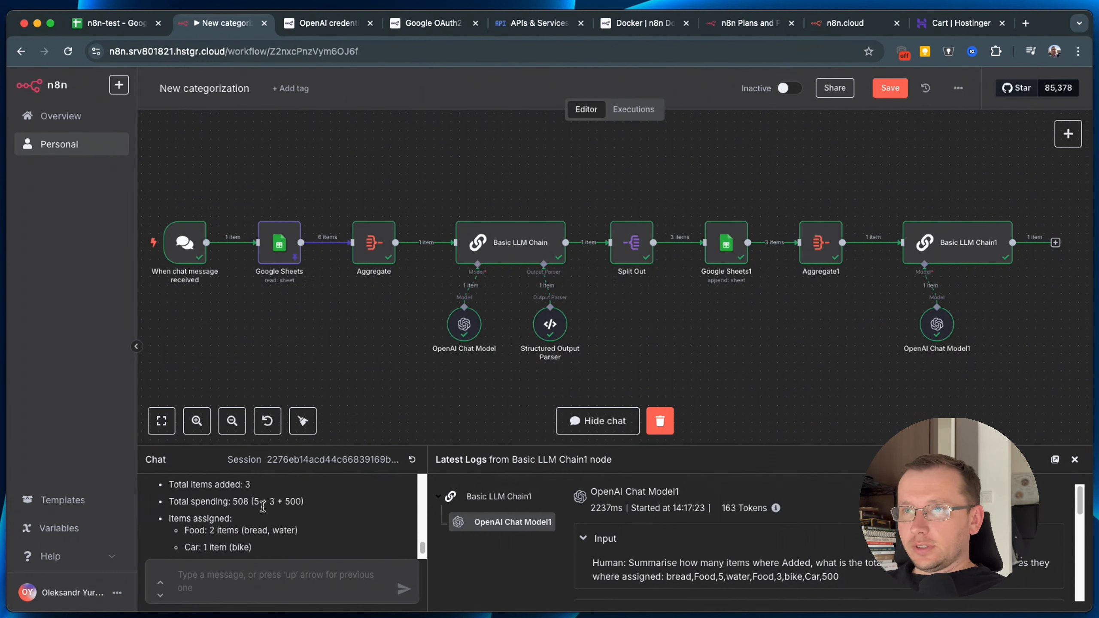
scroll(279, 524, down, 1)
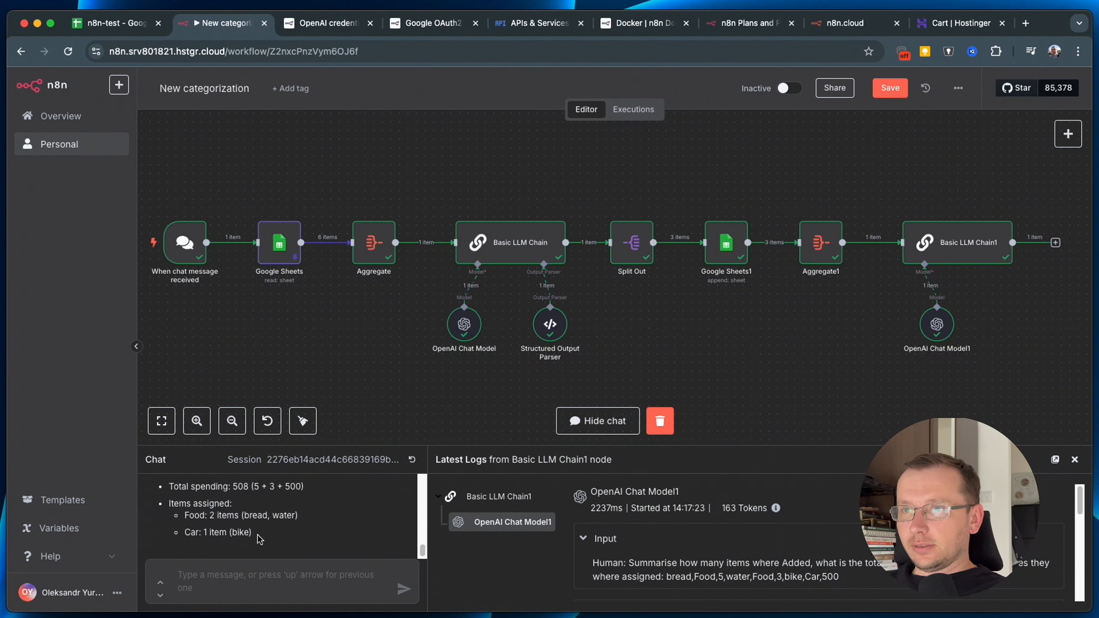
Check the bread, water and bike (500) rows and their categories on Finance Tracker, then return to n8n.
click(130, 27)
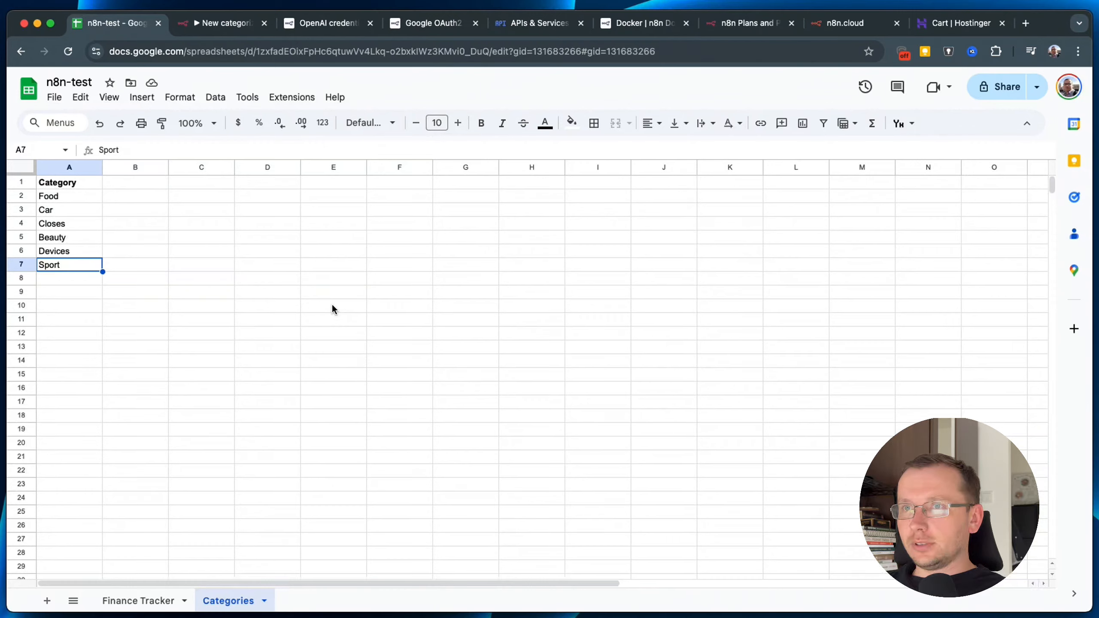
click(138, 601)
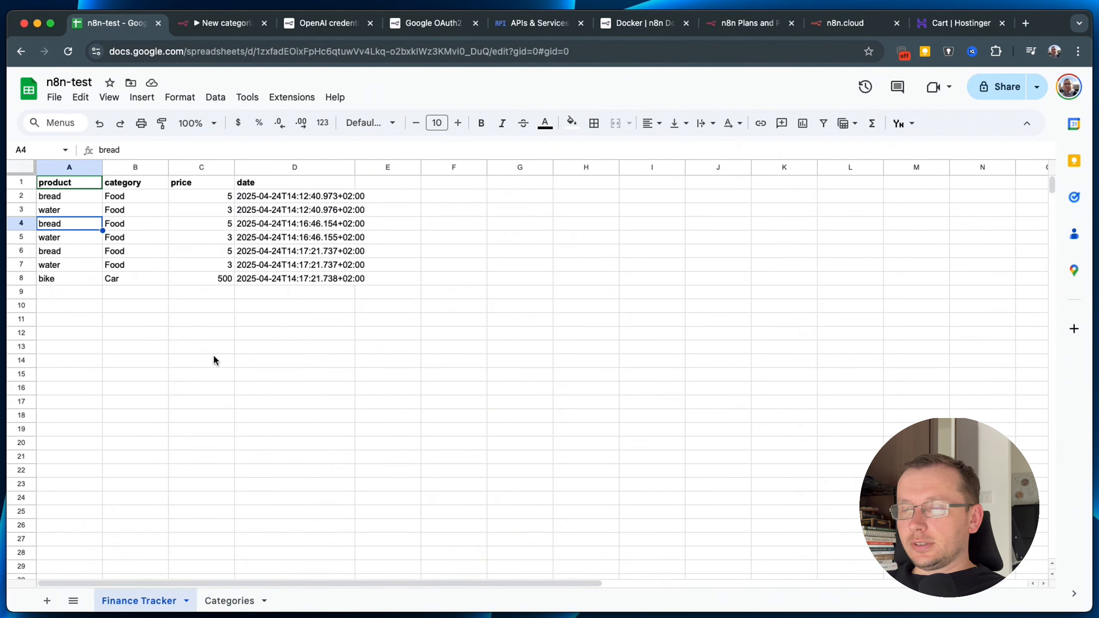
click(50, 253)
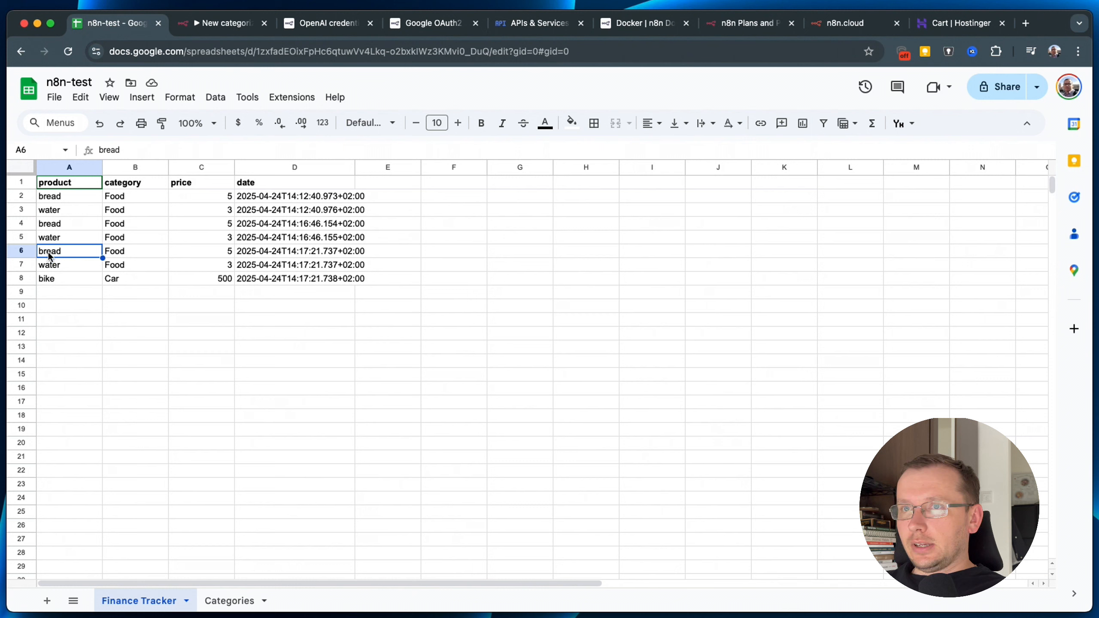
click(191, 278)
drag(371, 278, 39, 264)
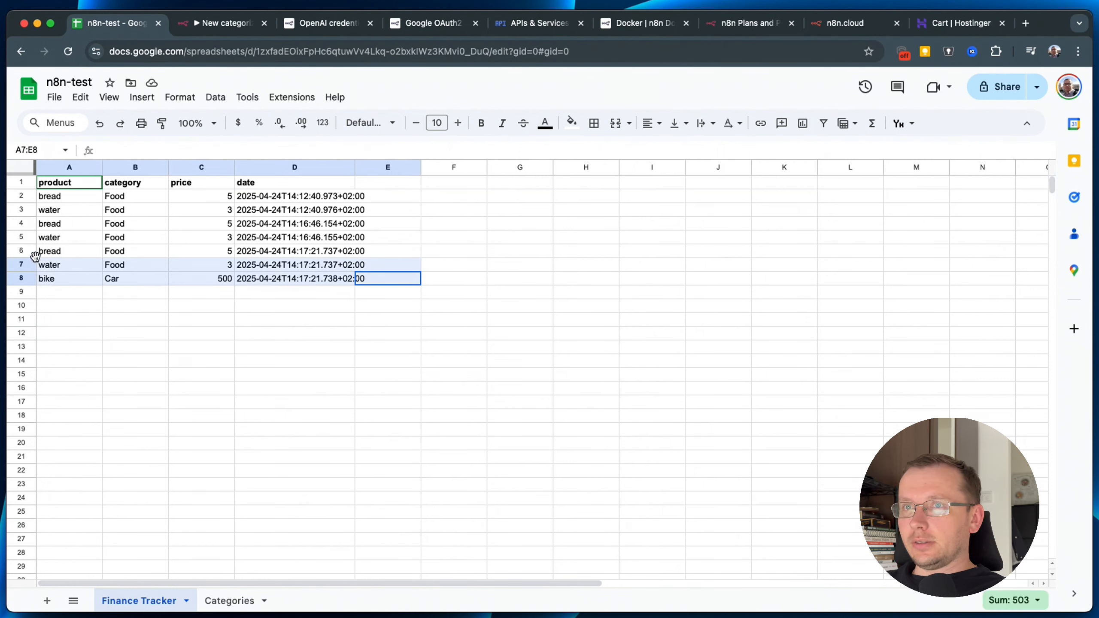
click(127, 279)
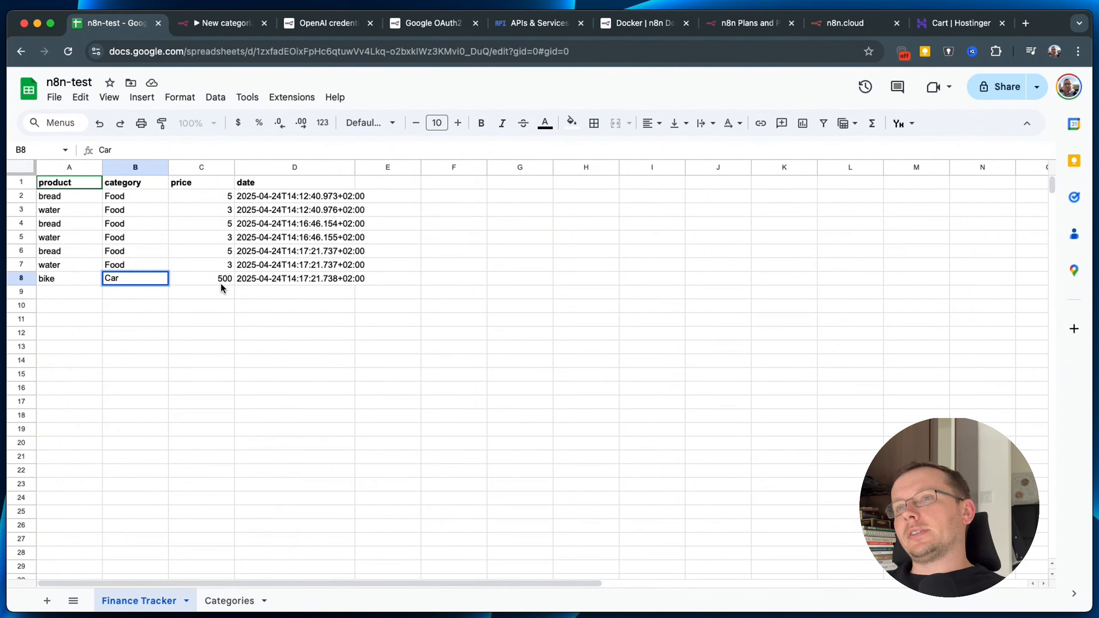
click(203, 24)
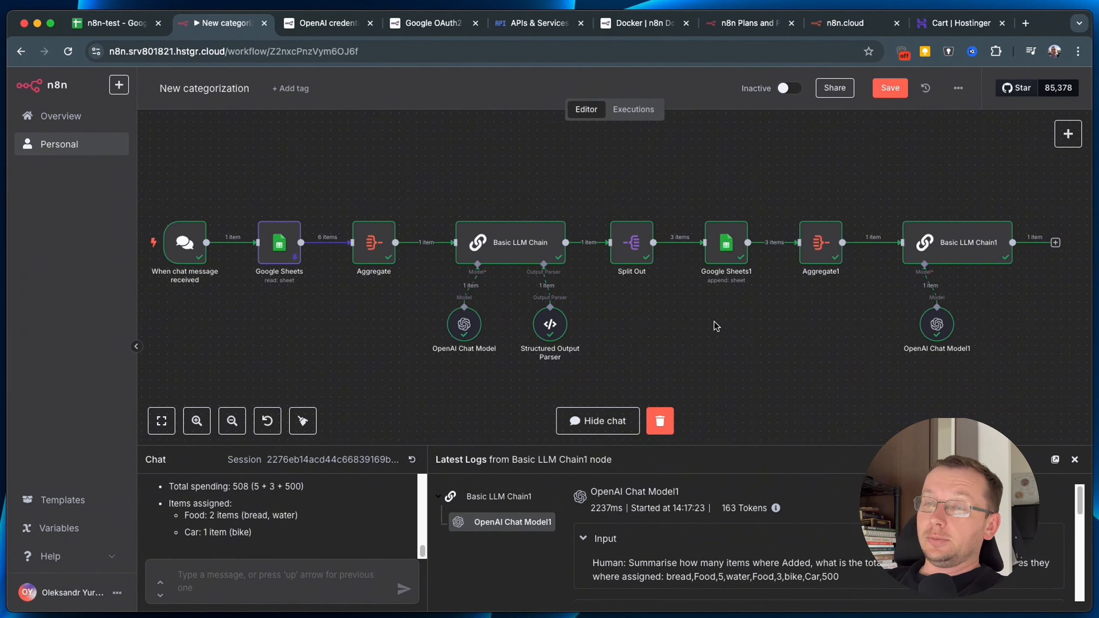
Switch on Allow File Uploads in the chat trigger's options and reopen the test chat.
double_click(193, 244)
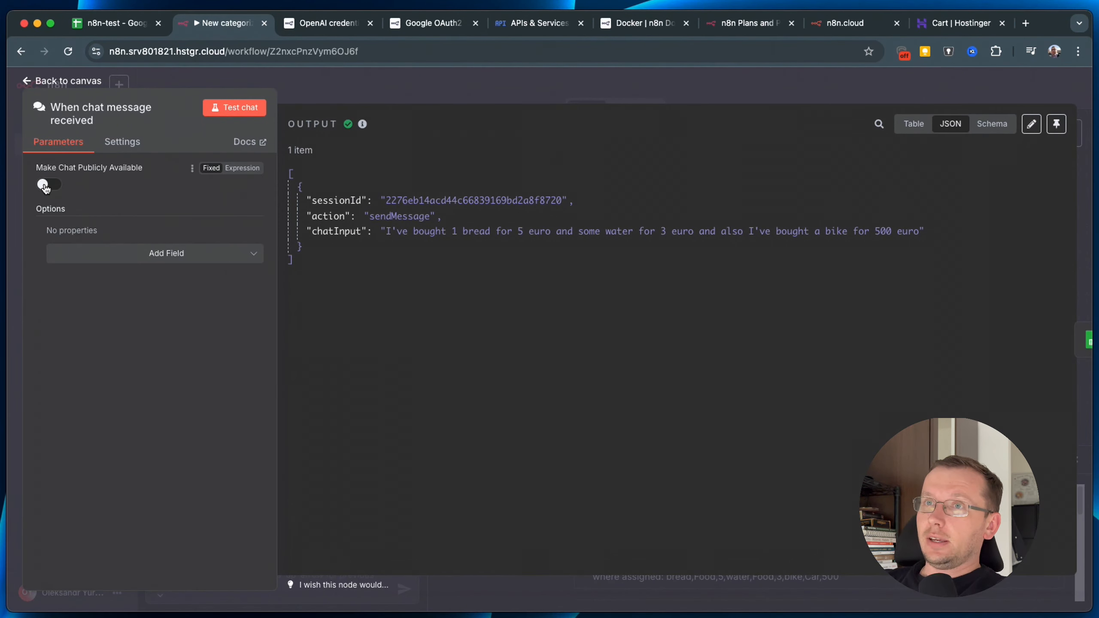
click(201, 257)
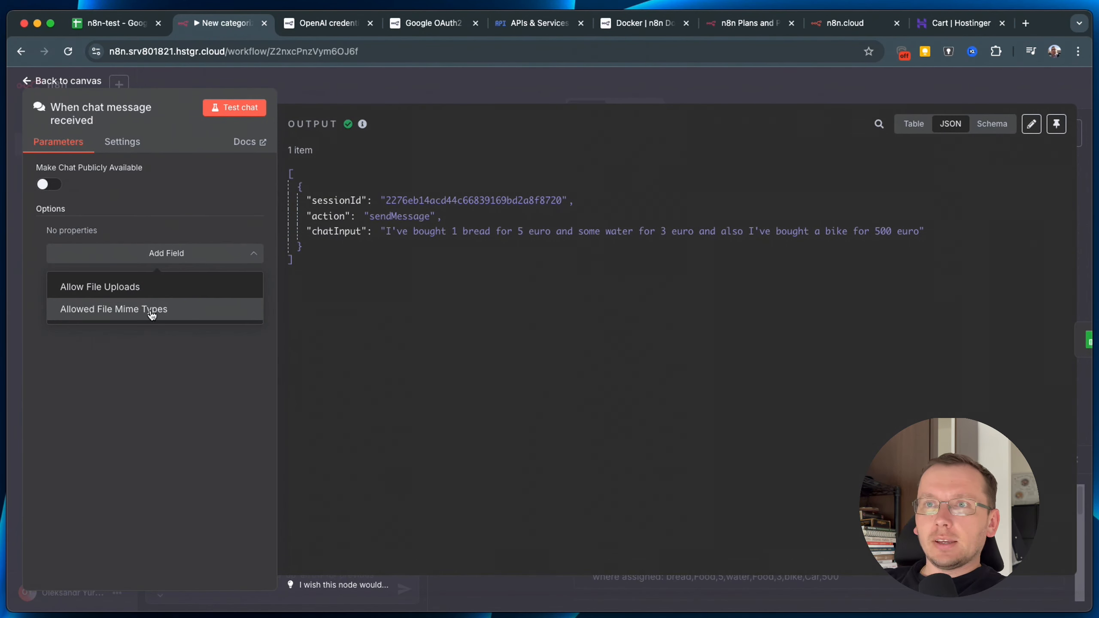
click(102, 297)
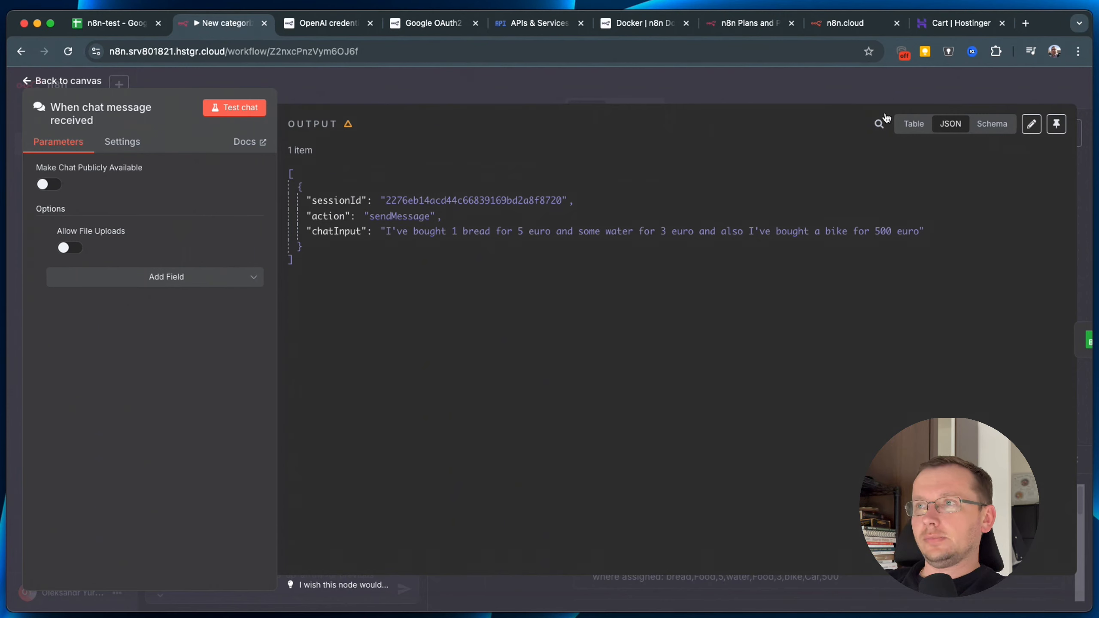
click(69, 248)
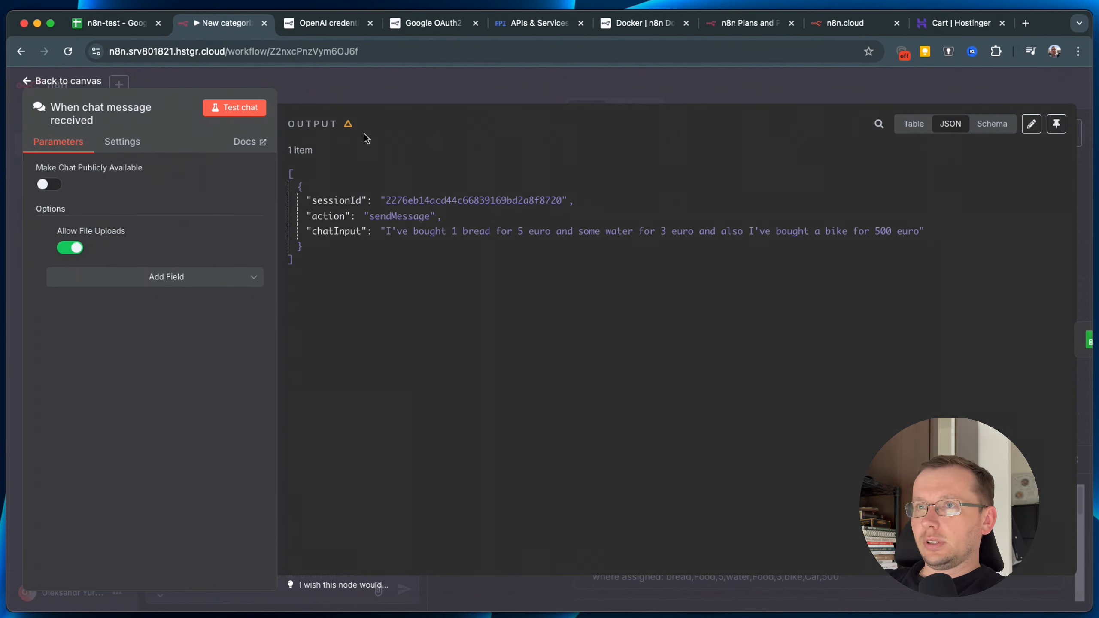
click(236, 113)
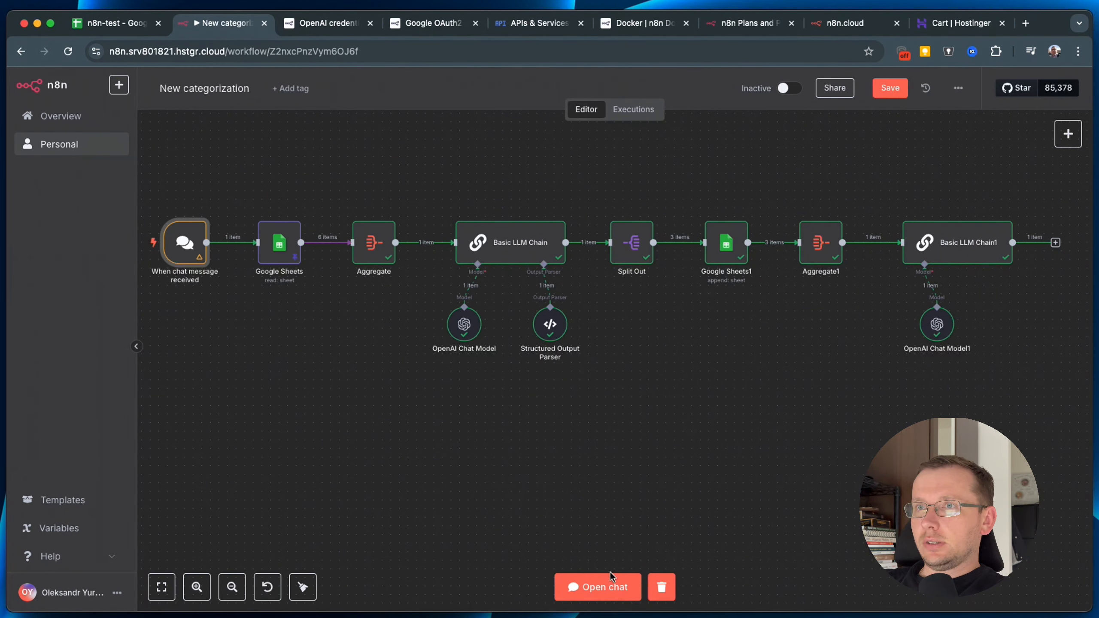
click(610, 585)
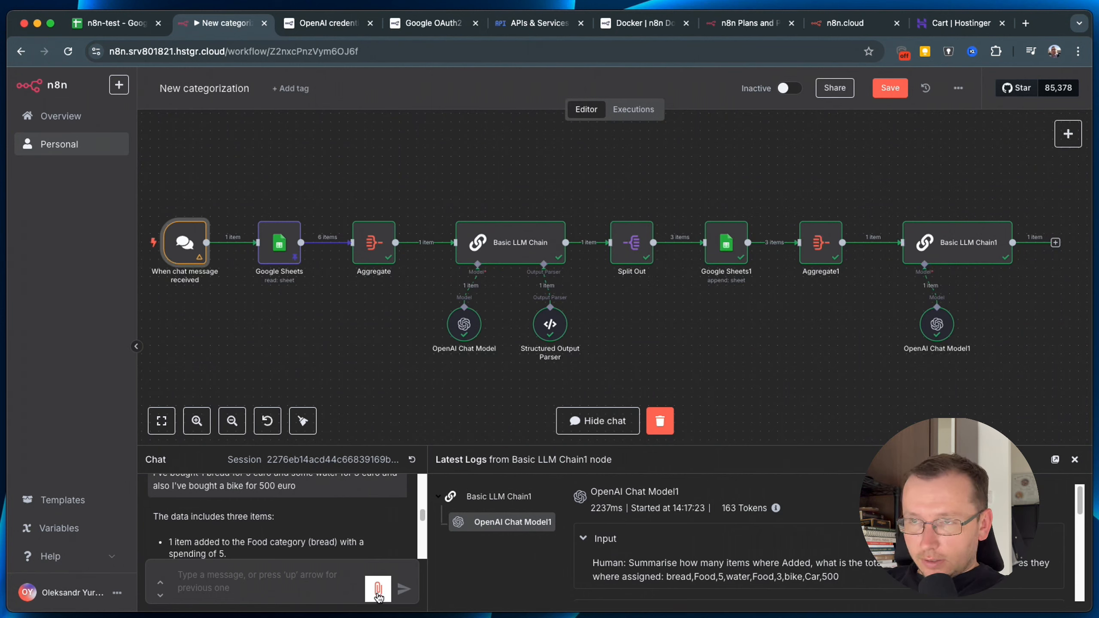
click(378, 597)
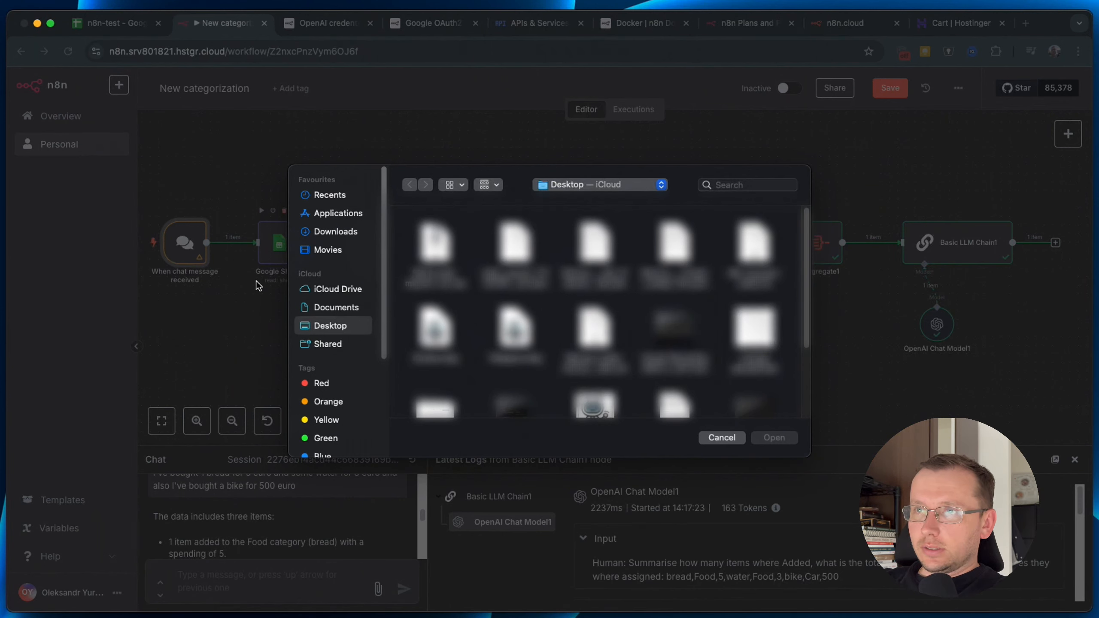
click(339, 196)
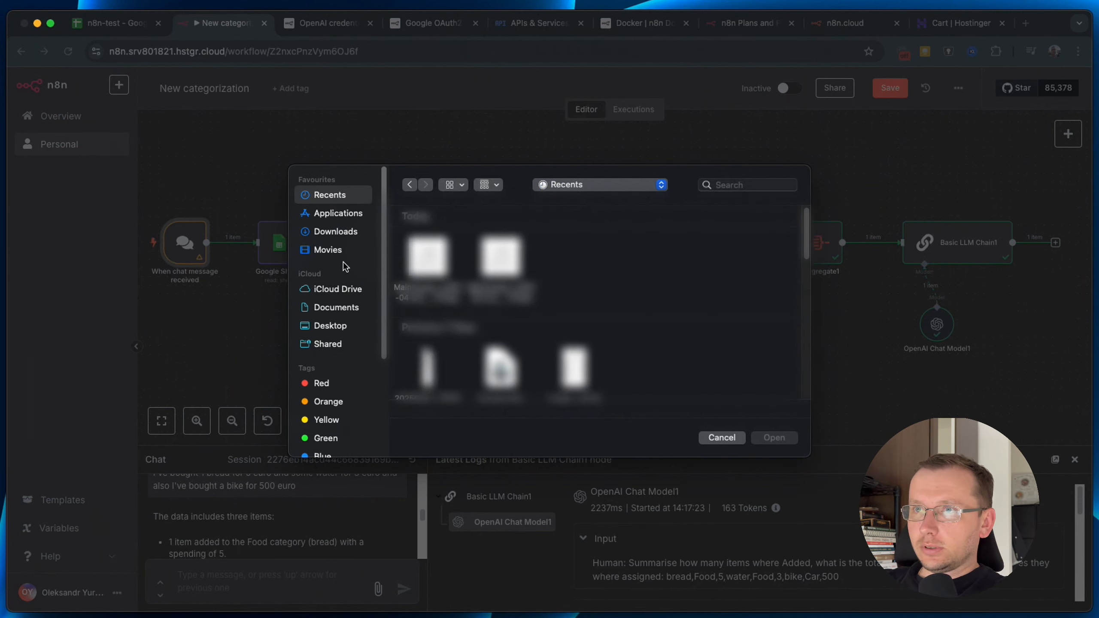
click(325, 345)
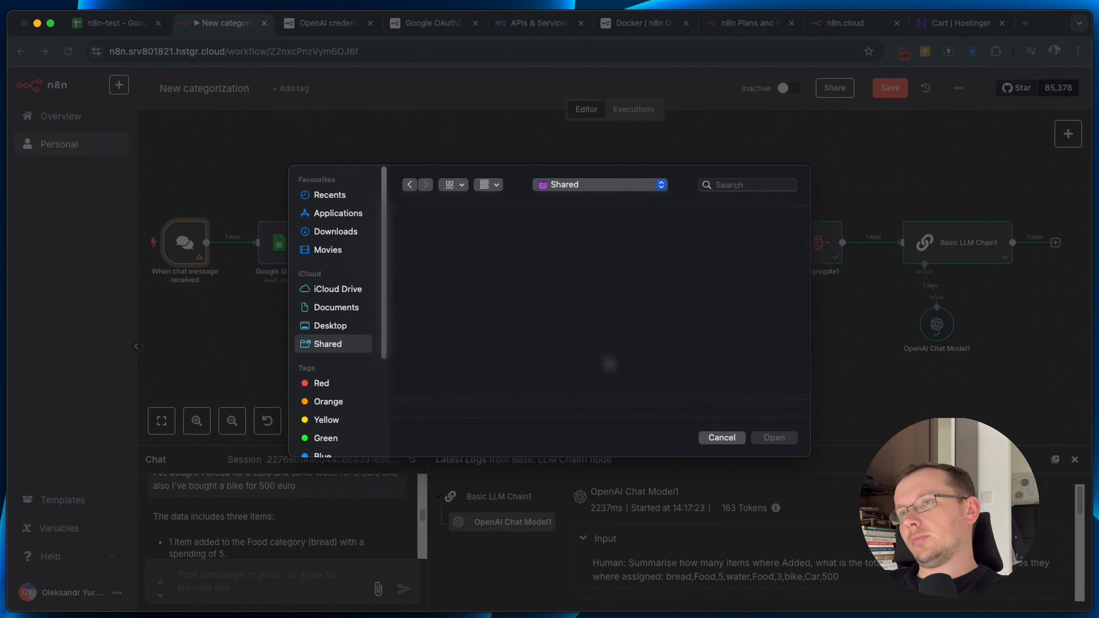
click(714, 440)
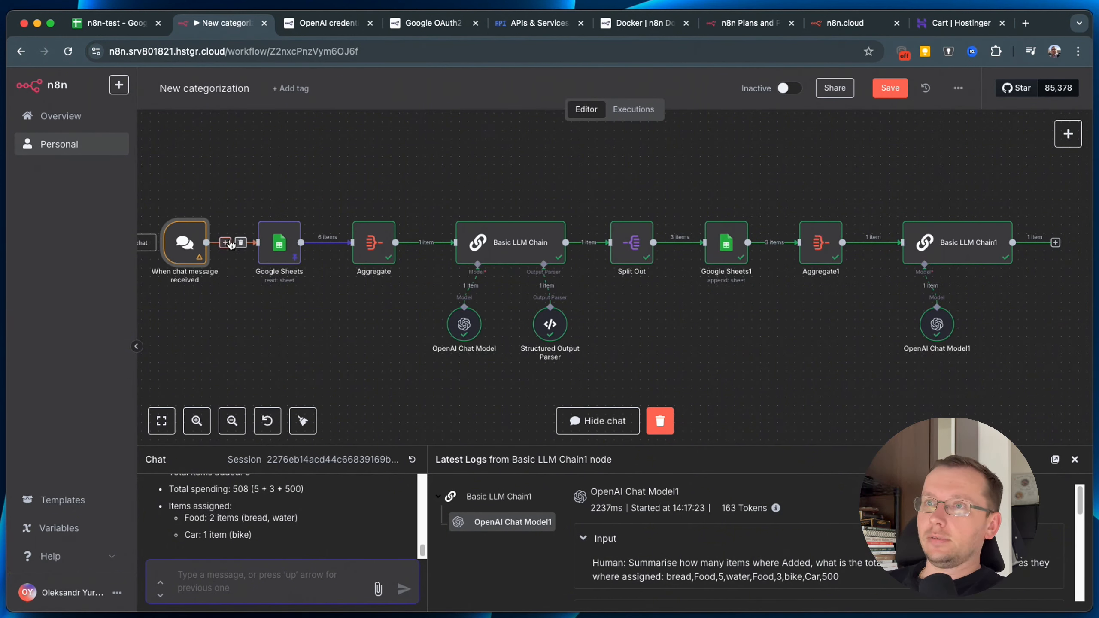
Add an If node after the chat trigger, pointing its first condition value at chatInput.
click(226, 243)
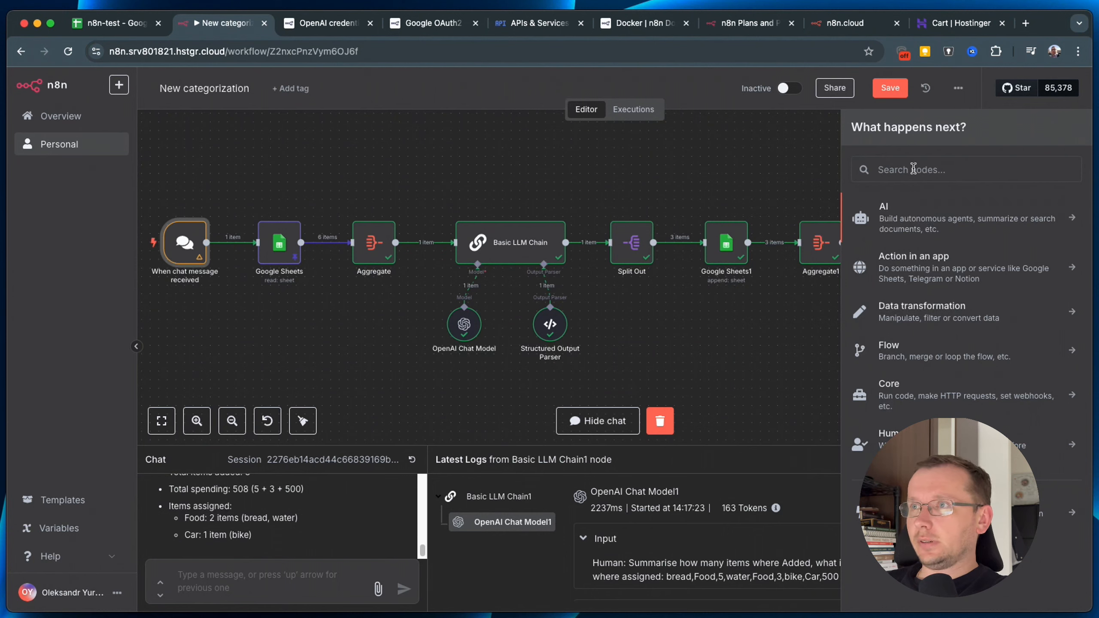
text(if)
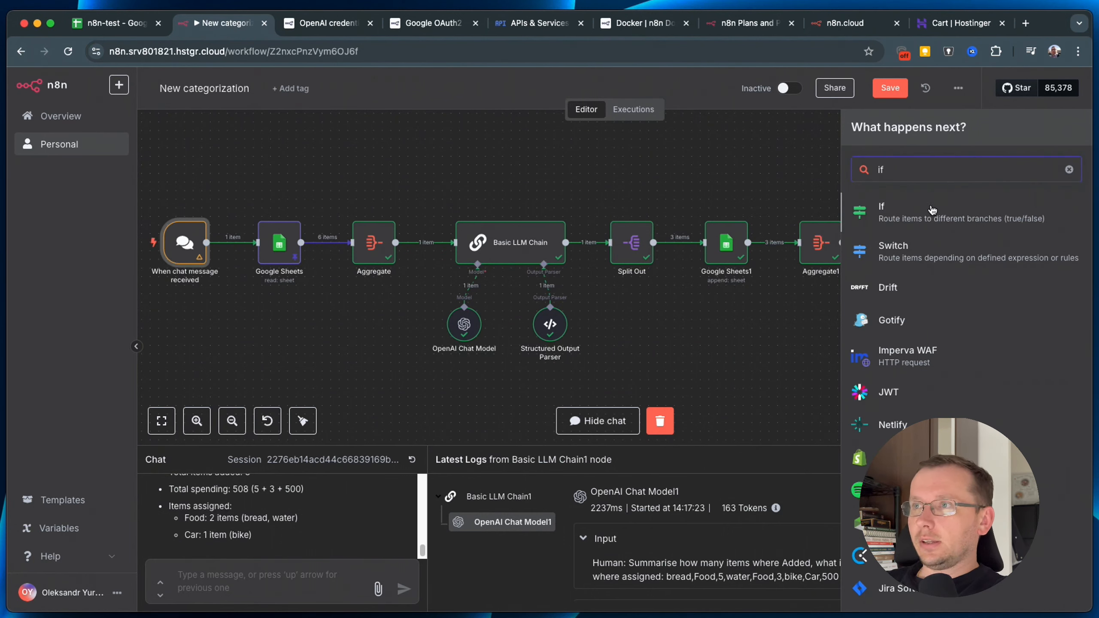
click(921, 212)
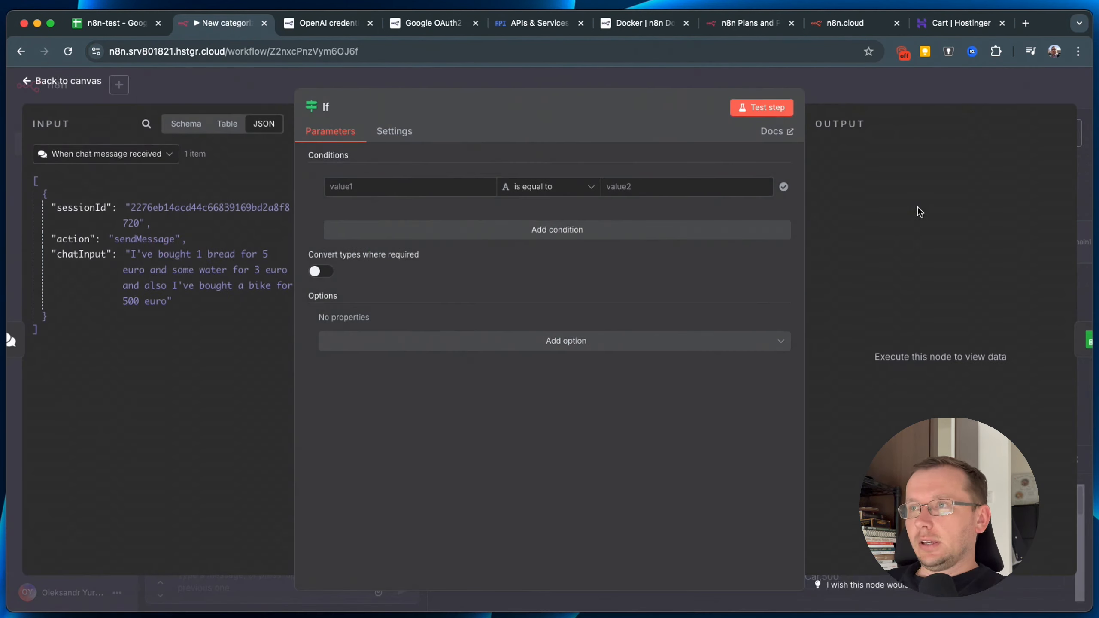
click(373, 188)
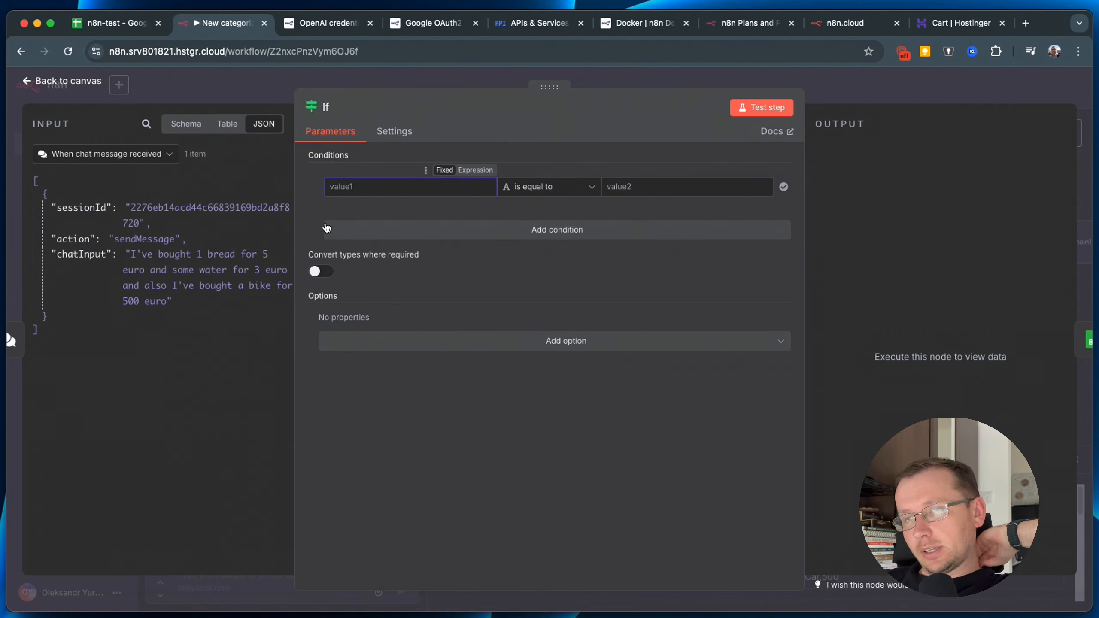
click(77, 258)
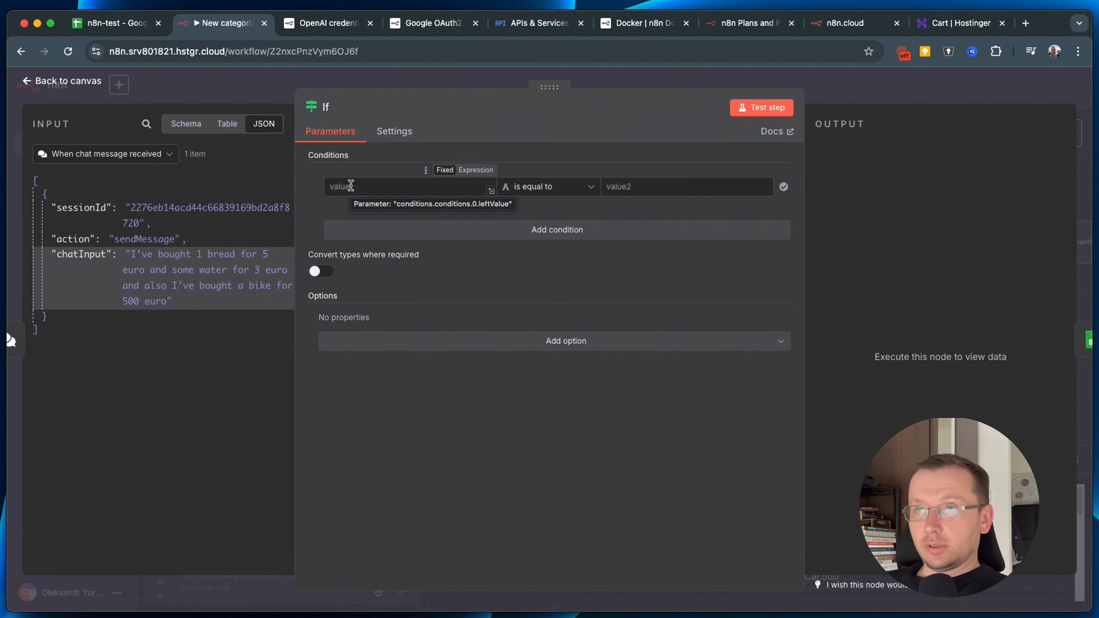
click(232, 84)
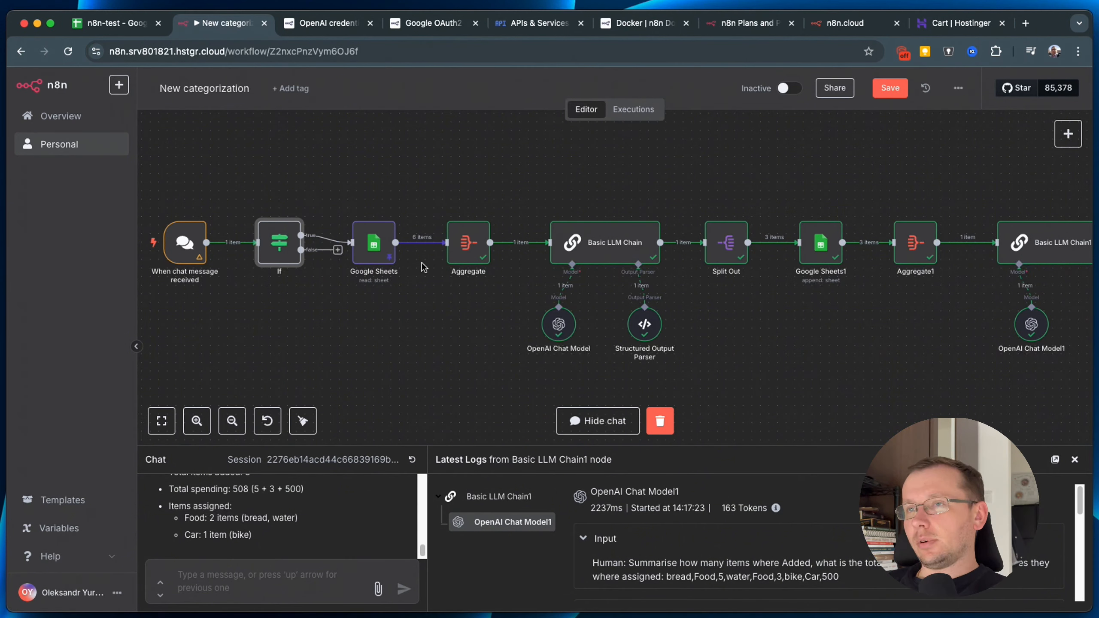
mouse_move(382, 262)
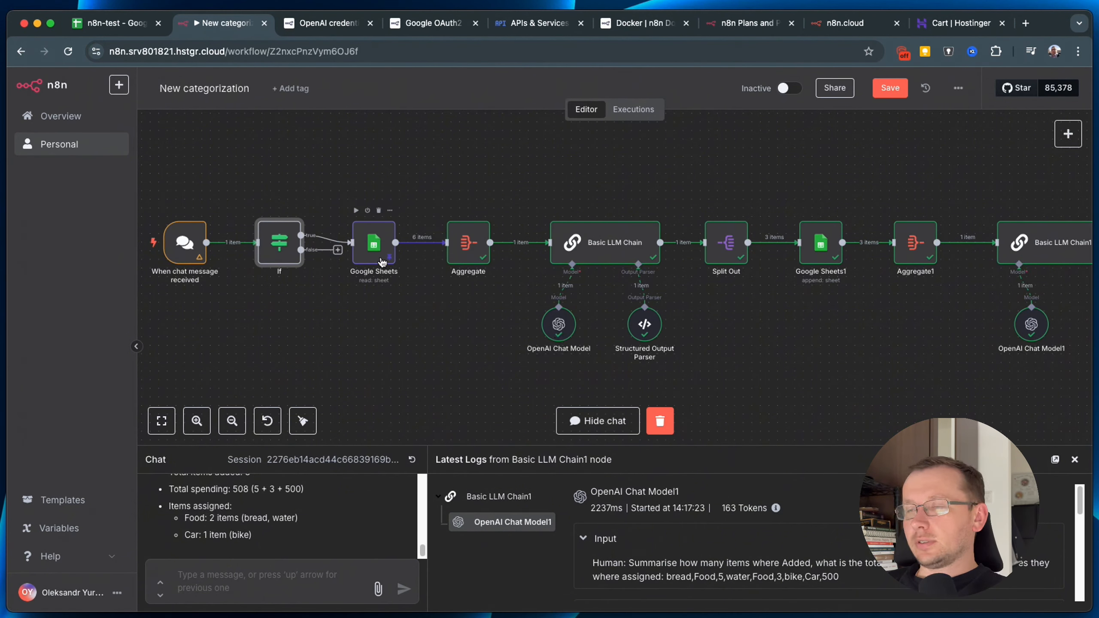